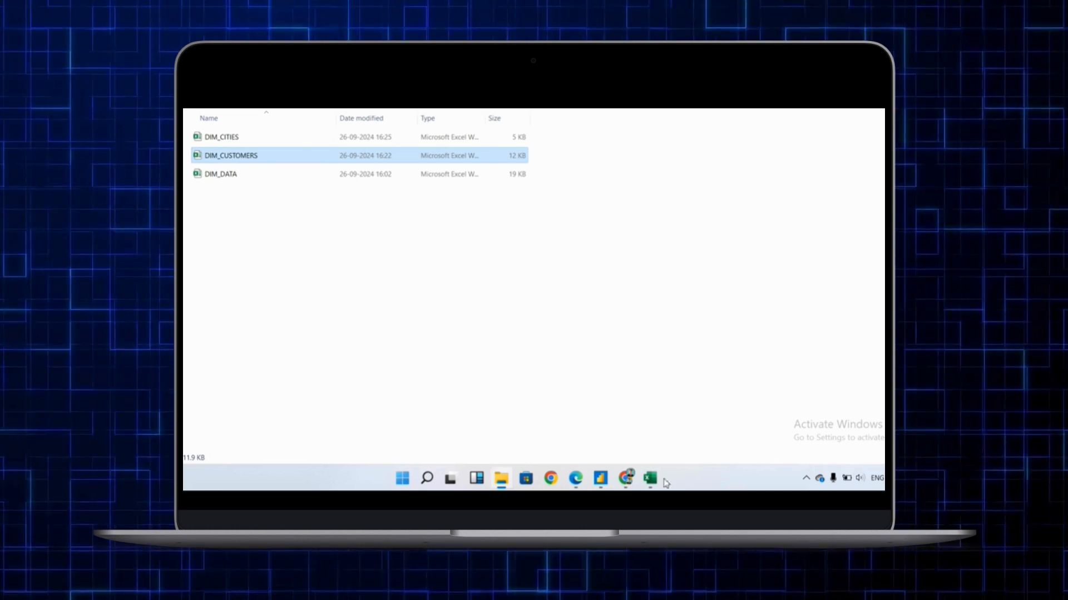
- Switch to the DIM_DATA workbook in Excel and examine its columns from Order ID through Quantity Sold
click(650, 478)
key(Left)
key(Left)
key(Left)
key(Left)
key(Left)
key(Left)
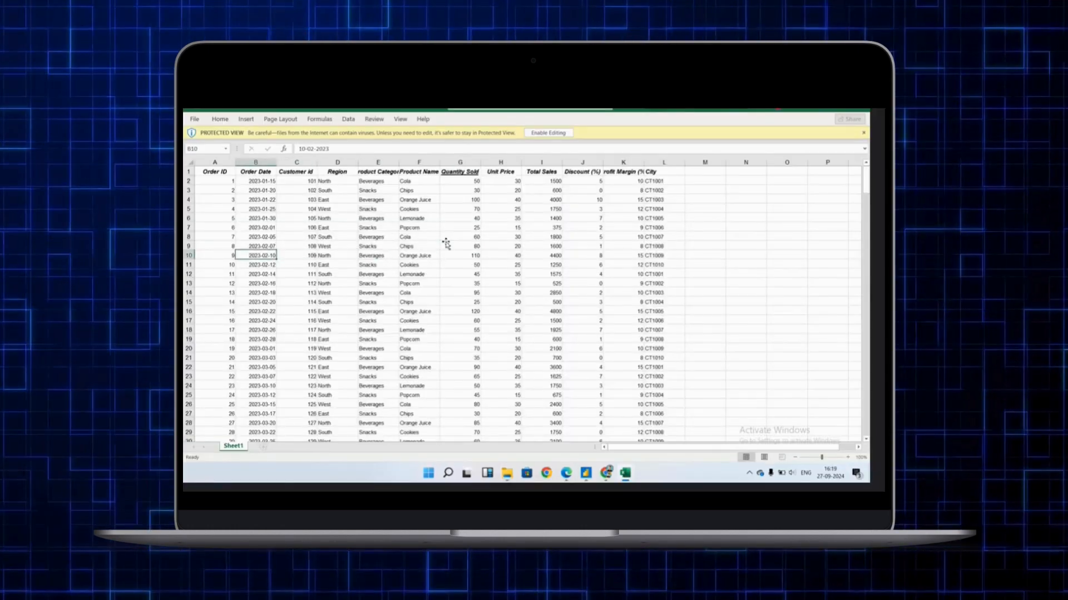
key(ctrl+Home)
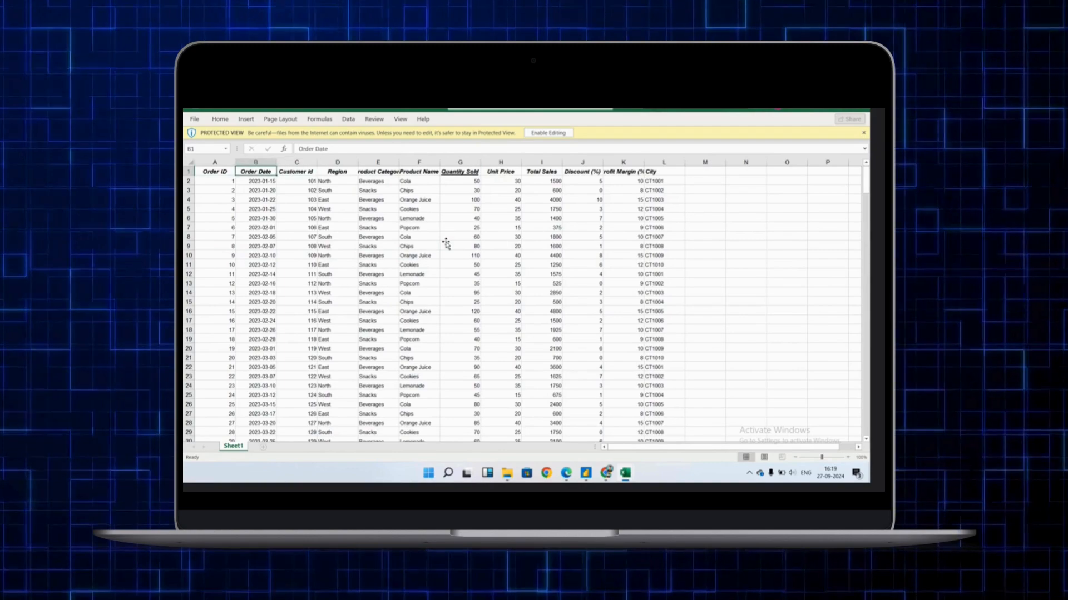
key(ctrl+shift+Down)
key(ctrl+Home)
key(Right)
key(Right)
key(shift+Right)
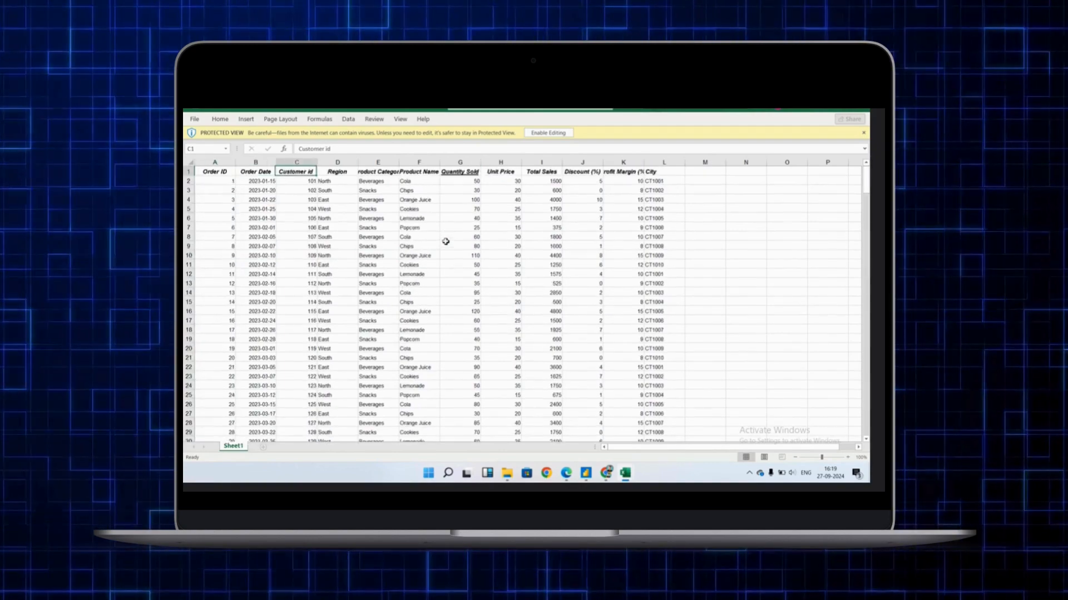
key(shift+Right)
key(shift+Right)
key(shift+Right)
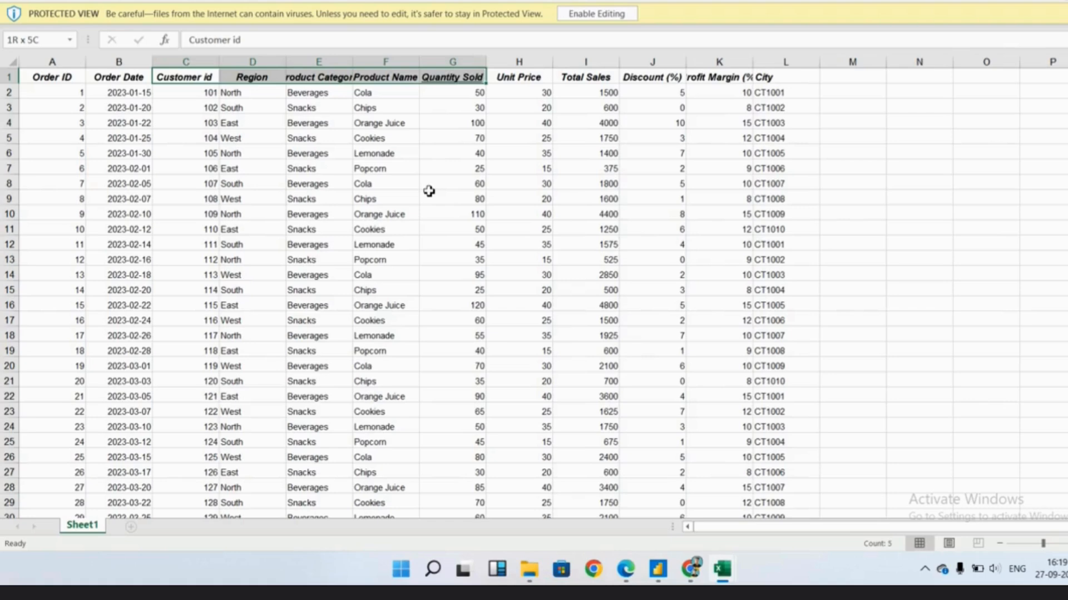
- Examine the Unit Price, Total Sales, Discount (%), Profit Margin (%) and City columns of the sales data
click(531, 81)
key(Right)
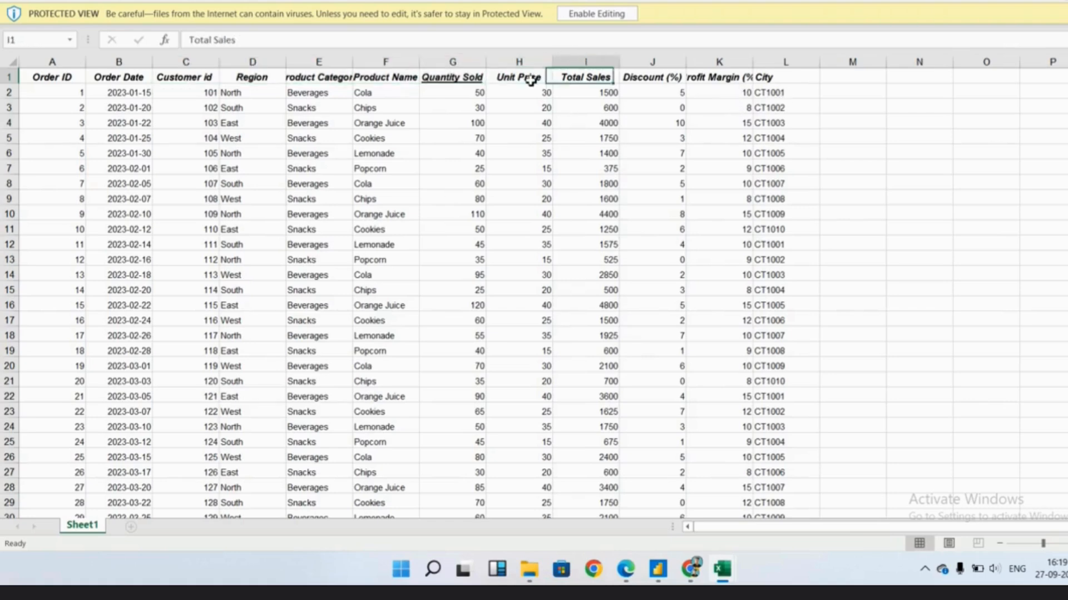
key(Right)
key(shift+Right)
key(shift+Right)
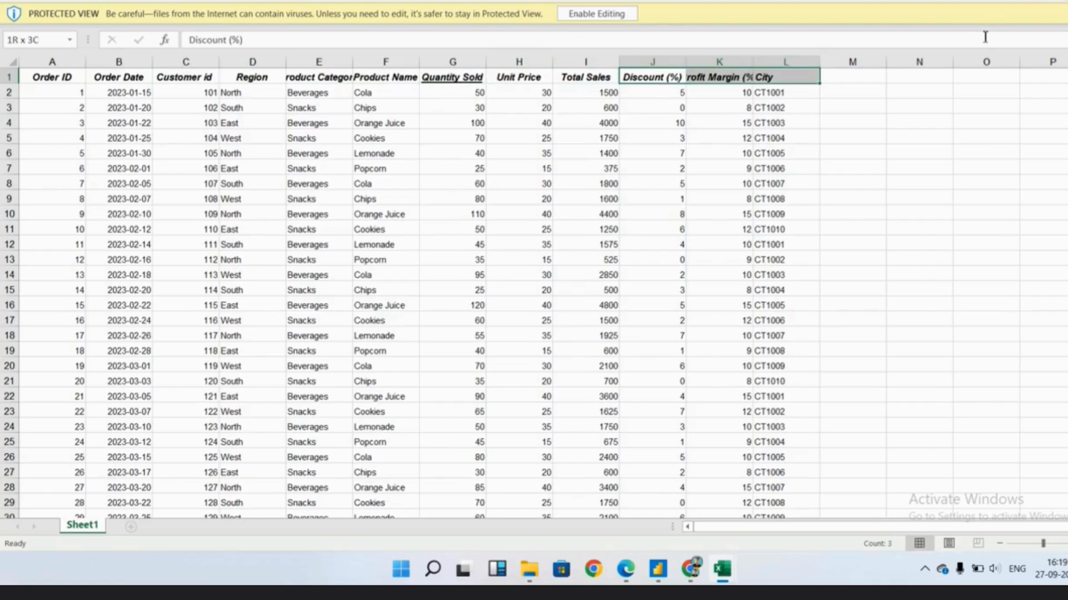
click(789, 120)
key(Up)
key(Up)
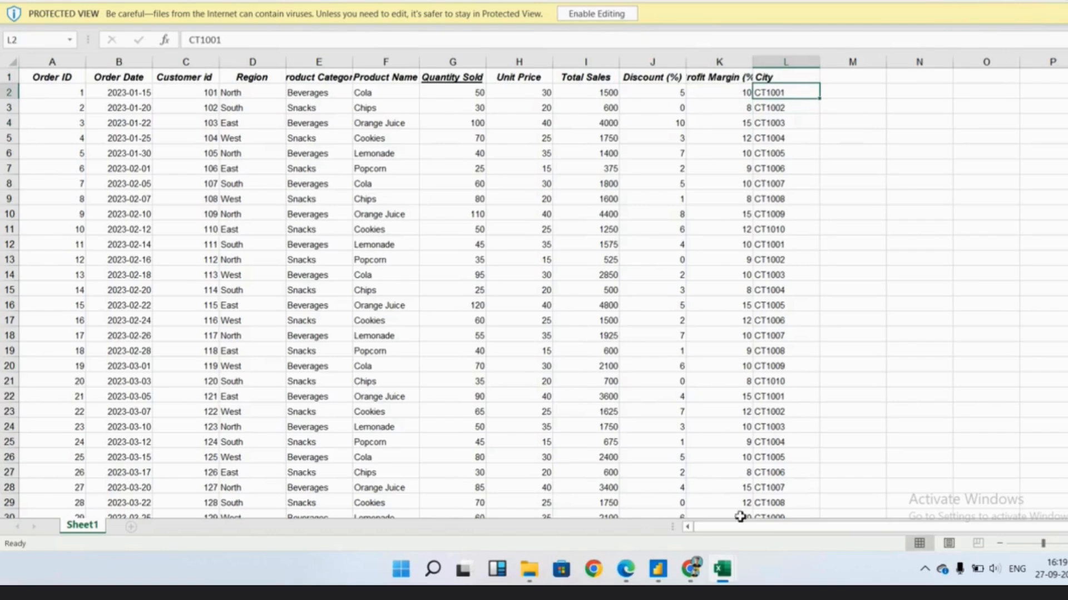
mouse_move(723, 580)
click(632, 321)
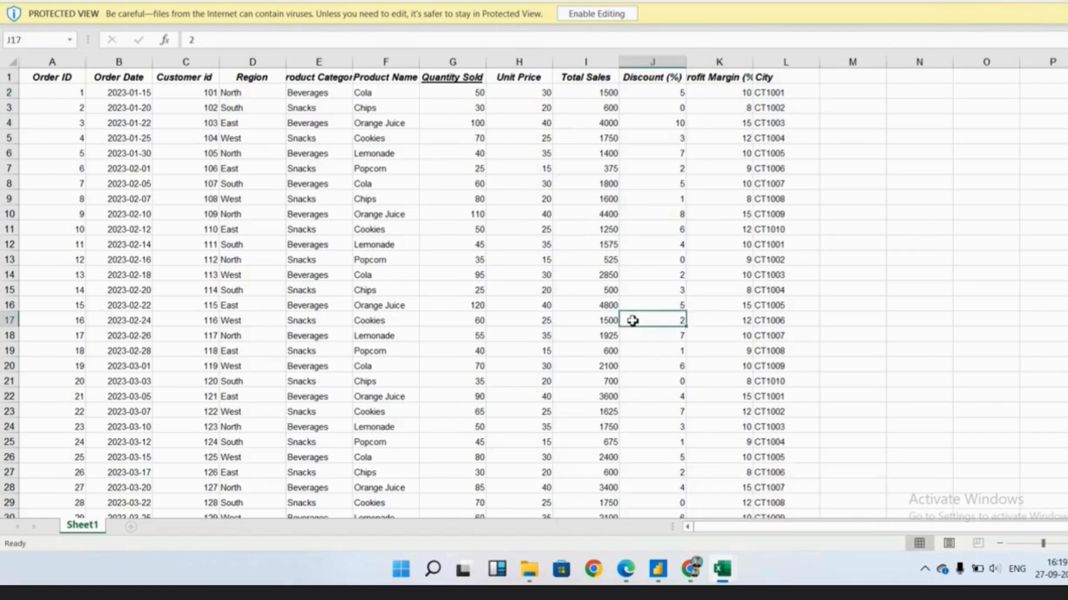
- Select the Product Category column from its header to the last record to review its entries
key(Home)
key(Right)
key(Right)
key(Right)
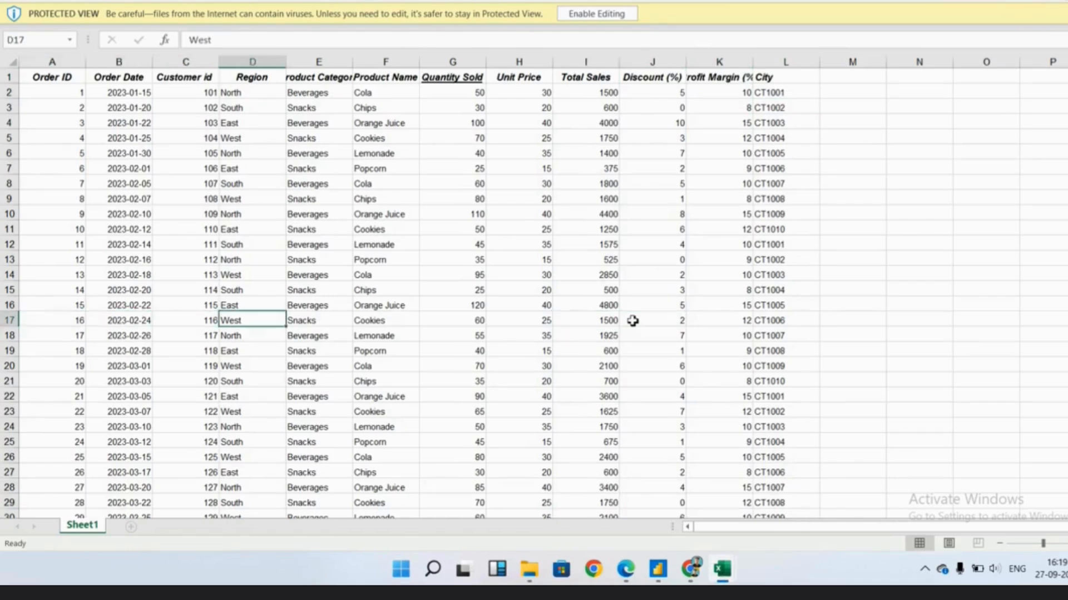
key(Up)
key(Up)
key(Right)
key(ctrl+Up)
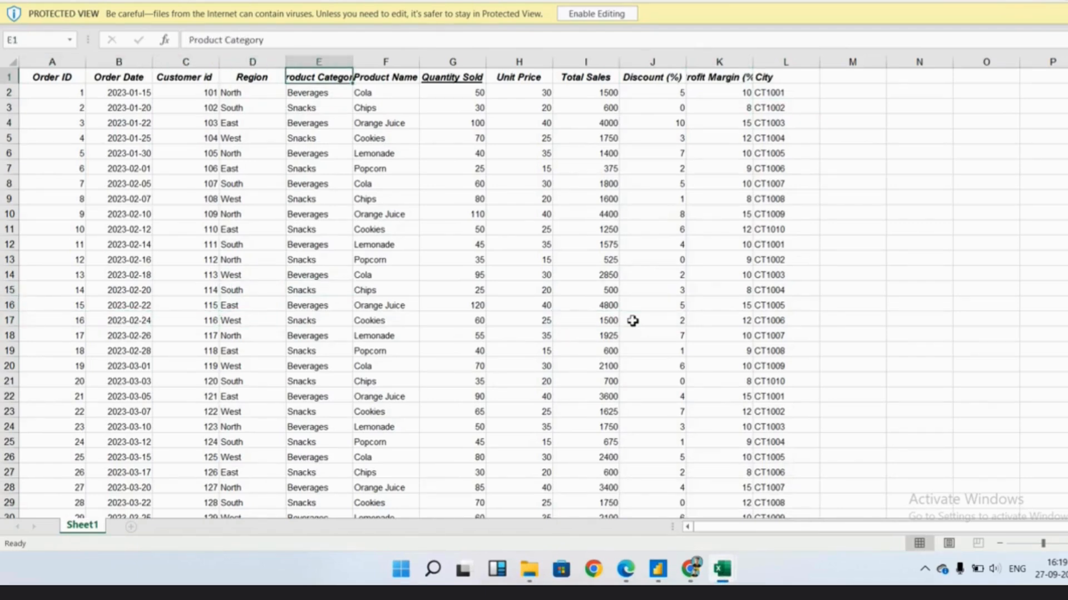
key(ctrl+shift+Down)
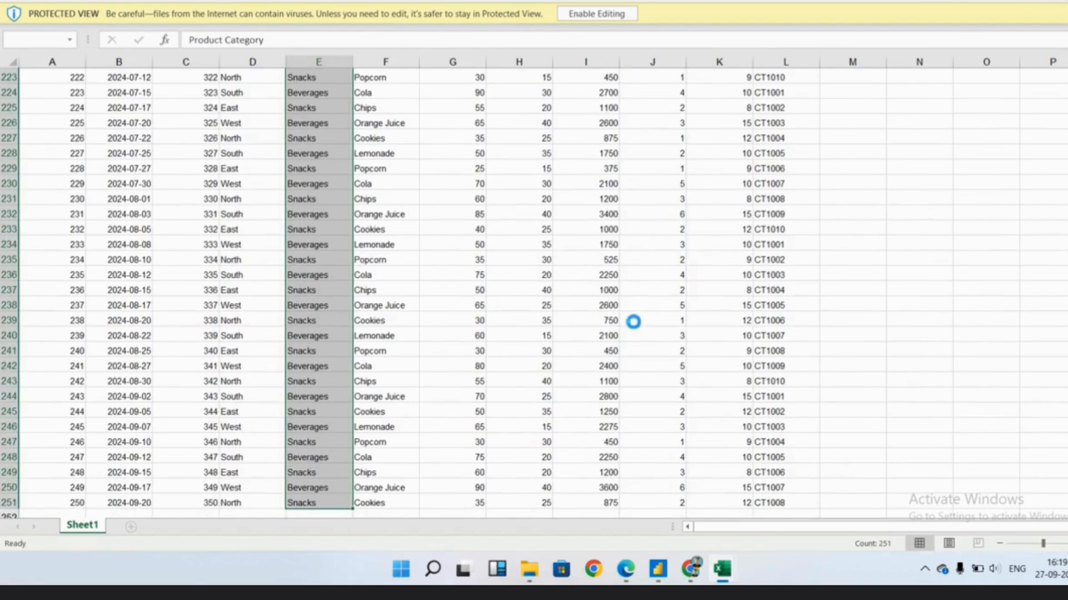
key(Left)
key(Right)
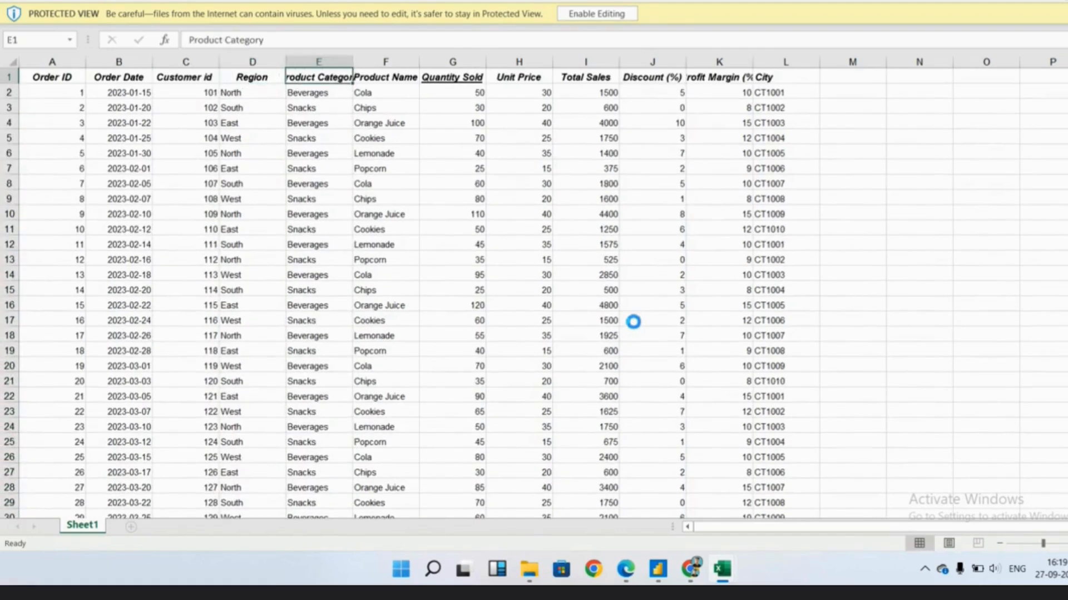
- Go through the sales table's header row from Order ID across to City
key(Left)
key(Left)
key(Left)
key(Left)
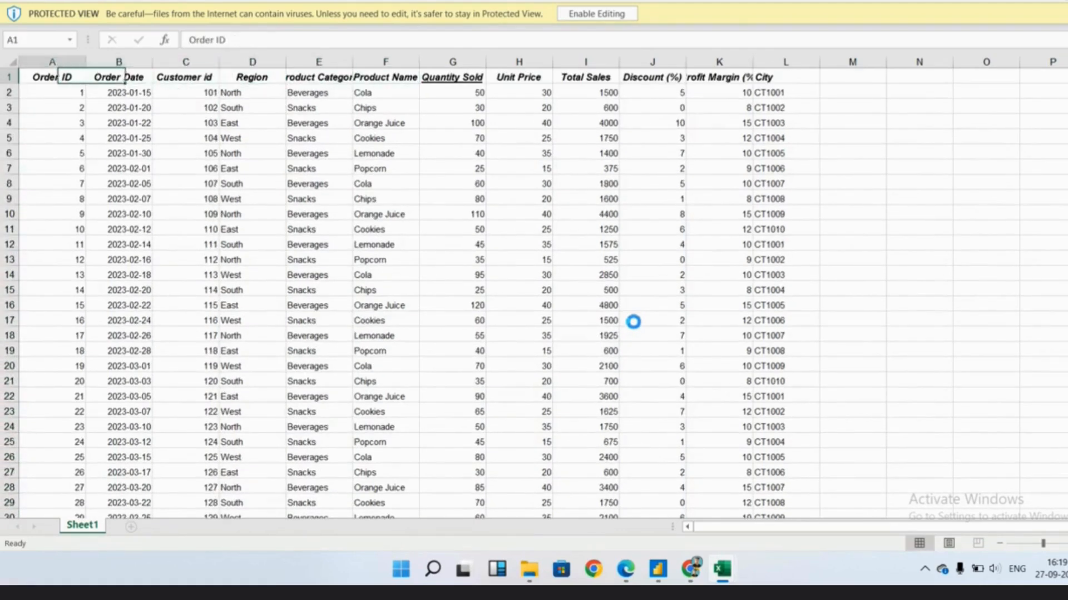
key(Right)
key(Right)
key(Right)
key(Right)
key(Right)
key(Right)
key(Right)
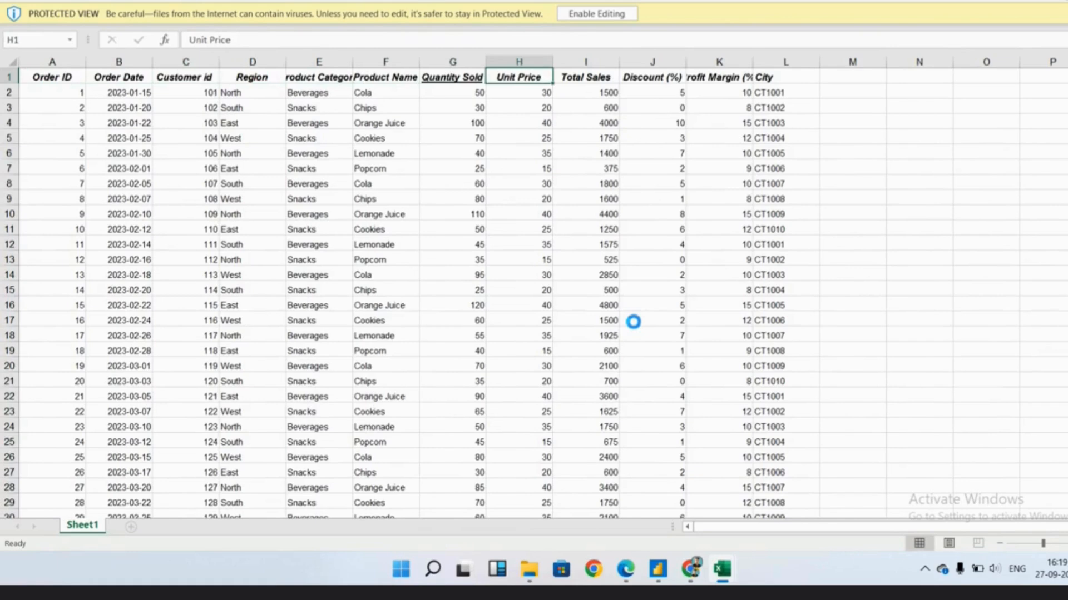
key(Right)
key(Right)
key(Right)
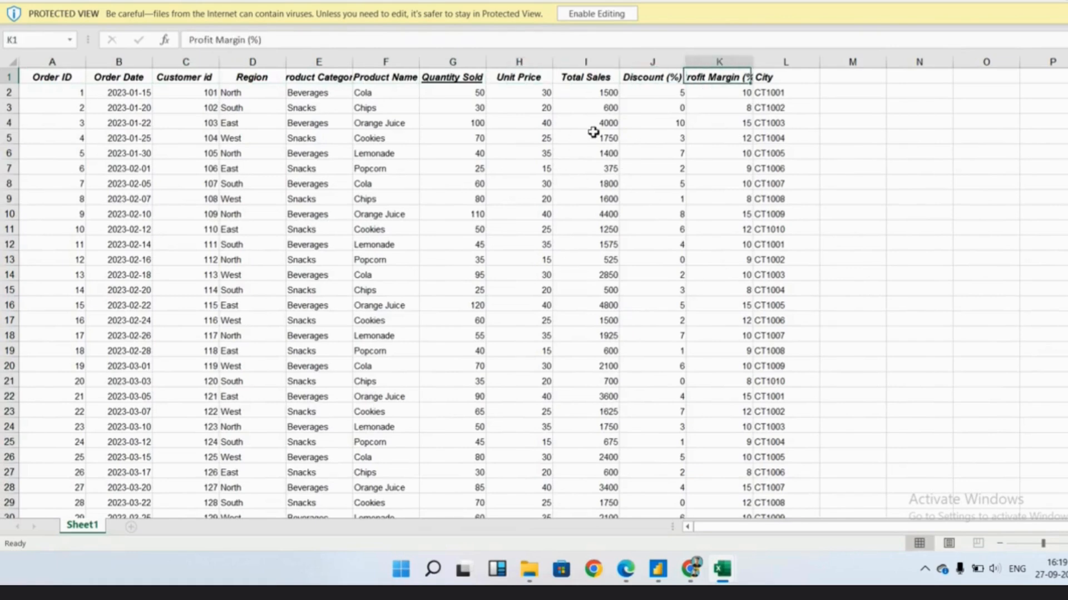
key(Left)
key(Left)
key(Left)
key(Right)
key(Right)
key(Right)
key(Right)
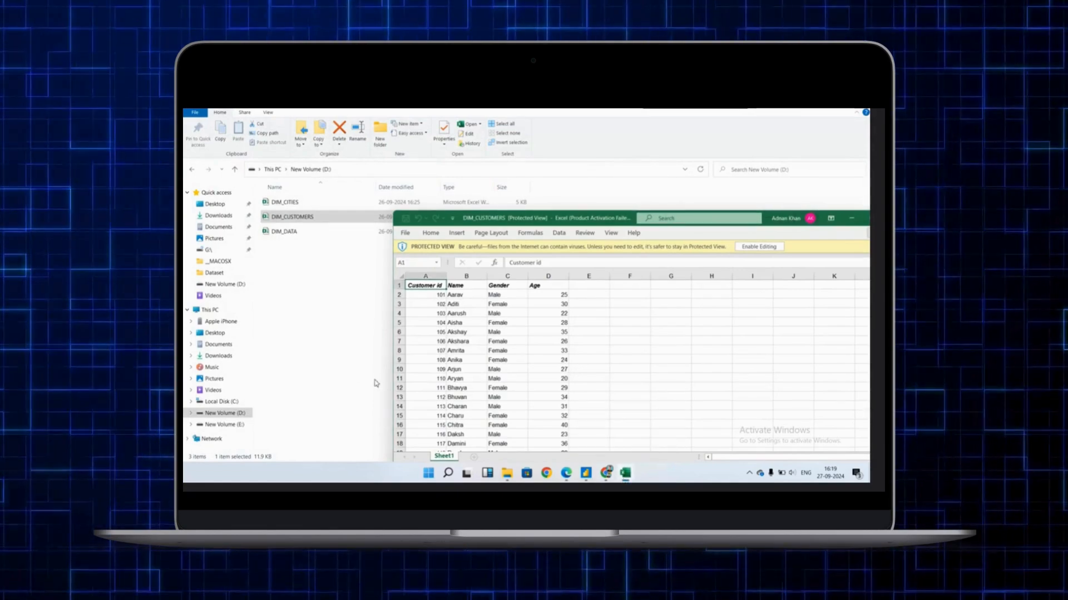
- Open the DIM_CITIES workbook from the D: drive folder and maximize its window
click(317, 312)
double_click(296, 203)
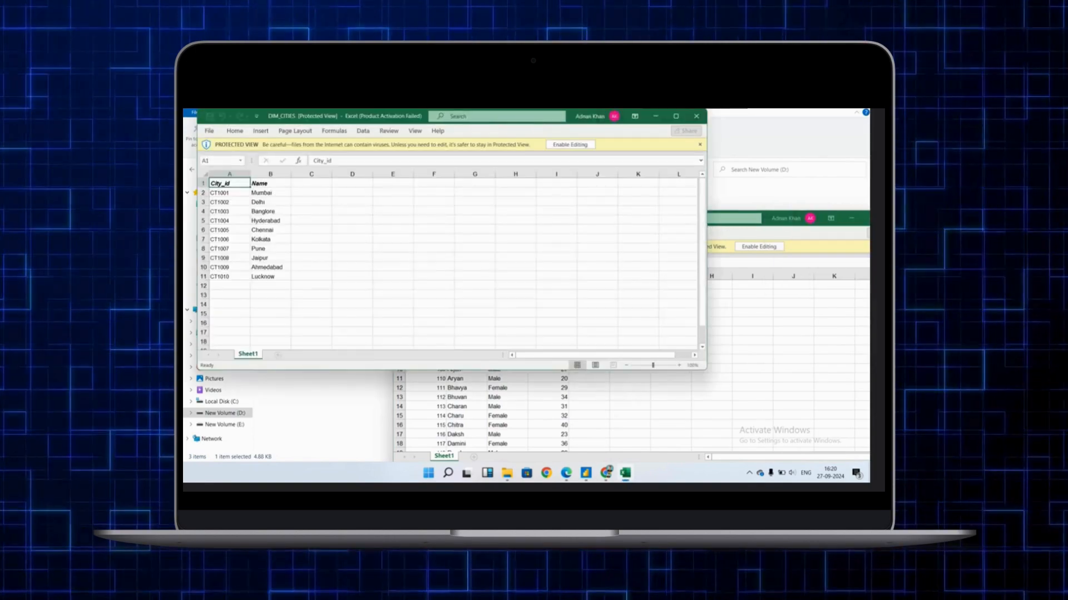
click(676, 116)
click(509, 243)
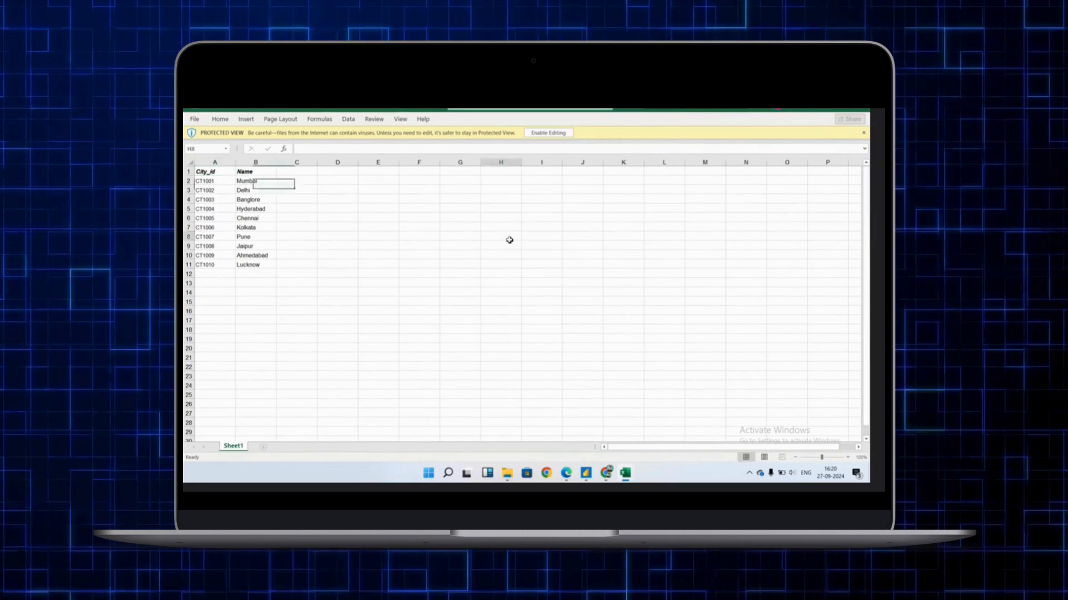
- Review the City_id and Name entries of the cities table down to its last row
key(Left)
key(Left)
key(Left)
key(Left)
key(Left)
key(Left)
key(Down)
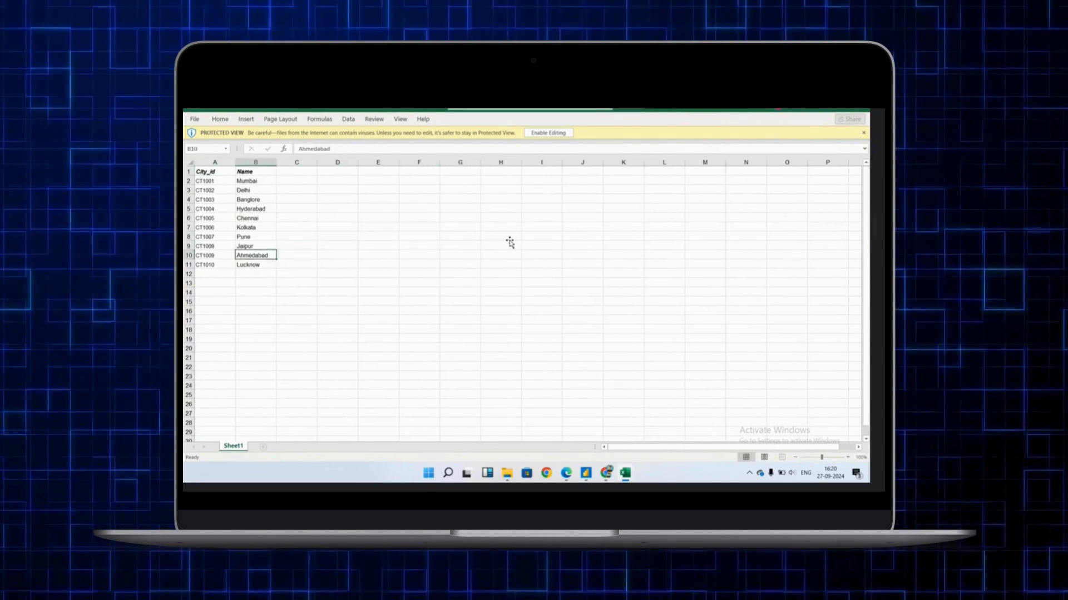
key(Down)
key(Left)
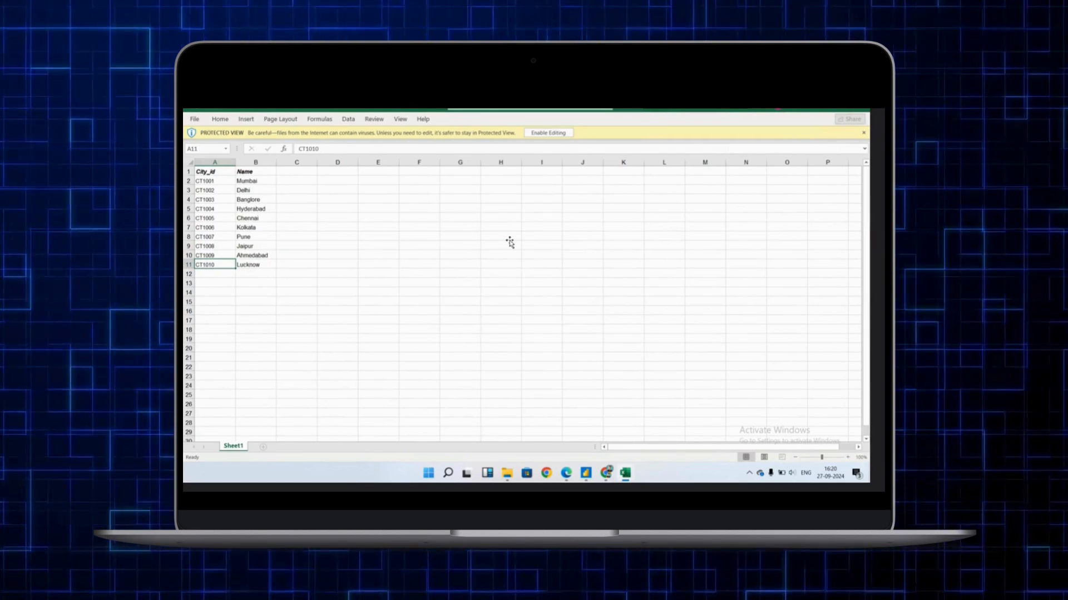
key(Down)
key(Down)
key(Down)
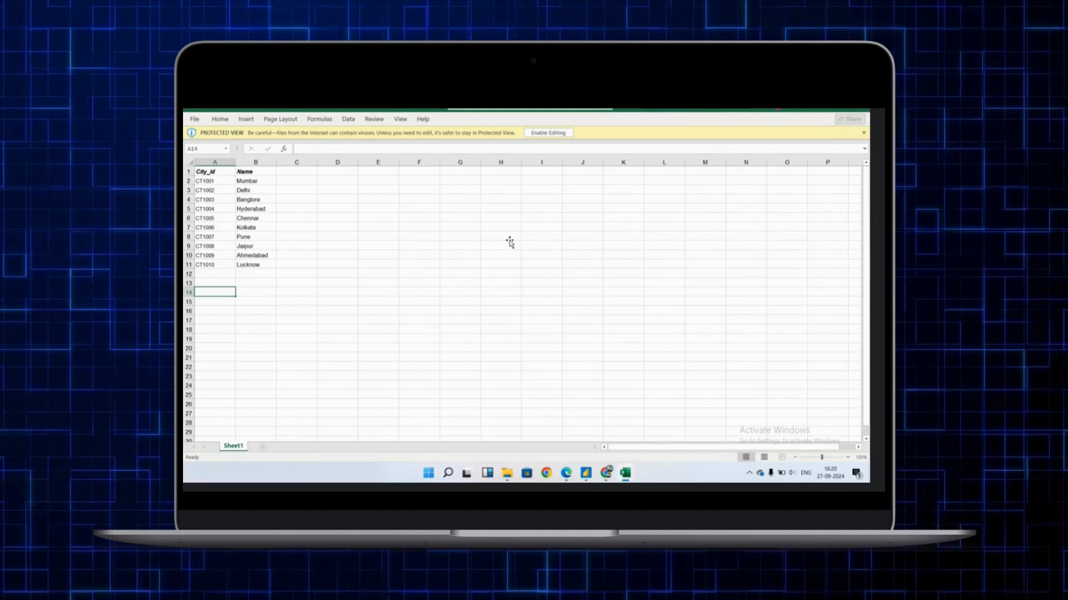
key(Up)
key(Up)
key(Up)
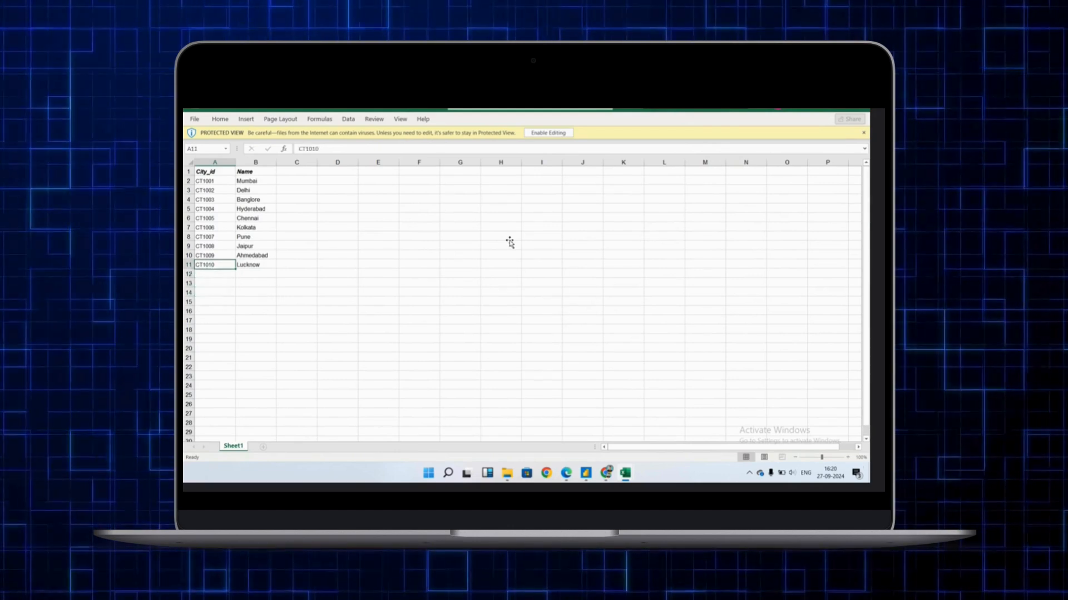
key(ctrl+shift+Up)
key(shift+Right)
key(Right)
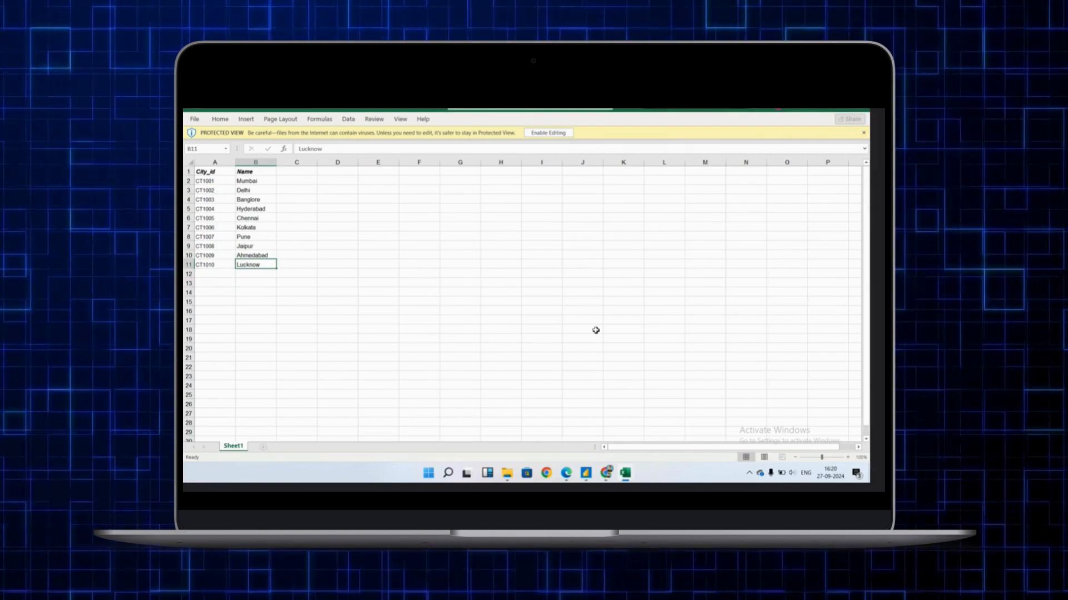
- Switch to the open DIM_CUSTOMERS workbook and maximize its window
mouse_move(625, 479)
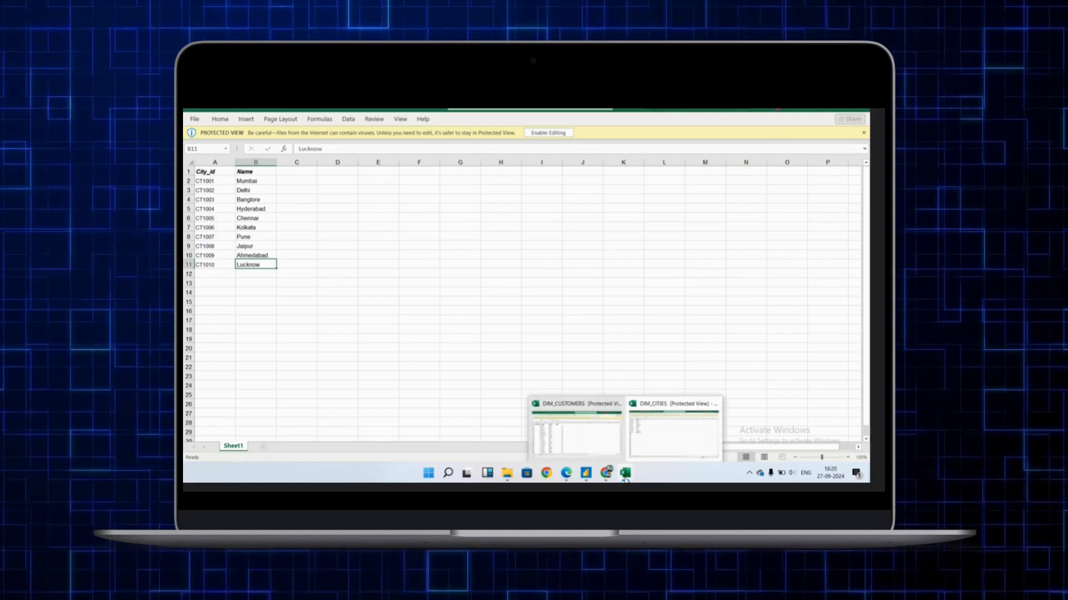
click(594, 448)
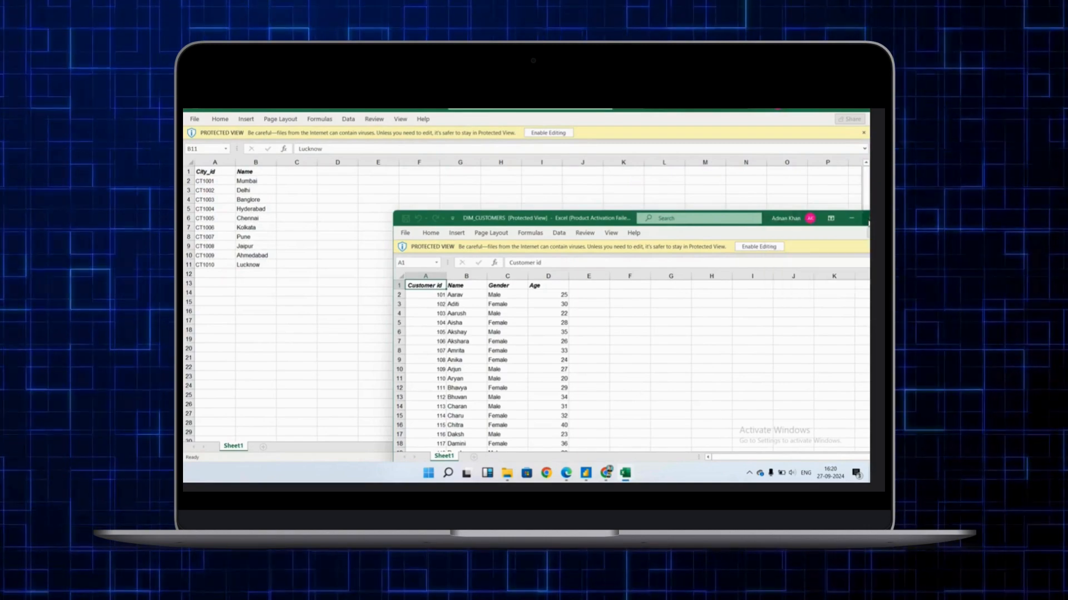
mouse_move(831, 218)
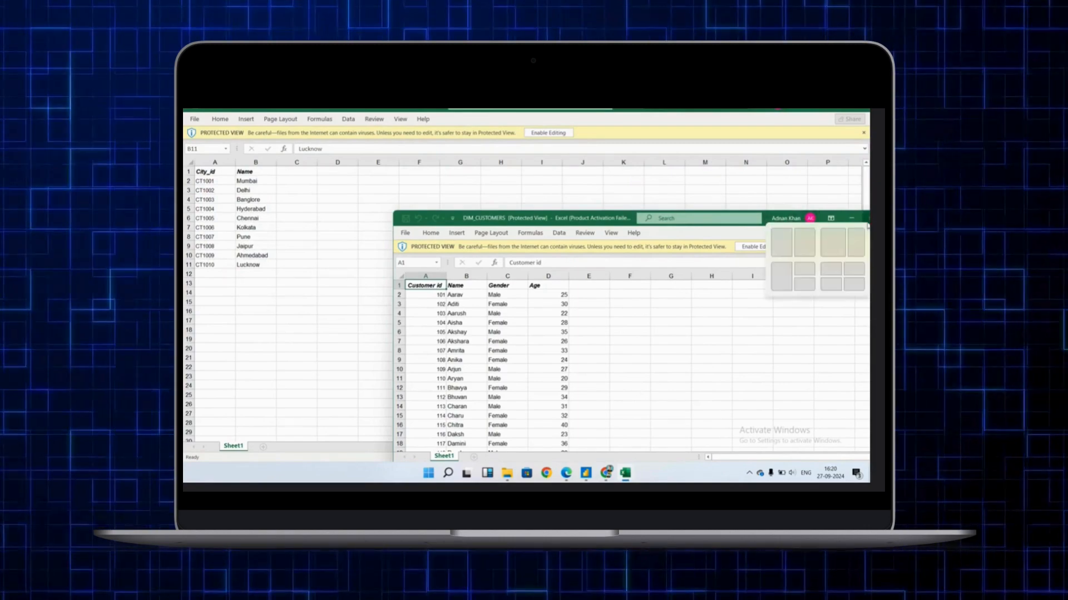
double_click(764, 218)
click(758, 207)
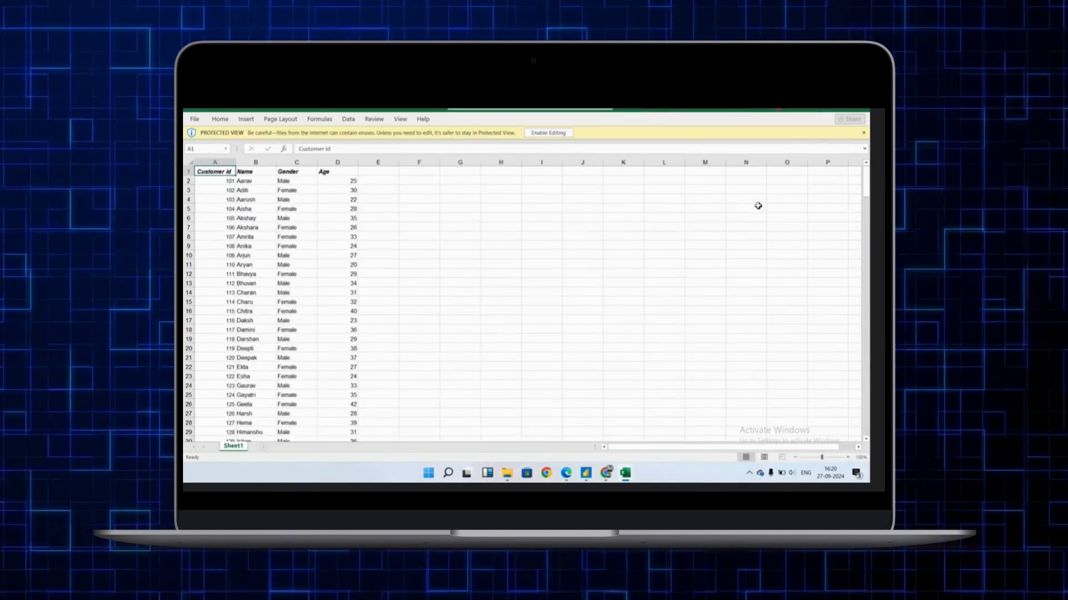
- Examine the customers table, selecting its header row from Customer id through Age
click(699, 258)
key(Left)
key(Left)
key(Left)
key(Left)
key(Left)
key(Left)
key(Left)
key(Left)
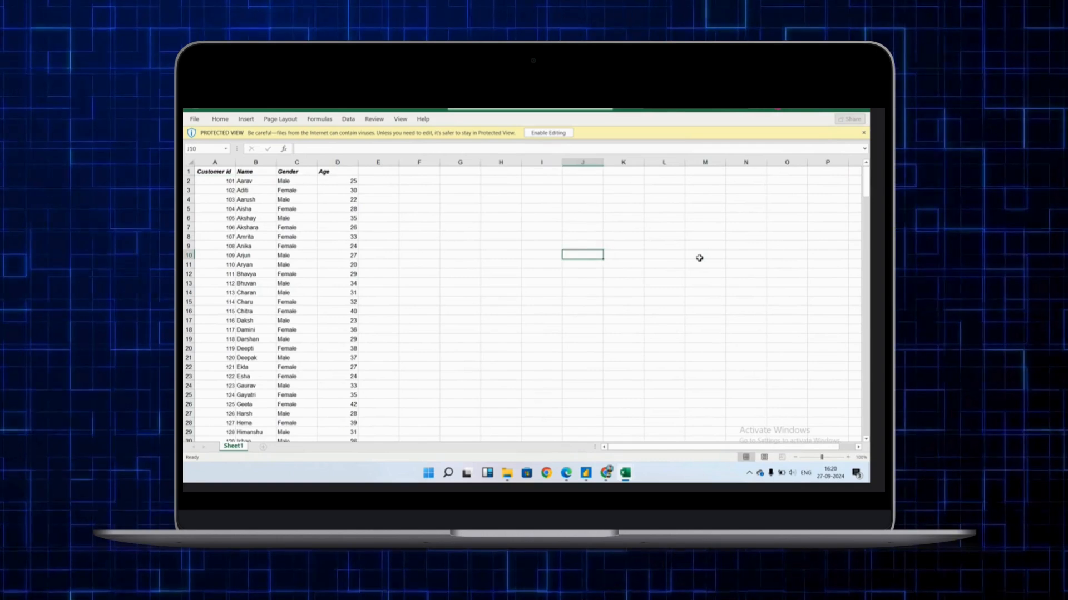
key(Left)
key(Left)
key(Left)
key(Left)
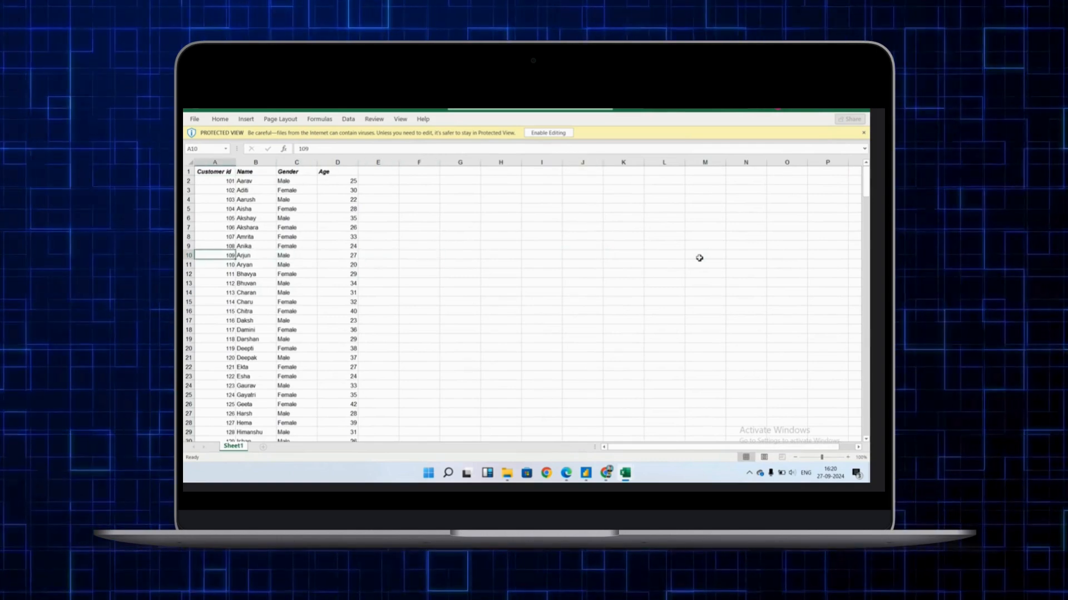
key(Up)
key(Up)
key(Up)
key(Up)
key(Up)
key(Up)
key(Up)
key(Up)
key(Up)
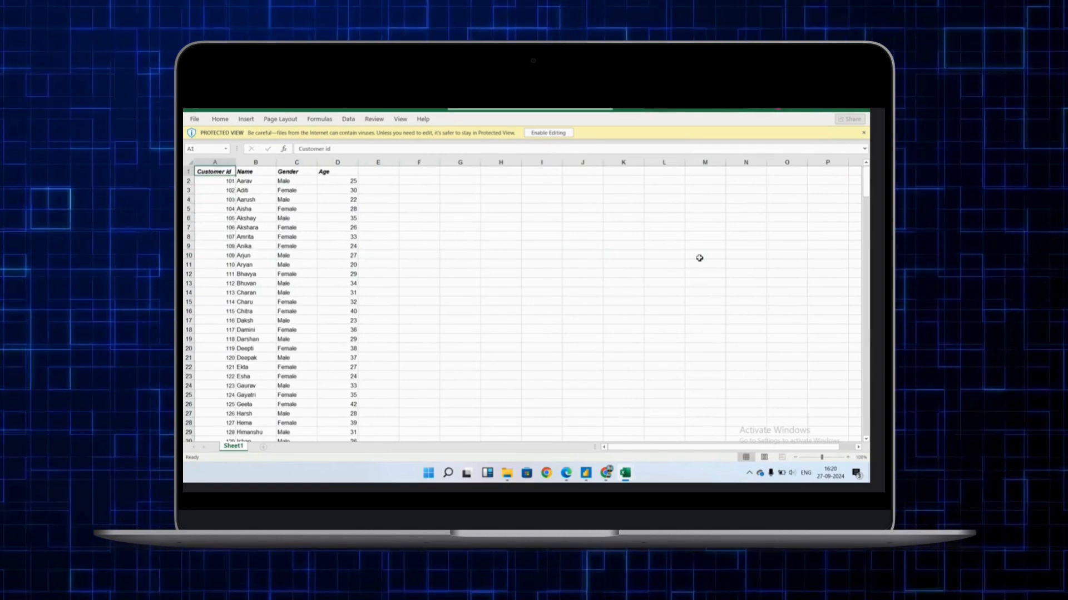
key(shift+Right)
key(shift+Right)
key(shift+Right)
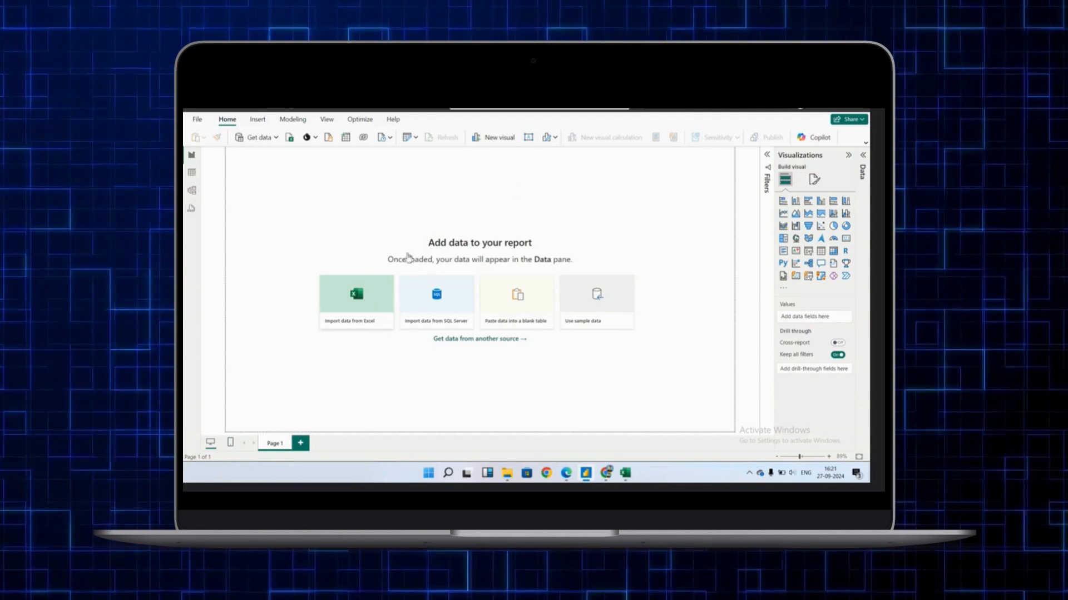
- Import the DIM_CUSTOMERS Excel workbook from New Volume (D:) into the blank report
click(863, 155)
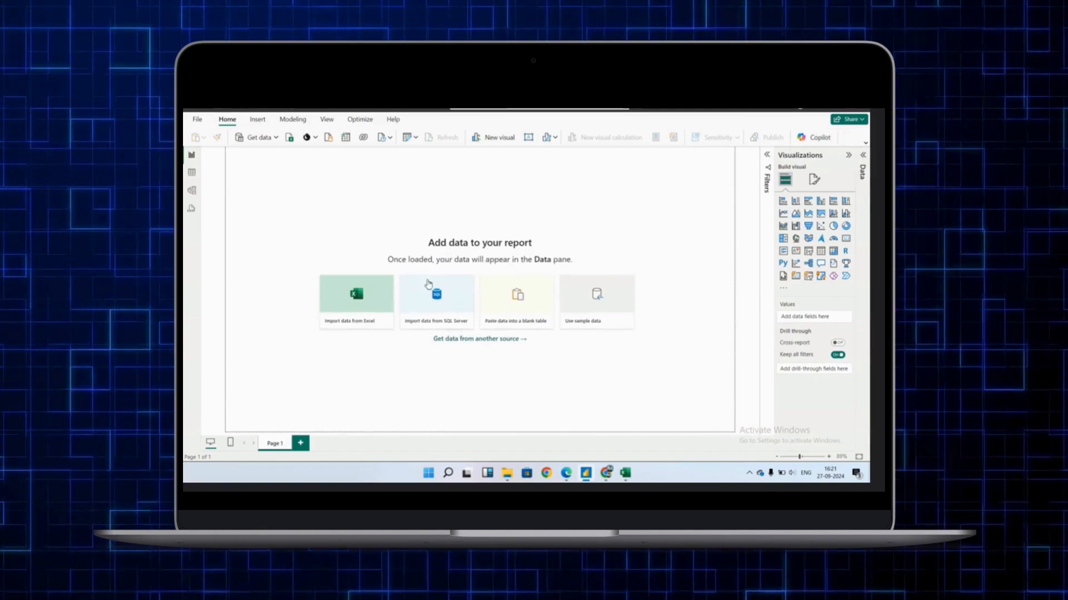
click(276, 138)
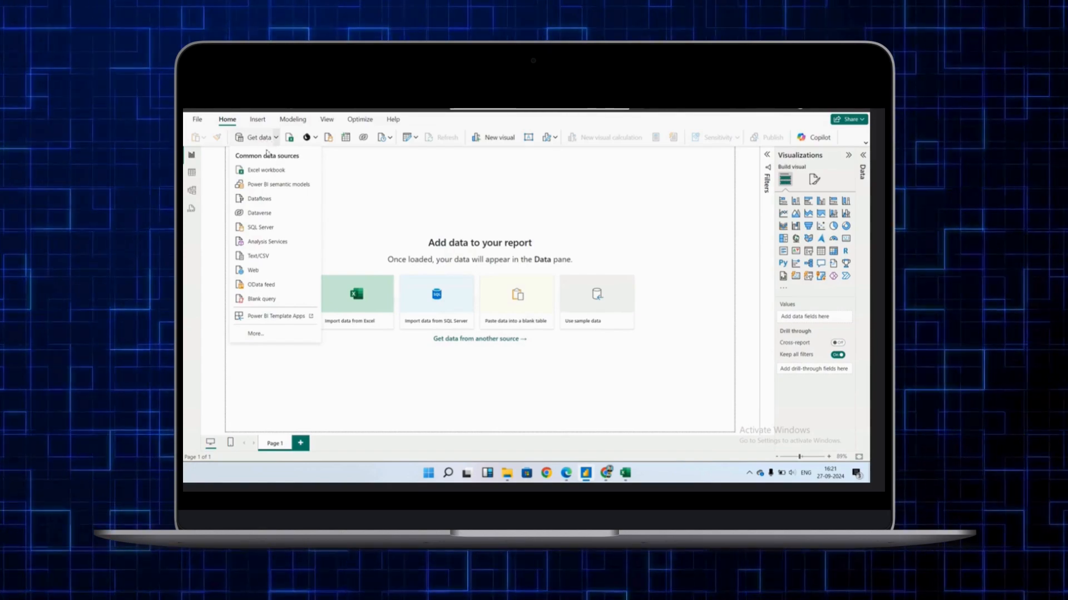
click(263, 174)
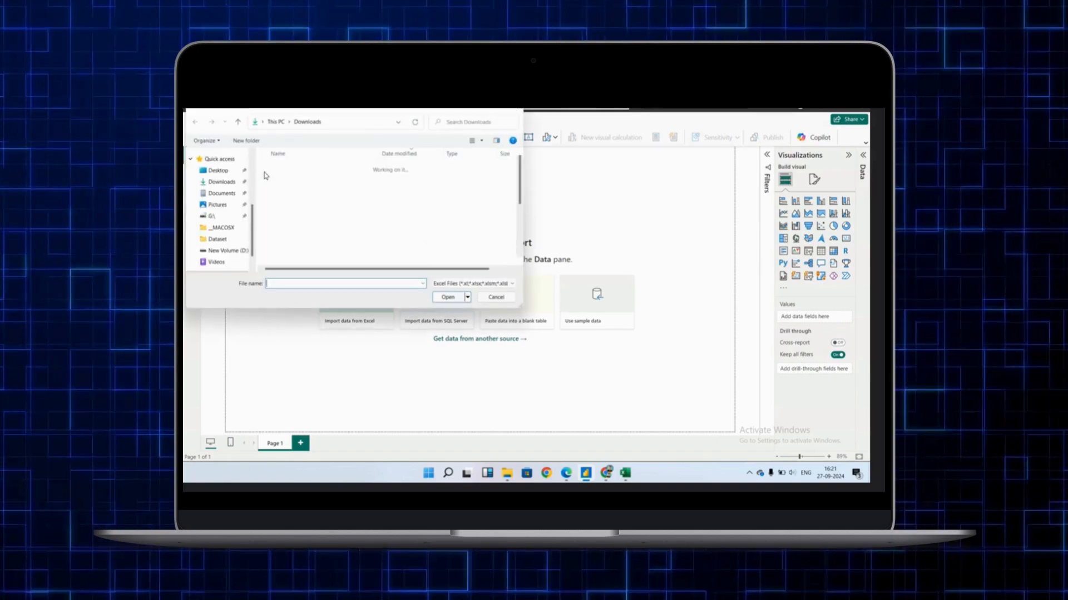
scroll(239, 235, down, 1)
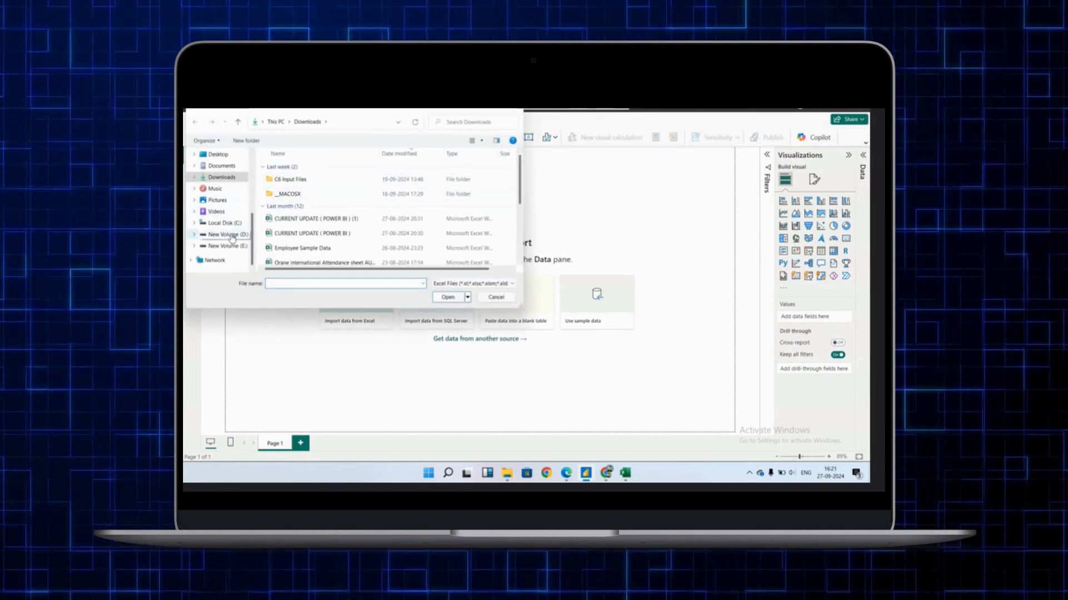
click(239, 234)
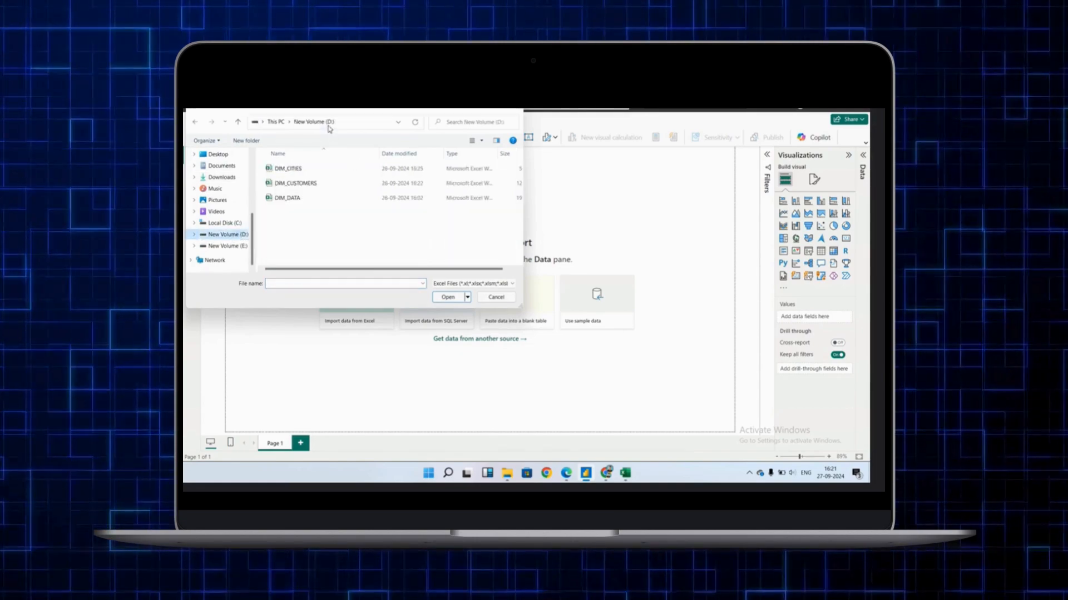
click(316, 187)
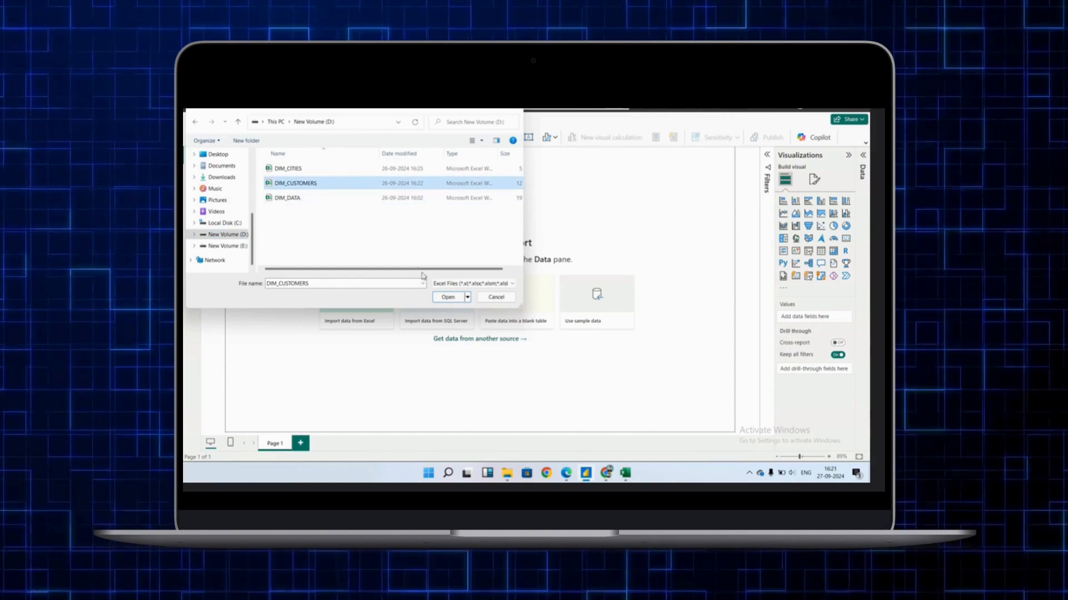
click(448, 298)
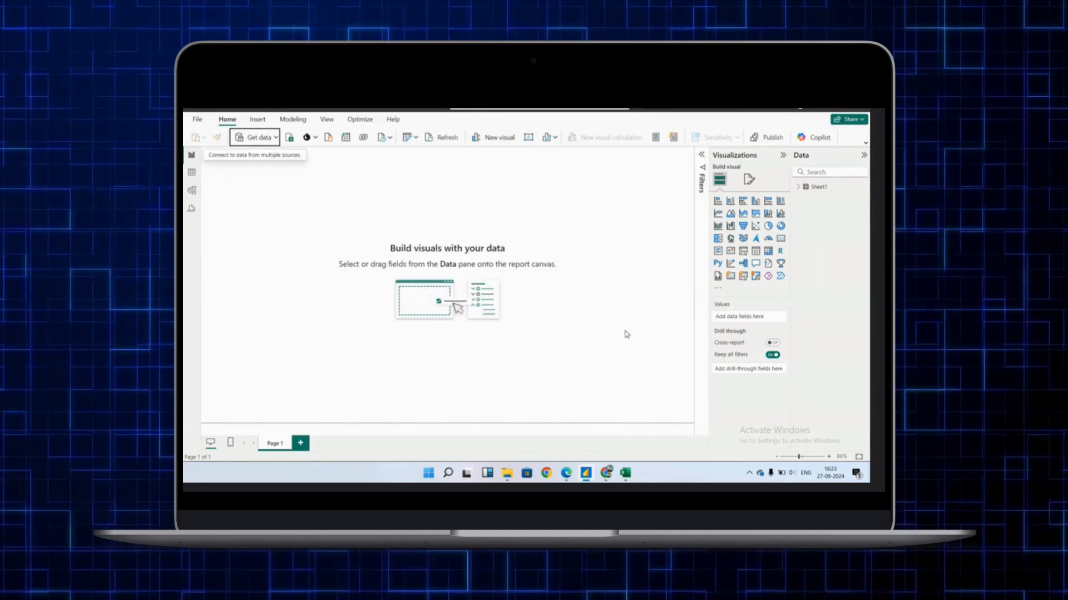
- Import the DIM_DATA Excel workbook from New Volume (D:) as another data source
click(289, 140)
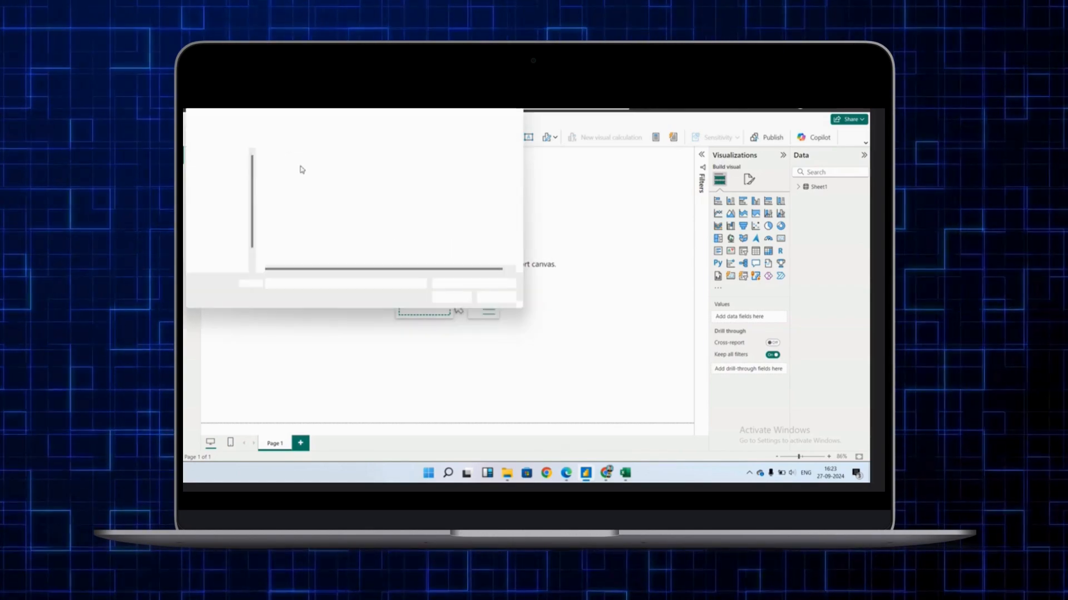
click(296, 185)
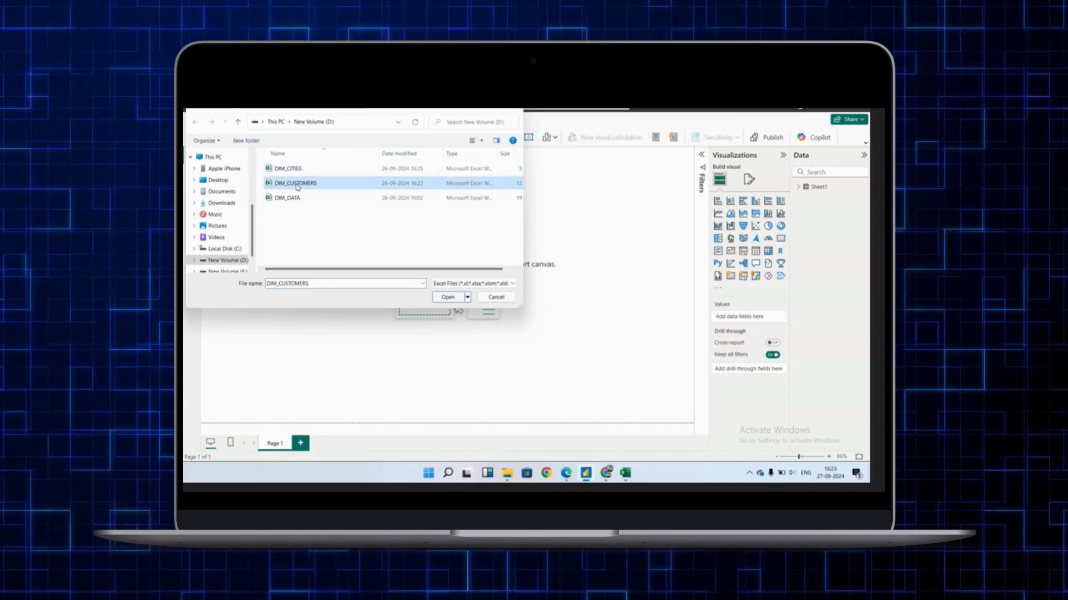
click(297, 199)
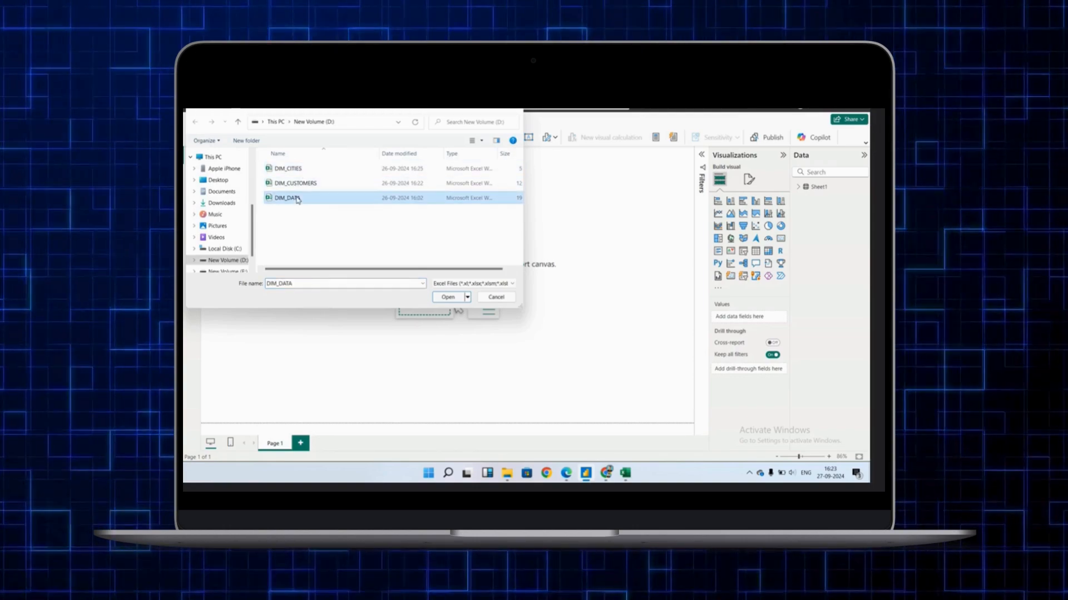
click(447, 298)
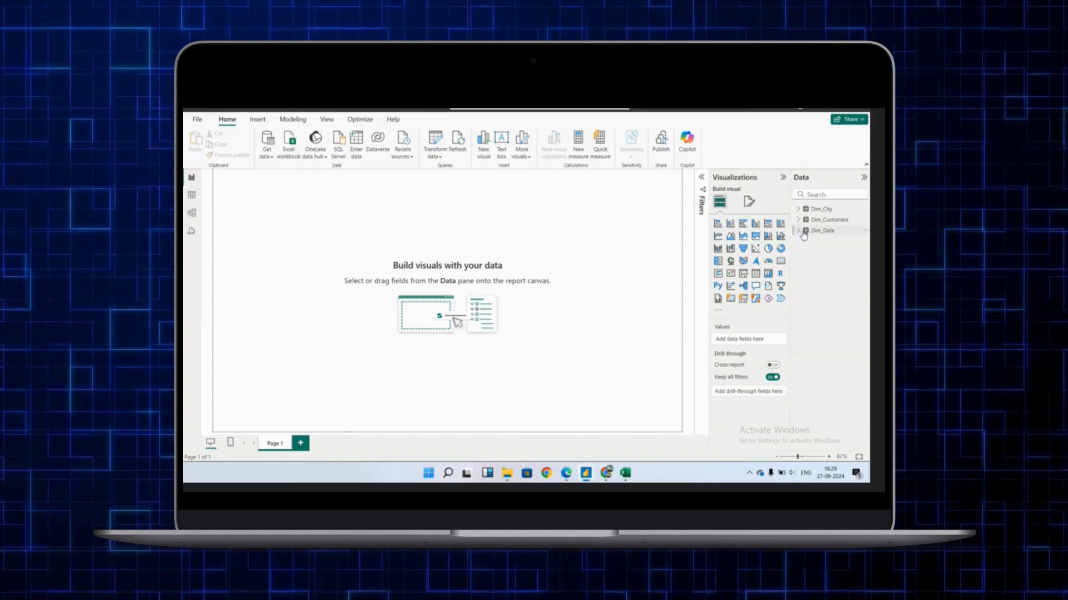
- Examine the fields of Dim_Customers and the rows of the Dim_Customers, Dim_Data and Dim_City tables in Table view
click(804, 231)
click(799, 220)
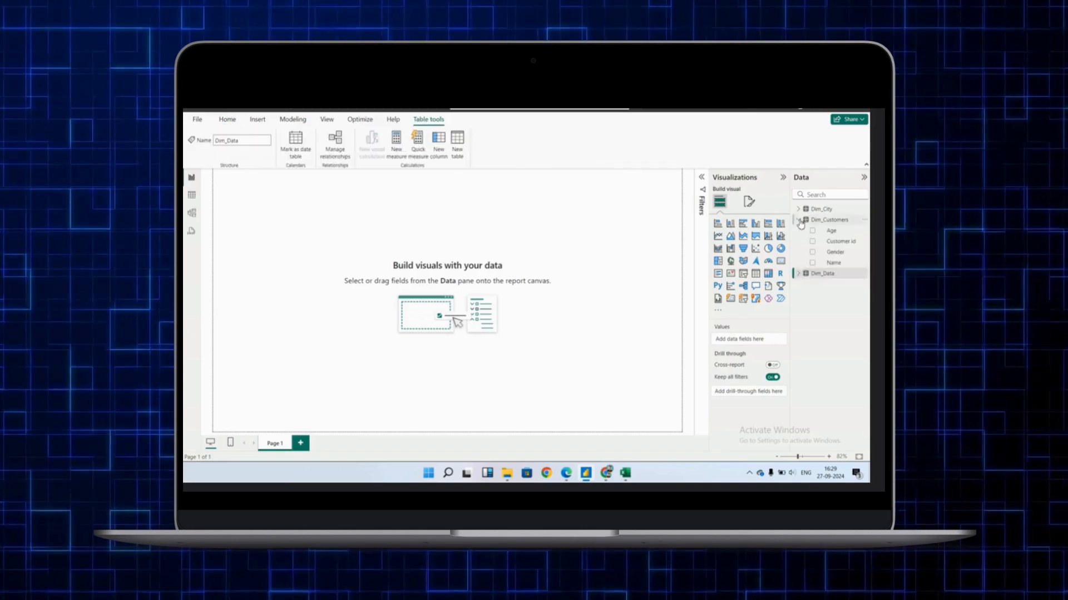
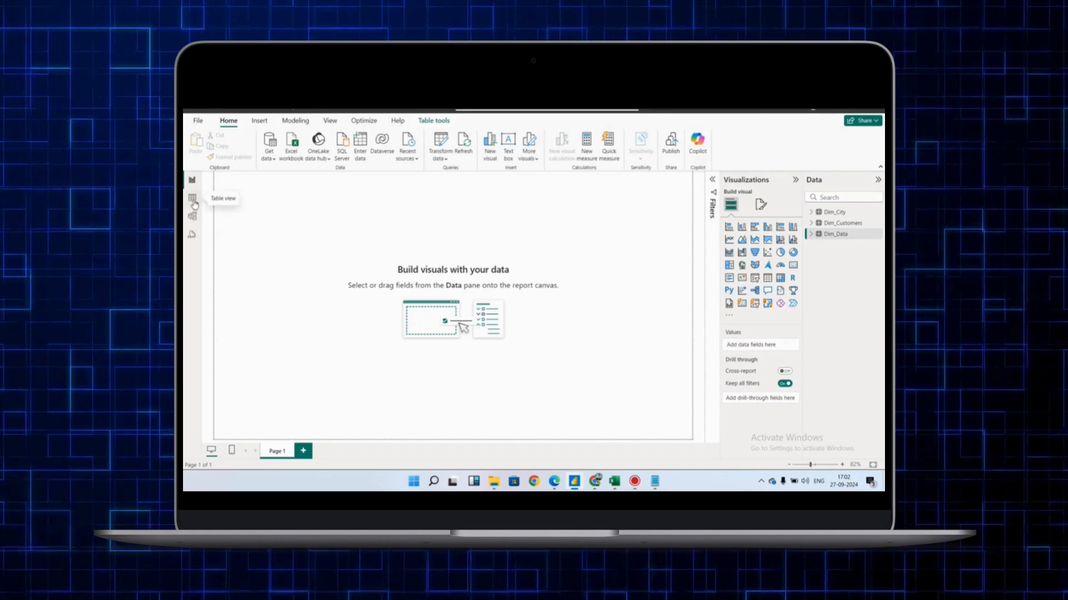
click(193, 202)
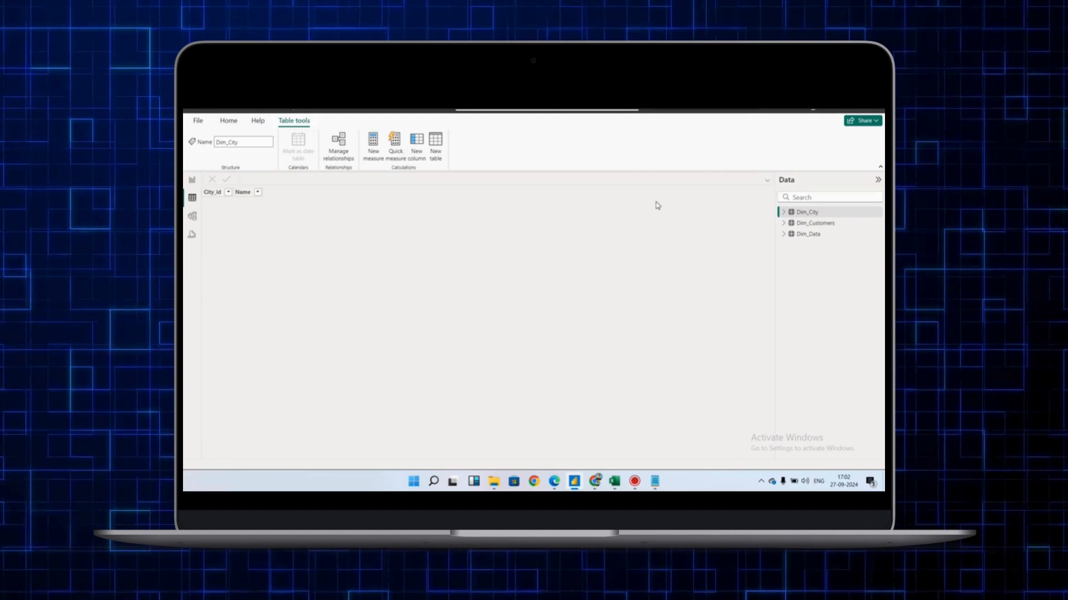
click(802, 225)
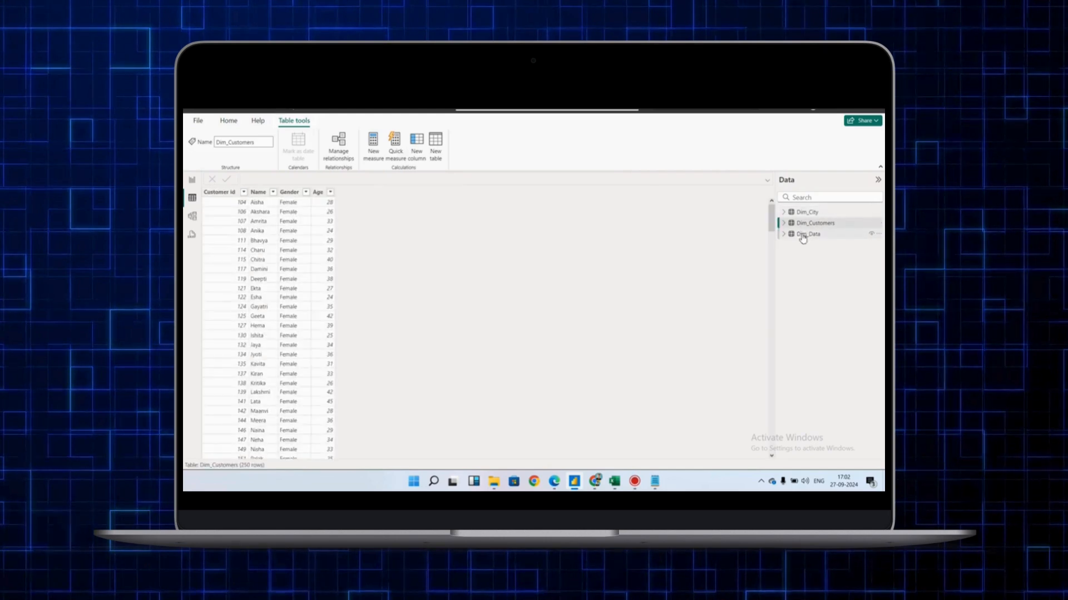
click(802, 236)
click(804, 214)
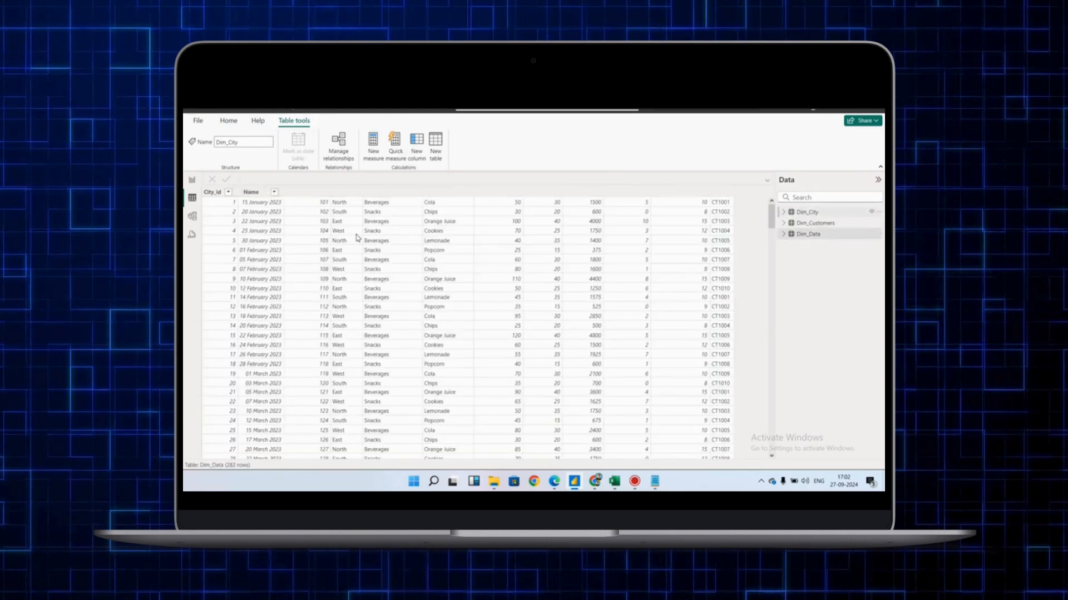
- Open the model diagram and move the Dim_Data table below and between Dim_Customers and Dim_City
click(192, 218)
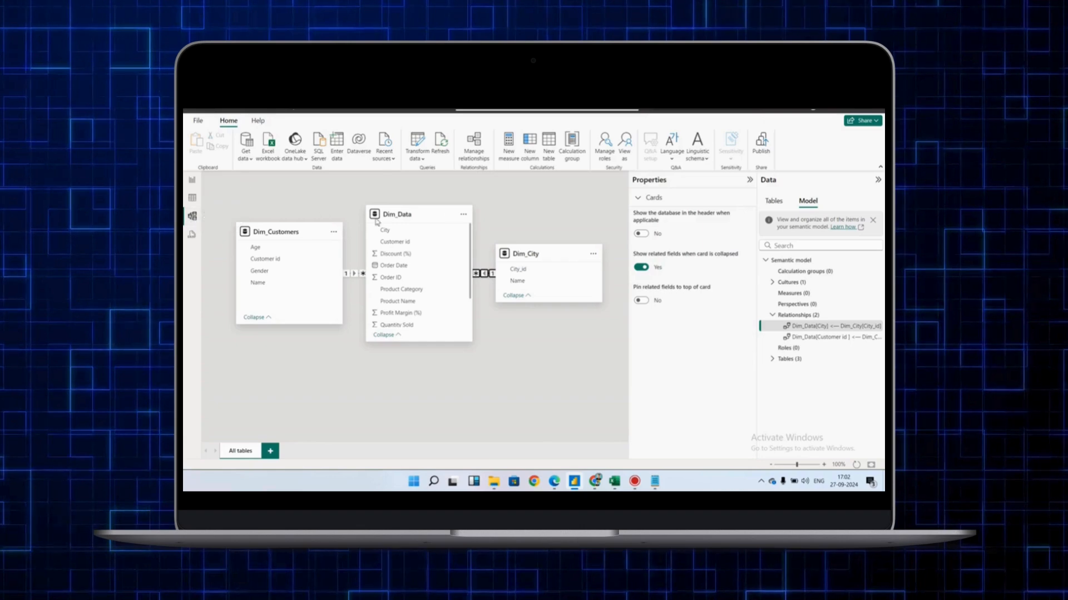
click(396, 215)
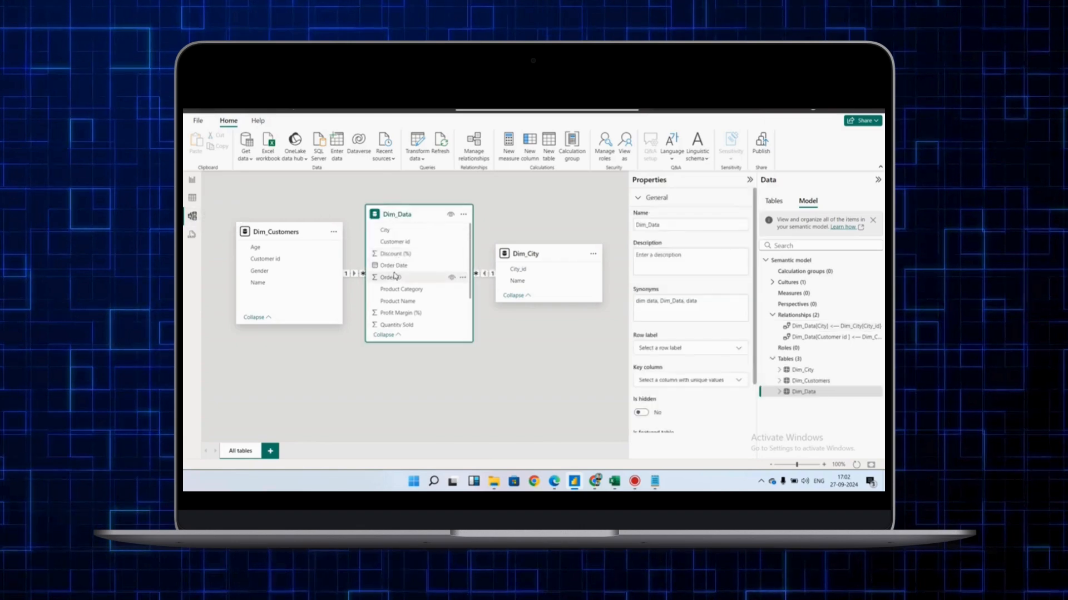
drag(404, 211, 410, 303)
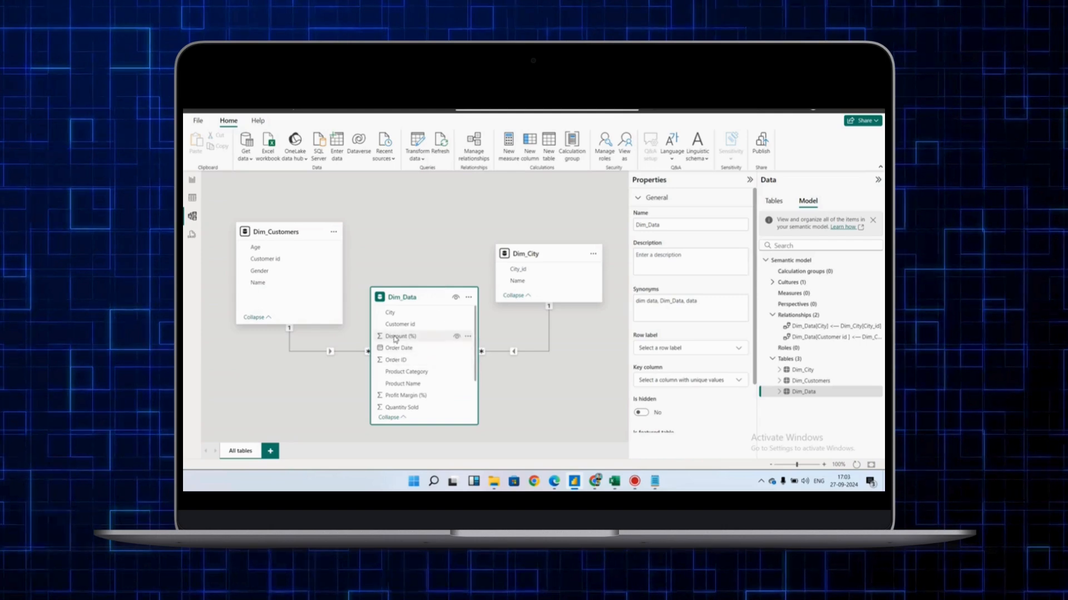
- Try to create a relationship from Customer id in Dim_Data to Customer id in Dim_Customers
drag(401, 330, 278, 265)
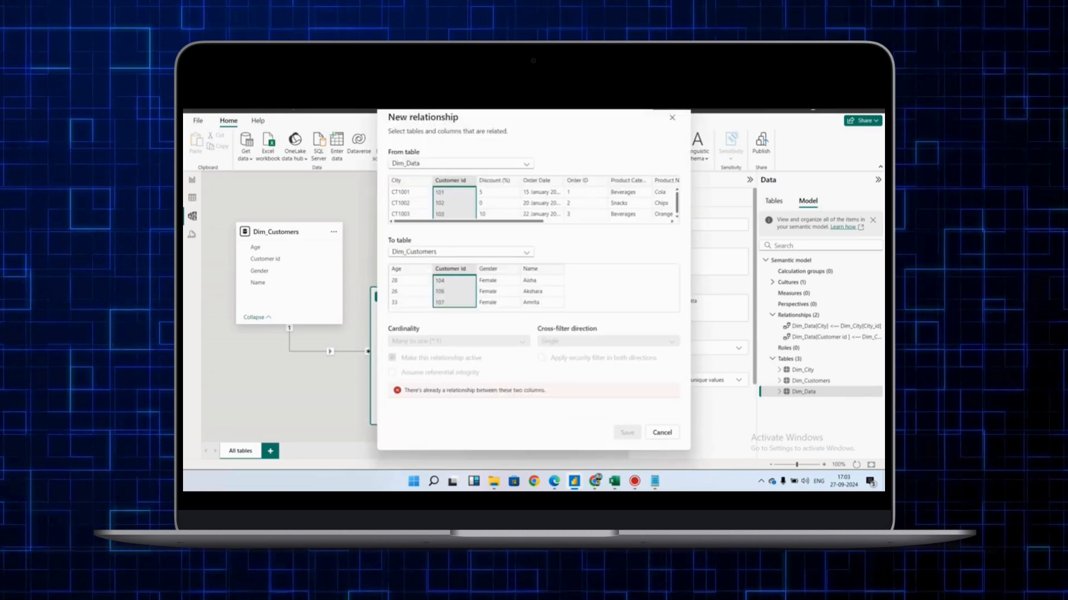
click(673, 118)
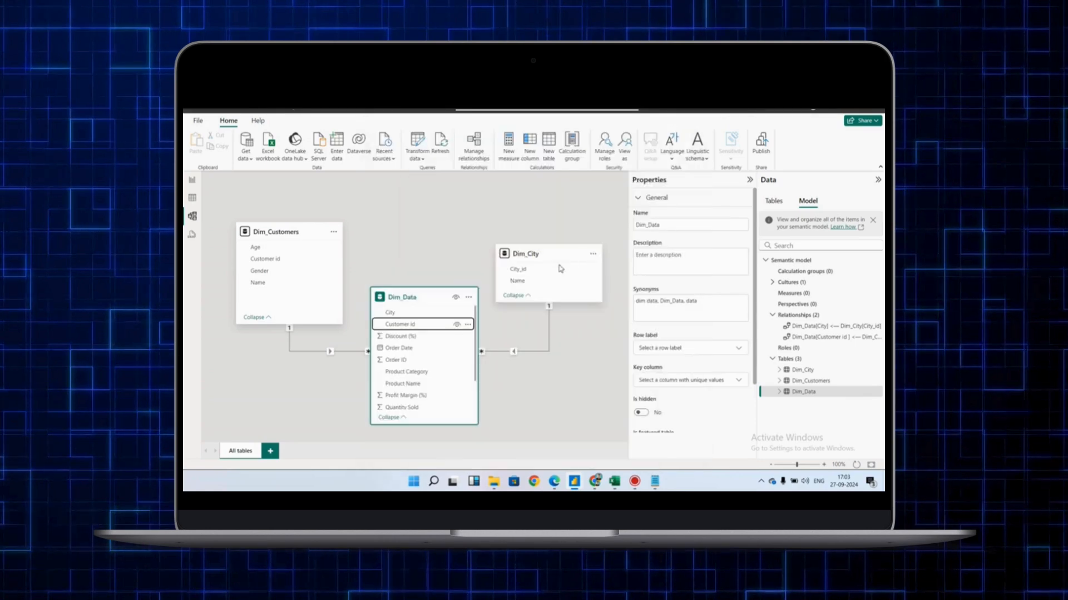
- Inspect the City_id column and the relationship between Dim_Data and Dim_City, and collapse their properties
click(525, 270)
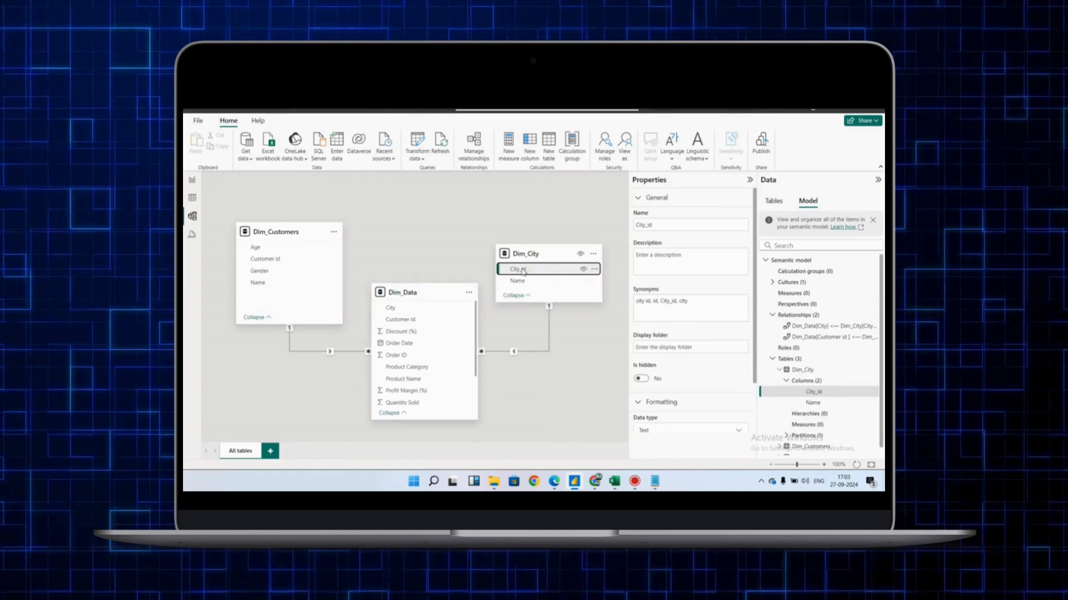
click(525, 352)
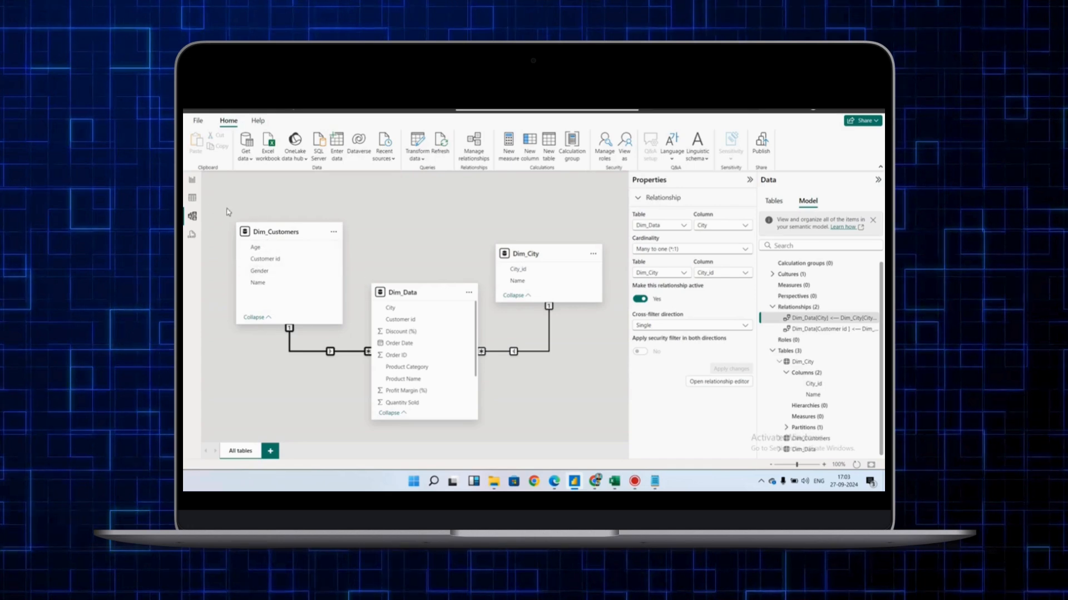
click(750, 179)
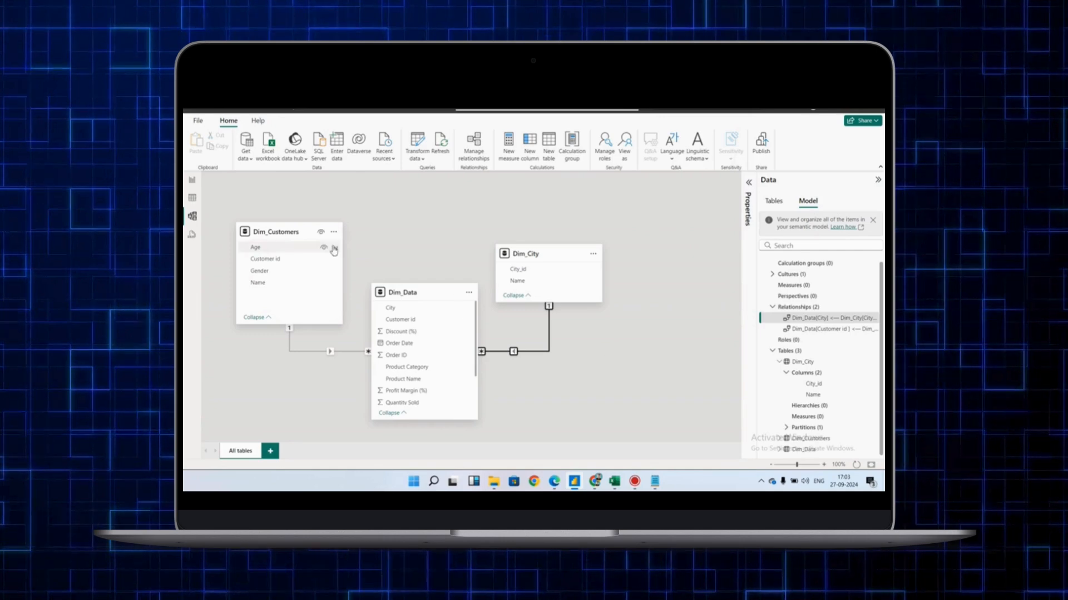
- Return to the blank report page and, after viewing its page format options, collapse the Visualizations area
click(193, 181)
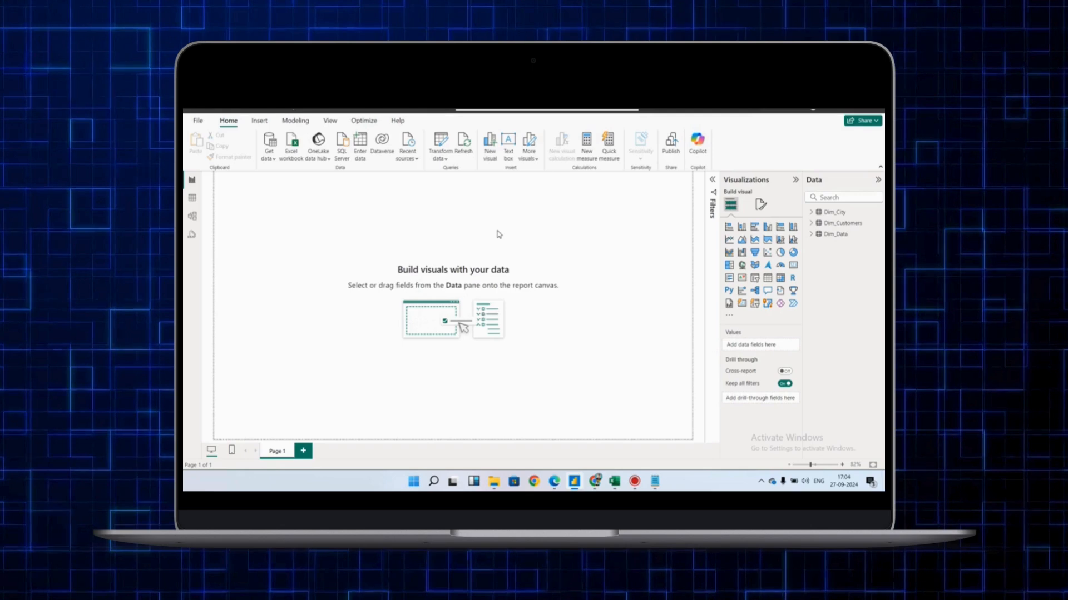
click(760, 206)
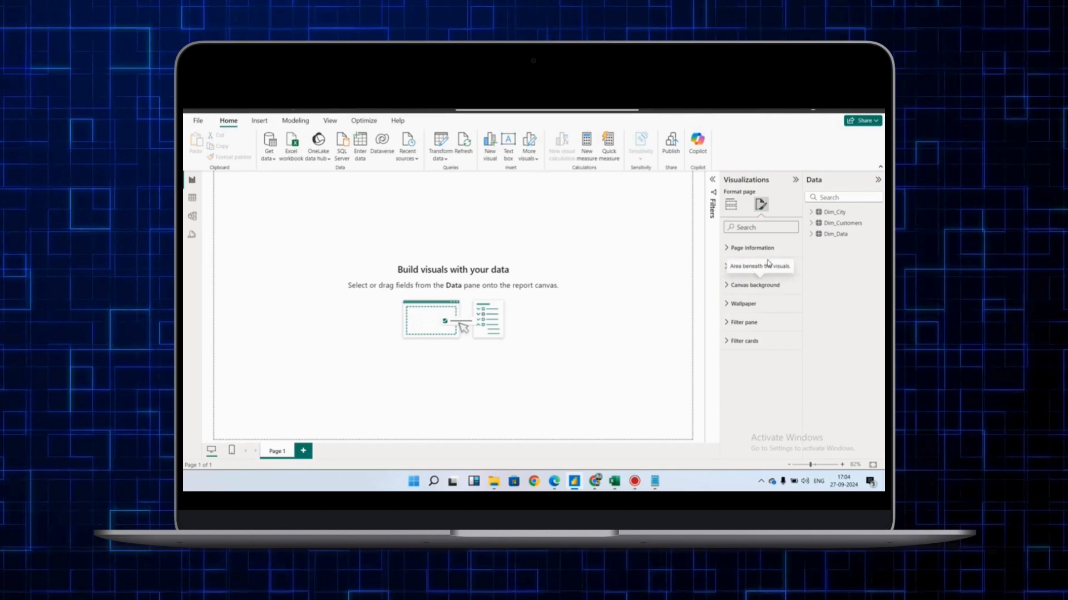
click(795, 180)
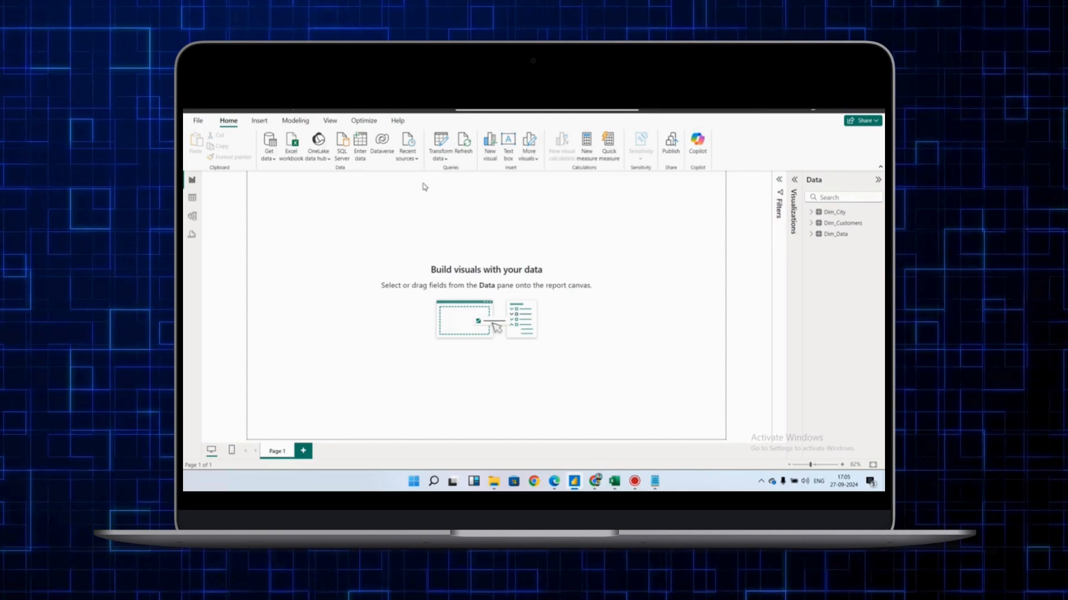
- Insert a text box, widen it across about half of the page, and enter the title "Xbreverages sales dashboard"
click(511, 158)
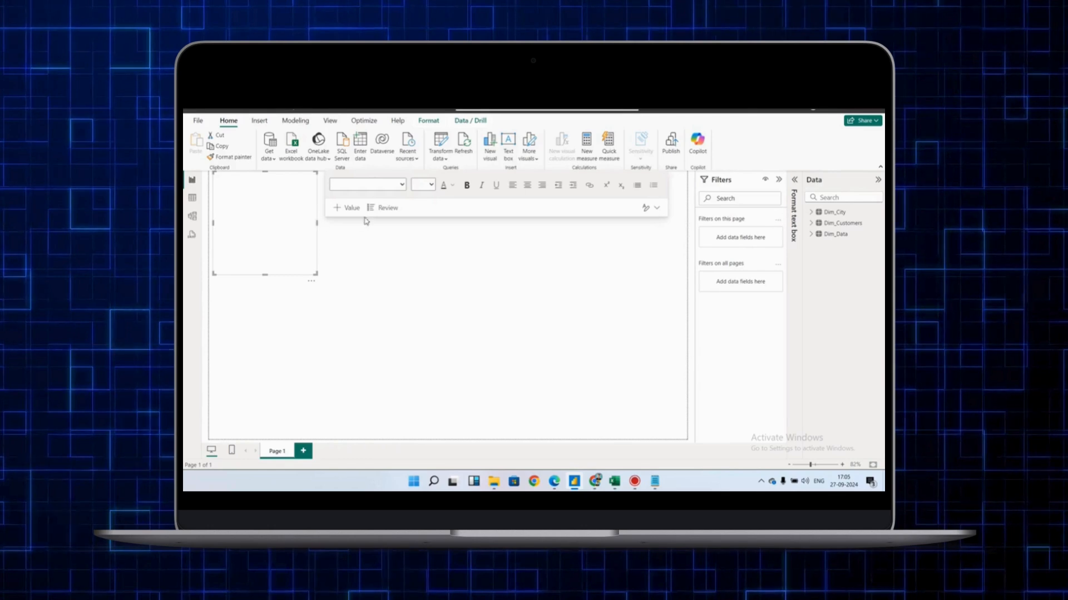
drag(317, 223, 474, 228)
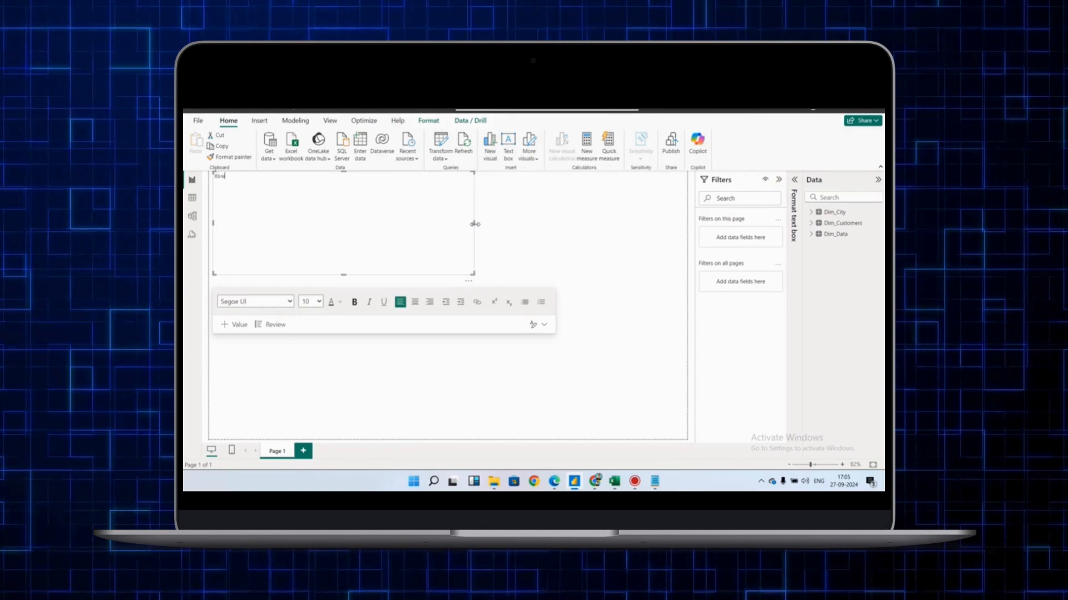
text(ges sales dashboa)
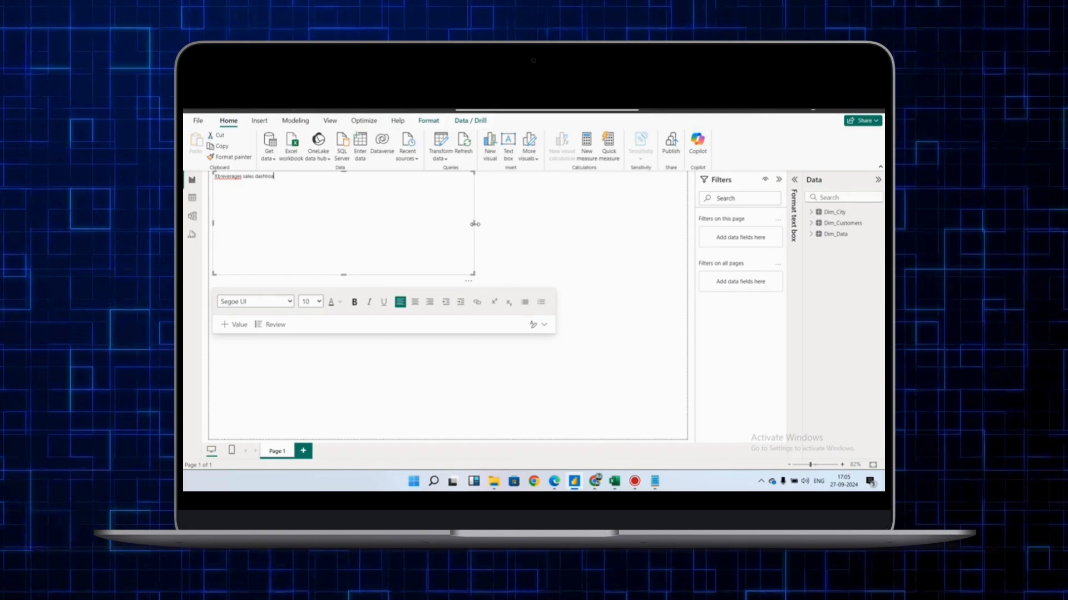
text(rd)
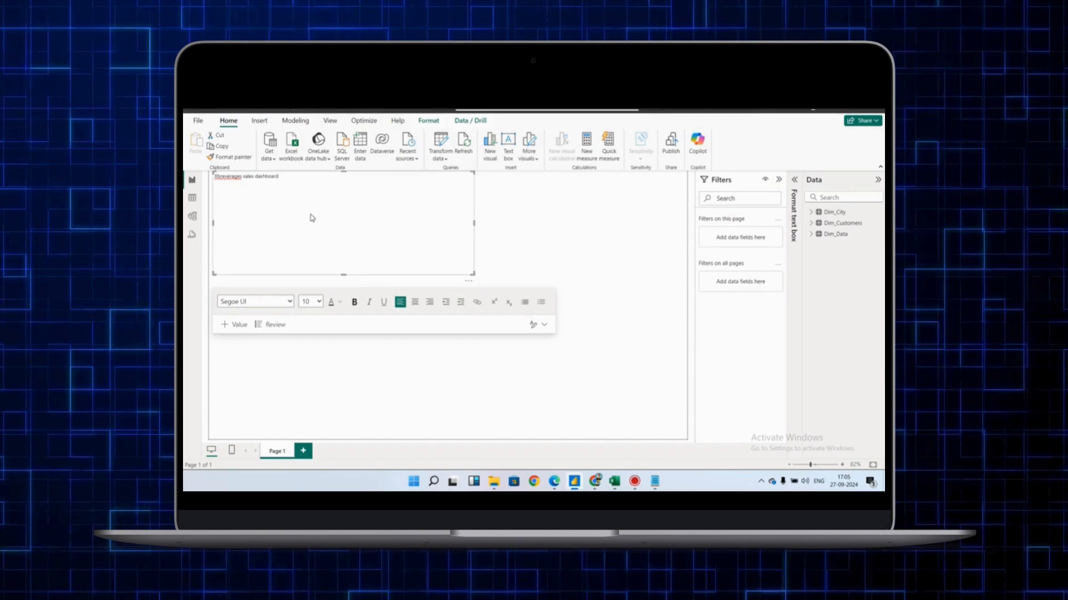
- Format the whole dashboard title text in size 28 and bold
key(ctrl+a)
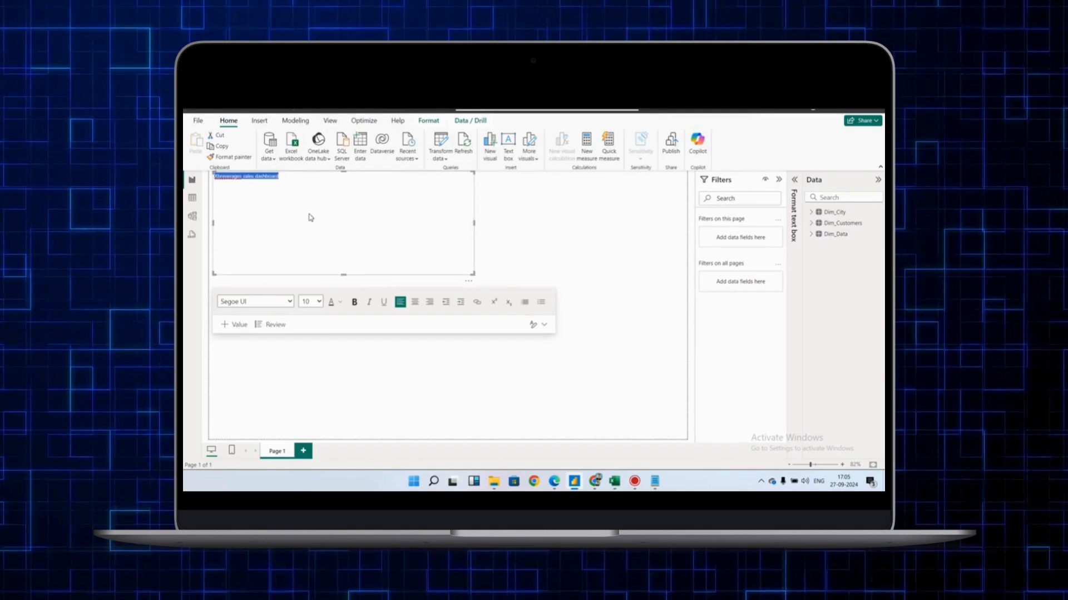
click(312, 302)
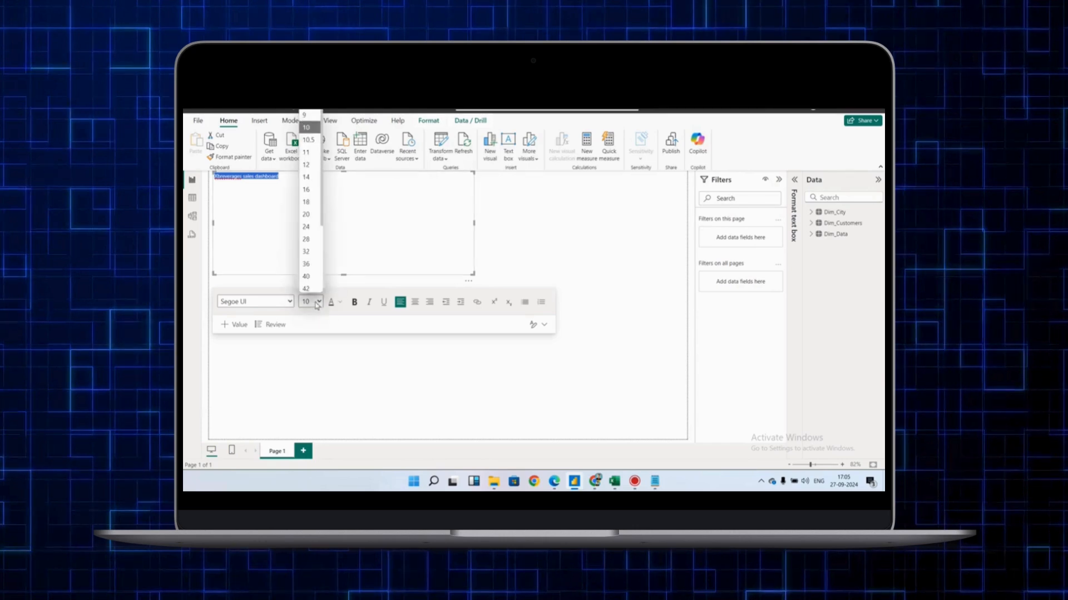
click(310, 239)
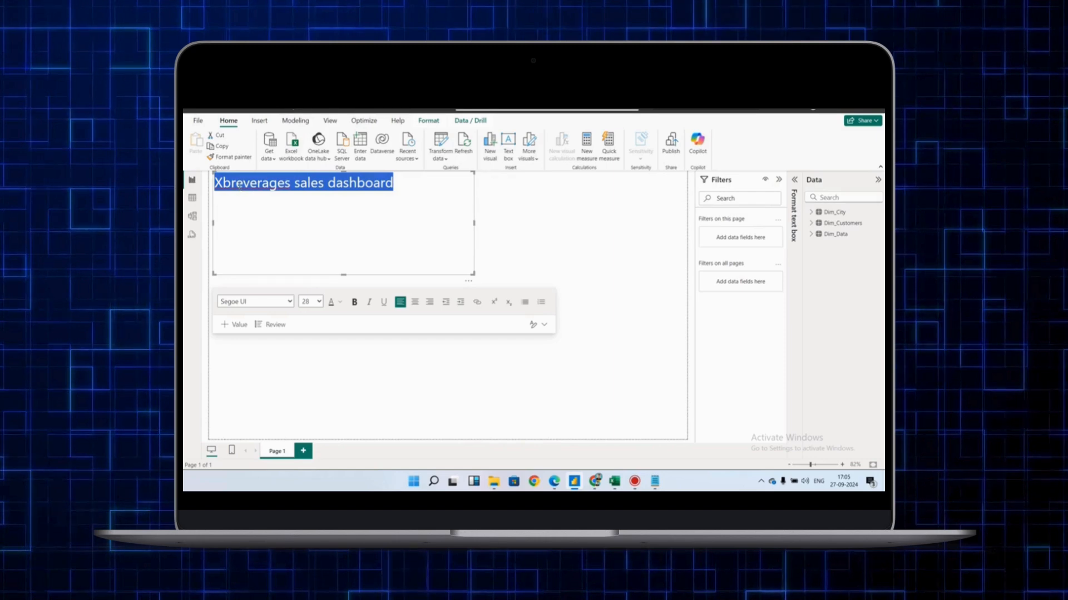
click(352, 302)
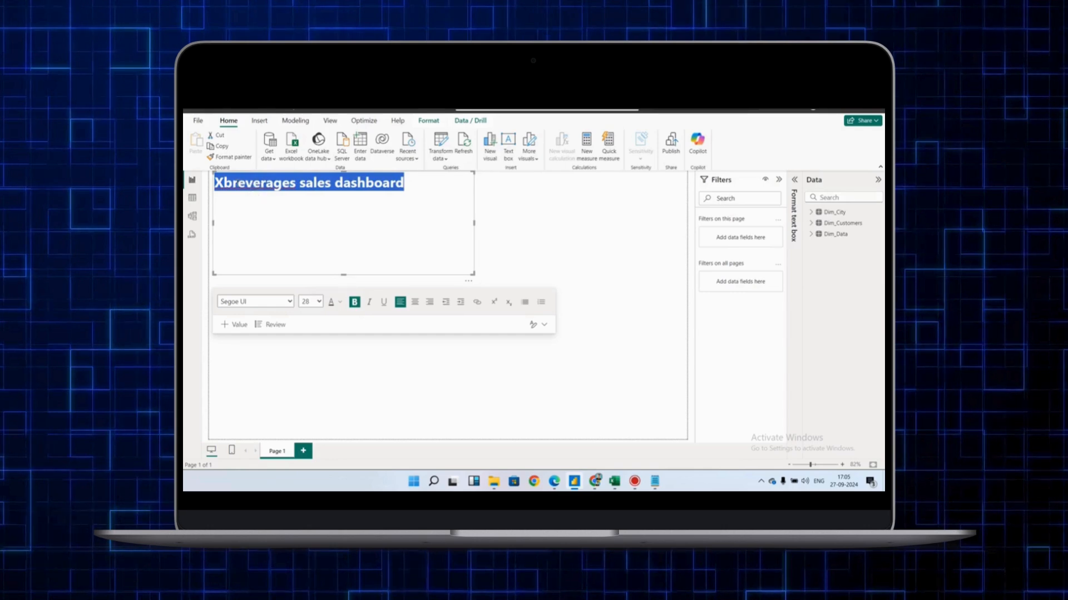
- Correct the dashboard title to "Xbeverages sales dashboard" and reduce the text box height to fit one line
click(237, 183)
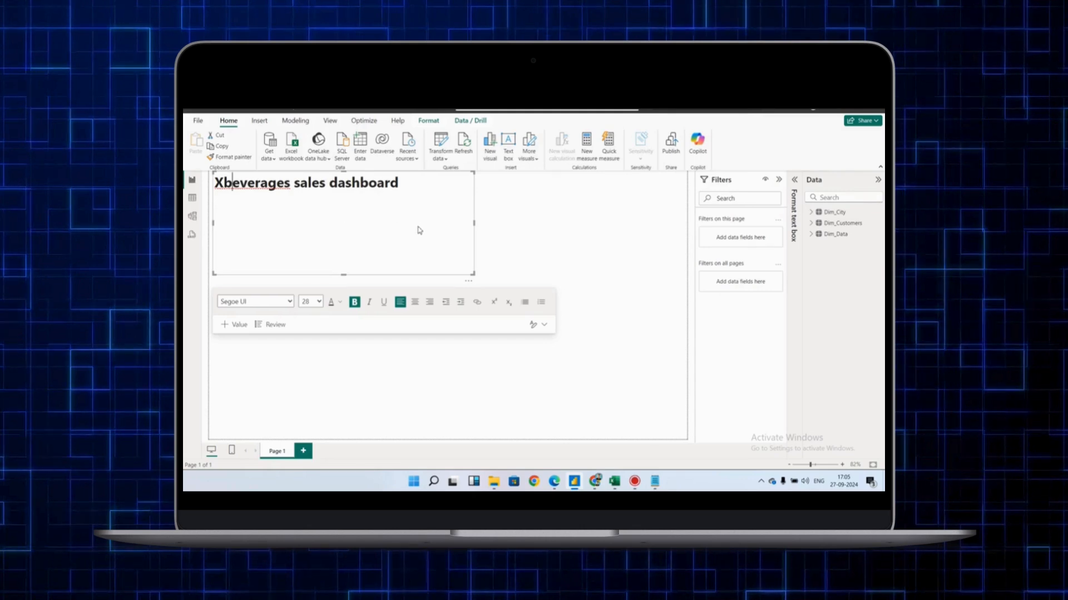
drag(343, 273, 353, 199)
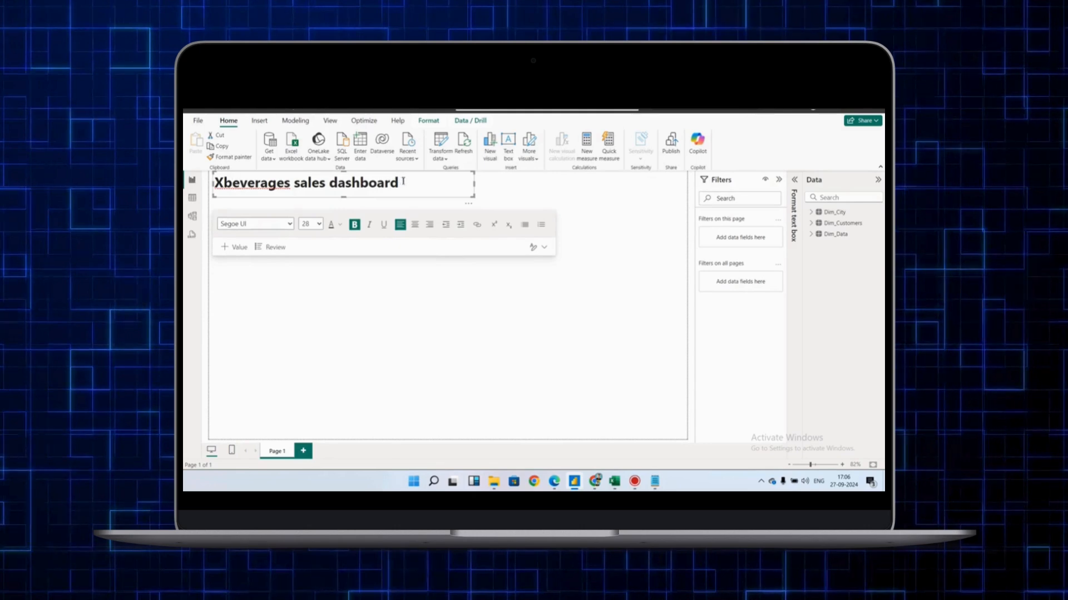
- Set the font size of the whole dashboard title to 24
click(311, 224)
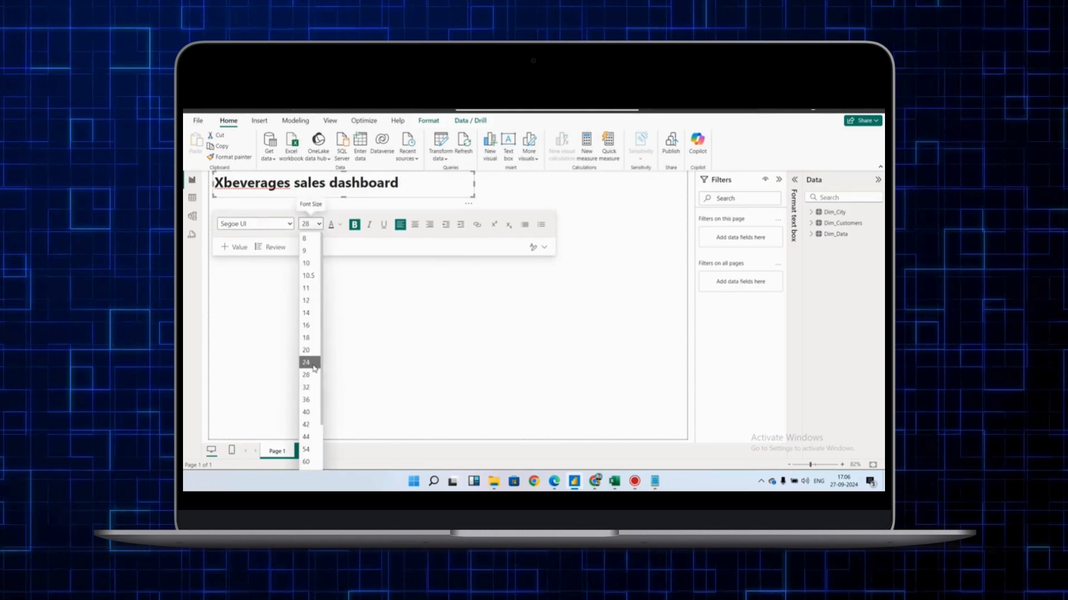
click(308, 362)
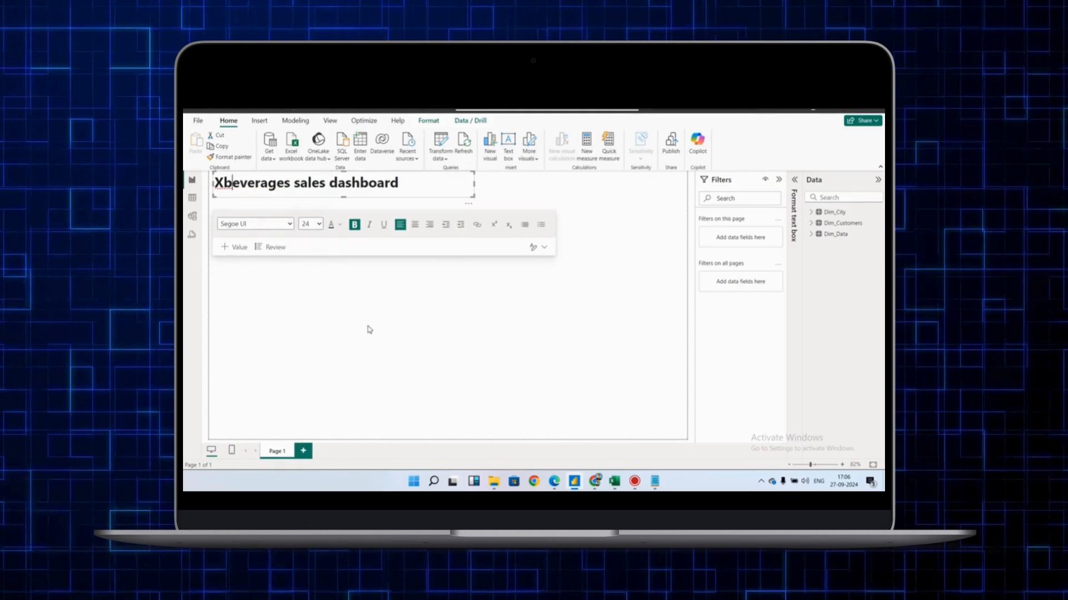
click(391, 291)
triple_click(407, 194)
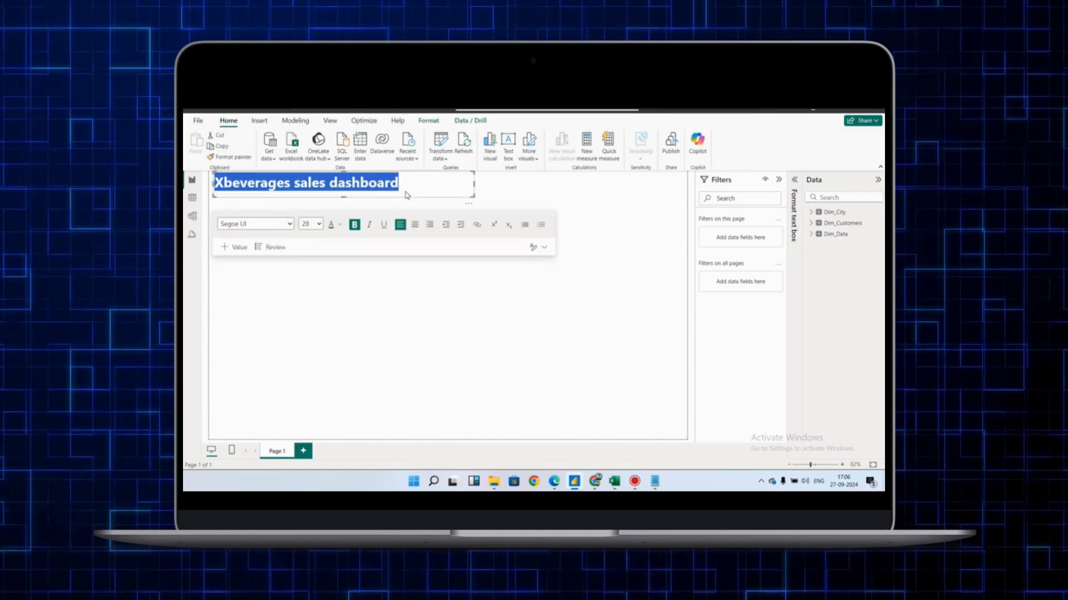
click(319, 224)
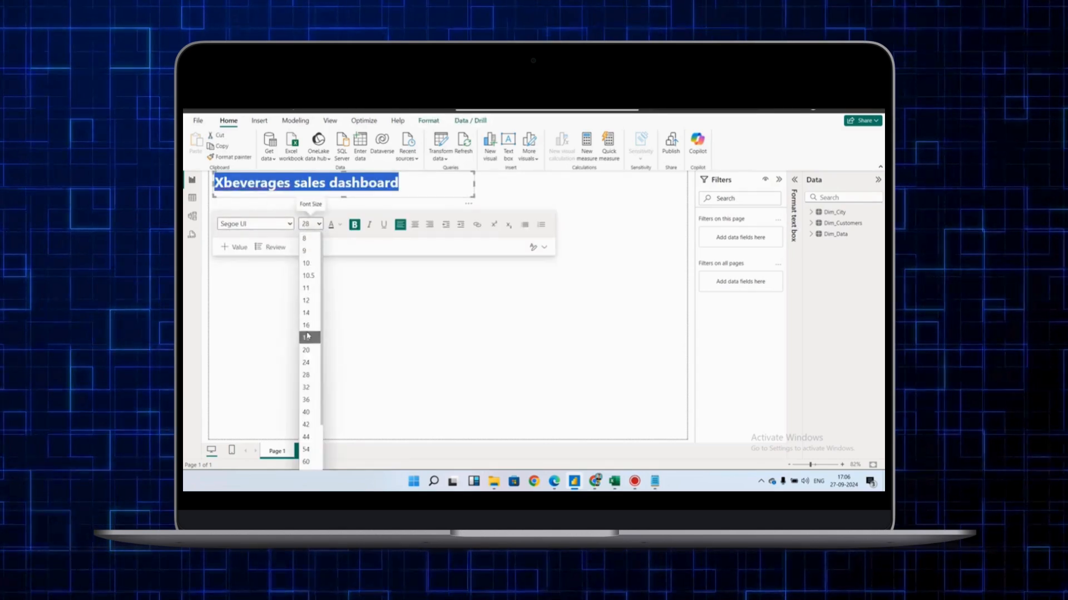
click(306, 363)
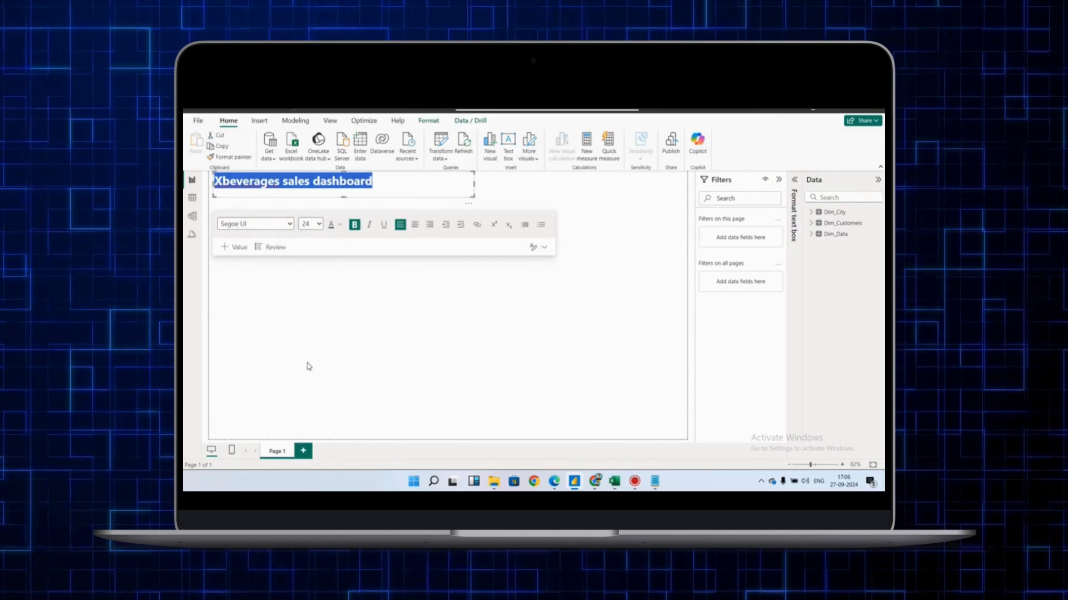
click(370, 274)
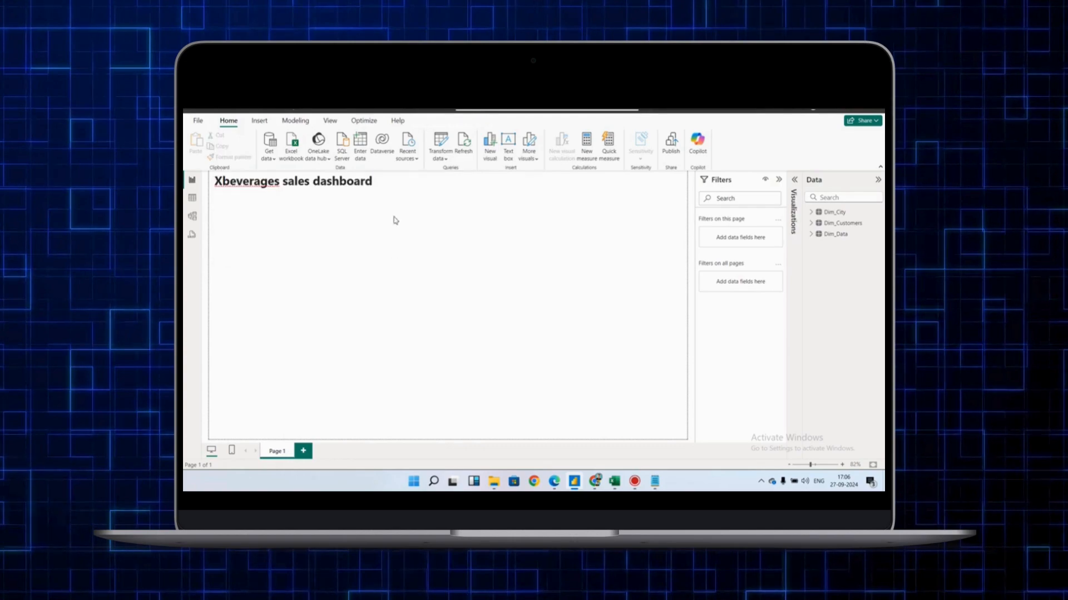
- Insert a clustered bar chart on the report page below the title and enlarge it
click(794, 182)
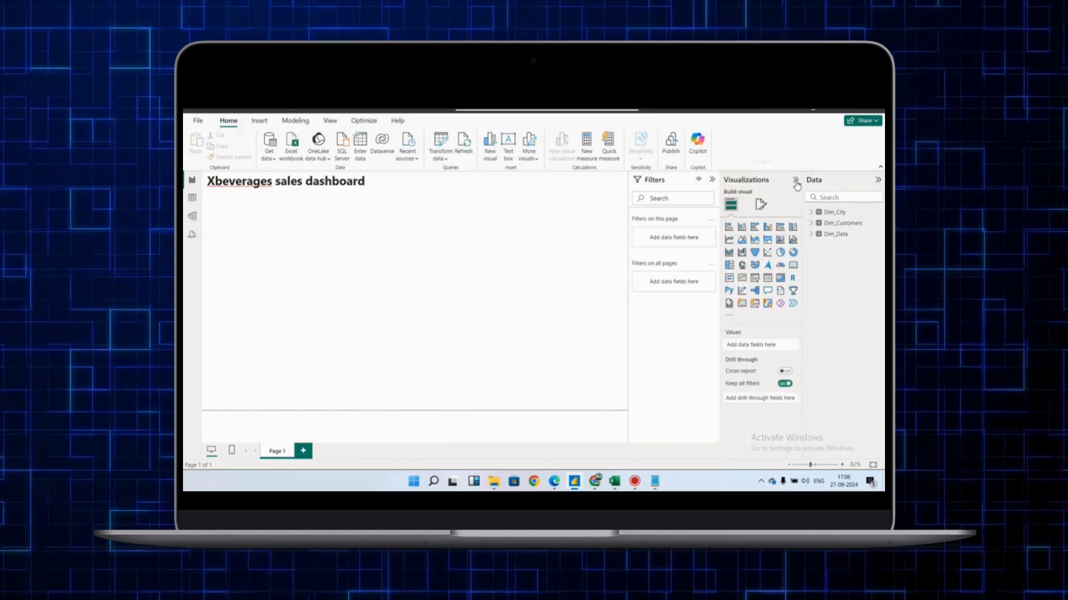
click(712, 180)
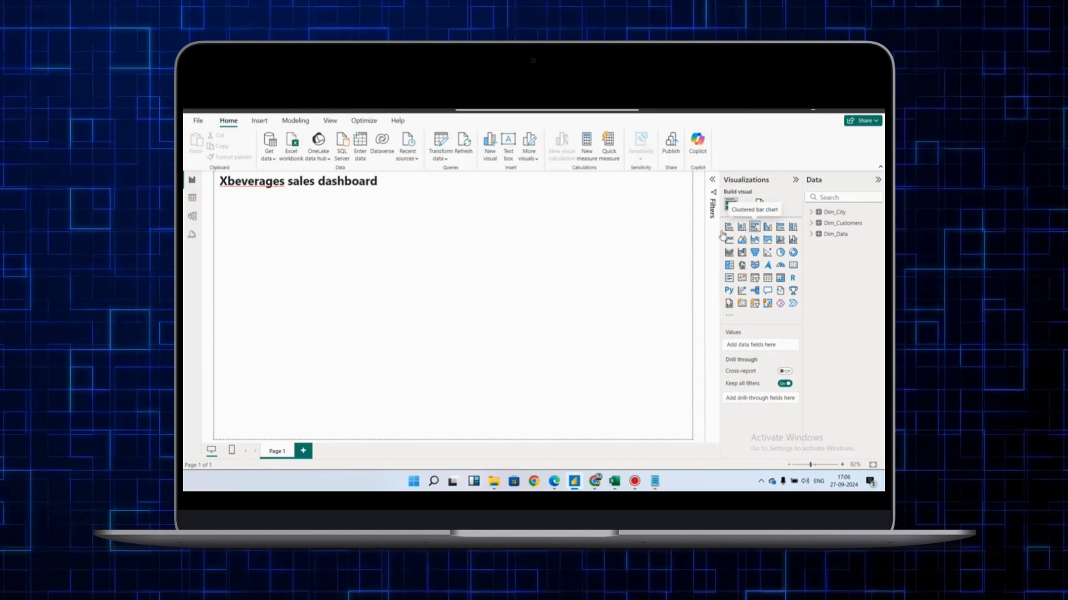
click(754, 228)
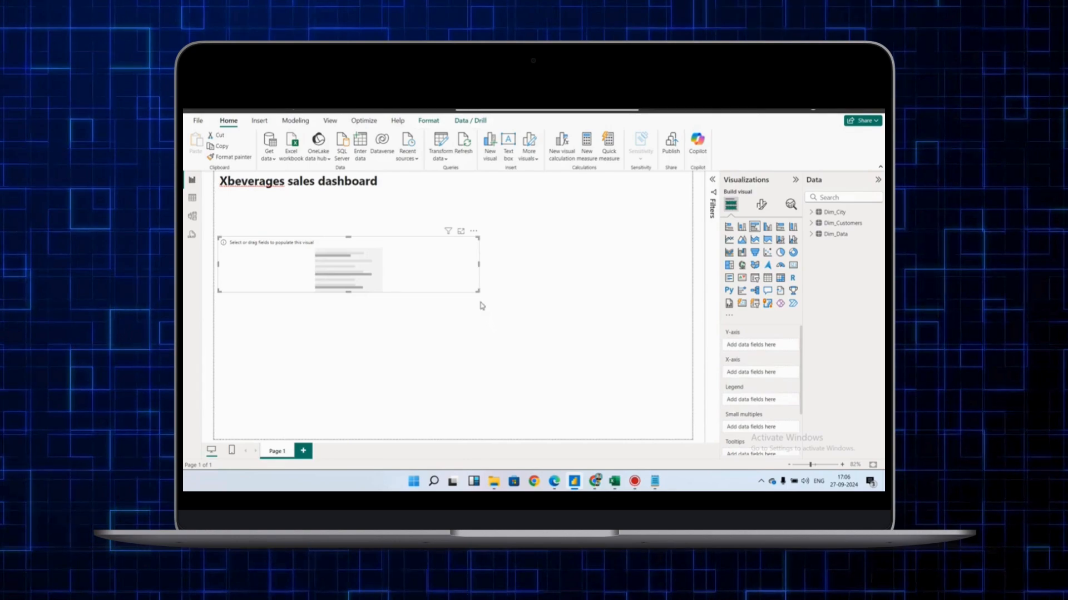
drag(477, 291, 504, 334)
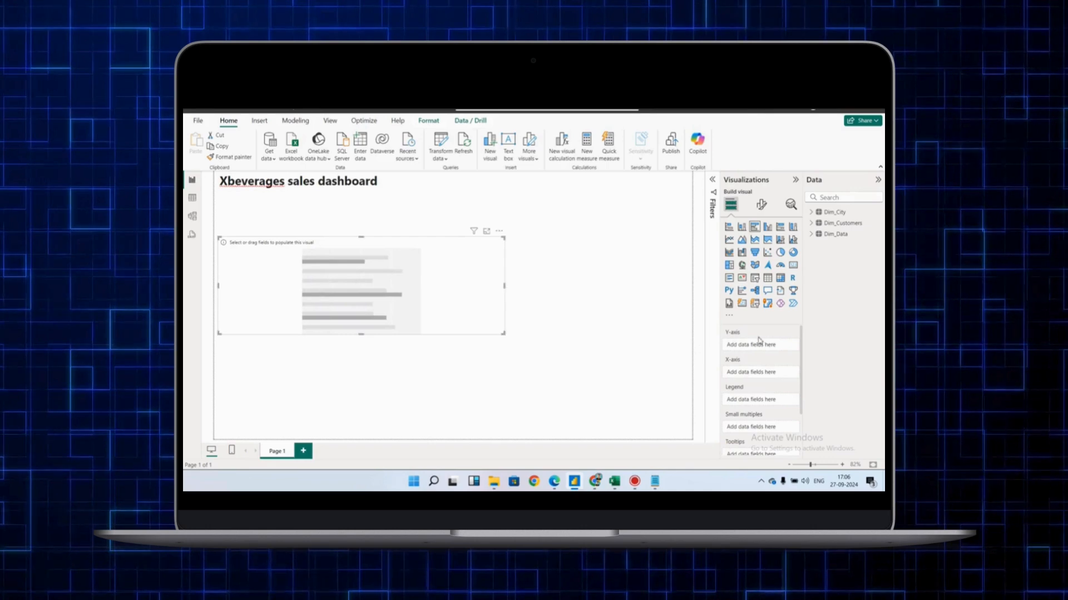
- Plot Dim_City Name on the Y-axis against Dim_Data Total Sales on the X-axis, and fit the chart smaller directly beneath the title
click(813, 224)
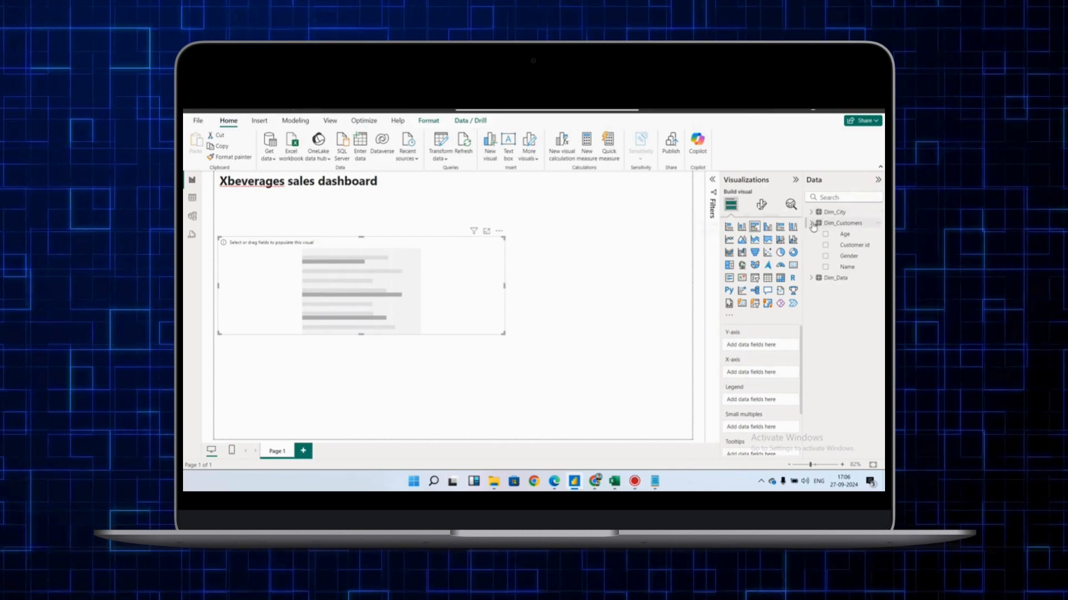
click(813, 280)
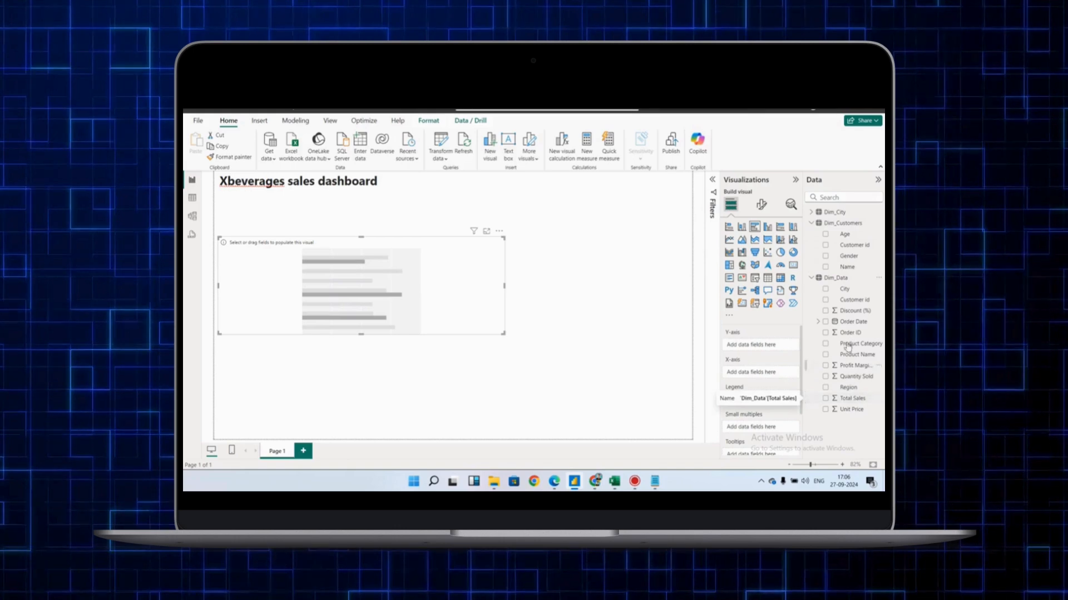
click(813, 214)
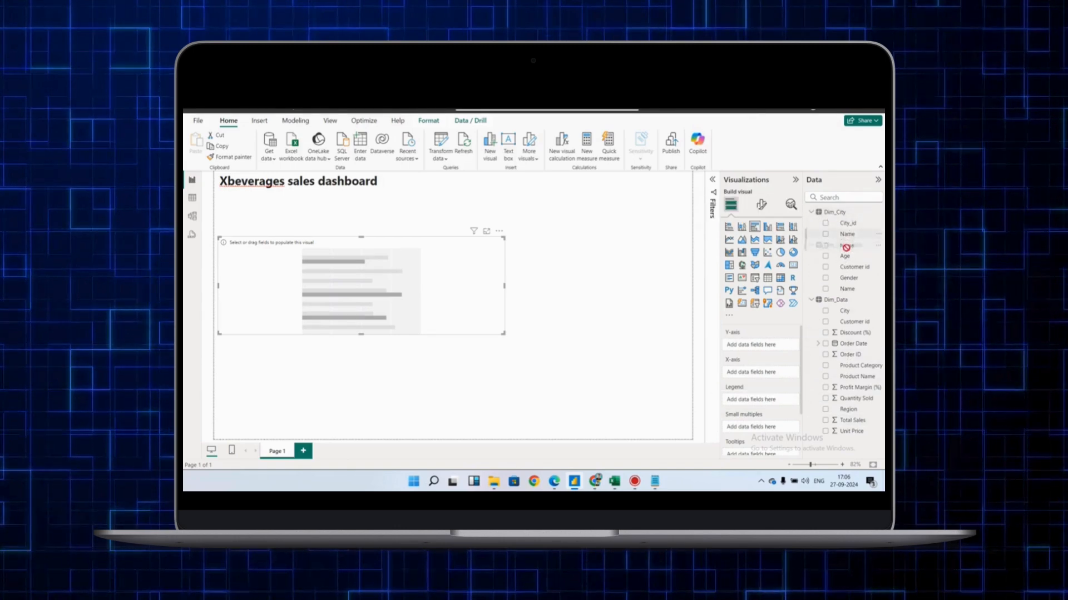
drag(764, 345, 766, 346)
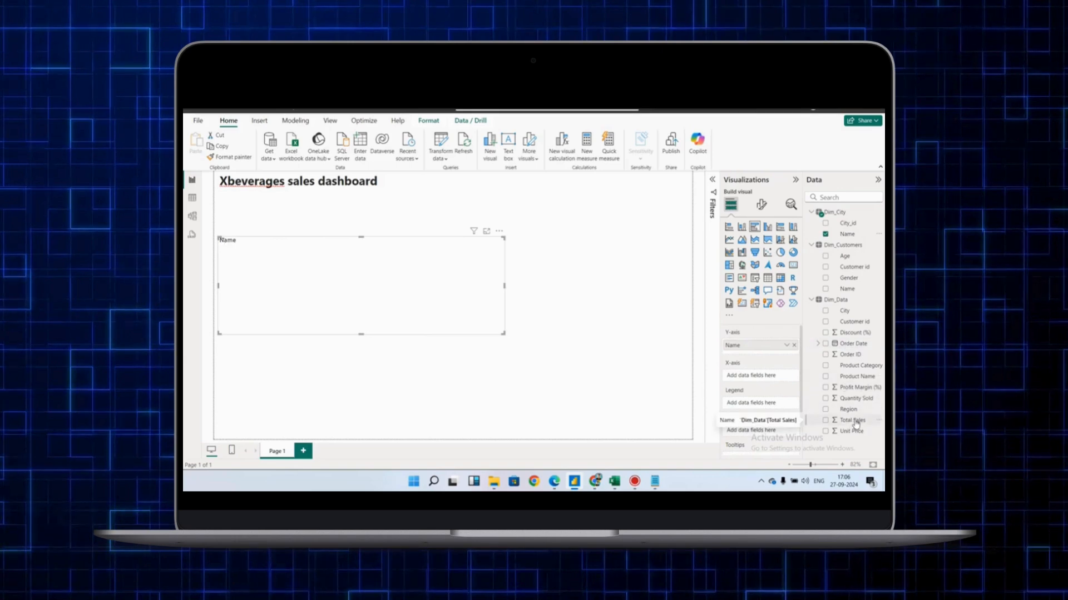
drag(855, 423, 767, 377)
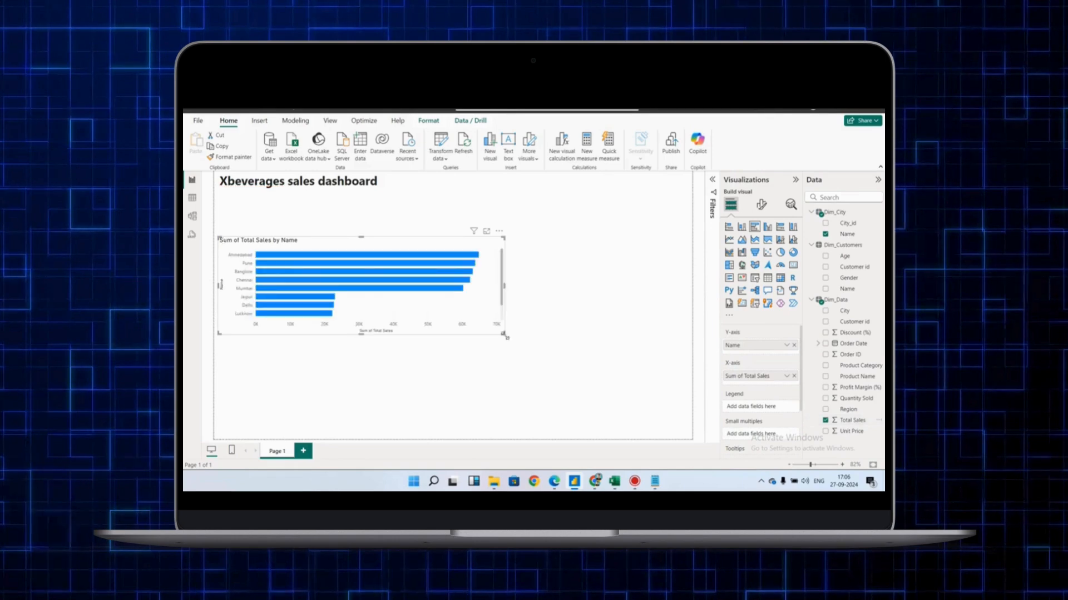
drag(506, 337, 390, 303)
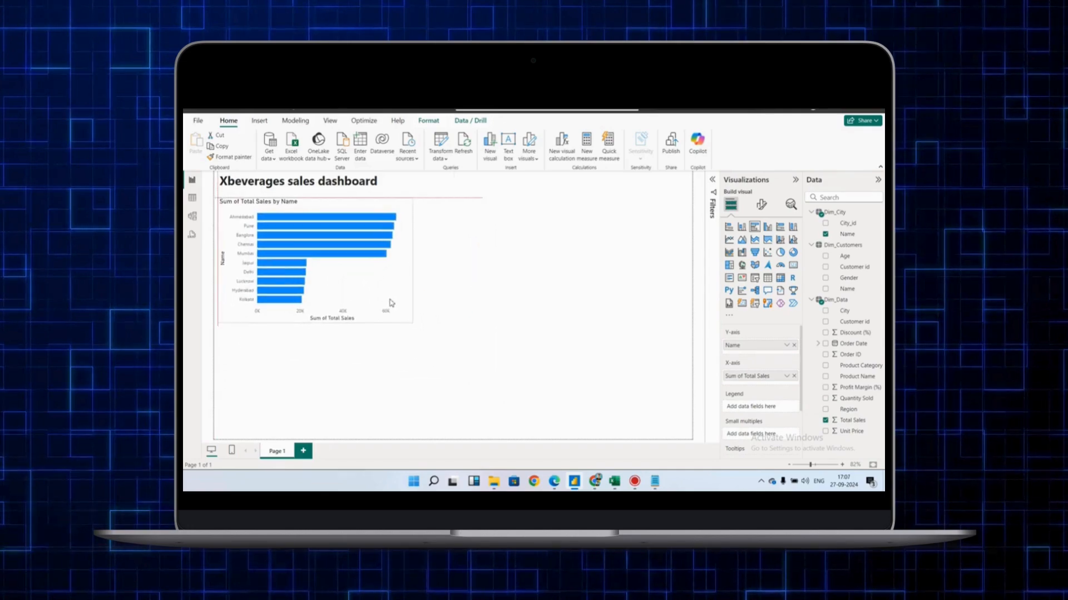
- Apply a Top N filter on Name showing the bottom 3 by sum of Total Sales, and shrink the city chart
click(713, 180)
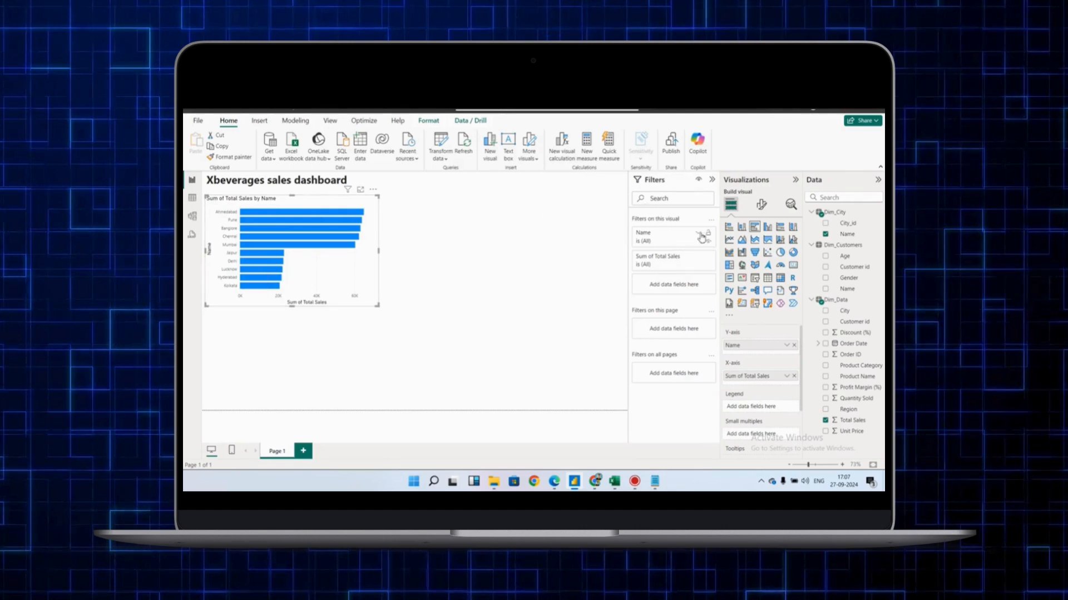
click(699, 235)
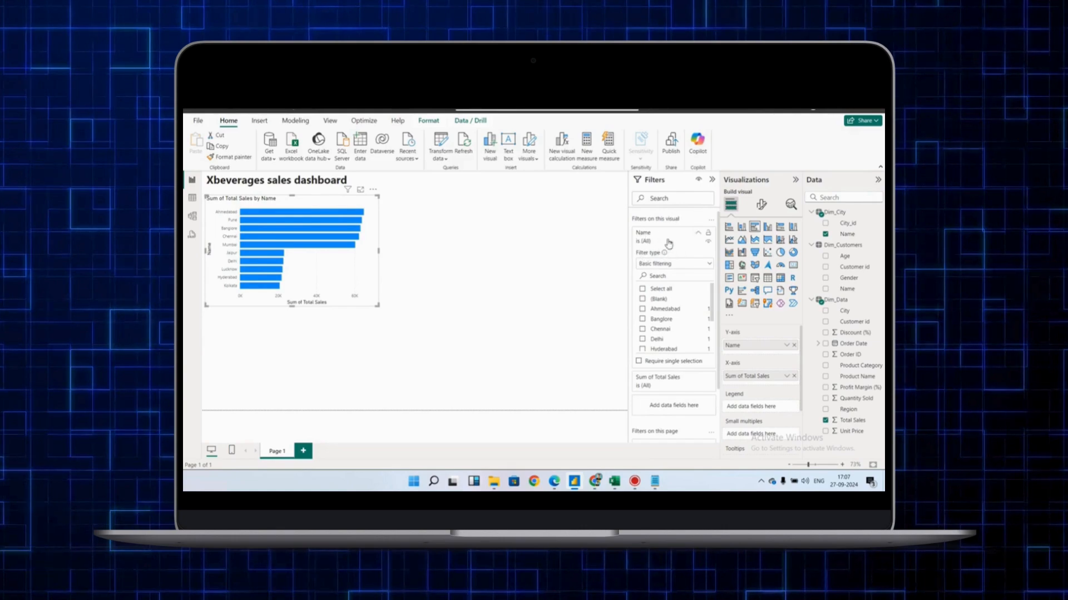
click(664, 264)
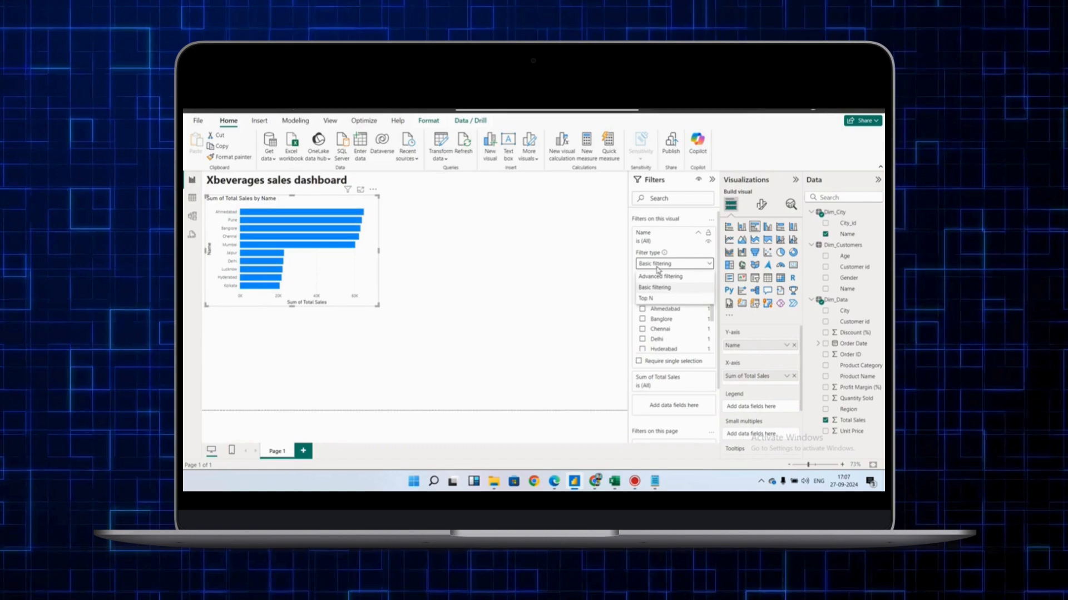
click(649, 299)
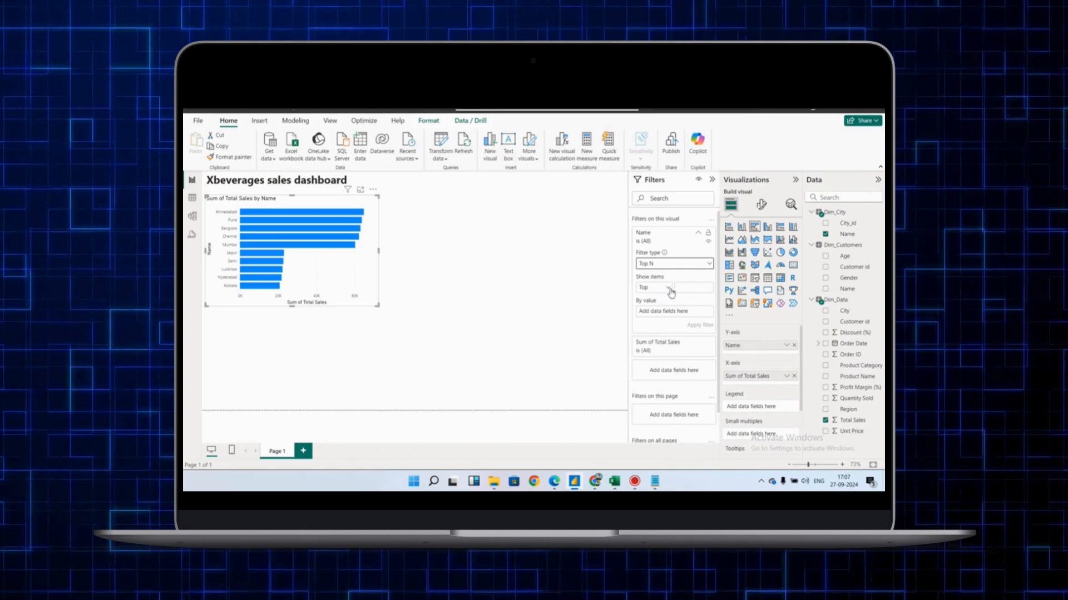
click(670, 289)
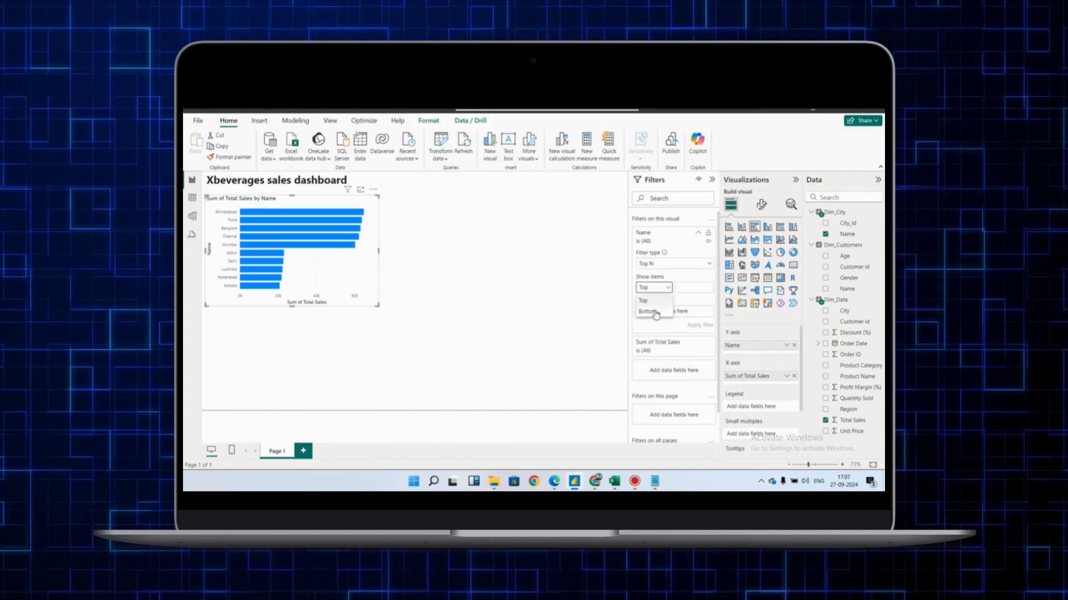
click(653, 312)
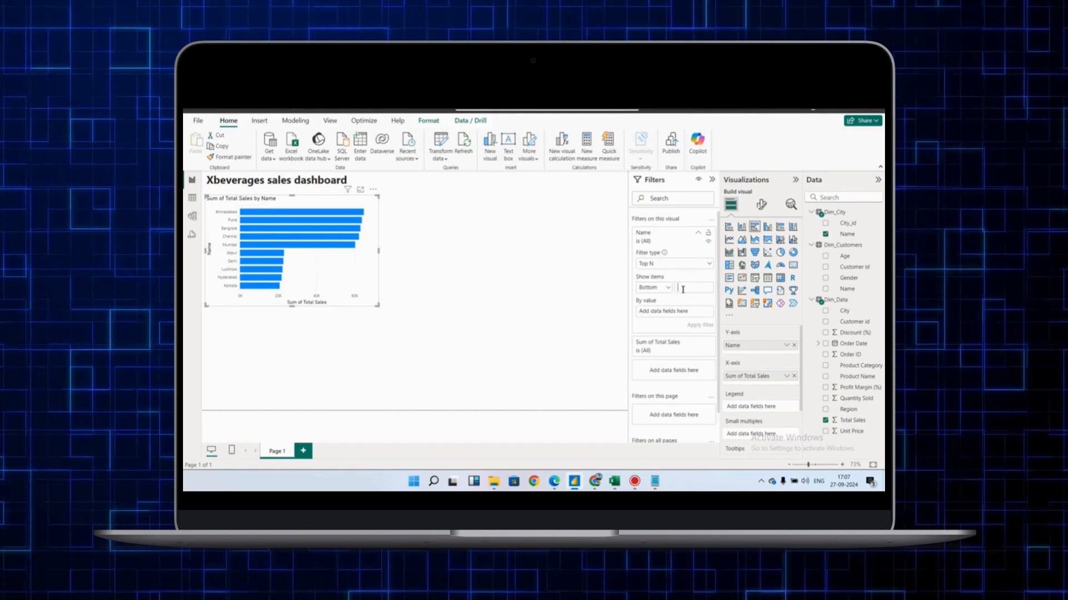
text(5)
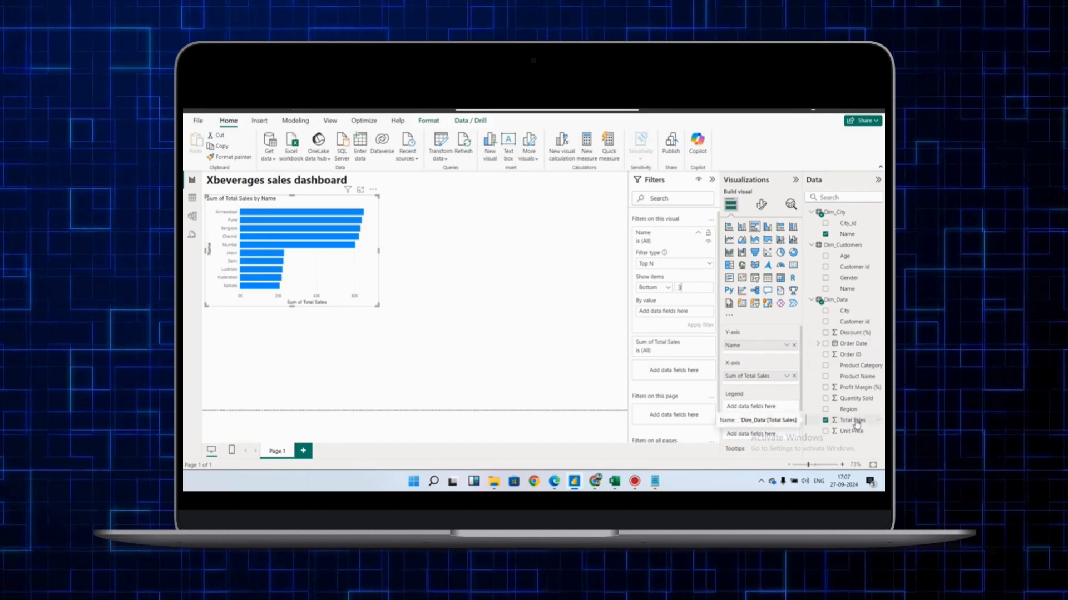
text(3)
drag(849, 424, 678, 315)
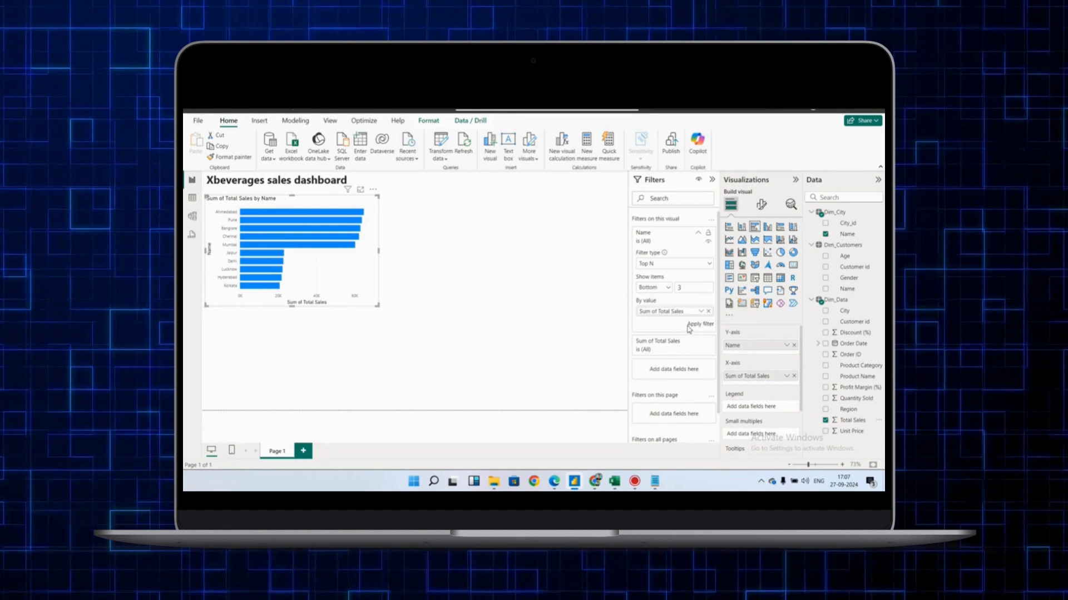
click(698, 326)
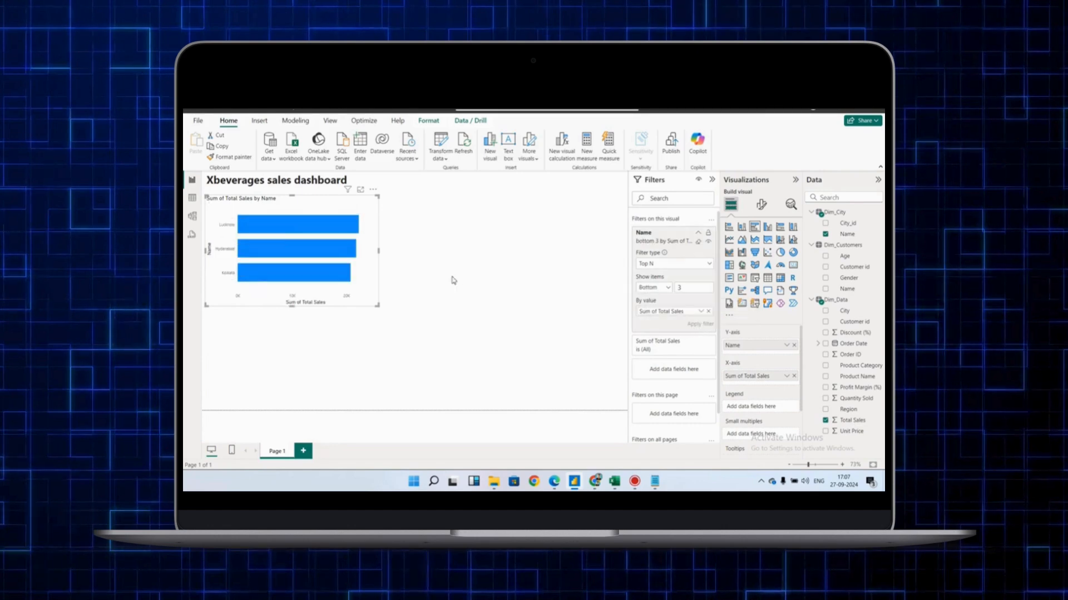
drag(379, 304, 351, 289)
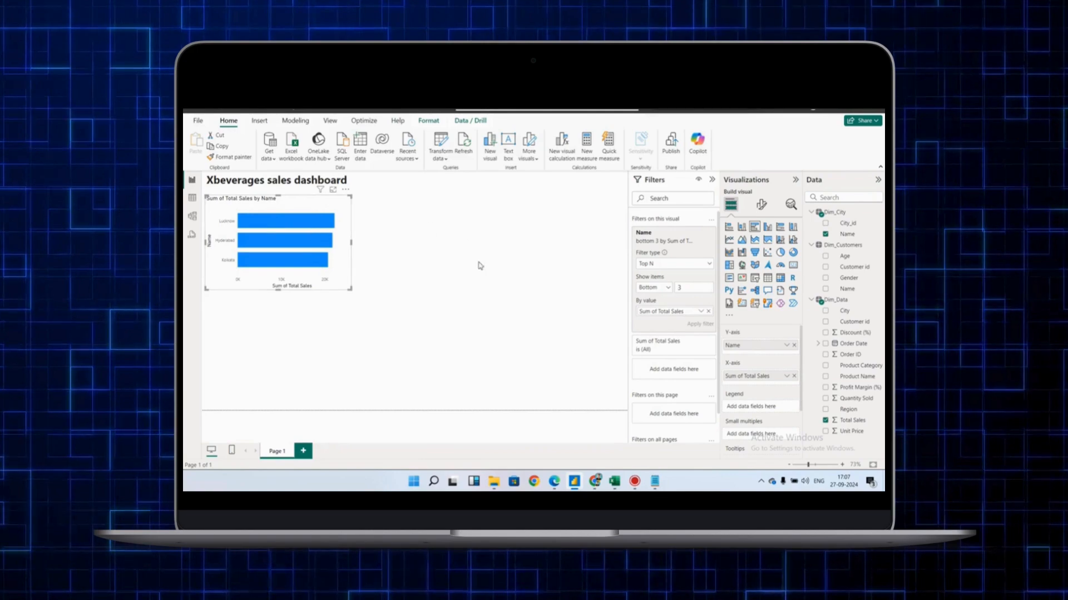
click(510, 285)
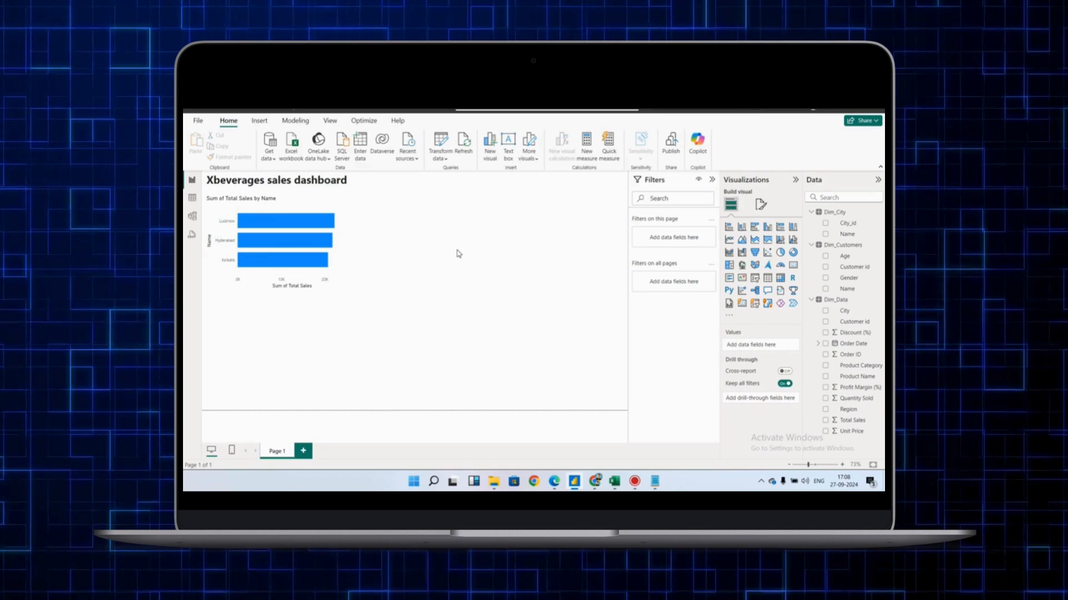
- Insert a second clustered bar chart, place it beside the city sales chart, and enlarge it slightly
click(754, 234)
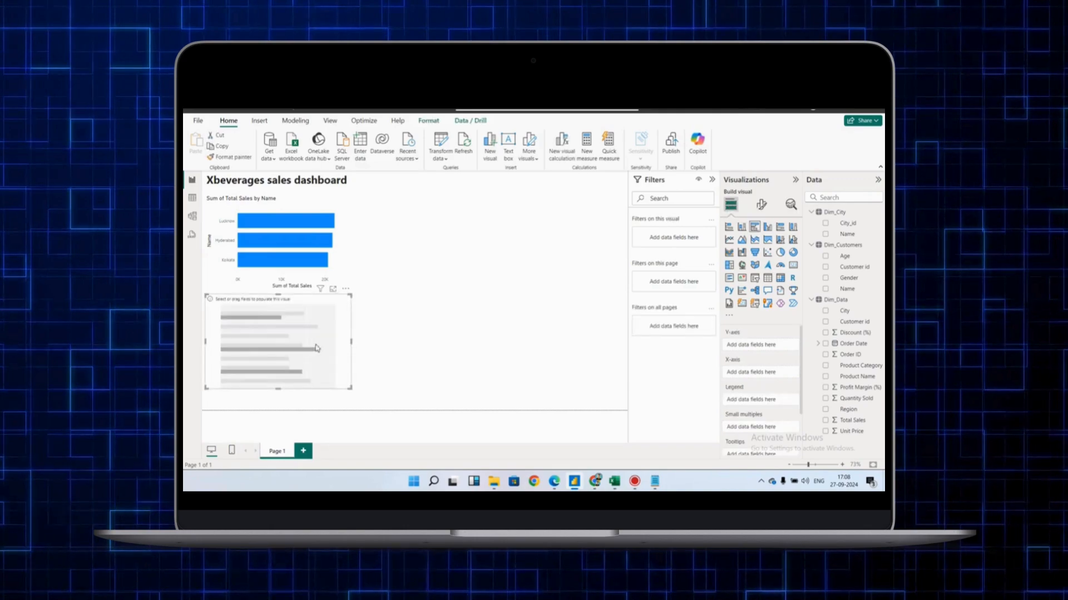
drag(317, 348, 466, 266)
drag(512, 304, 526, 315)
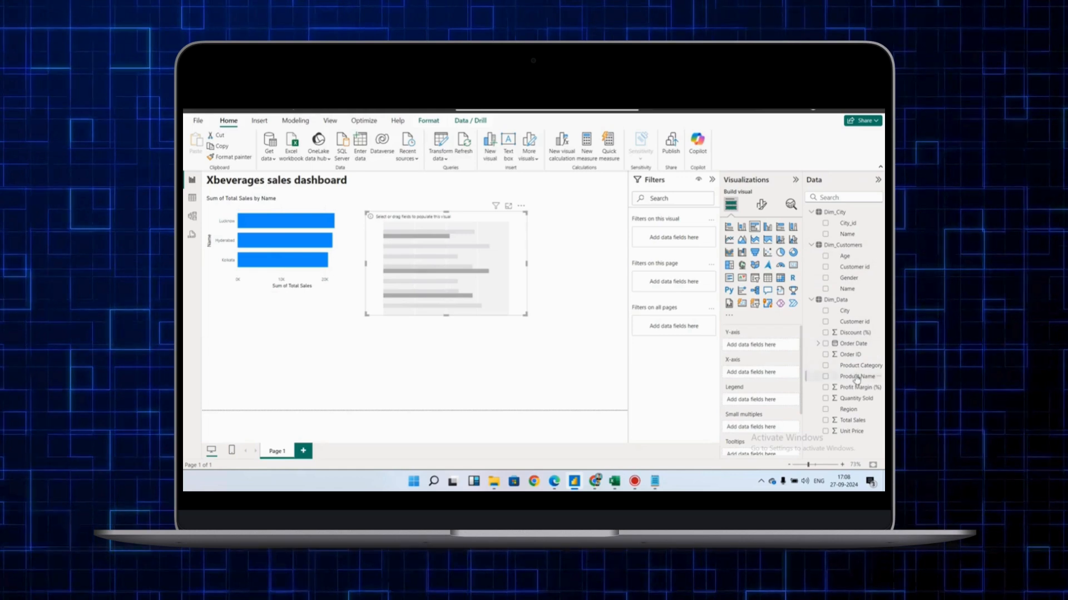
- Plot Product Name on the Y-axis against Total Sales on the X-axis, and fit the chart smaller in the page's upper-right corner
drag(857, 379, 742, 345)
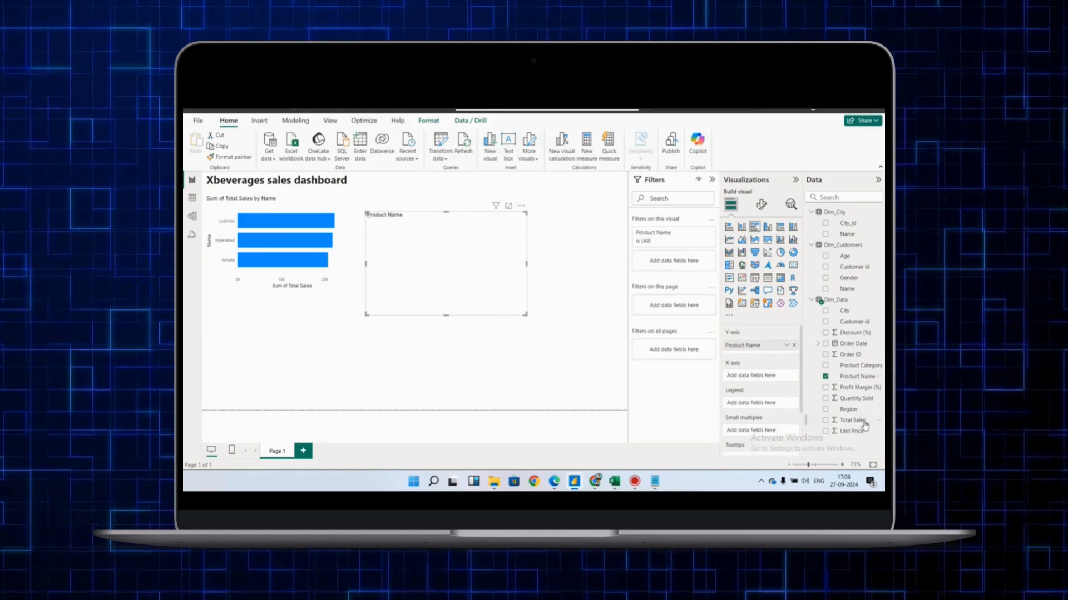
drag(865, 426, 792, 394)
drag(779, 381, 779, 380)
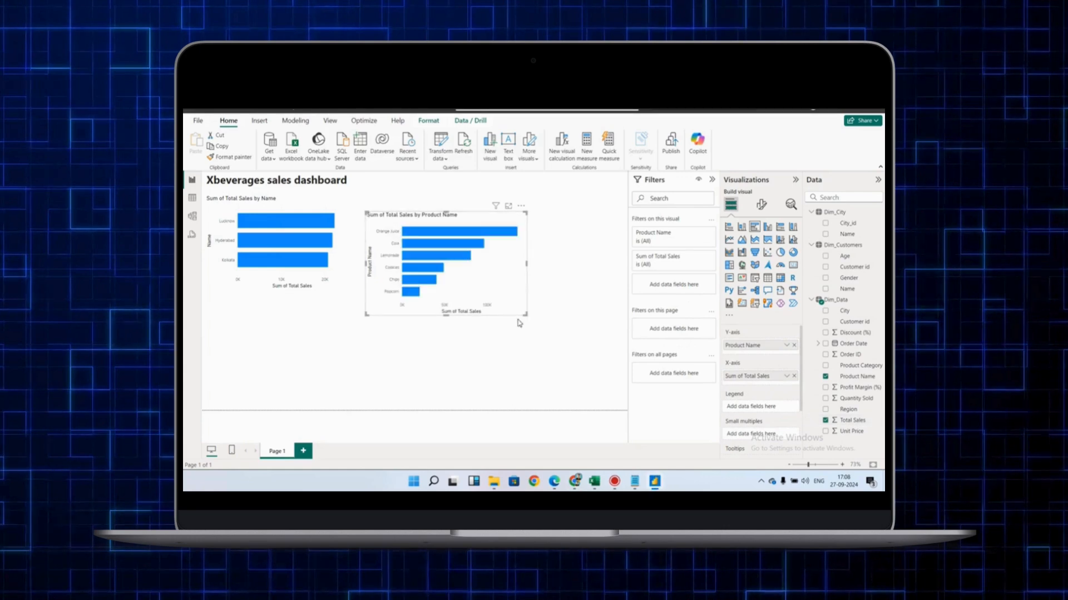
drag(528, 317, 601, 270)
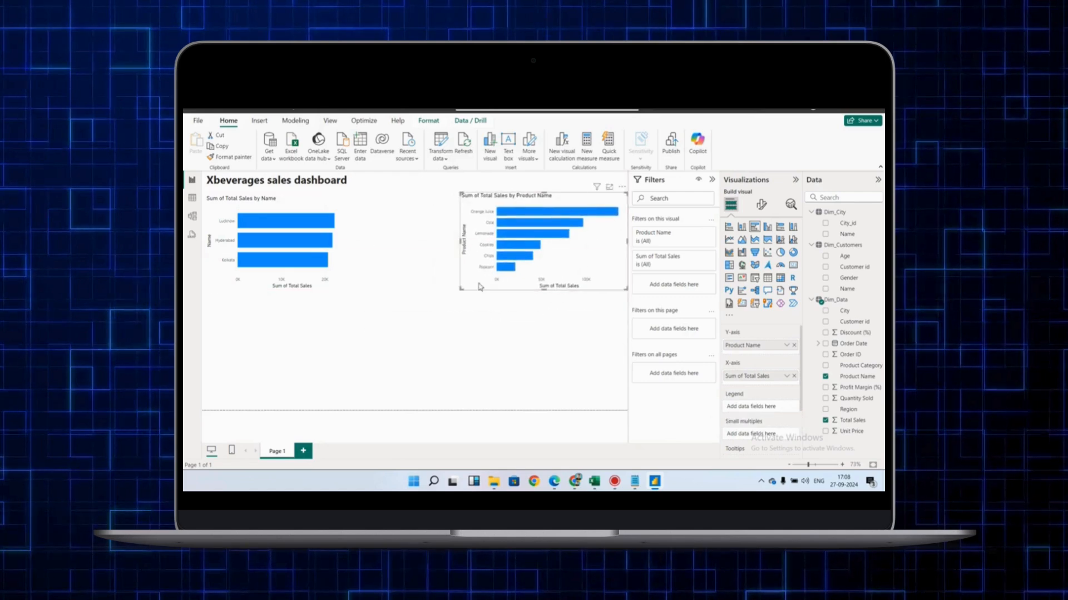
drag(461, 290, 471, 285)
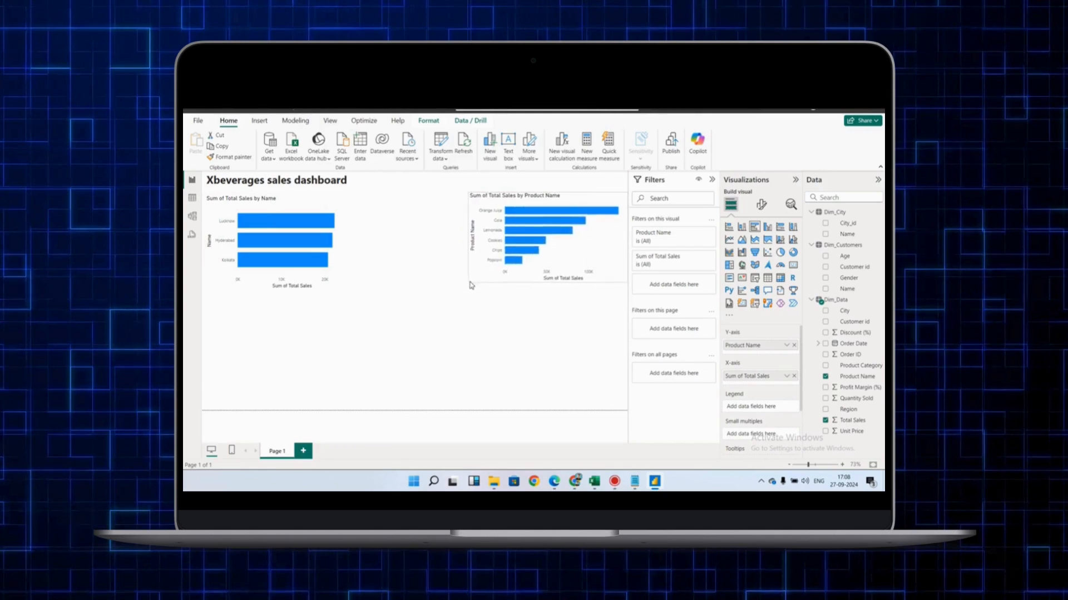
- Move the product sales chart beside the city chart, and add a donut chart of Profit Margin (%) by Product Category
drag(574, 274, 466, 282)
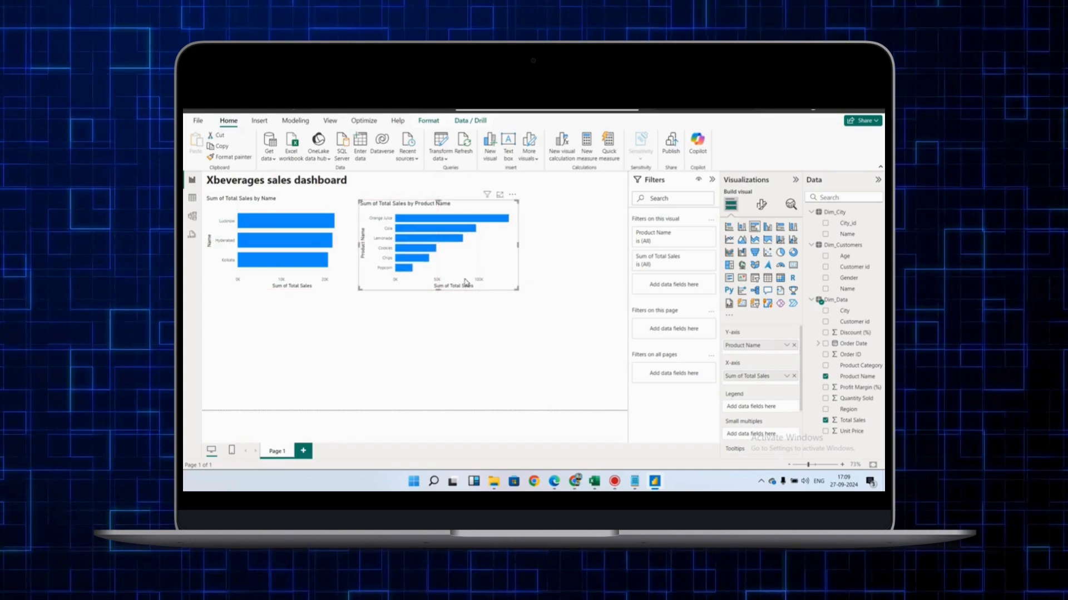
click(561, 329)
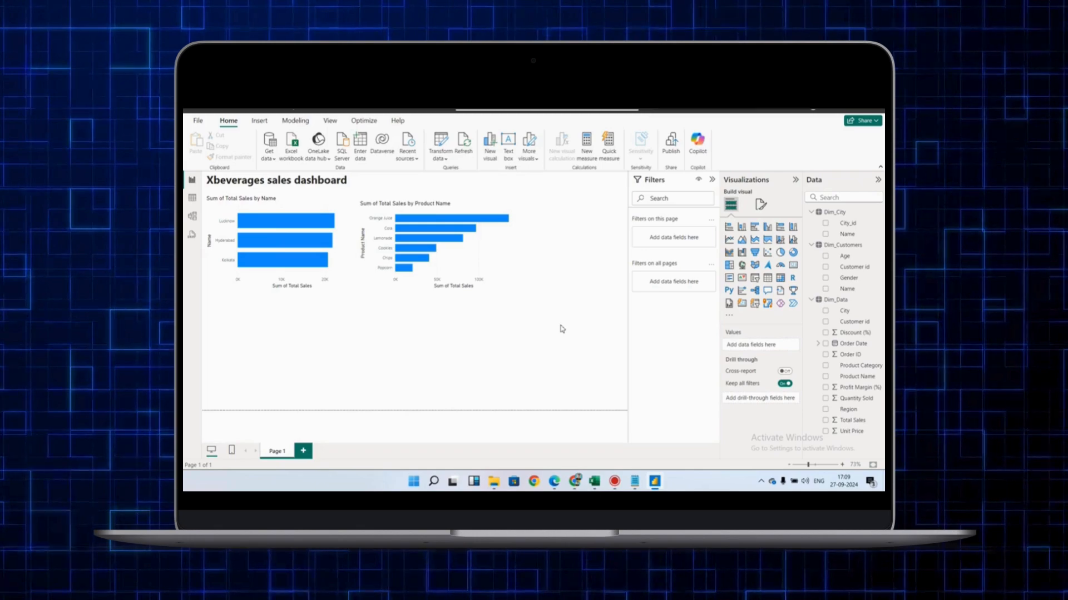
click(794, 253)
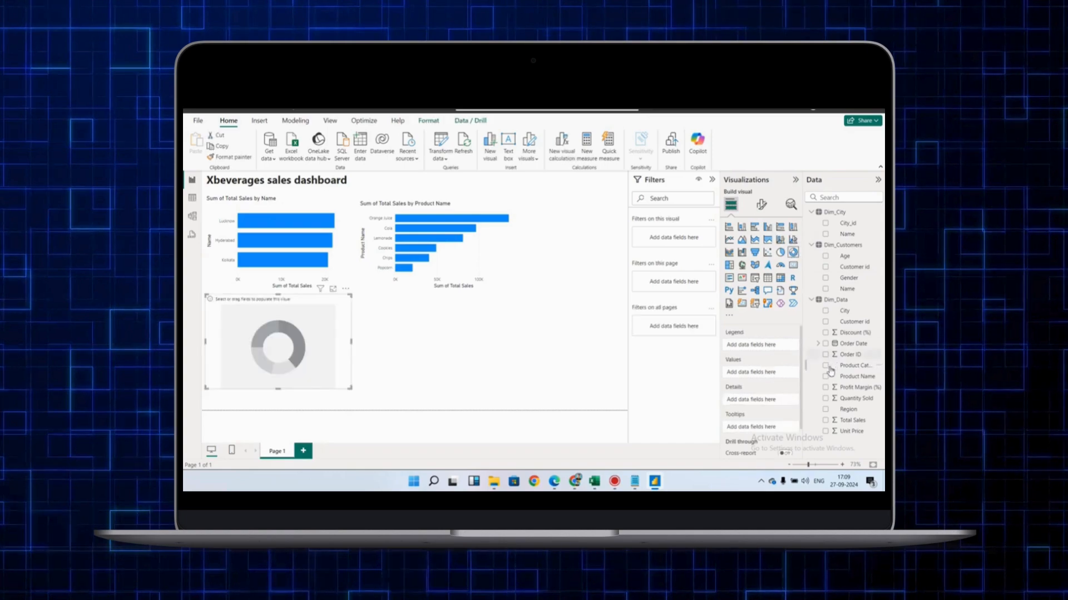
drag(855, 366, 780, 348)
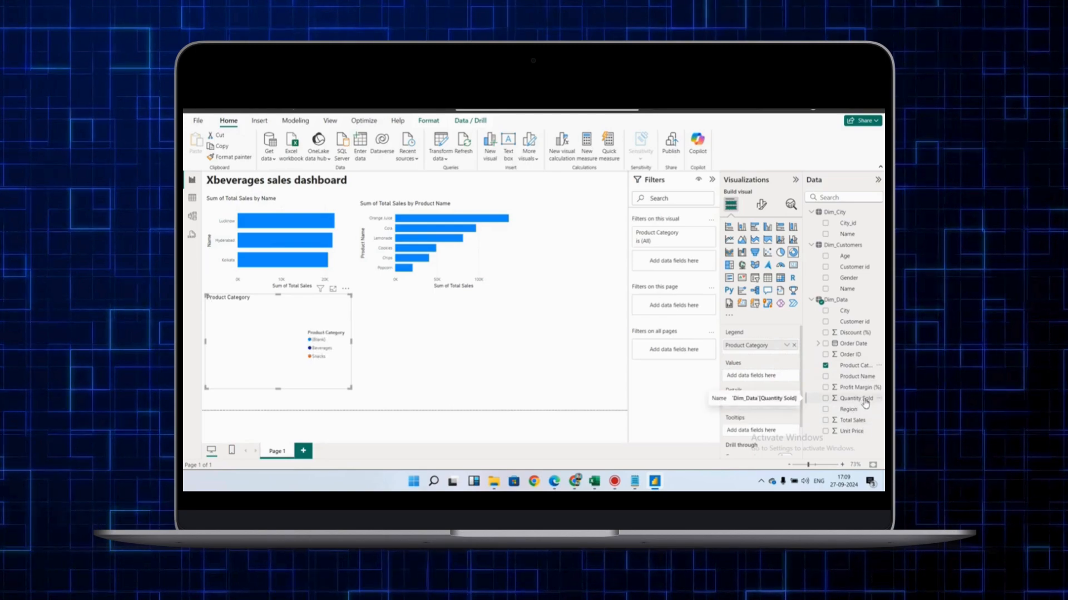
drag(859, 389, 779, 377)
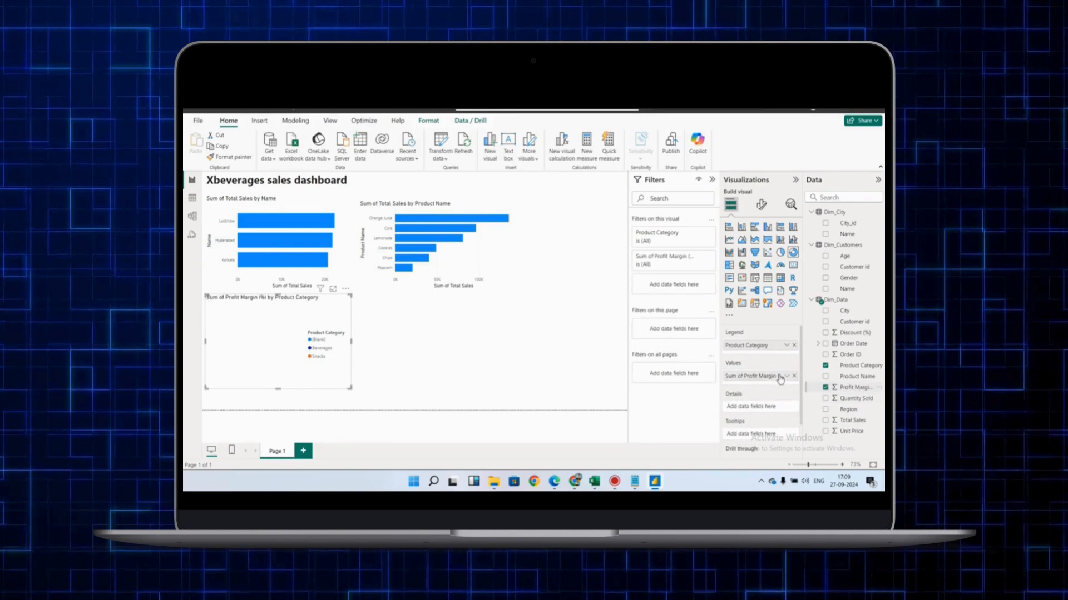
- Move the donut chart over to the page's empty upper-right corner and shrink it to fit beside the product sales chart
click(795, 180)
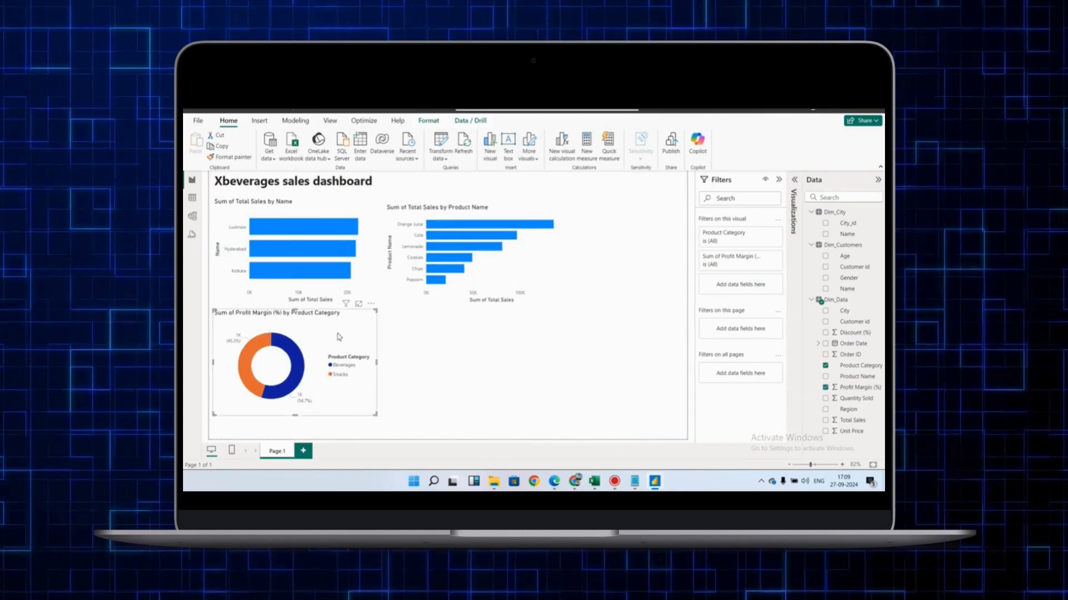
drag(363, 336, 604, 330)
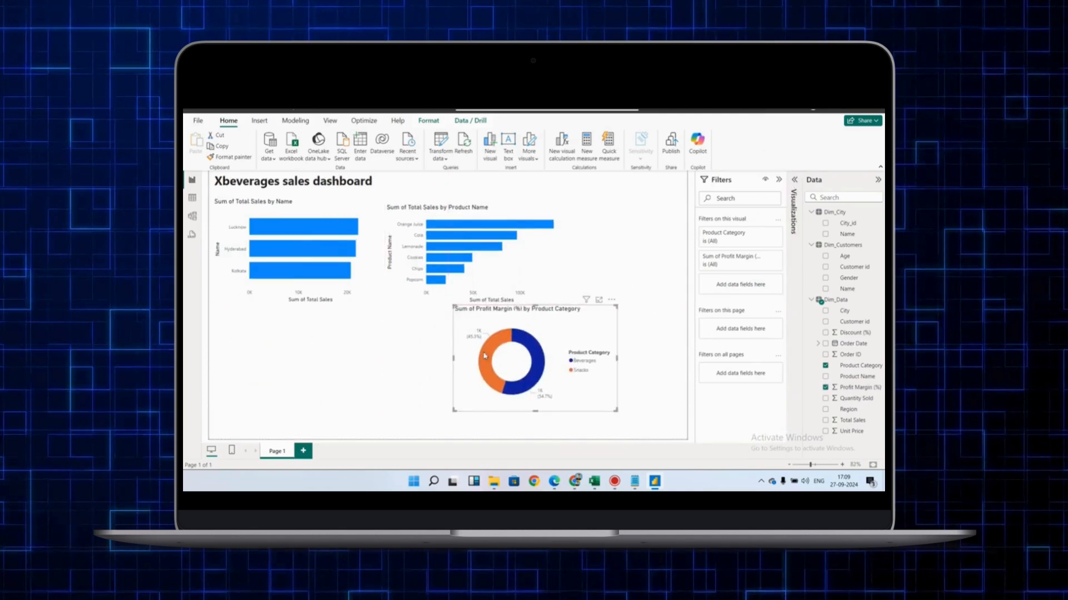
drag(453, 306, 566, 199)
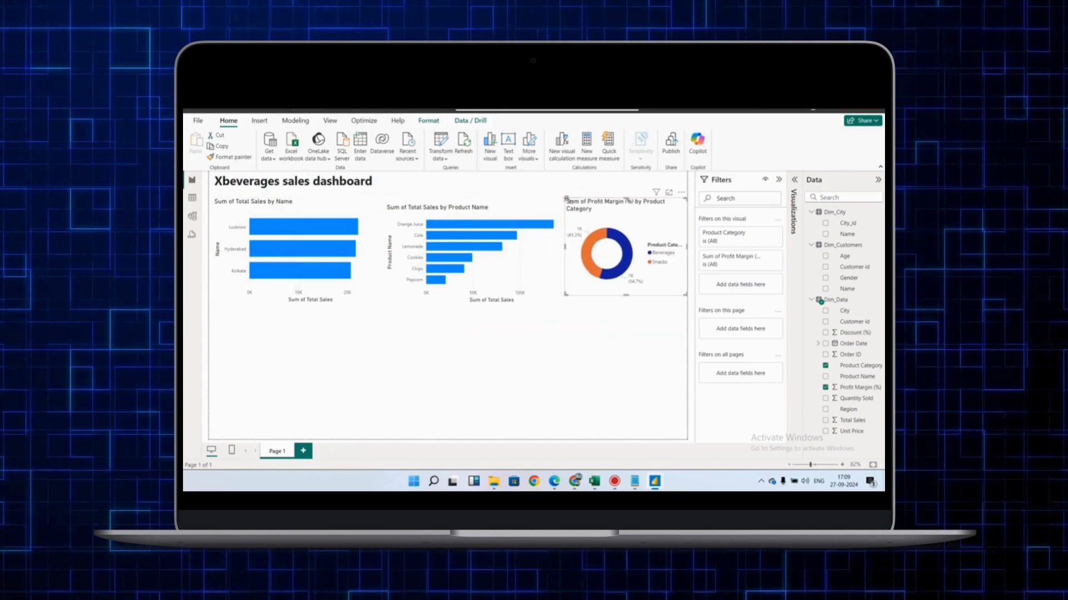
- Nudge the product sales bar chart slightly up and left so it sits between the city chart and the donut
click(878, 180)
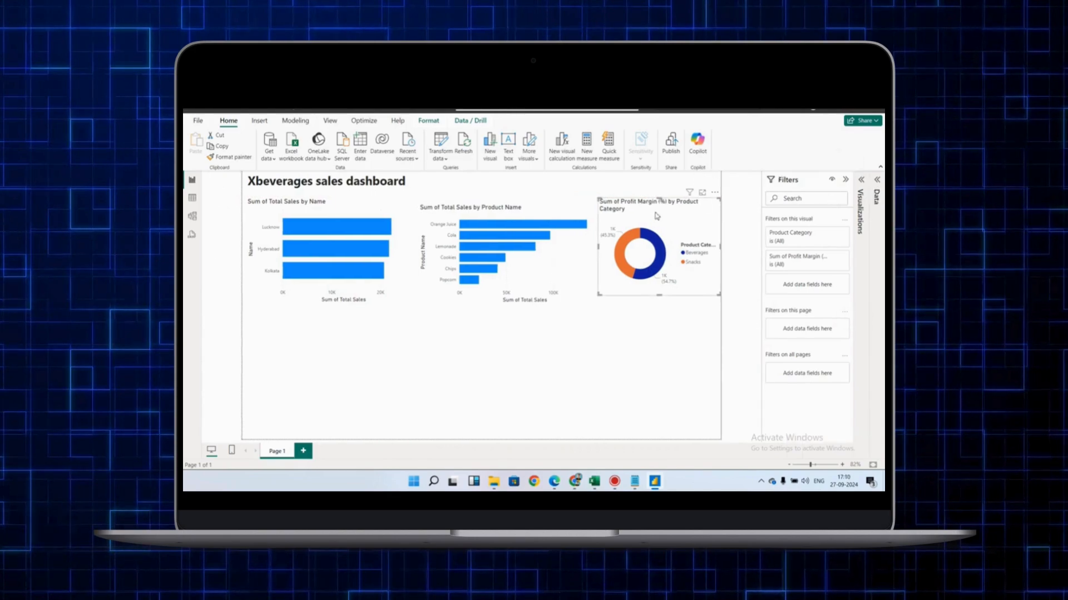
click(545, 250)
drag(546, 250, 545, 247)
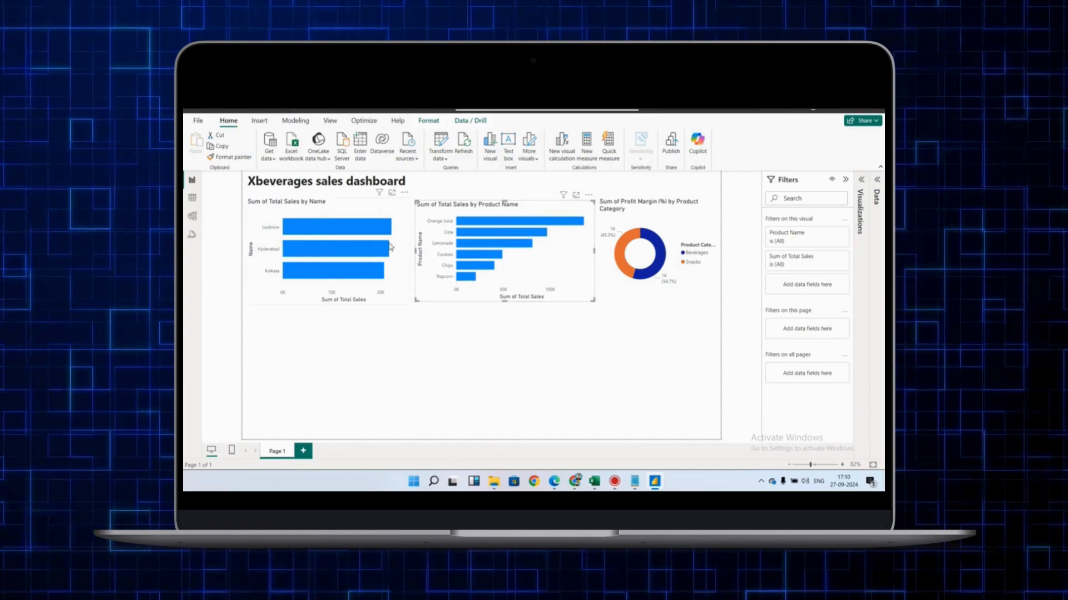
drag(437, 270, 436, 268)
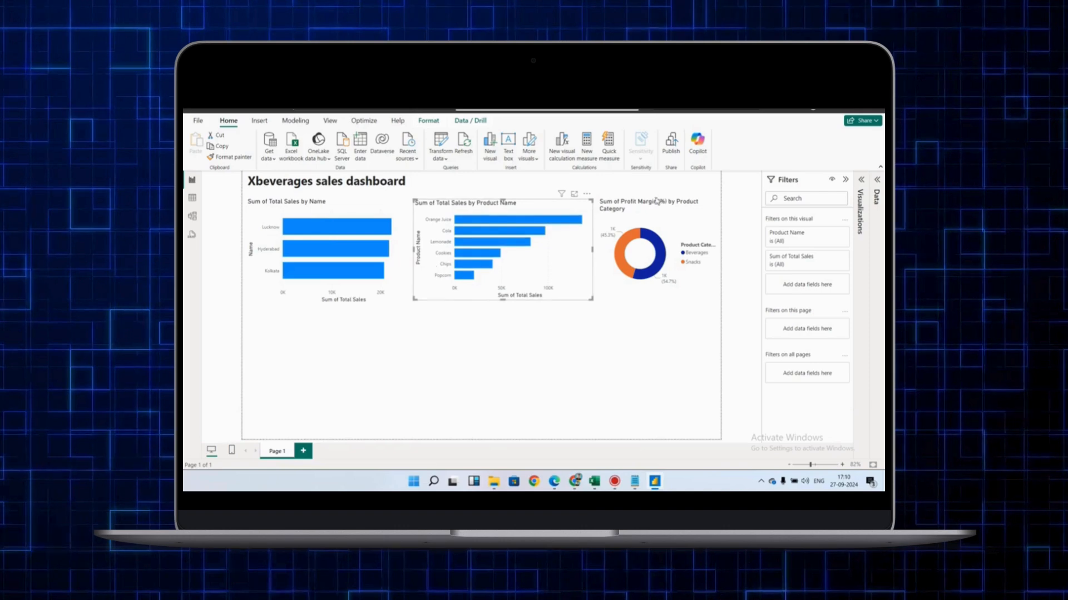
- Insert a line chart in the empty area below the city sales chart and expand the Dim_Data fields
click(878, 182)
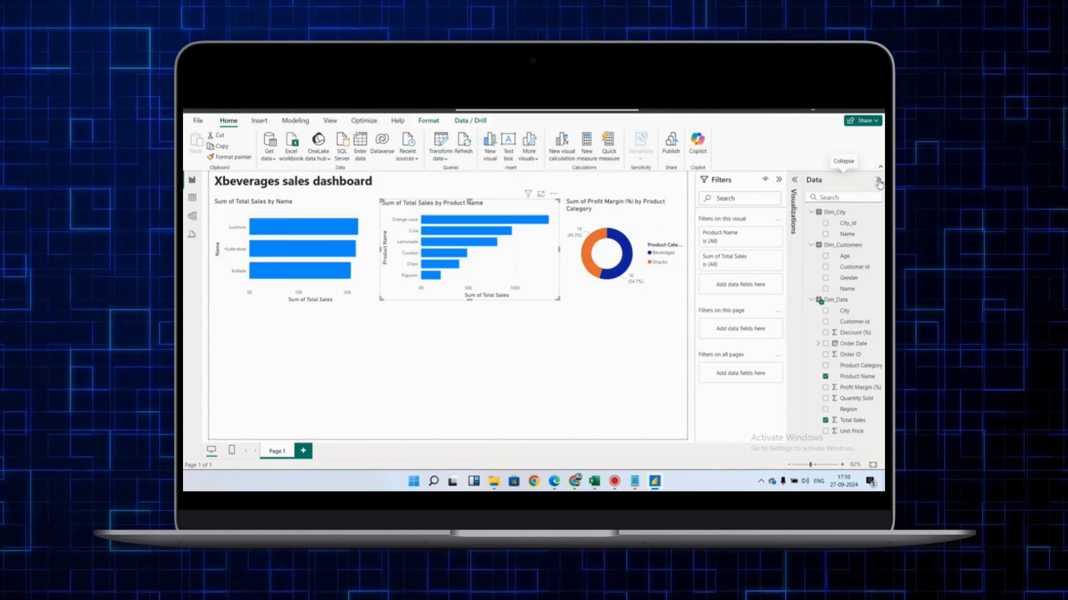
click(796, 180)
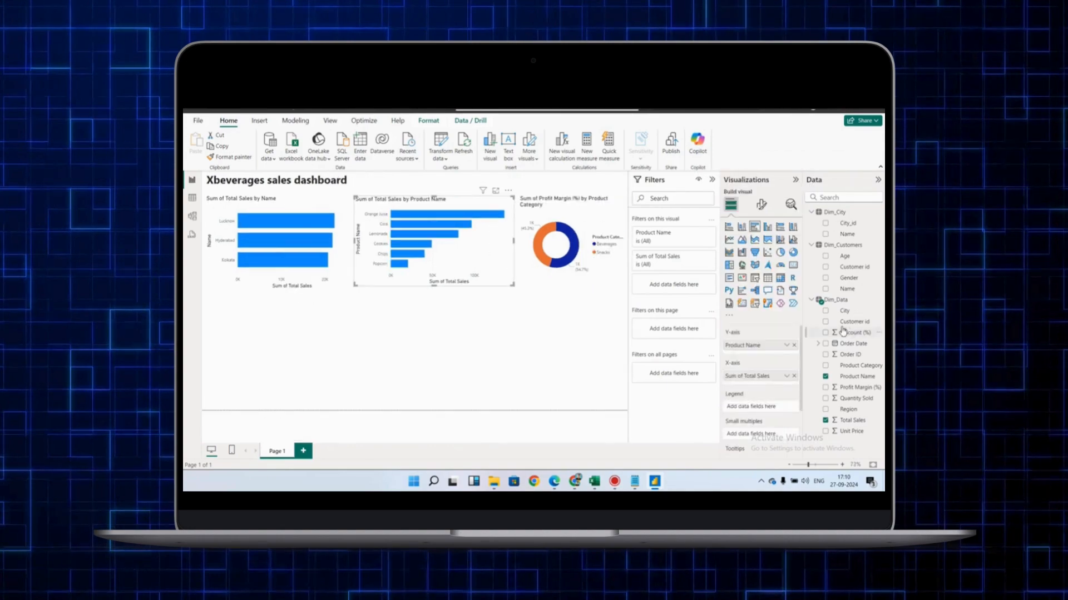
click(813, 302)
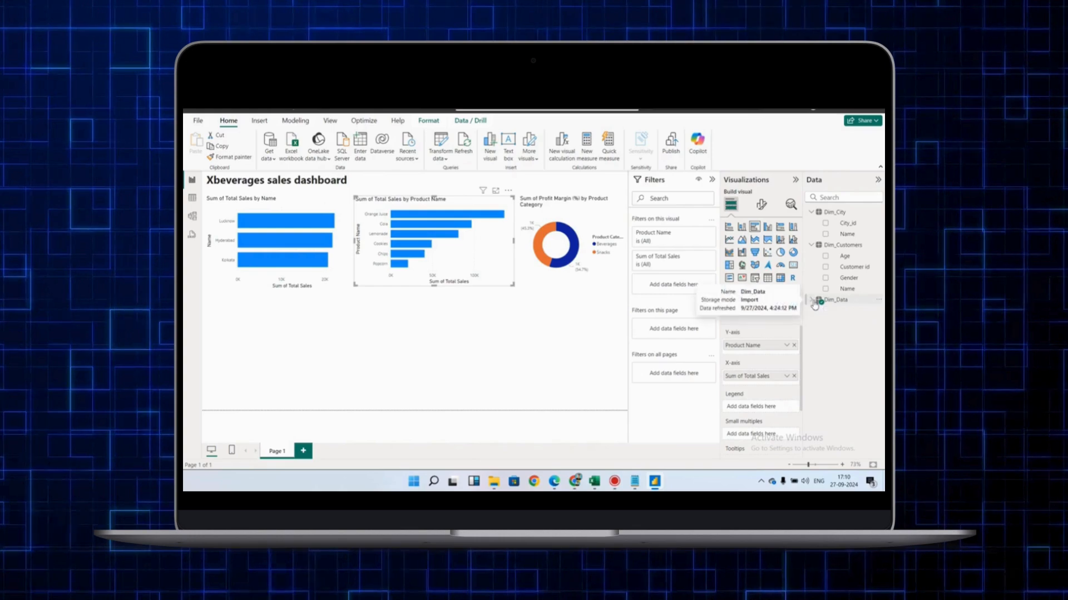
click(545, 321)
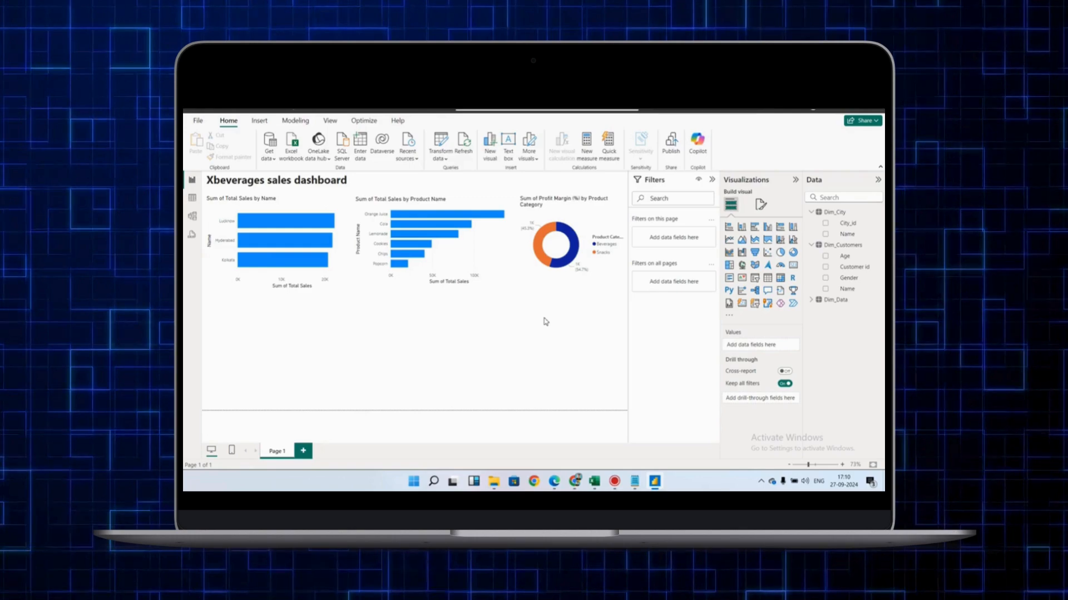
click(730, 241)
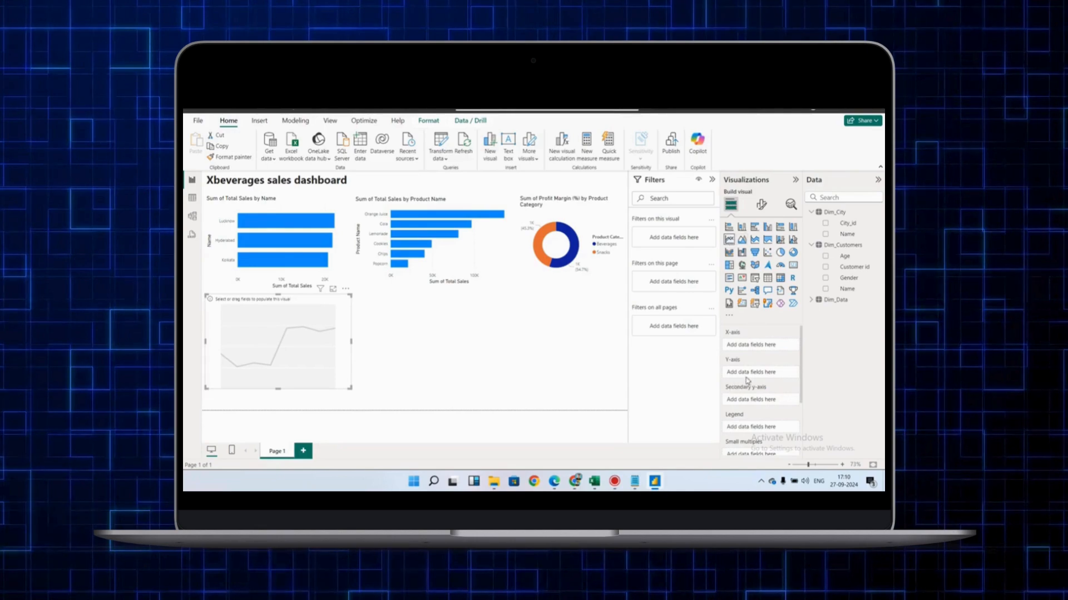
click(829, 300)
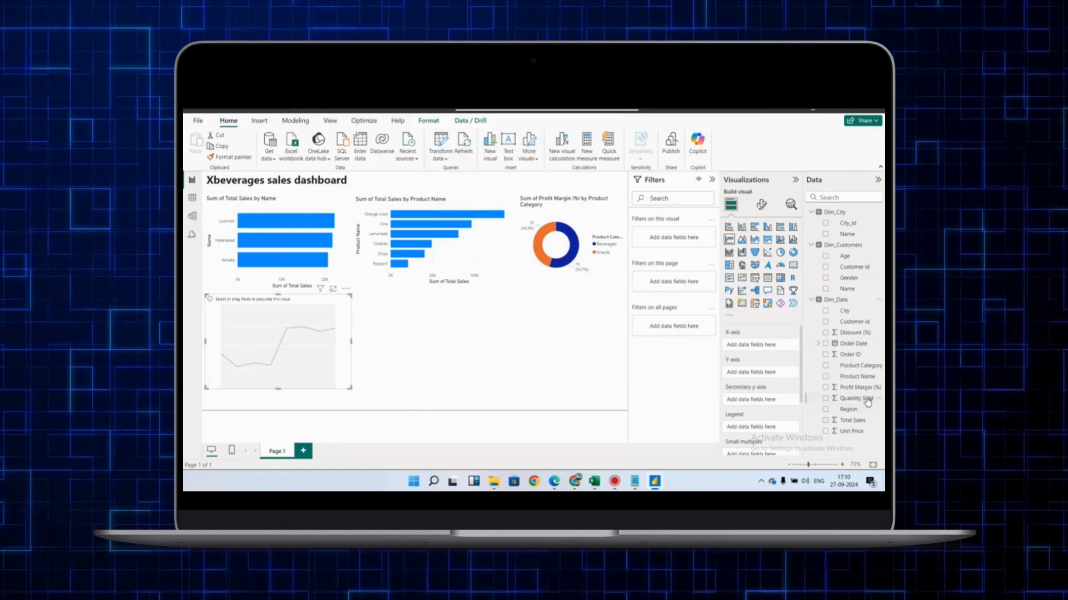
- Plot Profit Margin (%) on the Y-axis, Total Sales on the secondary Y-axis and Dim_City Name on the X-axis, and widen the line chart
drag(862, 390, 784, 376)
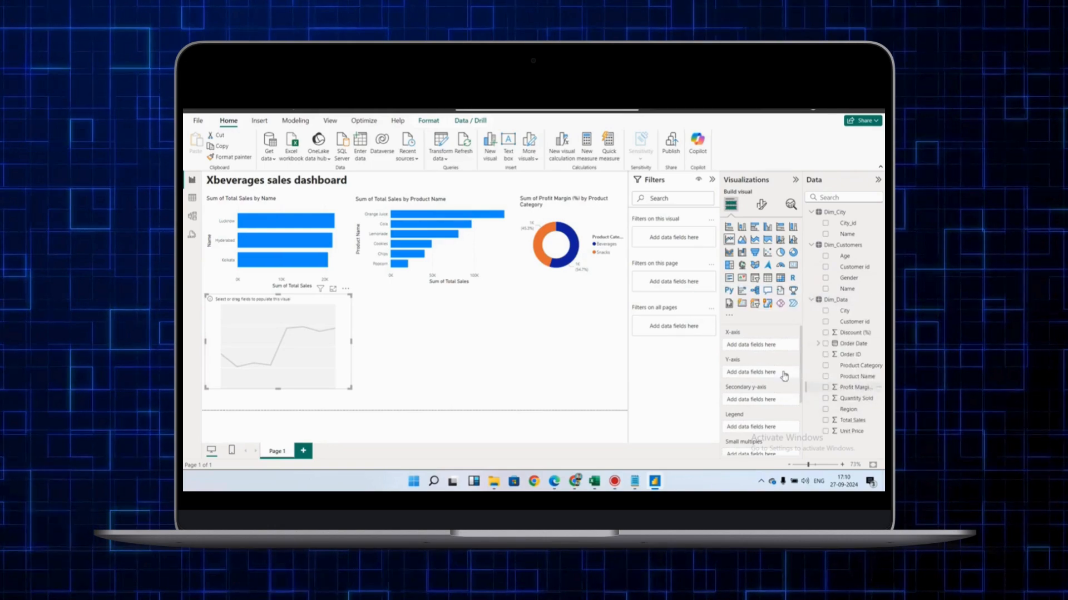
drag(851, 421, 778, 410)
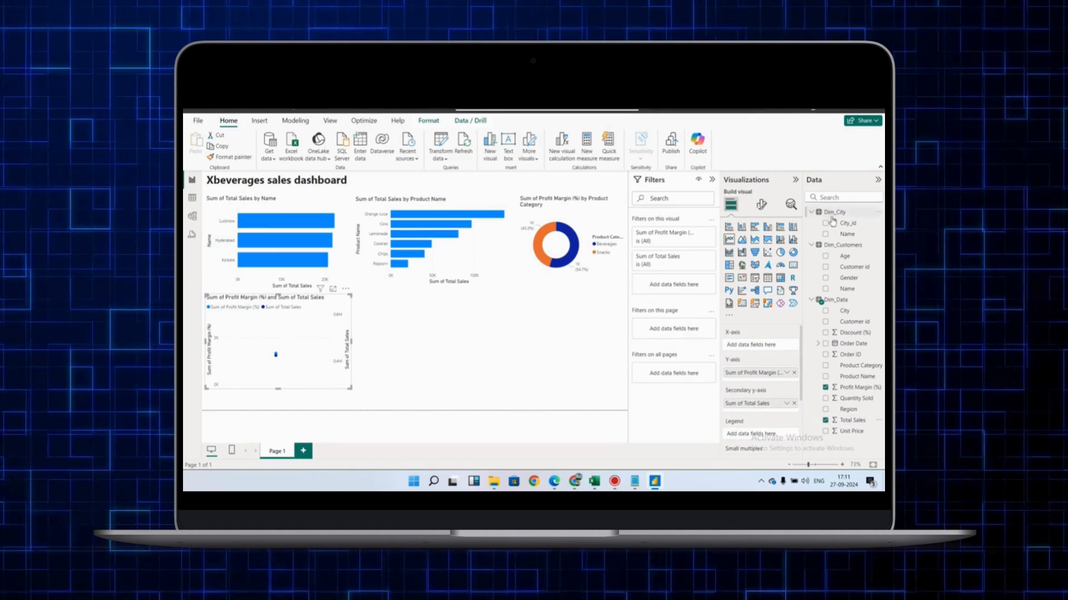
drag(849, 233, 765, 349)
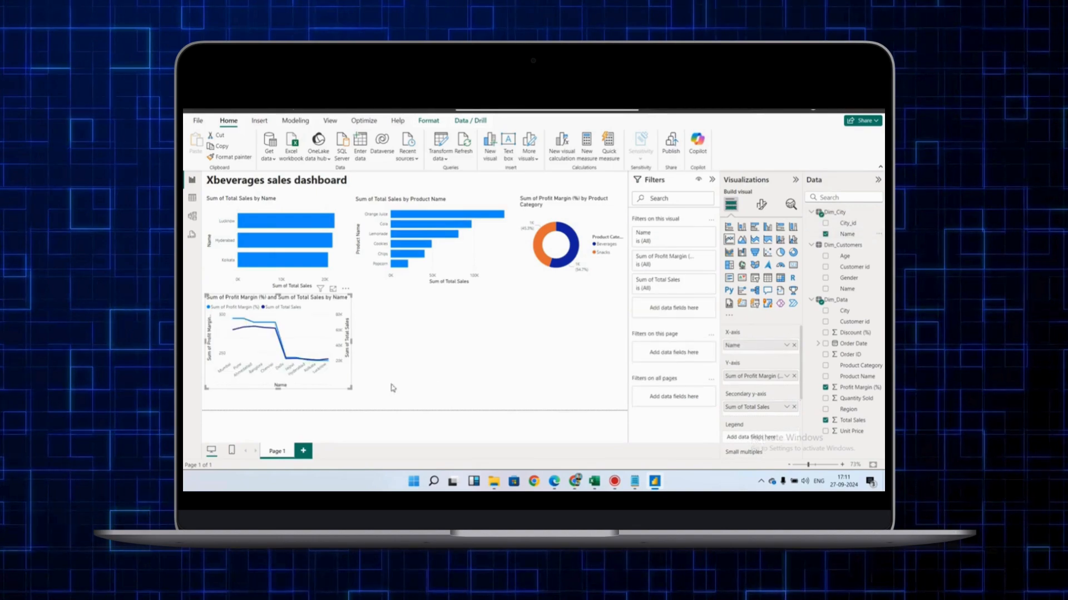
drag(352, 389, 541, 397)
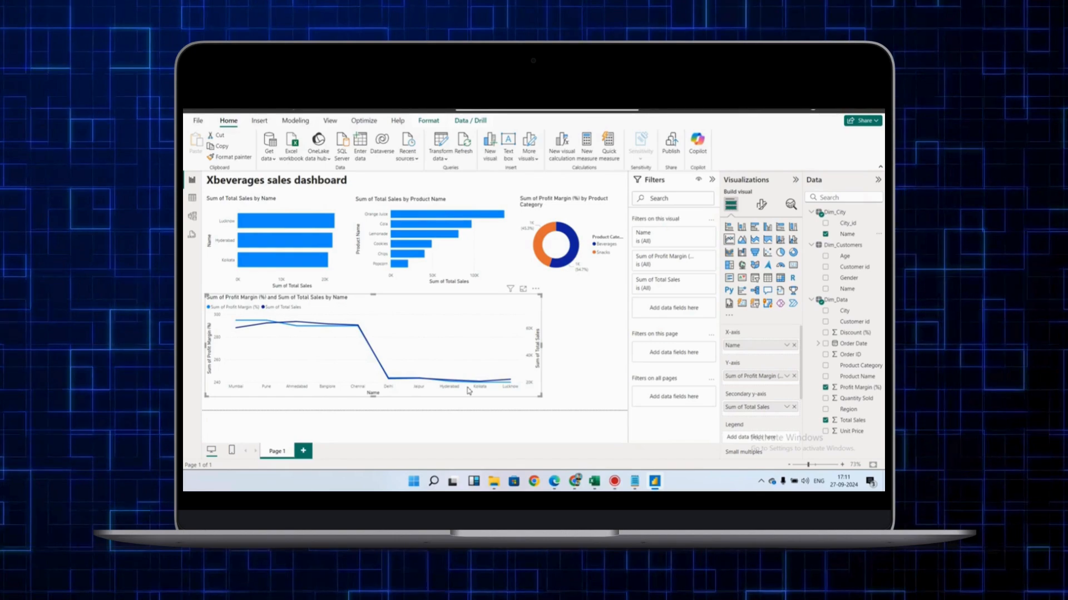
- Remove Profit Margin (%), Total Sales and Name from the line chart's axes
click(795, 376)
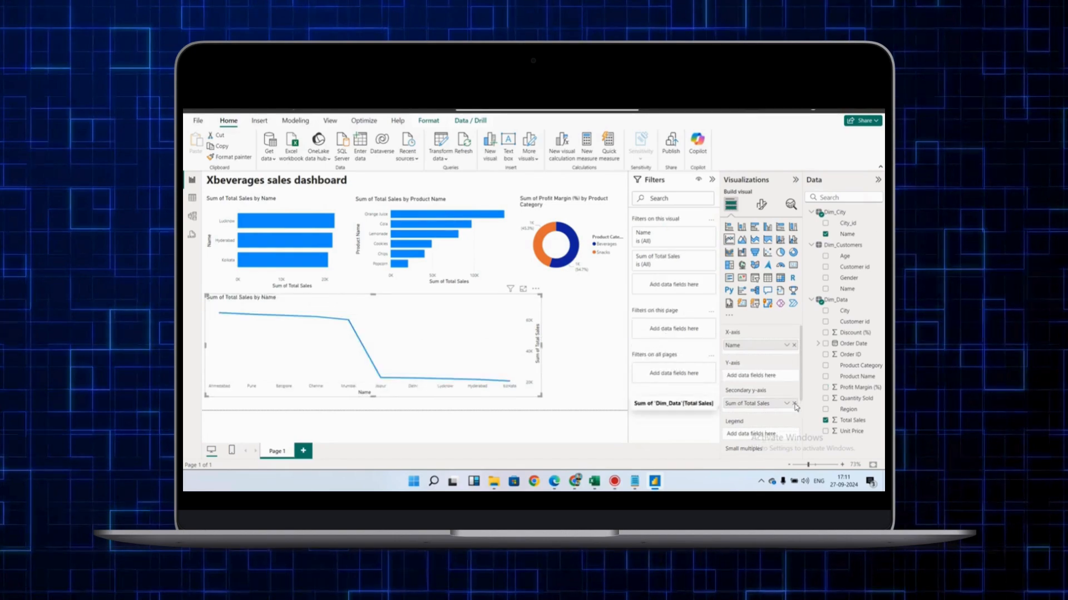
click(795, 403)
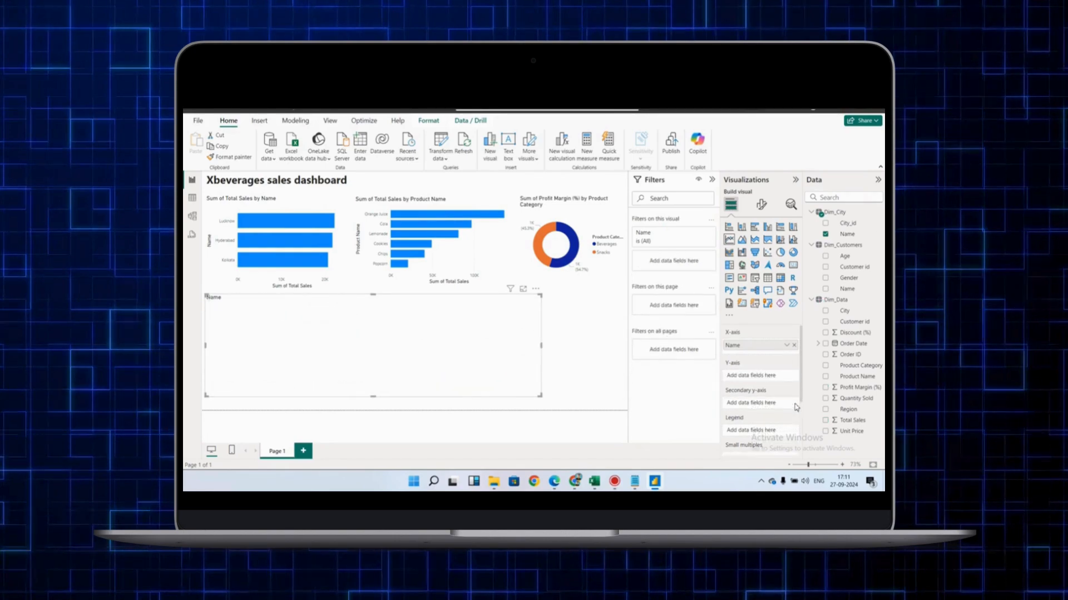
click(794, 345)
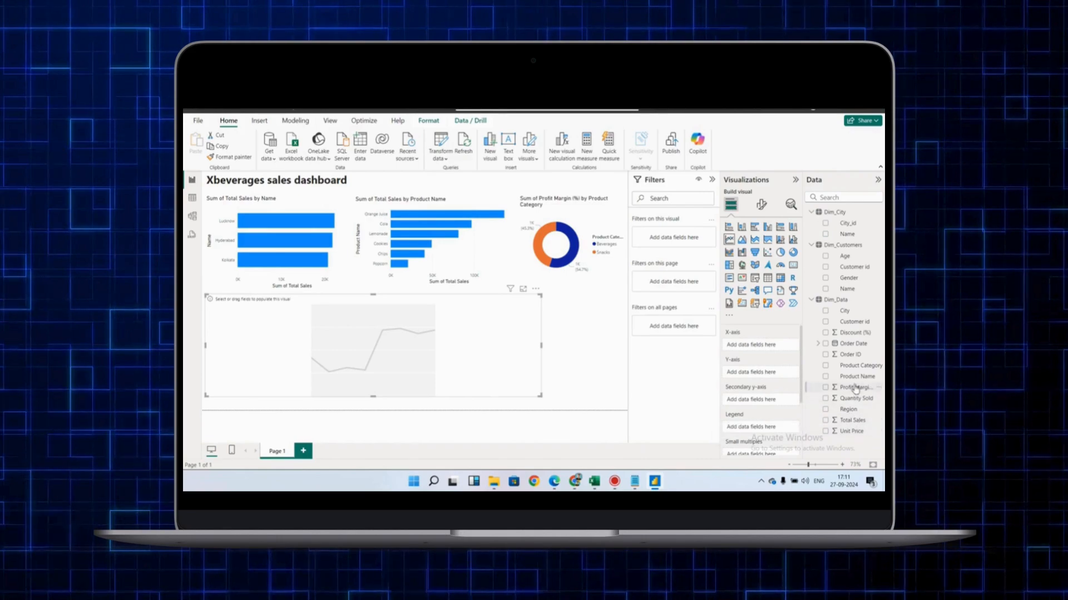
- Plot Profit Margin (%) on the line chart's Y-axis, Total Sales on the secondary Y-axis and Product Name on the X-axis
drag(855, 387, 782, 376)
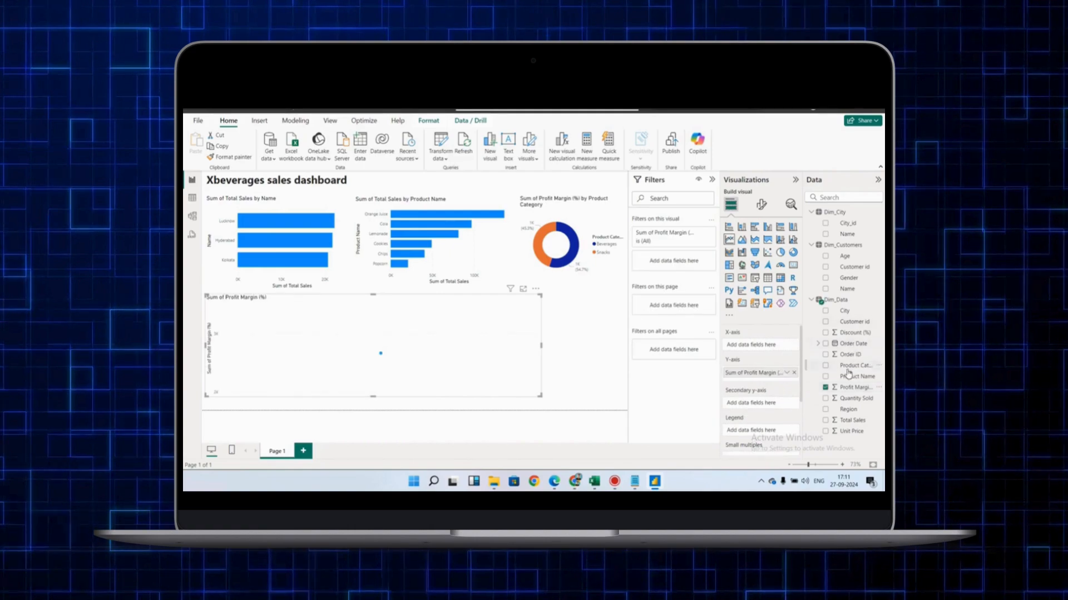
drag(852, 423, 776, 407)
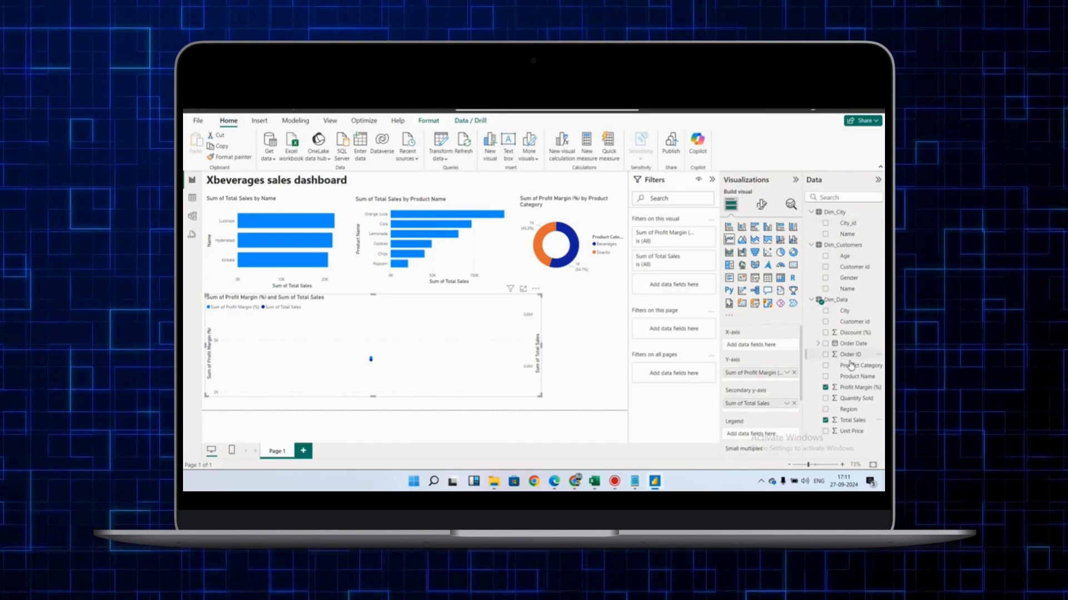
drag(850, 365, 775, 346)
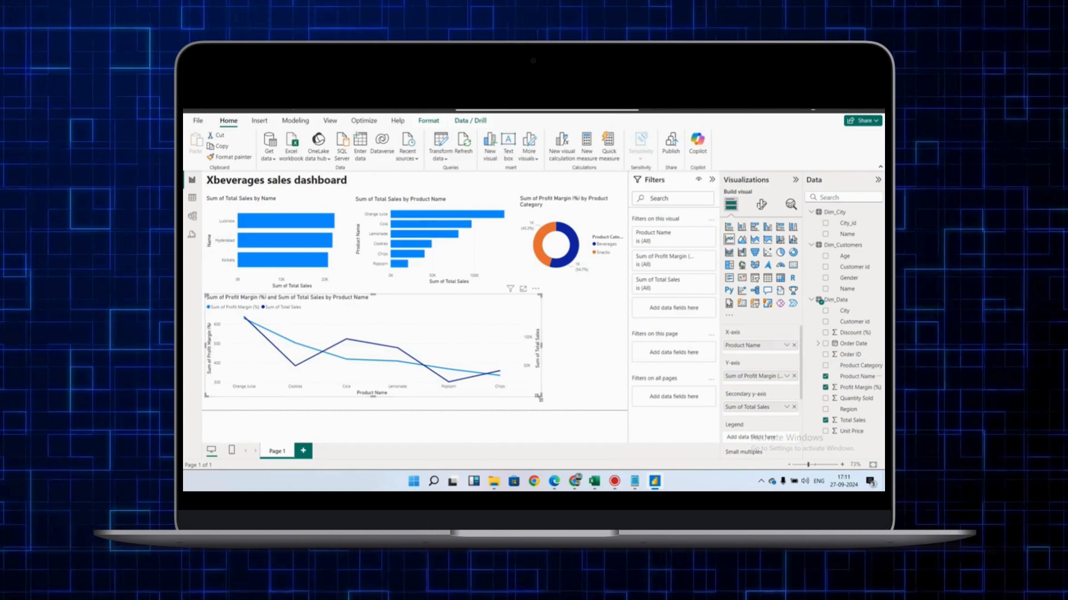
- Shrink the line chart to roughly the width of the city sales chart above it
drag(541, 399, 381, 405)
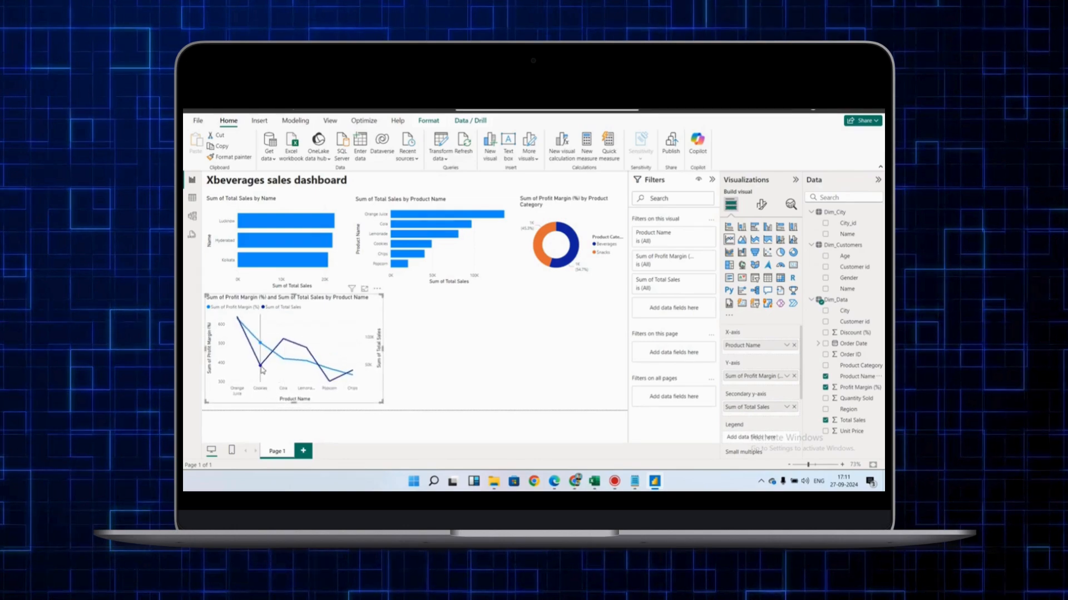
mouse_move(262, 369)
drag(386, 356, 458, 396)
drag(520, 382, 345, 369)
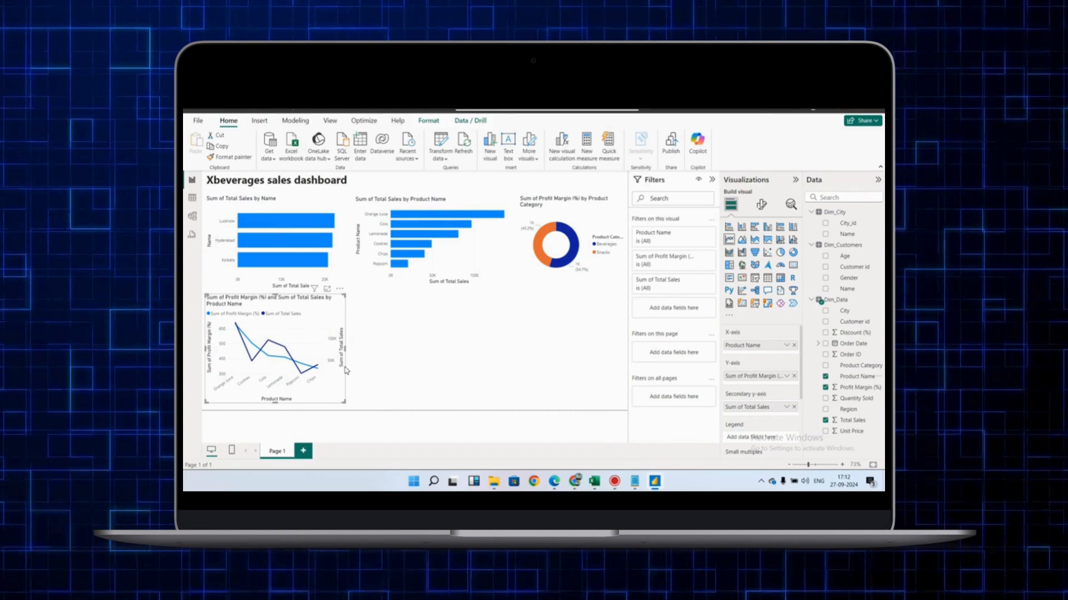
- Cross-highlight the visuals by Cola in the line chart and by Beverages in the donut chart, and clear the highlighting
click(263, 383)
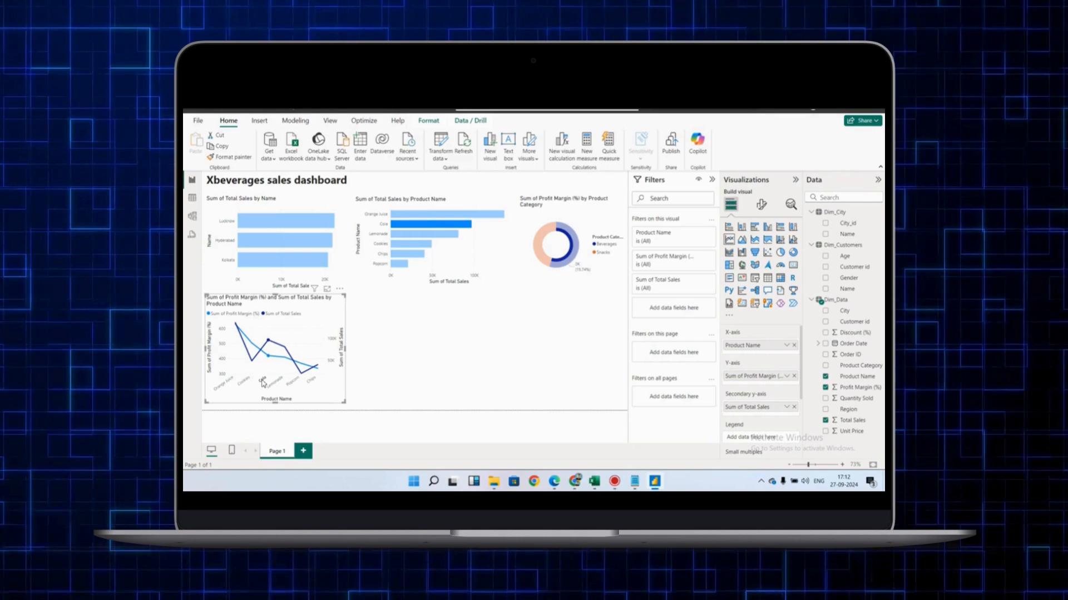
click(418, 363)
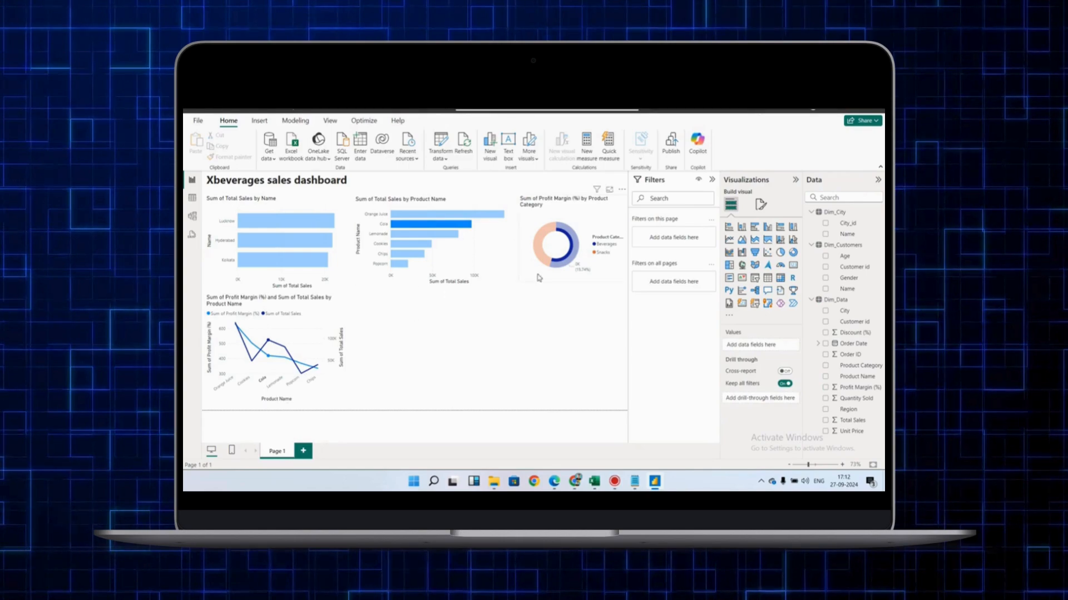
click(558, 266)
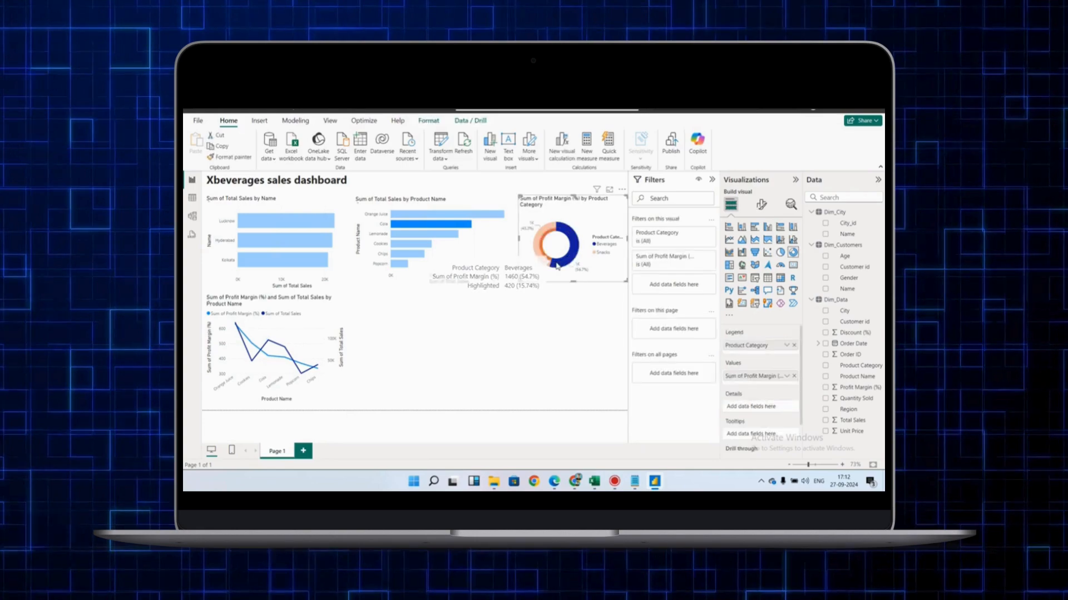
click(557, 265)
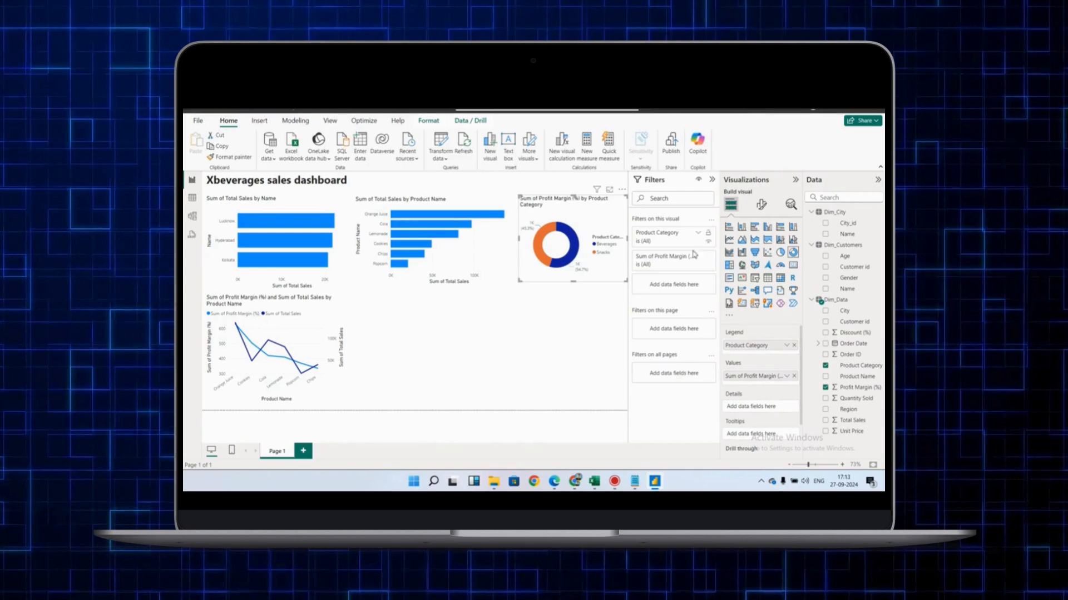
- Insert a table visual beside the line chart, below the product sales chart, and narrow it slightly
click(767, 277)
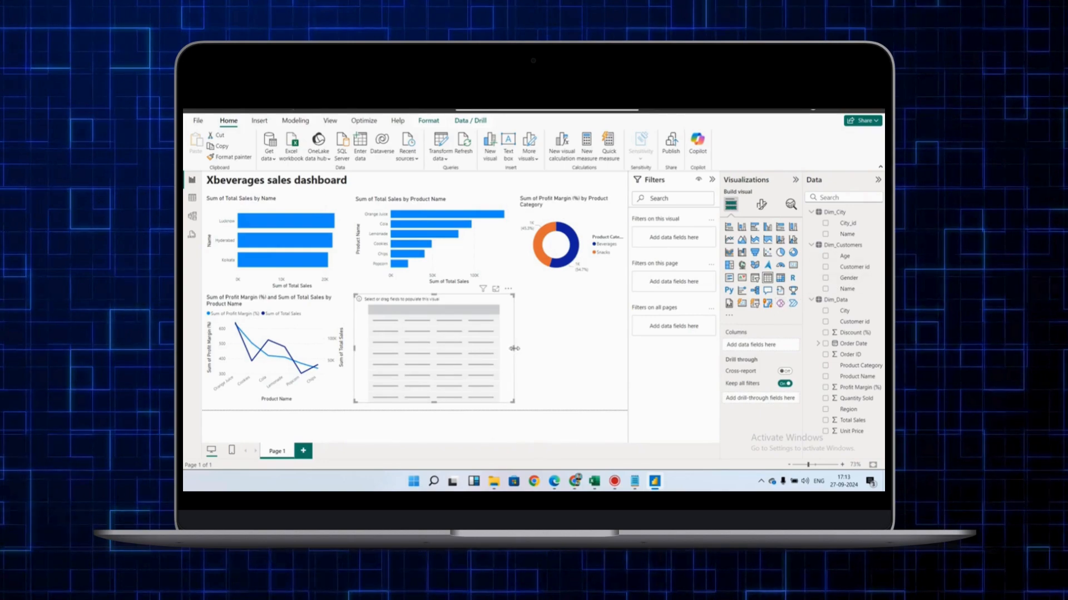
drag(514, 349, 496, 349)
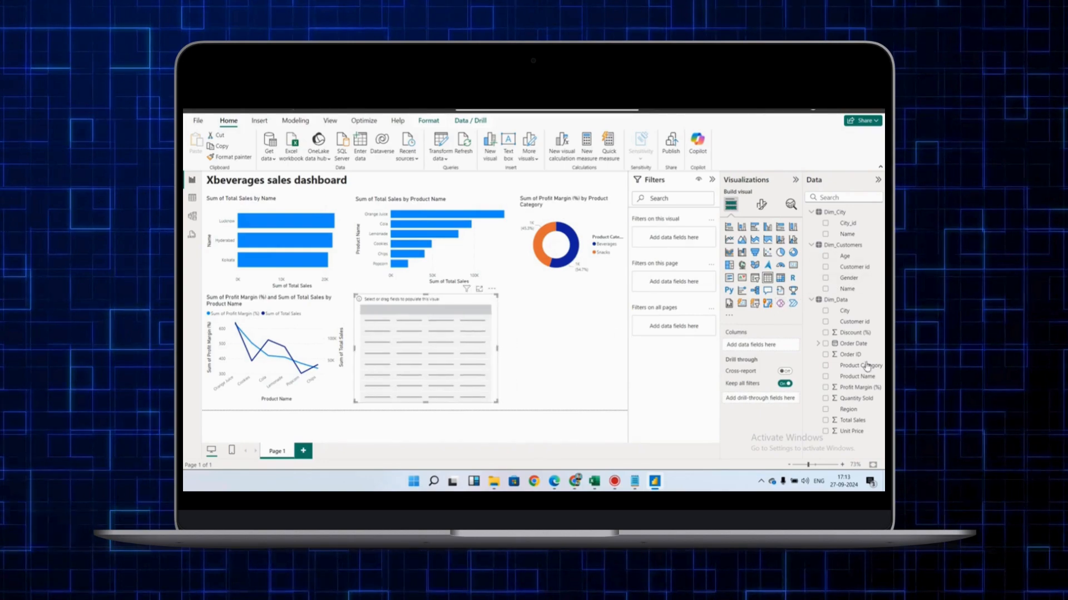
- Fill the table with the Order Date month only, without year, quarter and day, and add Total Sales as the second column
click(825, 344)
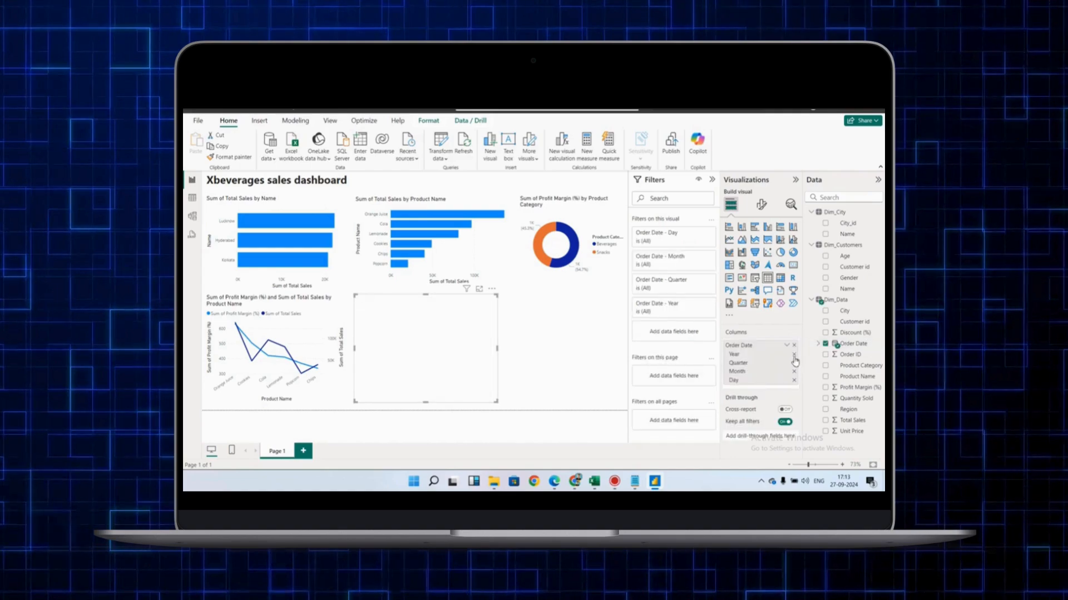
click(794, 357)
click(794, 356)
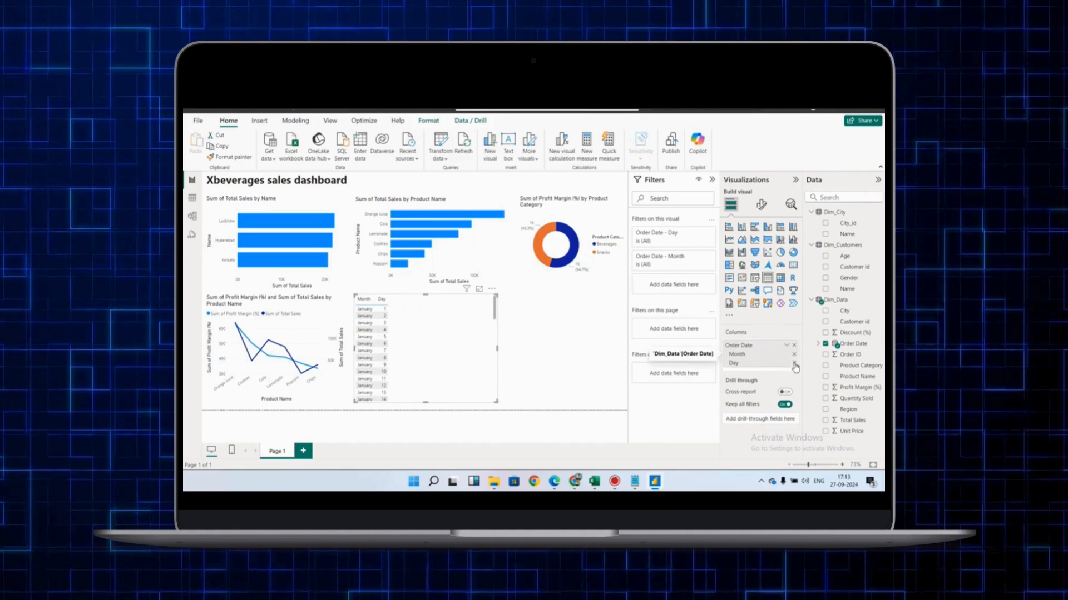
click(794, 363)
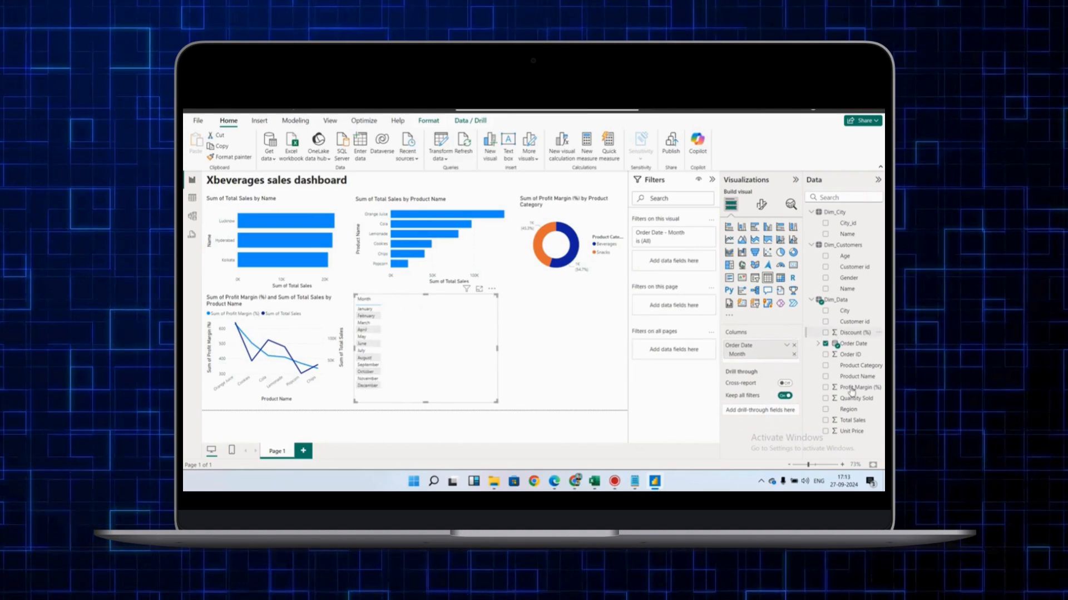
drag(851, 426, 739, 368)
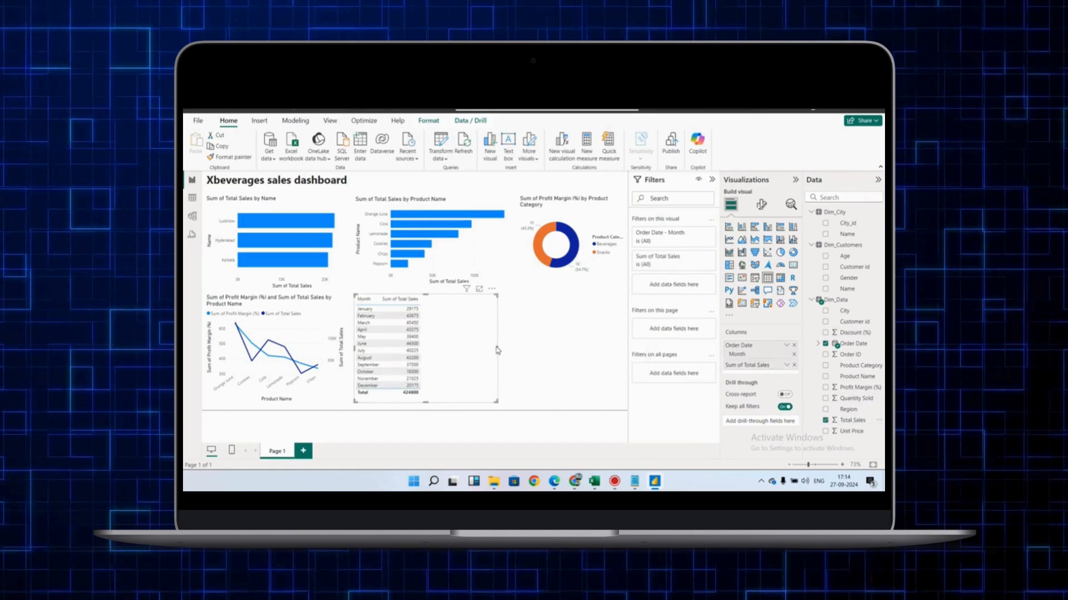
- Narrow the monthly sales table to its columns, shift it away from the line chart, widen the line chart and clear the July highlighting
drag(497, 353, 428, 355)
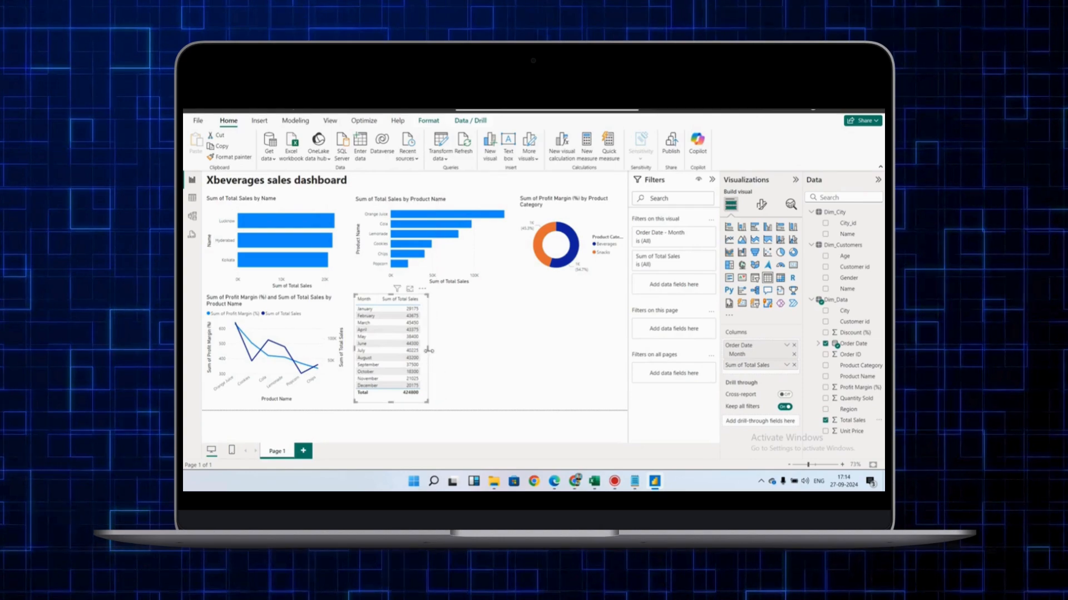
drag(407, 354, 442, 355)
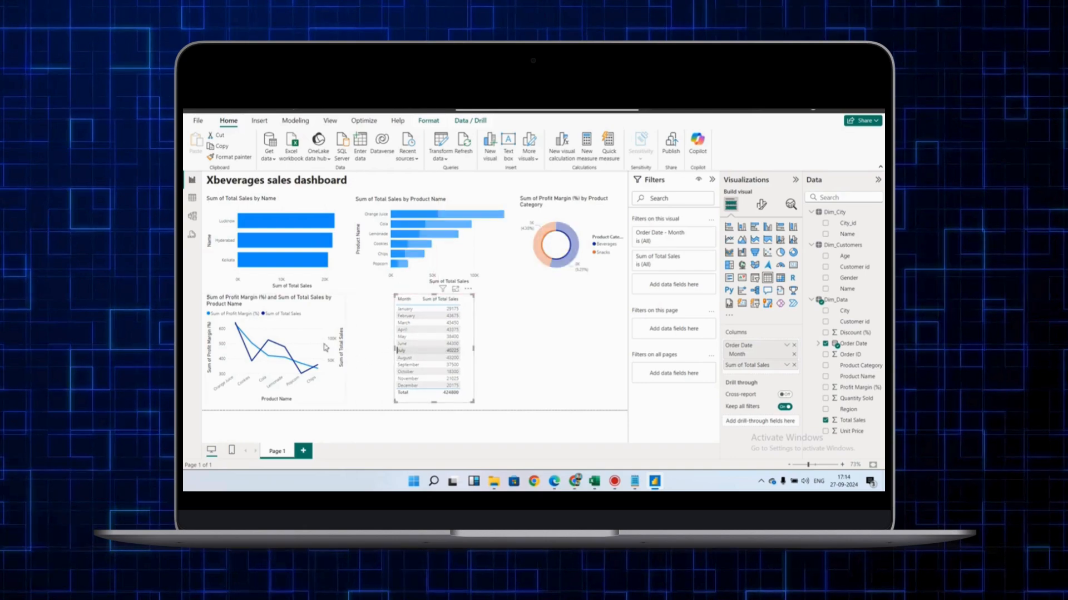
click(345, 349)
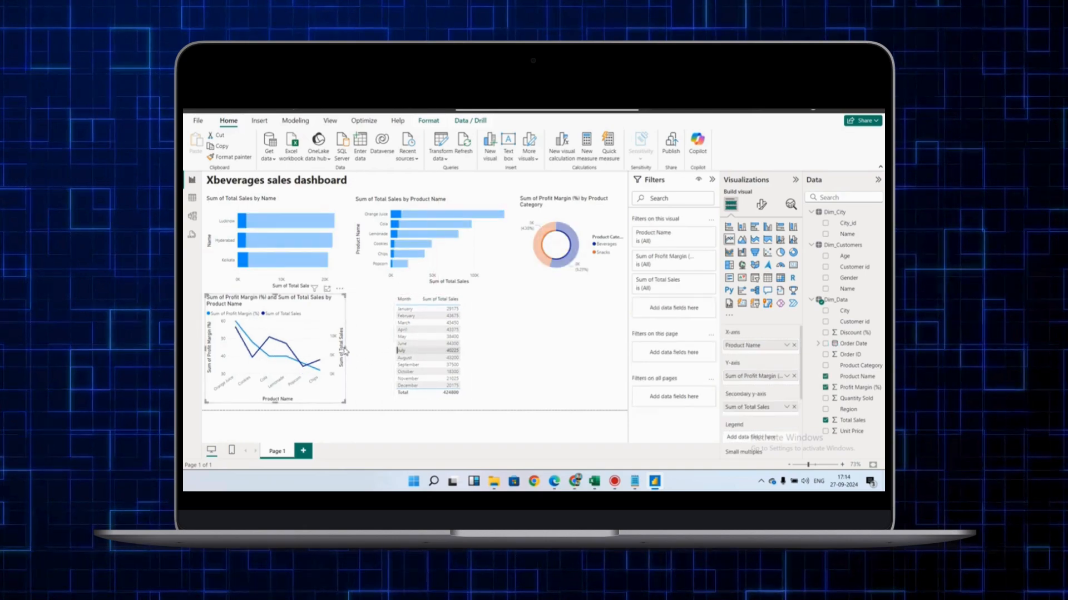
drag(346, 347, 369, 349)
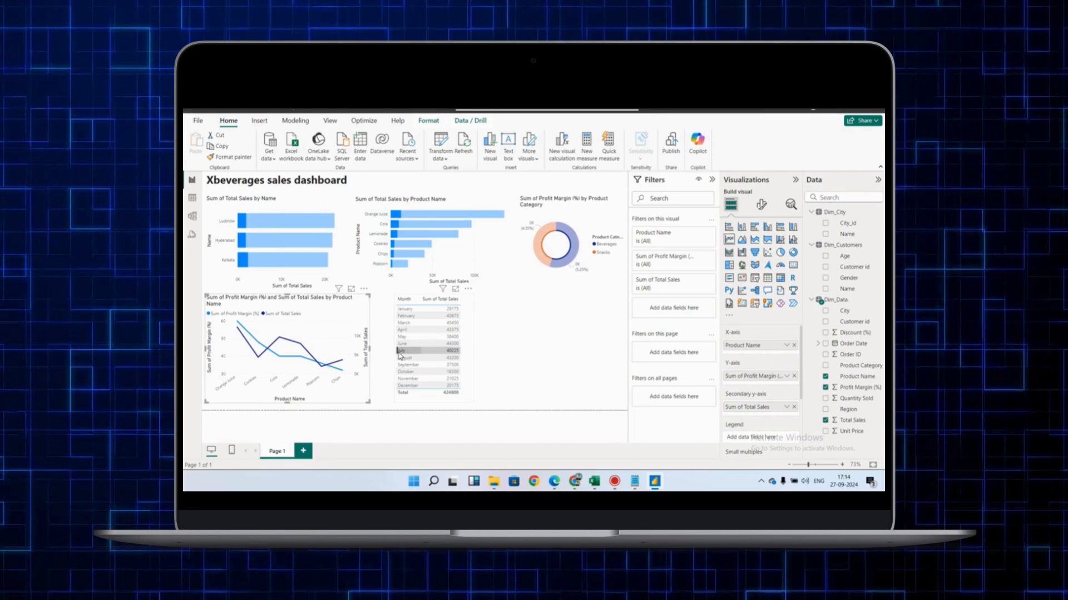
click(406, 351)
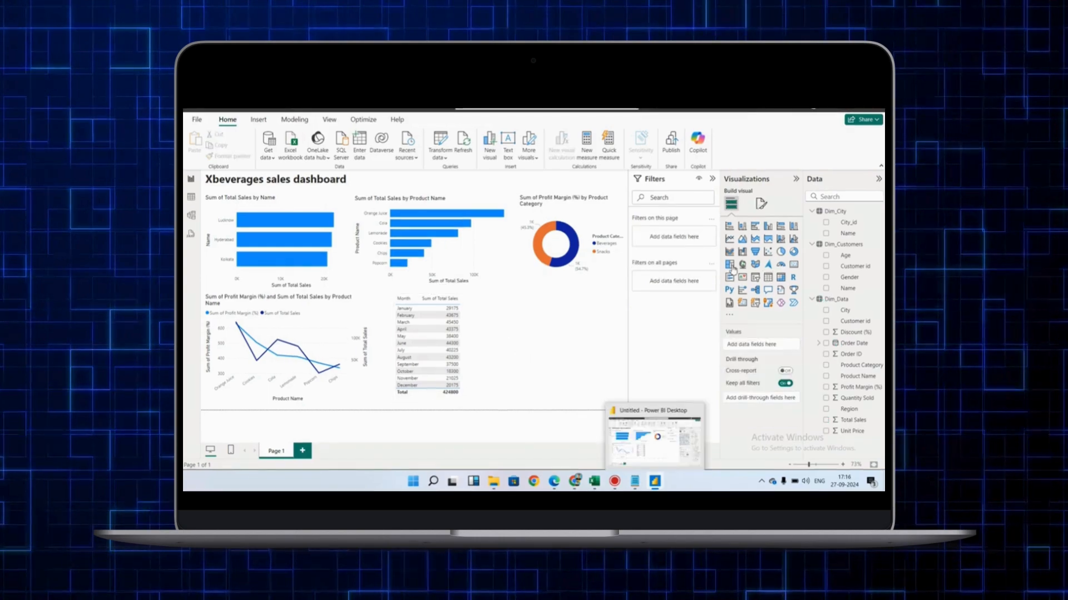
- Insert a treemap beside the monthly table with Gender as the category and Quantity Sold as the values
click(729, 265)
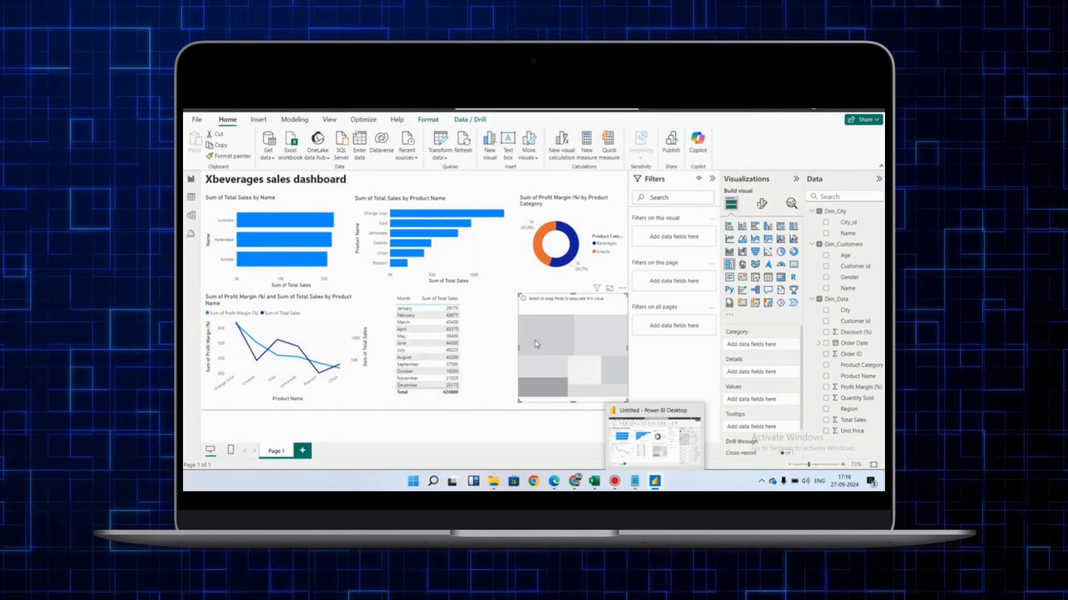
drag(536, 344, 513, 341)
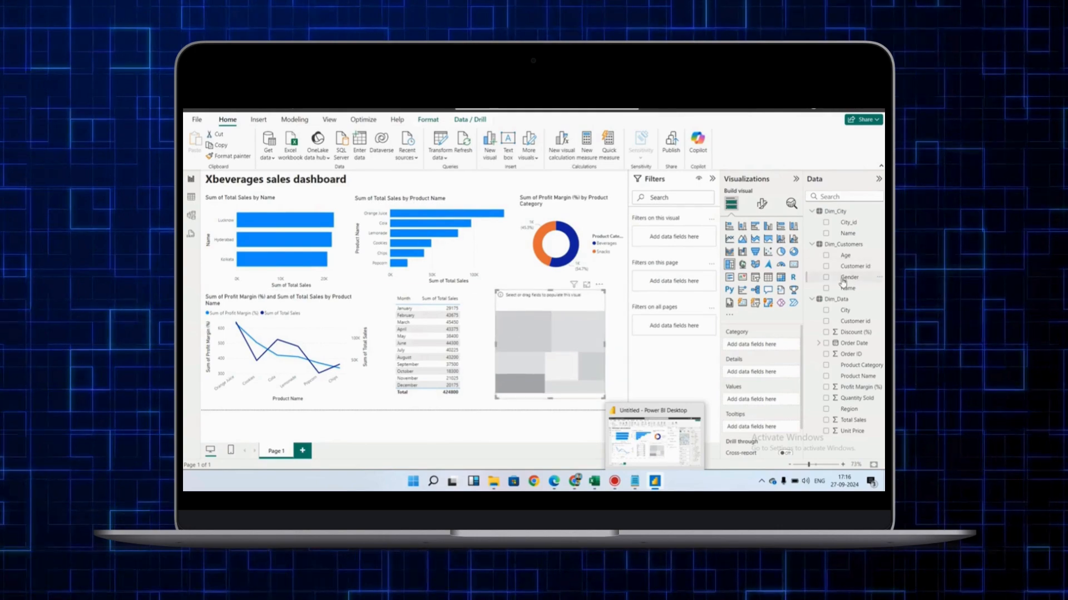
drag(849, 283, 774, 349)
drag(722, 394, 756, 345)
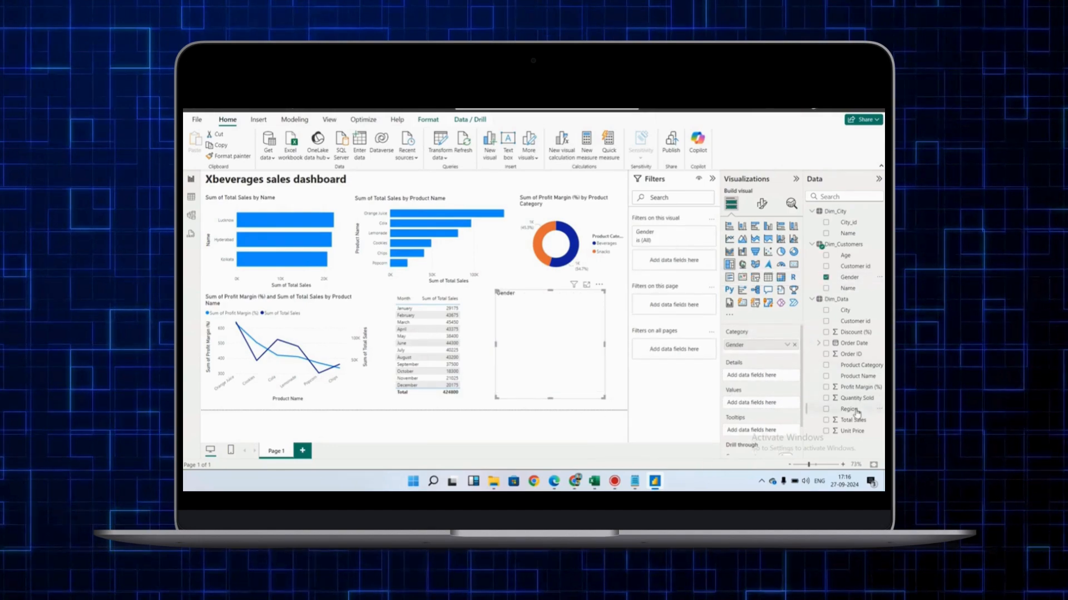
drag(863, 398, 779, 405)
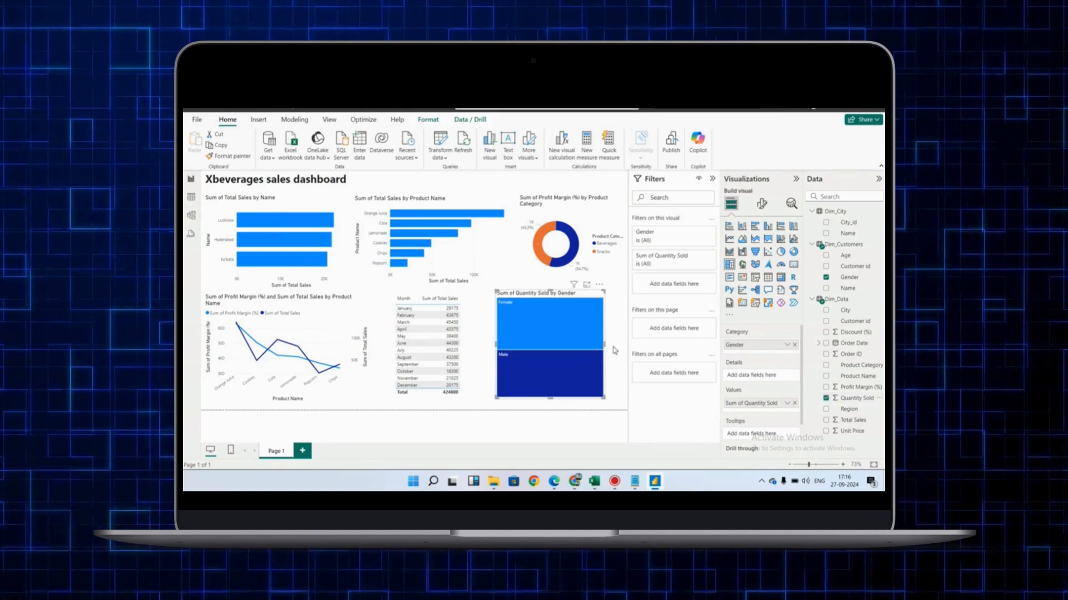
- Shrink the gender treemap, place the monthly table against the line chart with the treemap right beside it, and clear the cross-highlighting
drag(605, 346, 627, 352)
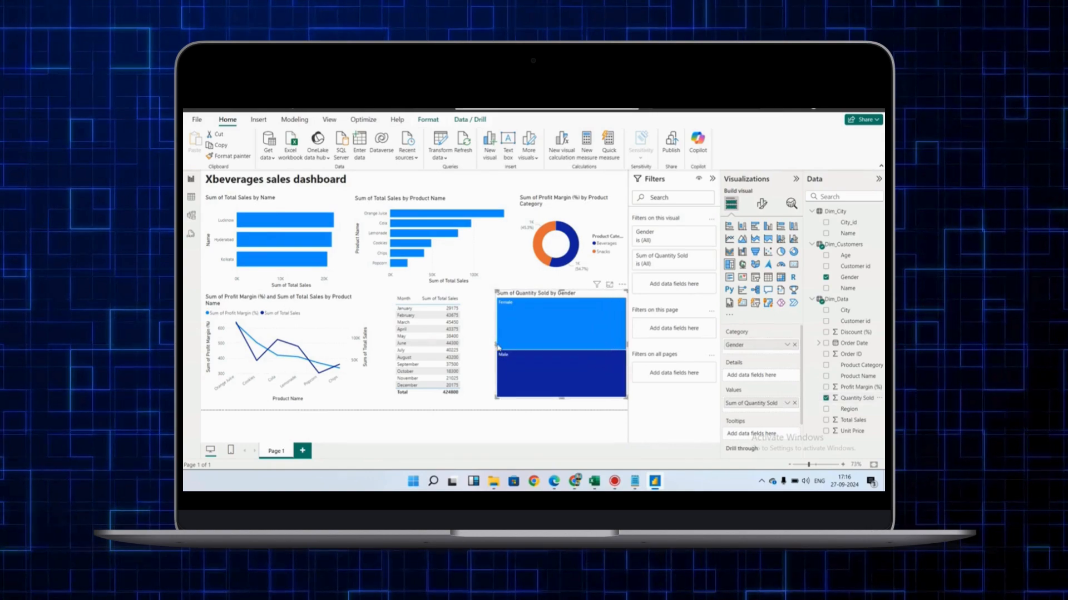
drag(494, 344, 475, 346)
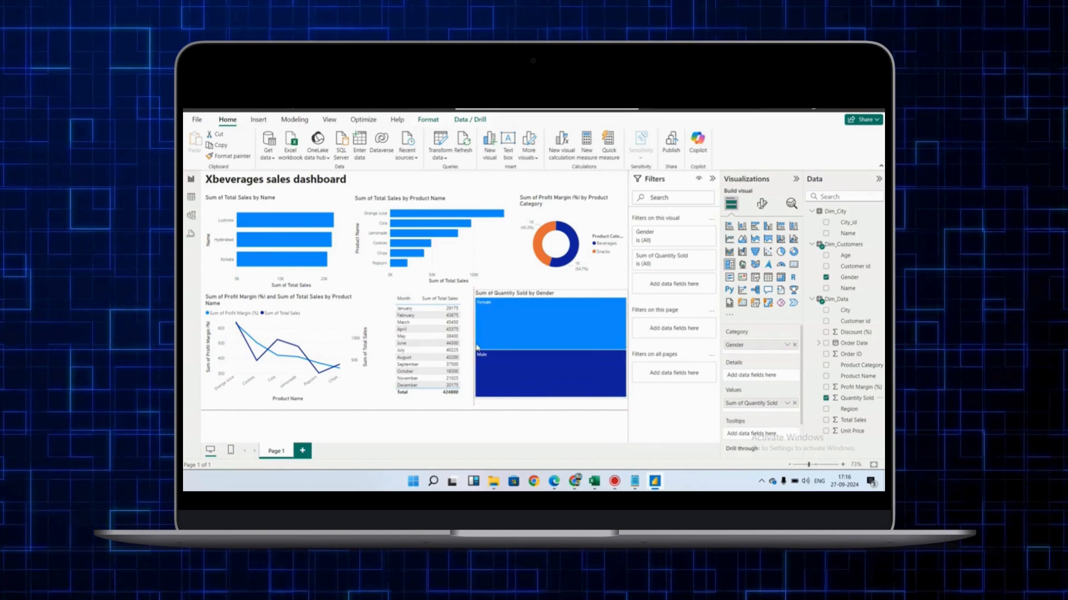
drag(551, 290, 495, 293)
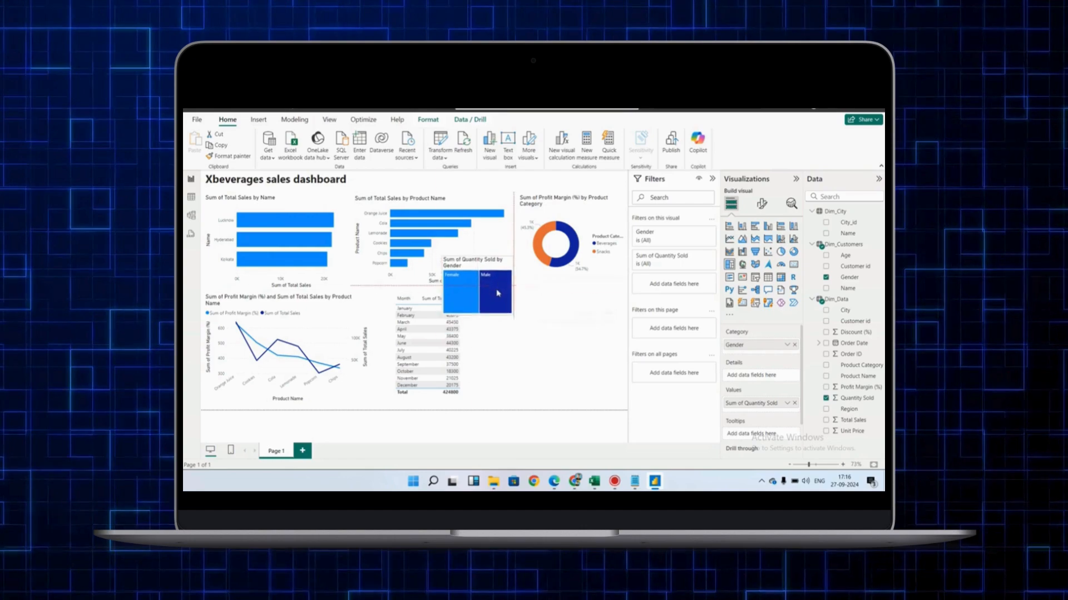
click(418, 344)
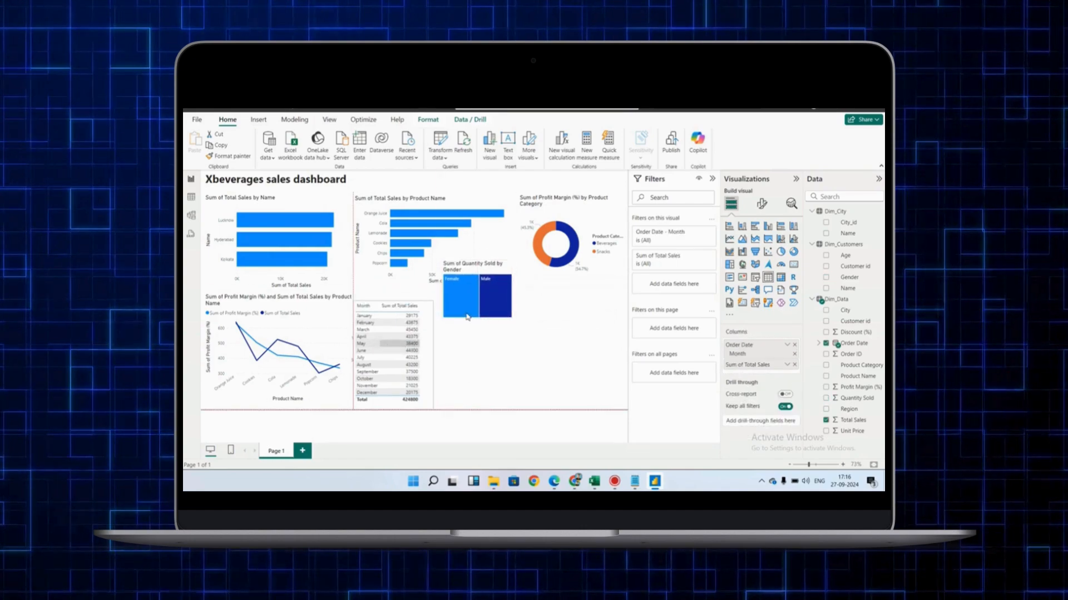
drag(467, 317, 461, 363)
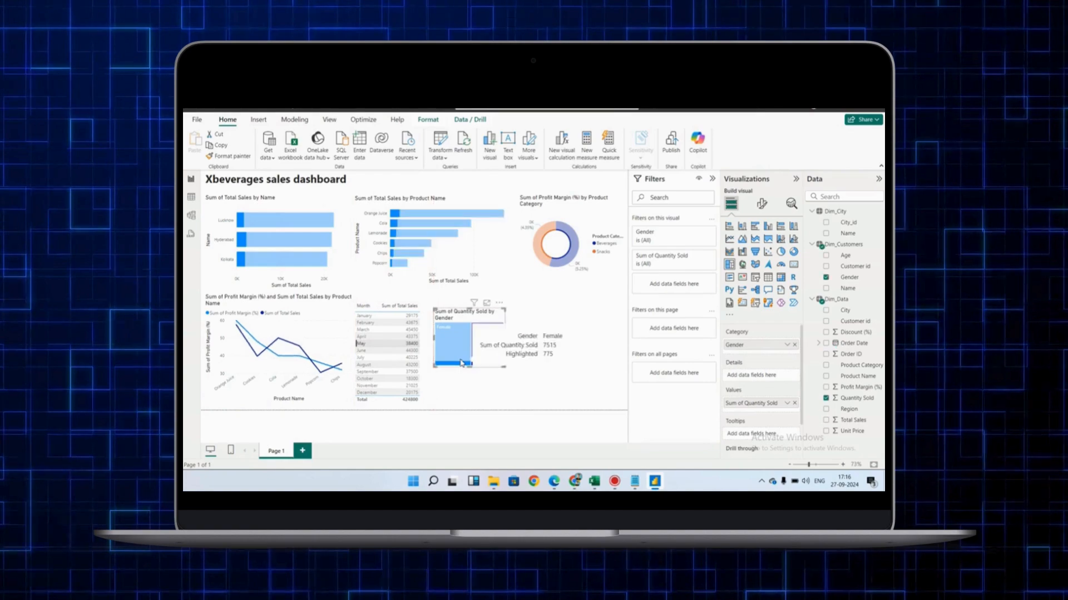
click(461, 363)
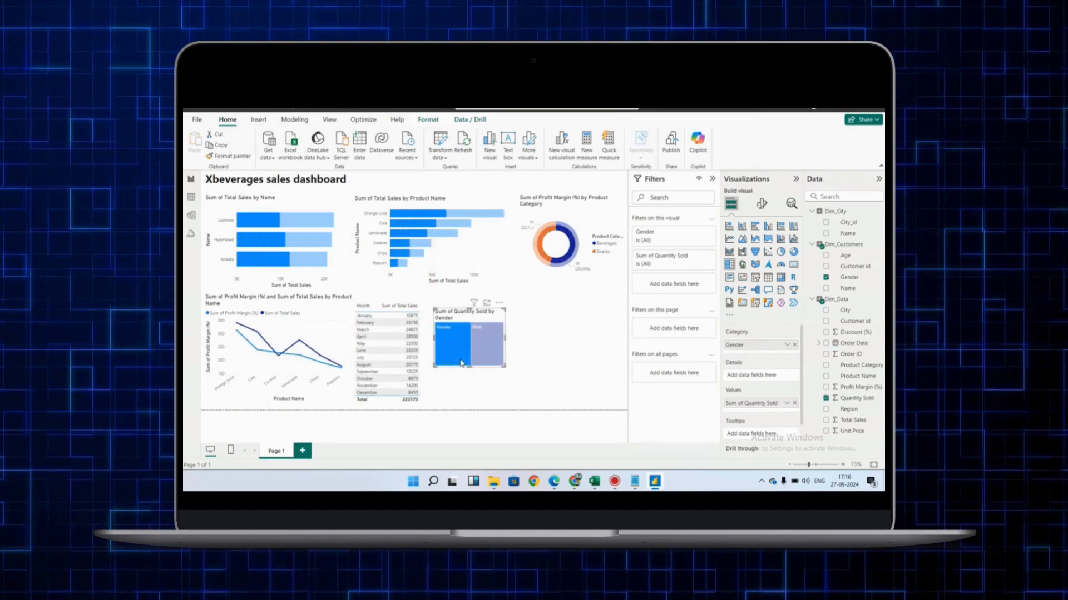
click(460, 363)
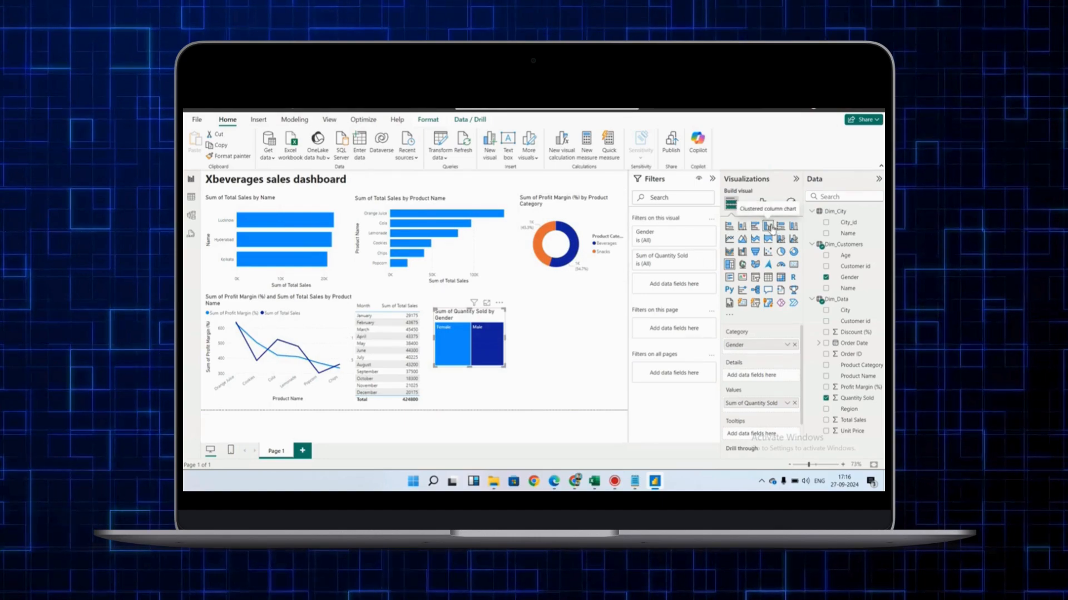
- Insert a clustered column chart with customer Name on the X-axis and Profit Margin (%) instead of Total Sales on the Y-axis
click(767, 226)
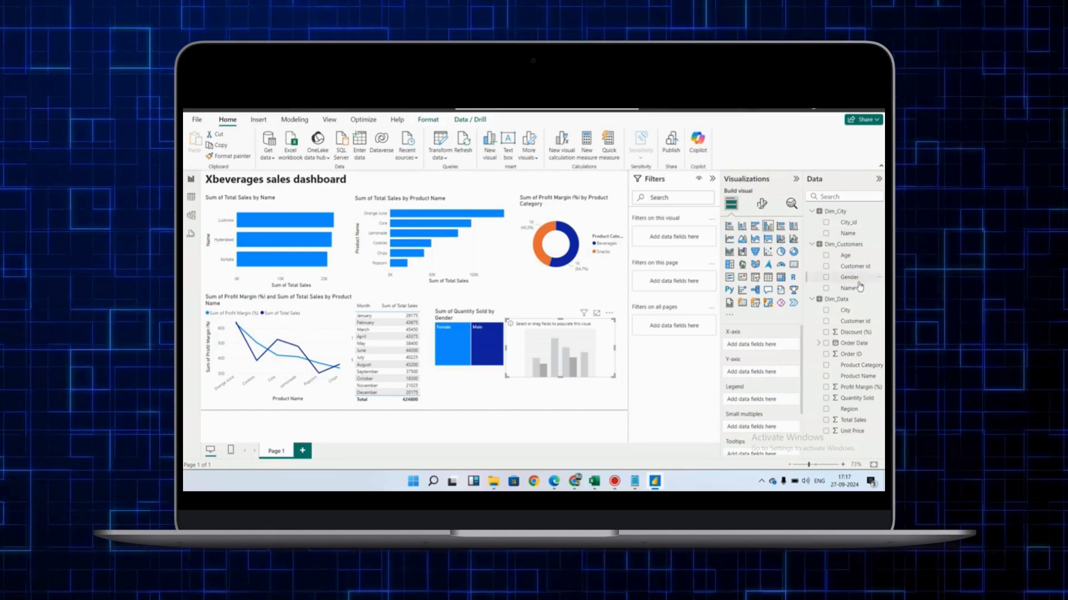
drag(862, 285, 774, 352)
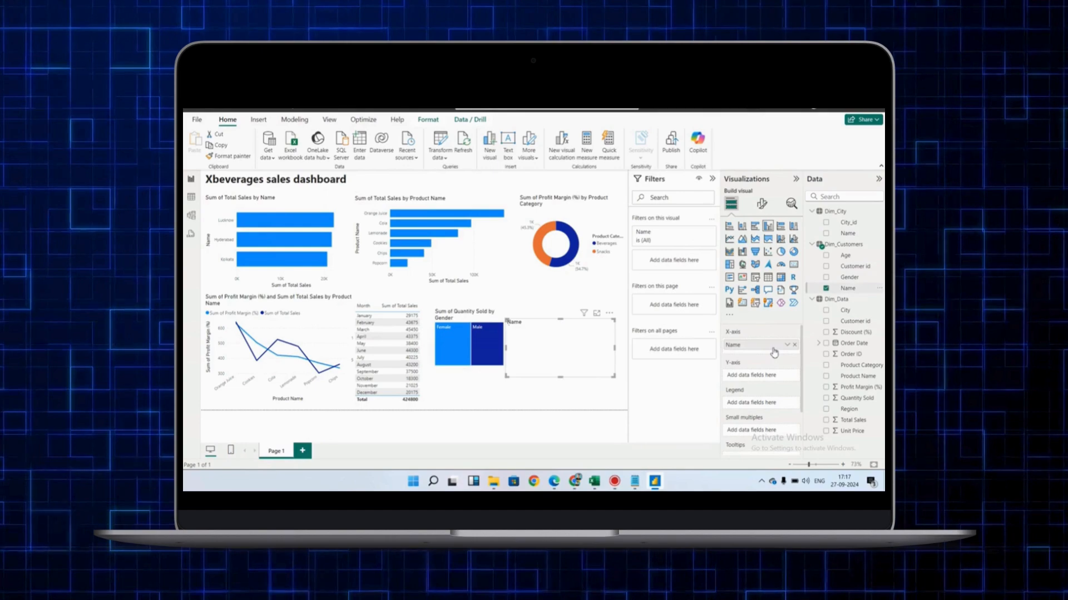
drag(852, 420, 781, 381)
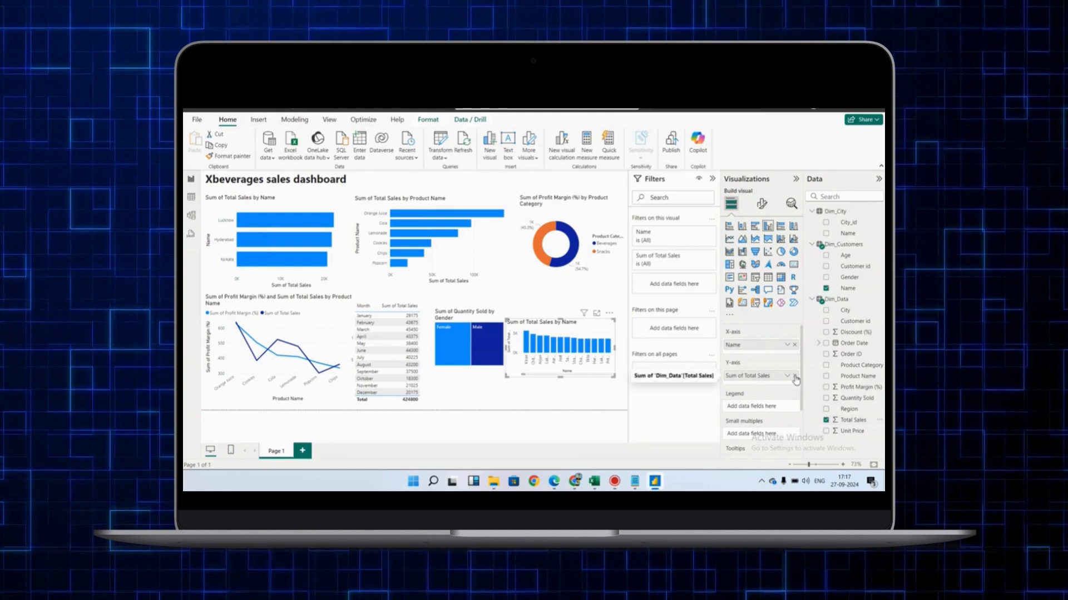
click(794, 376)
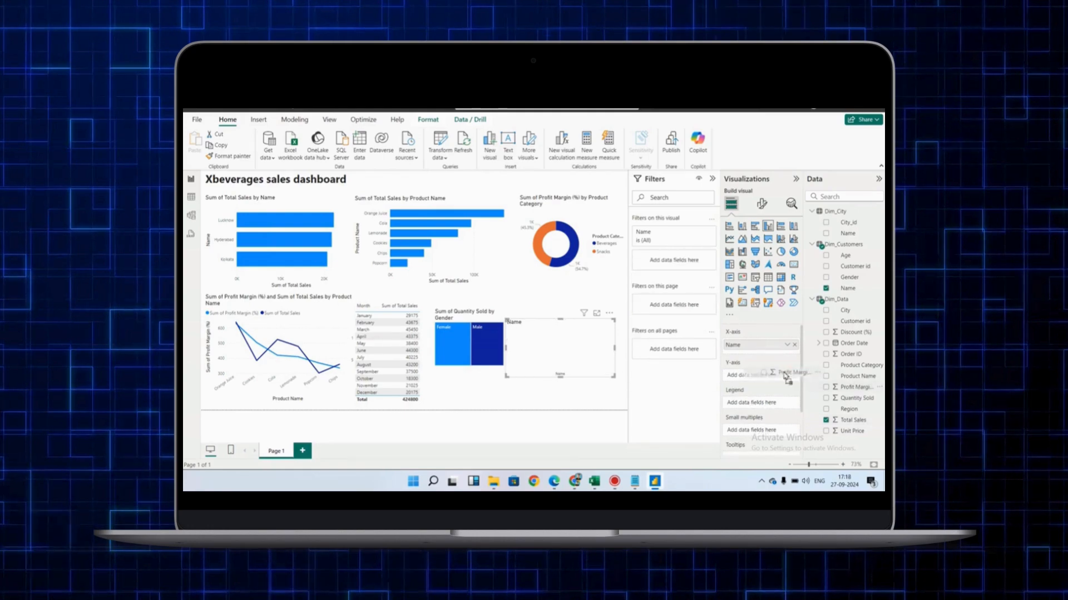
drag(770, 375, 771, 375)
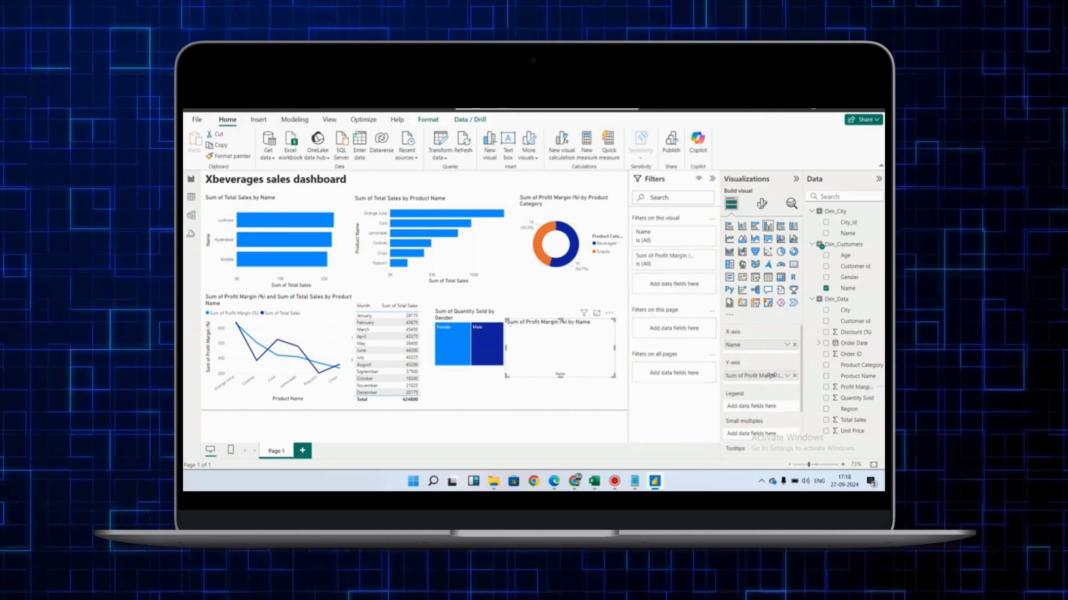
- Filter the column chart's Name field with Top N to show the top 5 by Profit Margin (%)
click(712, 180)
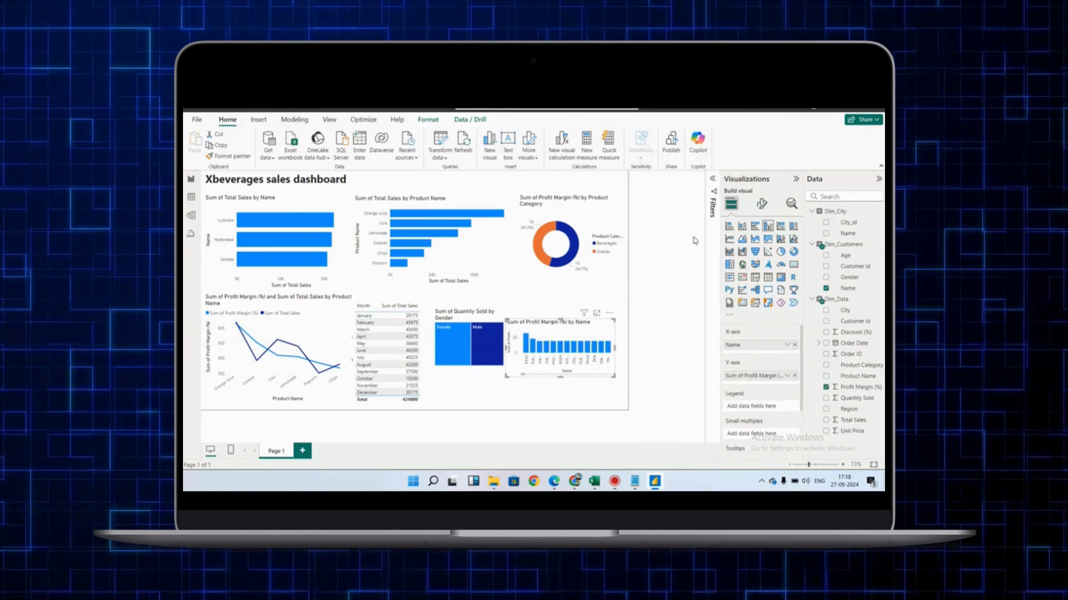
click(712, 180)
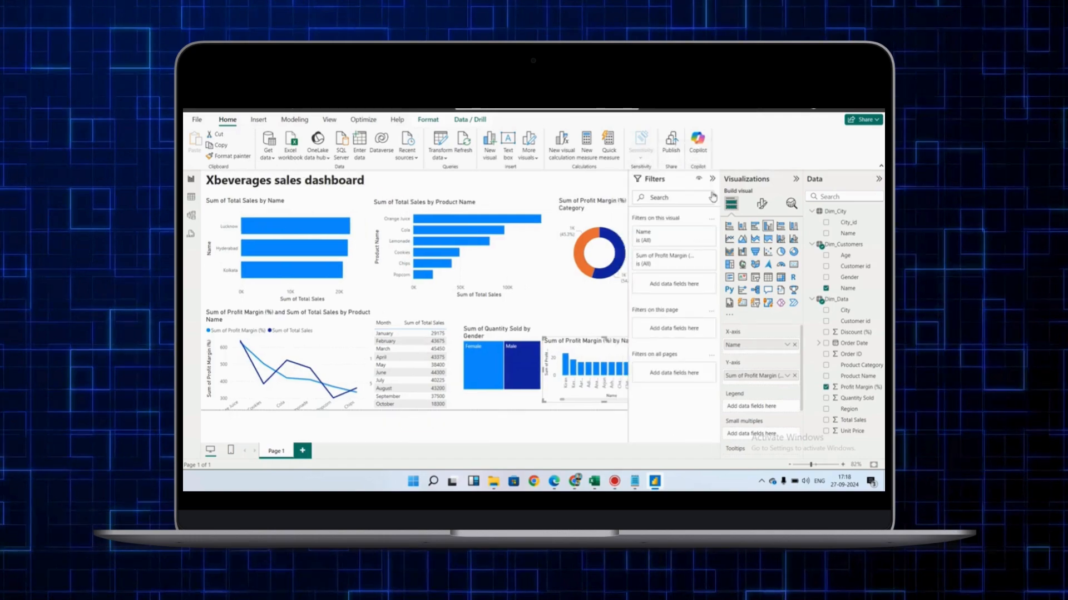
click(698, 233)
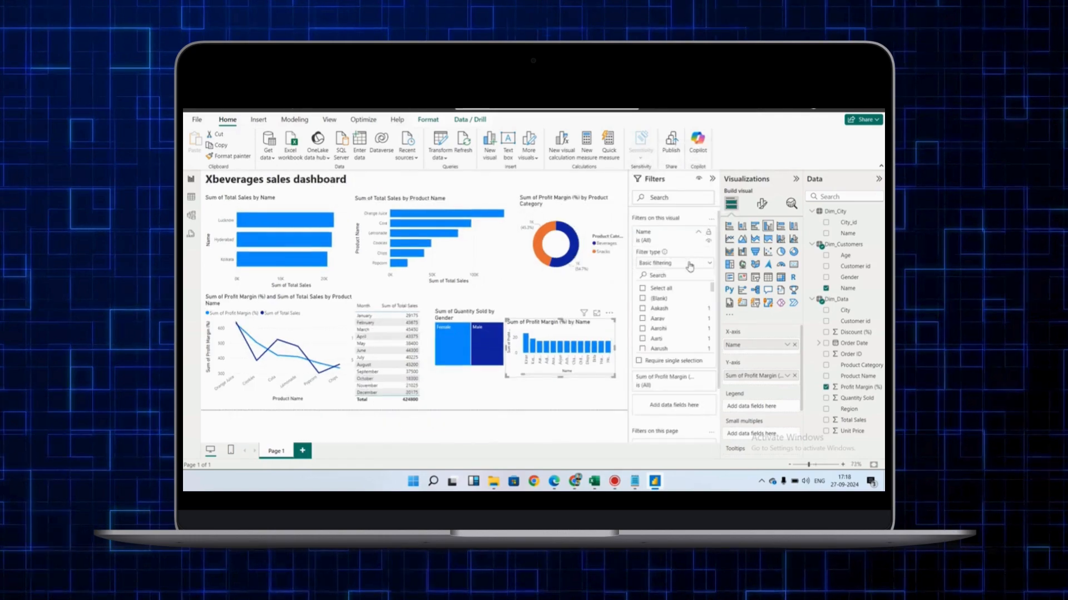
click(689, 267)
click(666, 298)
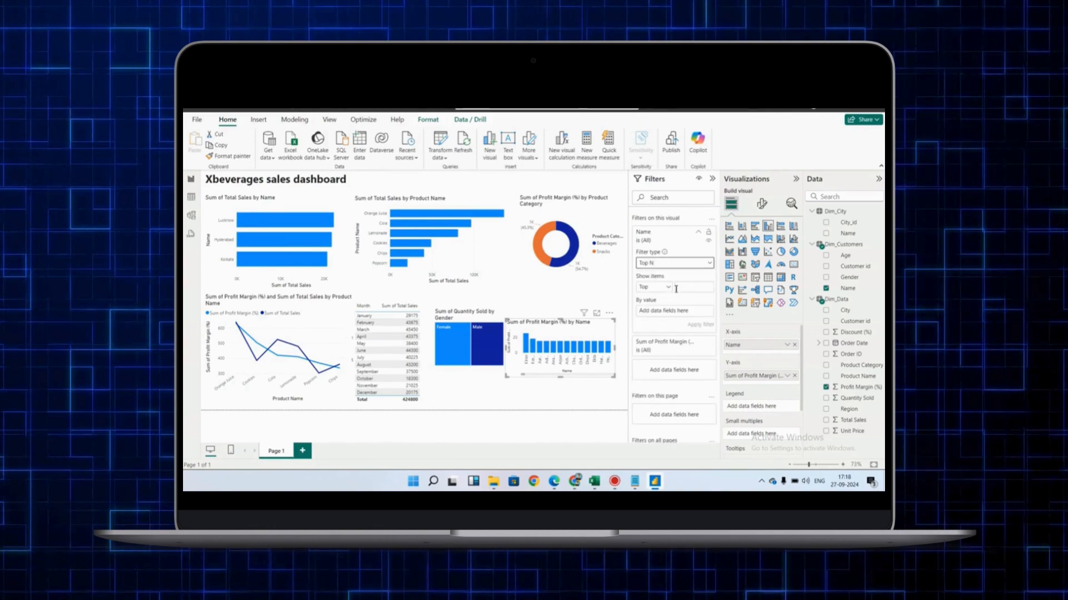
click(692, 287)
text(5)
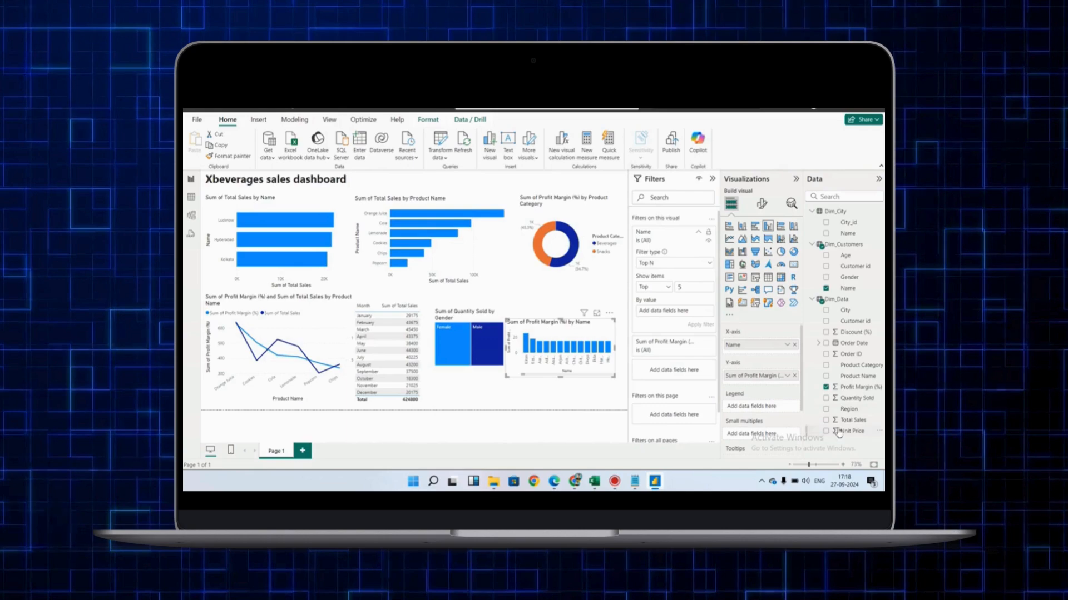
drag(856, 387, 696, 316)
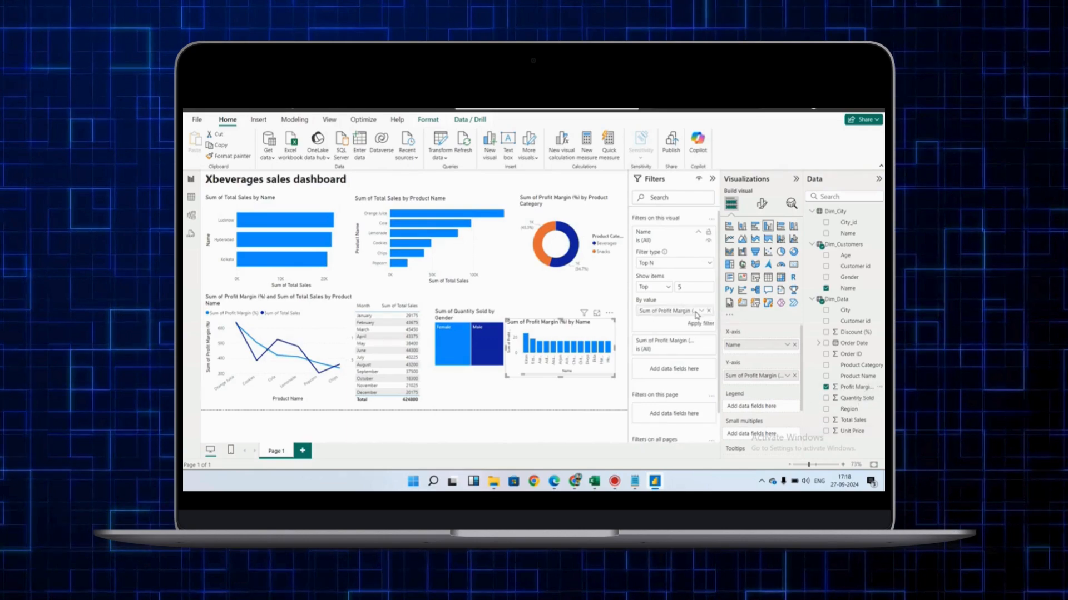
click(701, 323)
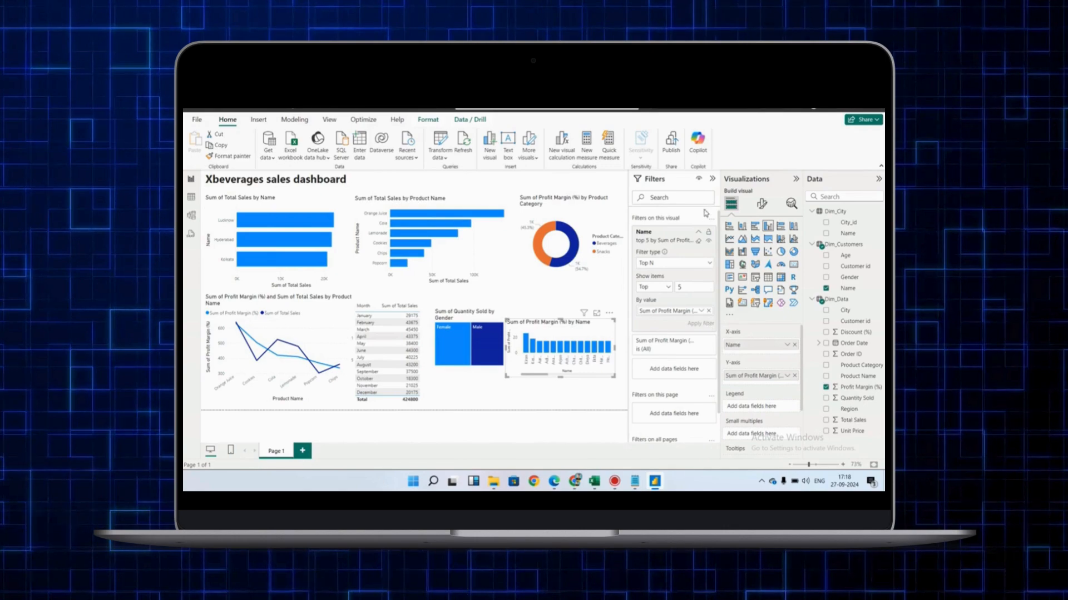
- Collapse the filters, narrow the top 5 customers column chart, move it to the page's lower-right corner and deselect it
click(712, 180)
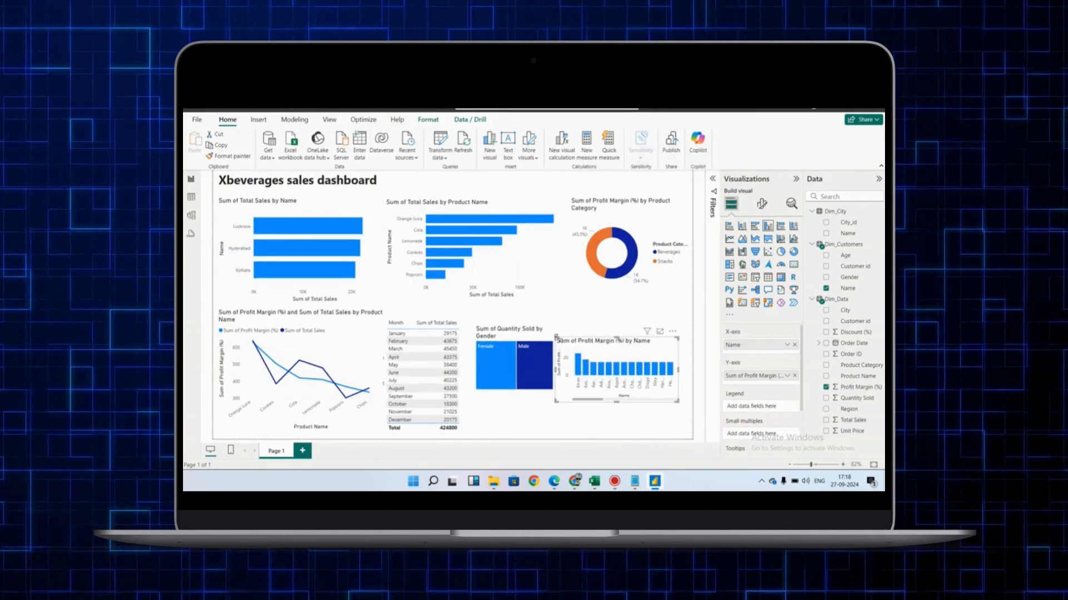
drag(630, 316, 620, 318)
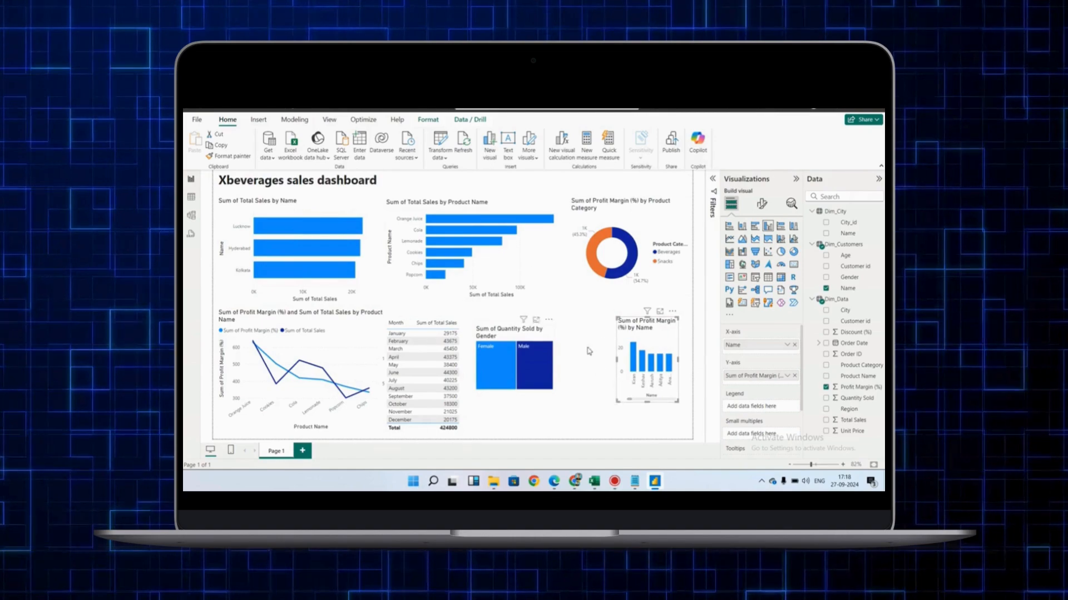
drag(627, 351, 616, 387)
click(630, 321)
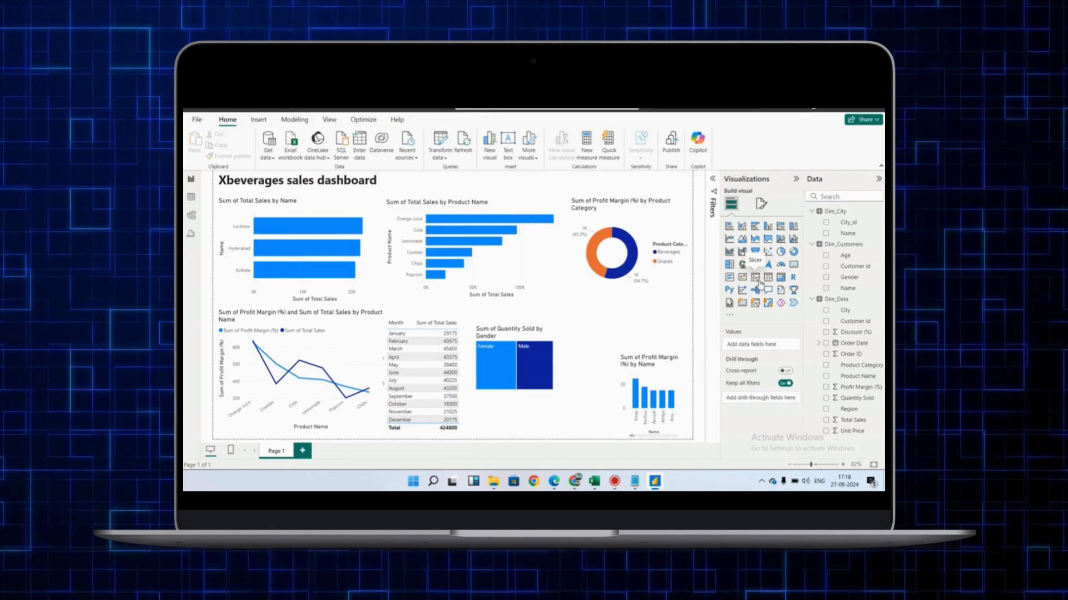
- Insert a slicer, place it beside the dashboard title at the top of the page and keep it selected
click(755, 278)
drag(627, 348, 511, 194)
drag(575, 228, 600, 246)
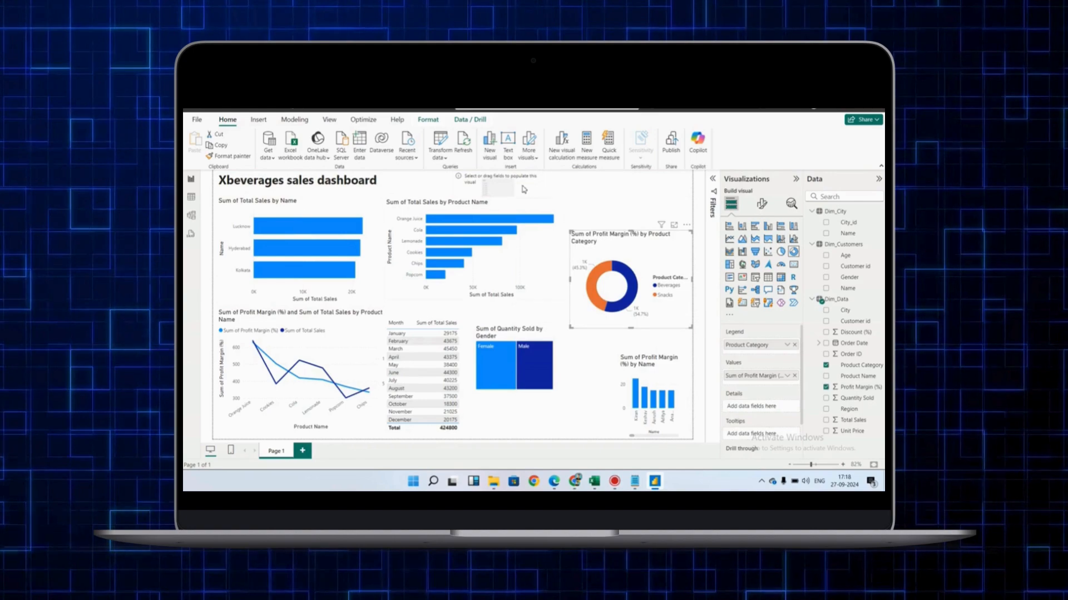
click(504, 192)
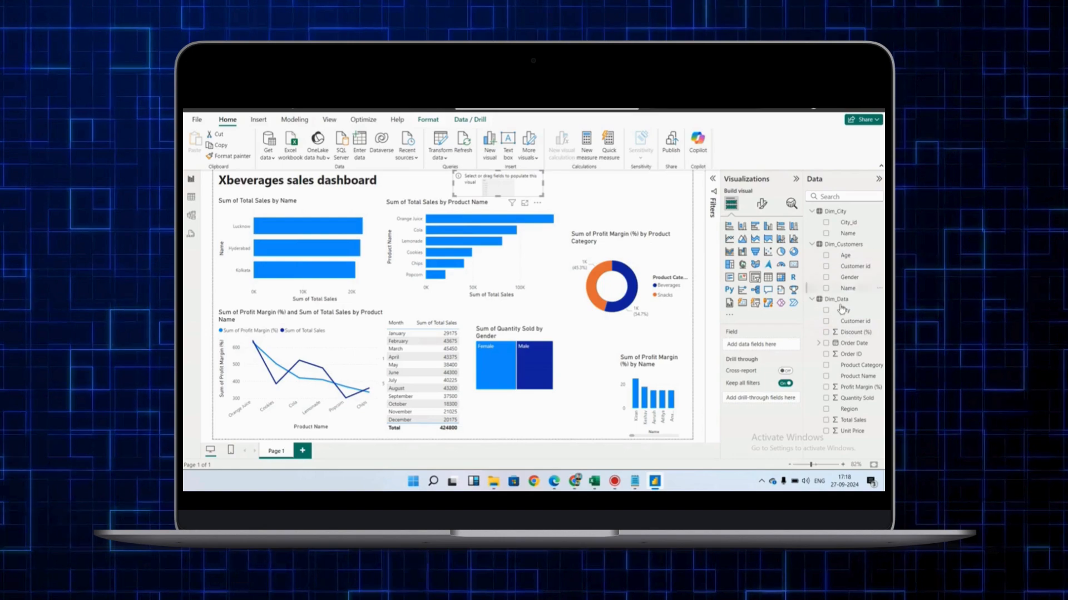
click(826, 409)
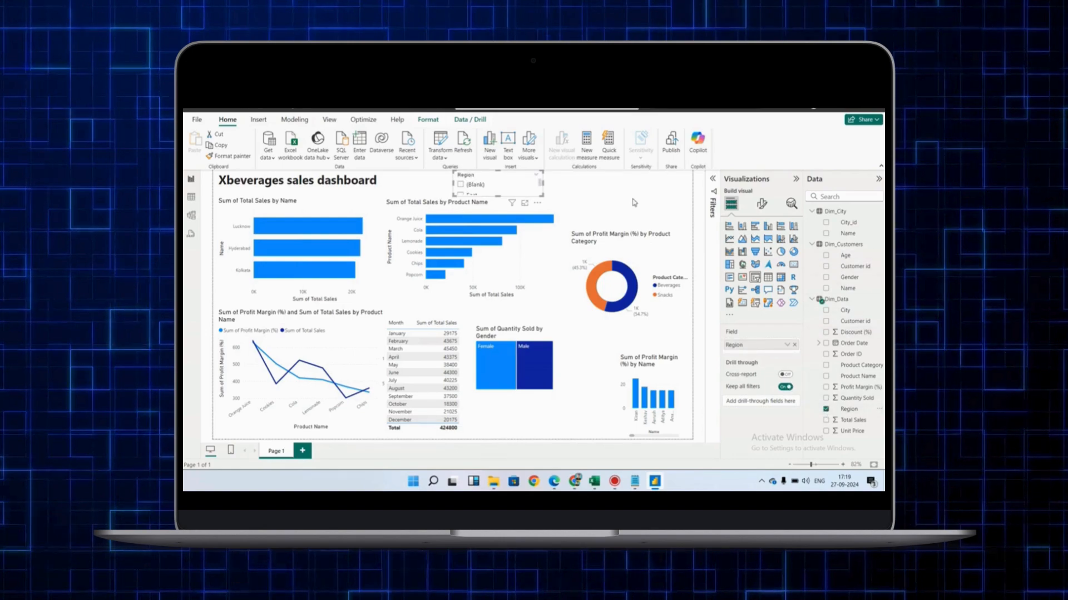
scroll(506, 193, down, 3)
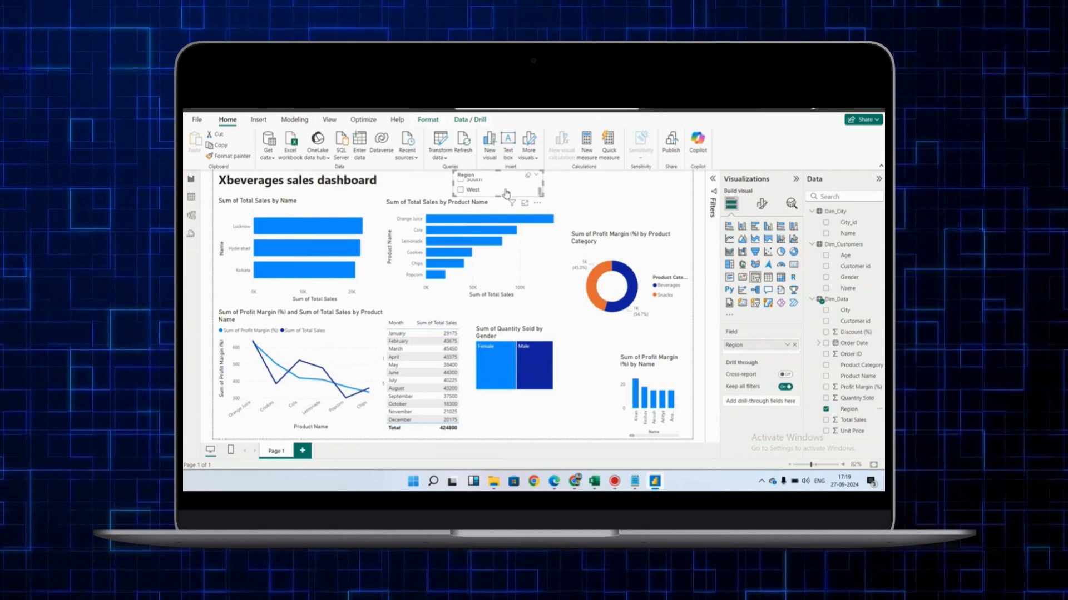
click(826, 409)
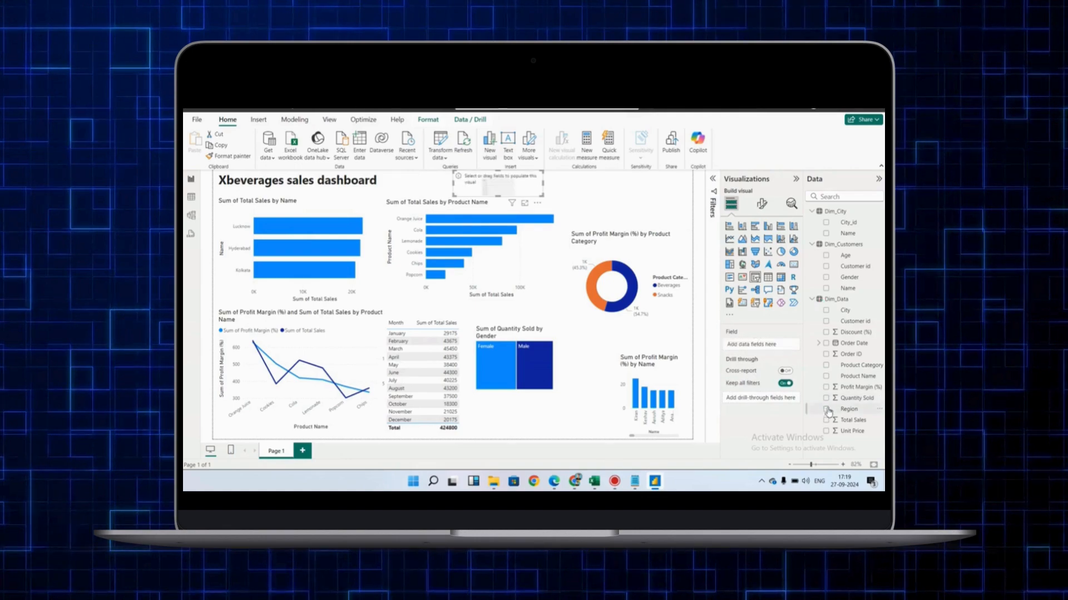
click(826, 310)
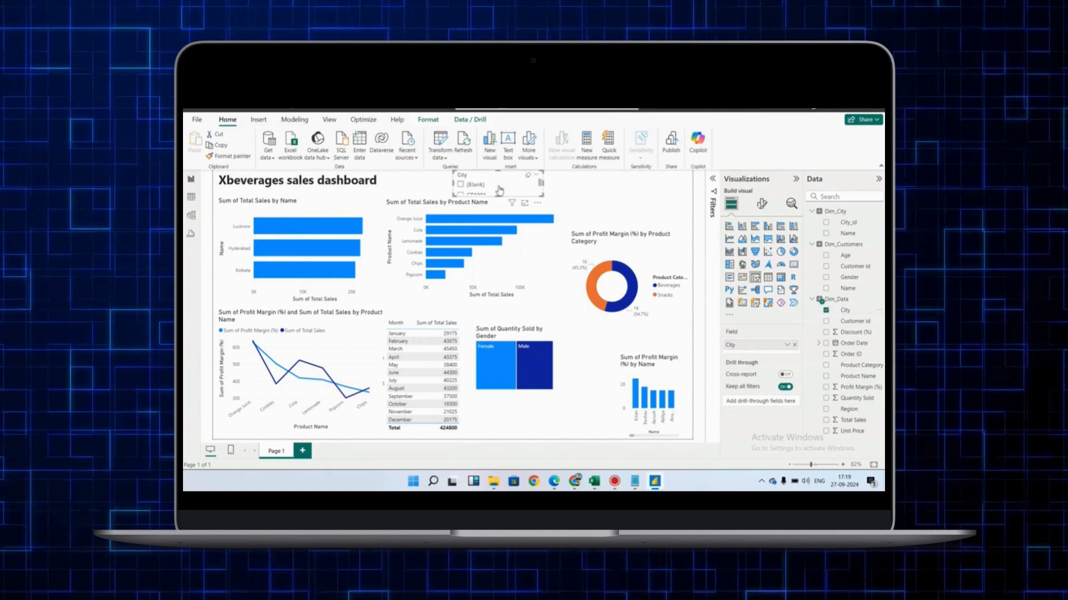
click(826, 310)
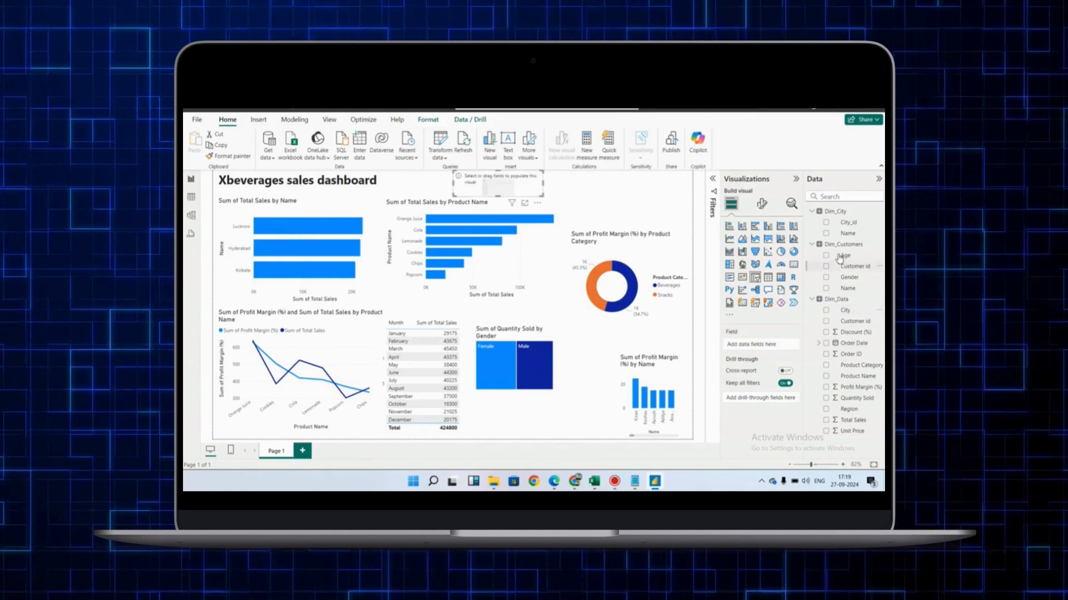
- Fill the slicer with the Name field from Dim_City, check its list of cities and deselect it
click(827, 234)
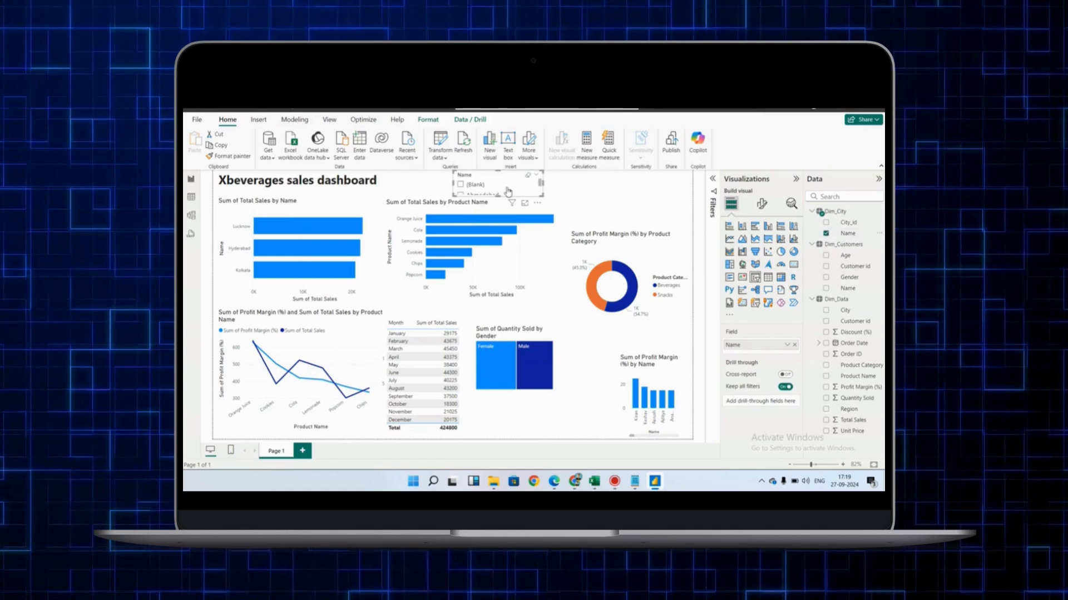
scroll(506, 189, down, 5)
click(606, 192)
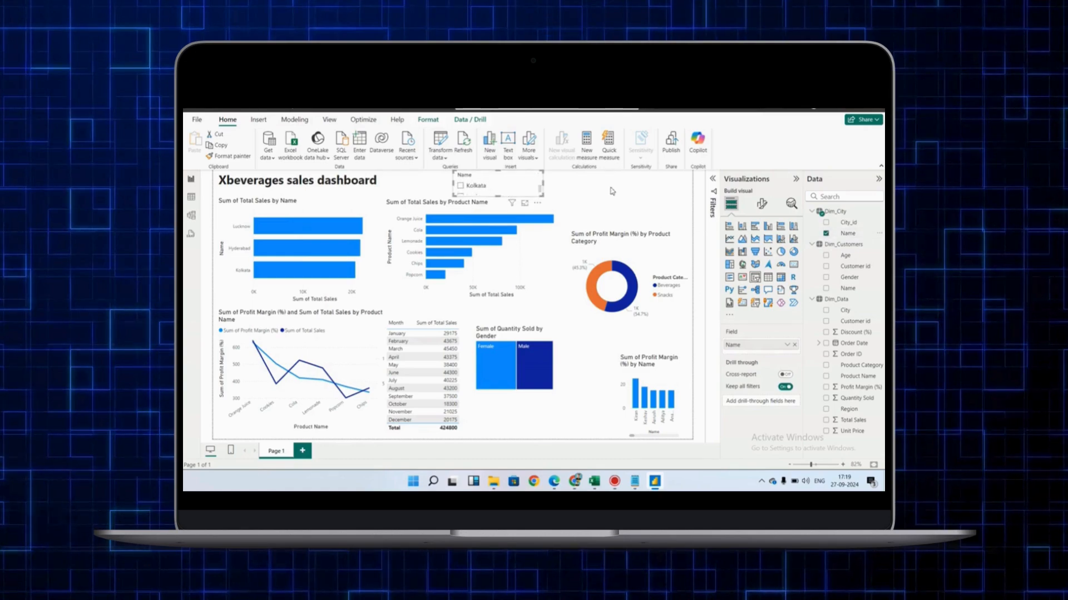
- Insert a second slicer, move it to the top of the page beside the city slicer and add Order Date
click(756, 279)
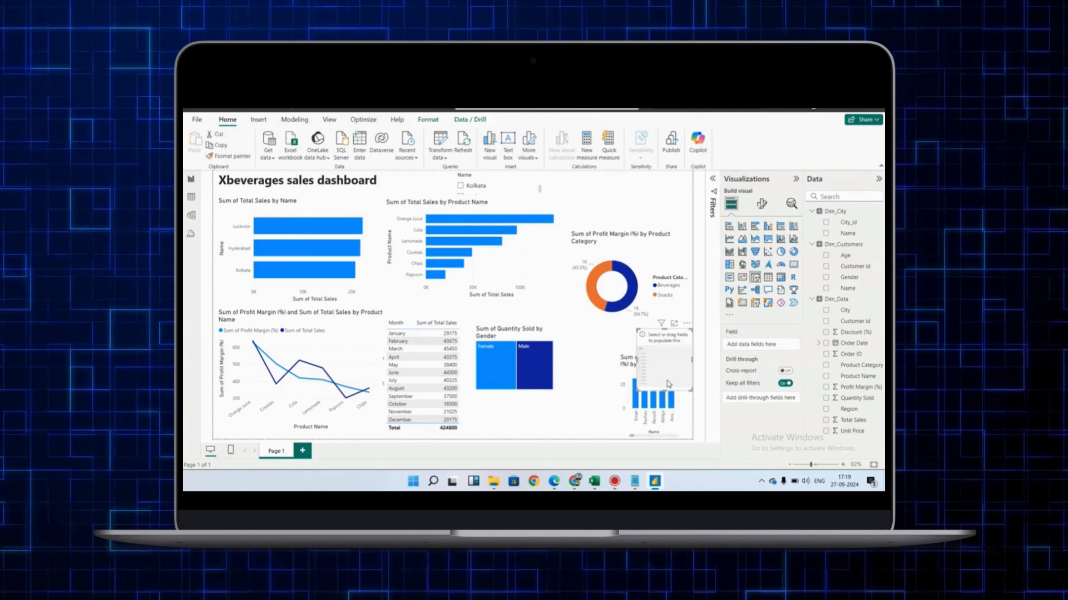
drag(665, 389, 598, 204)
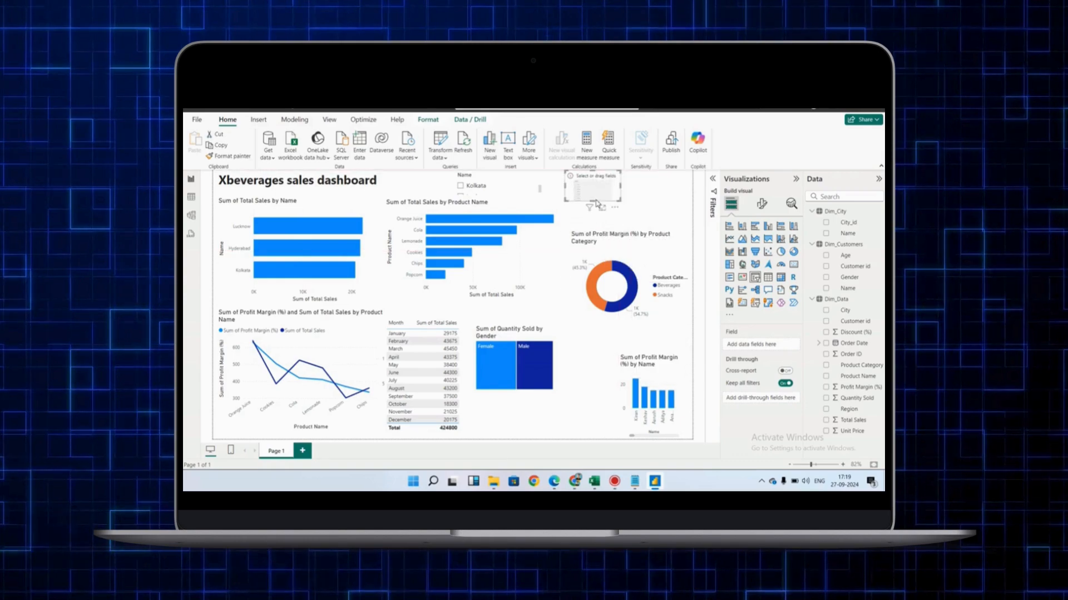
click(827, 344)
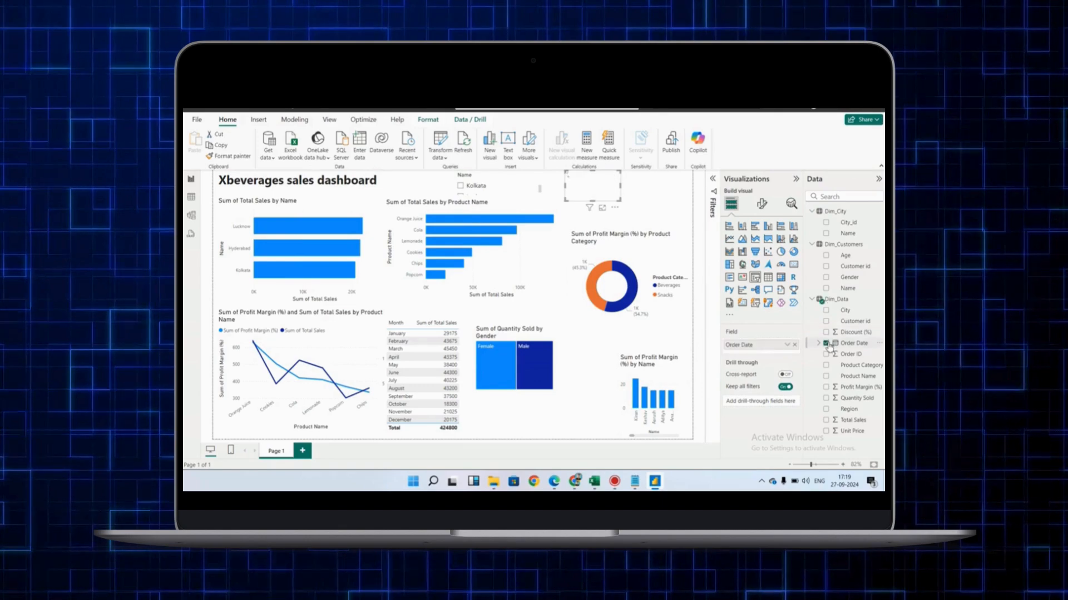
- Replace Order Date in the second slicer with the Quarter level of its date hierarchy
click(787, 345)
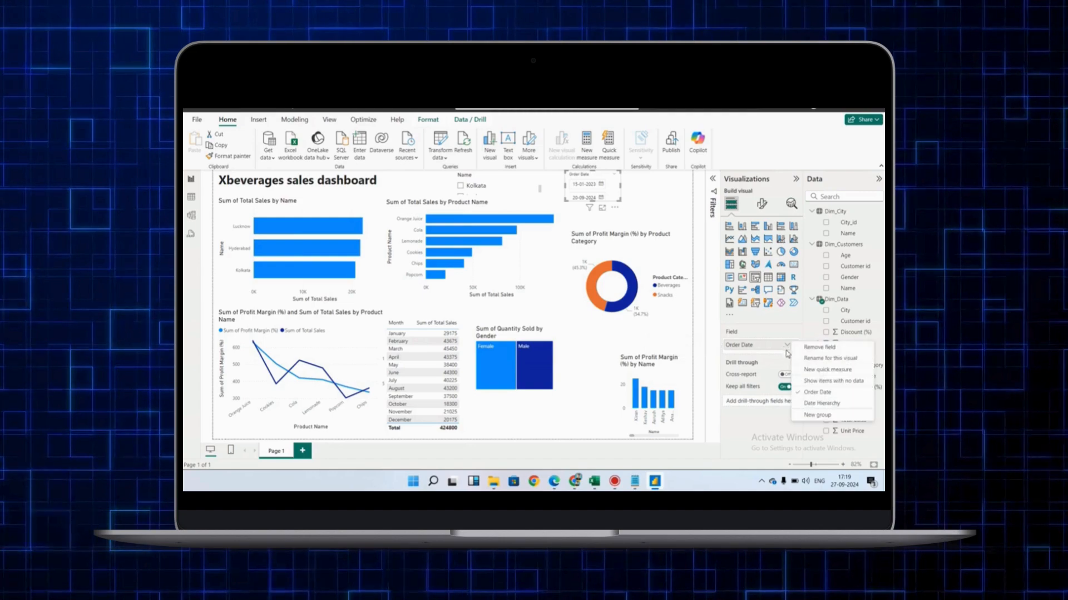
click(786, 356)
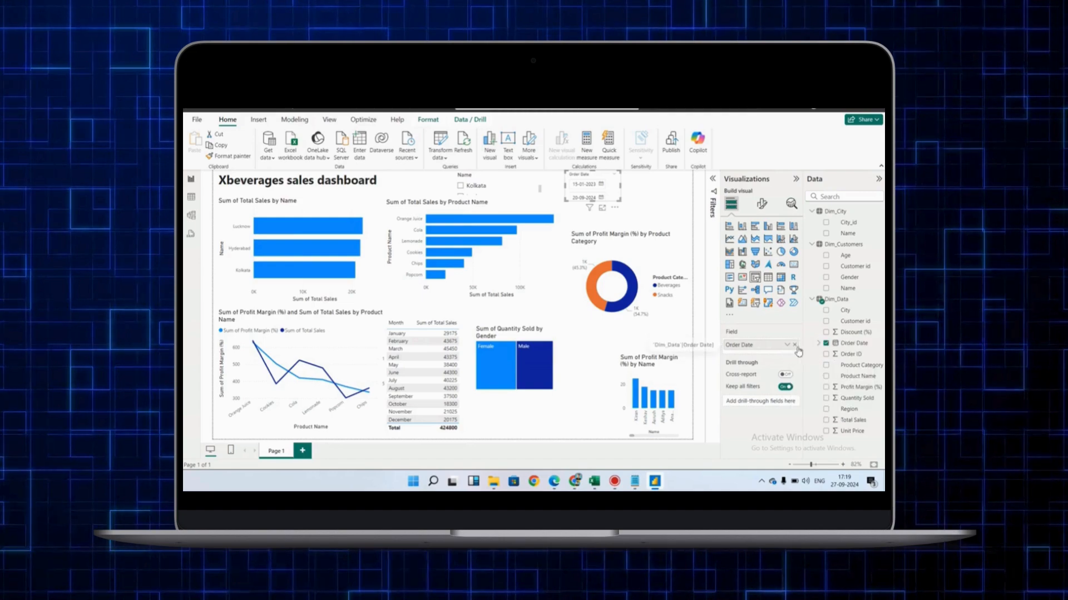
click(819, 343)
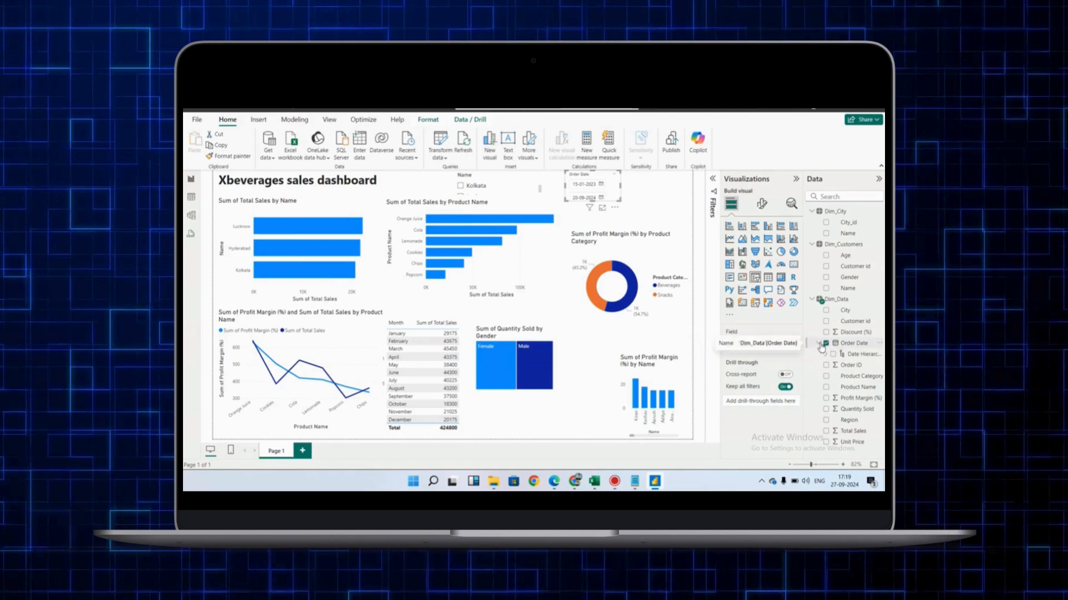
click(827, 355)
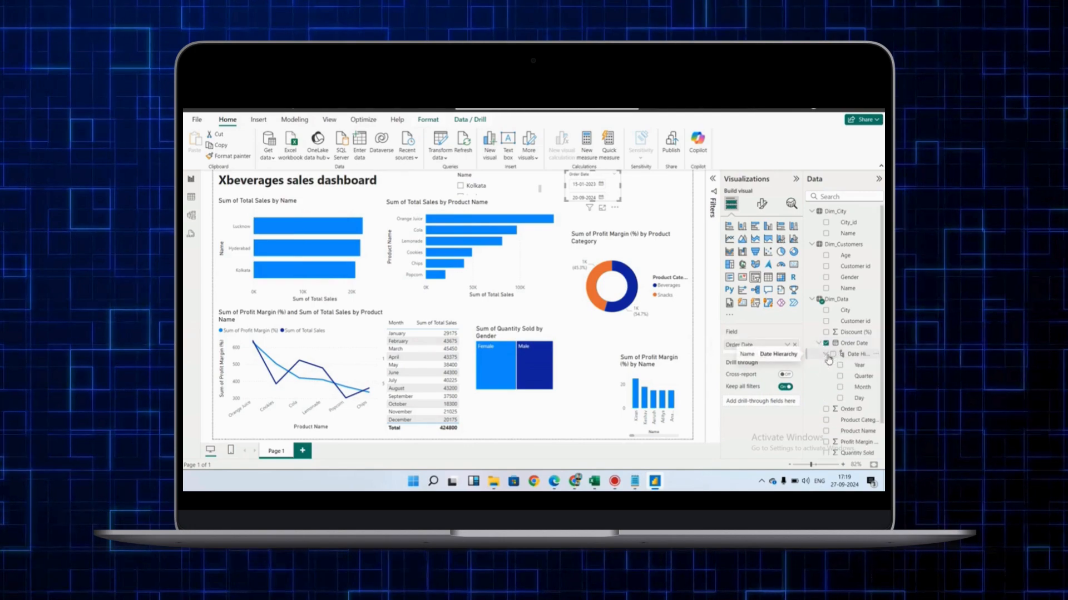
click(841, 377)
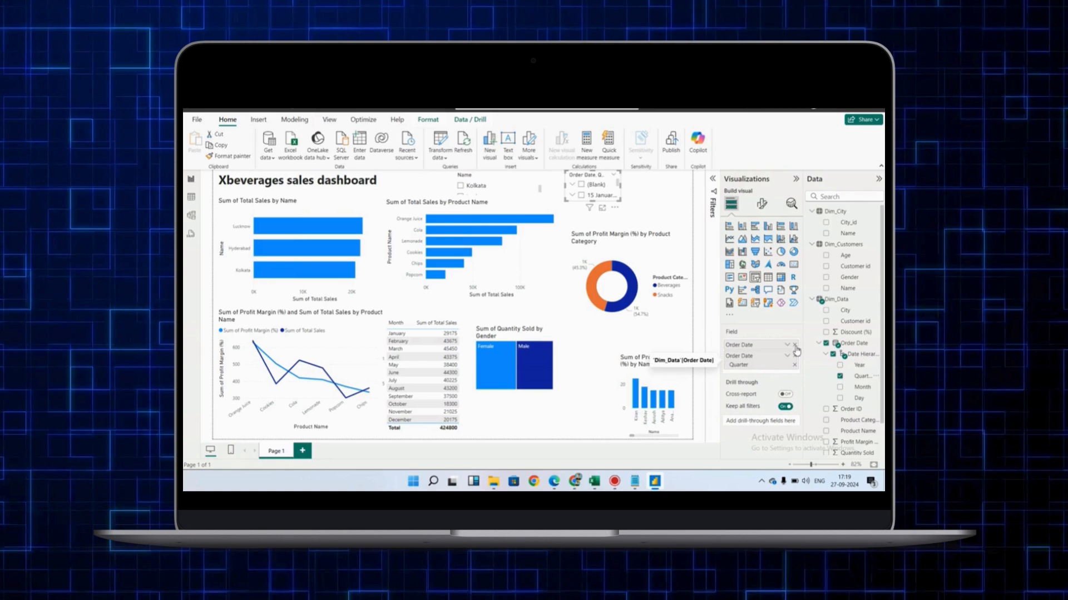
click(795, 346)
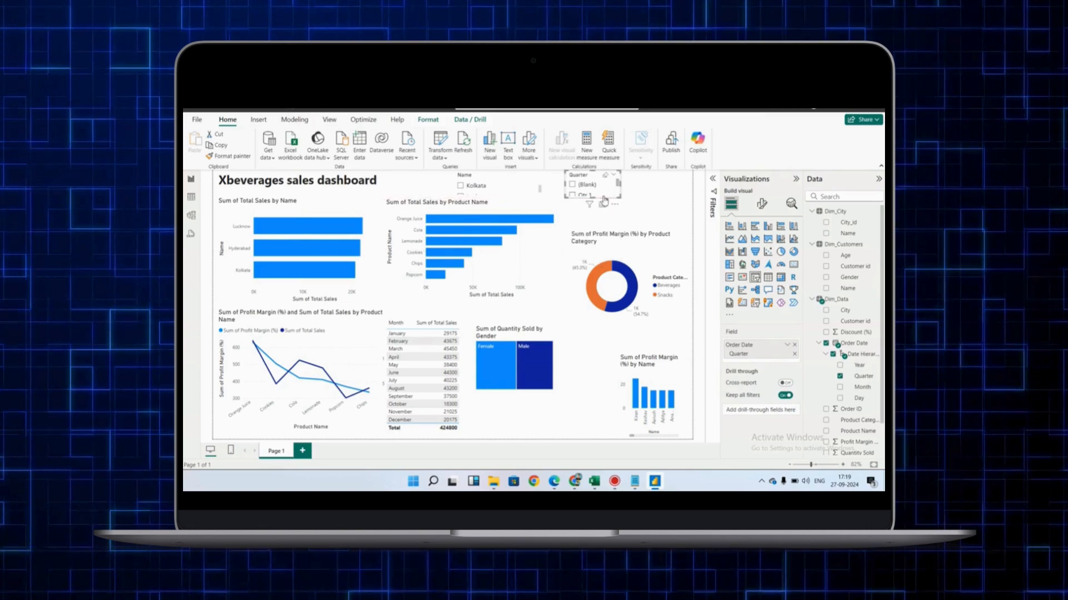
- Move the two bar charts and the donut chart down to free a row beneath the title
drag(332, 233, 328, 283)
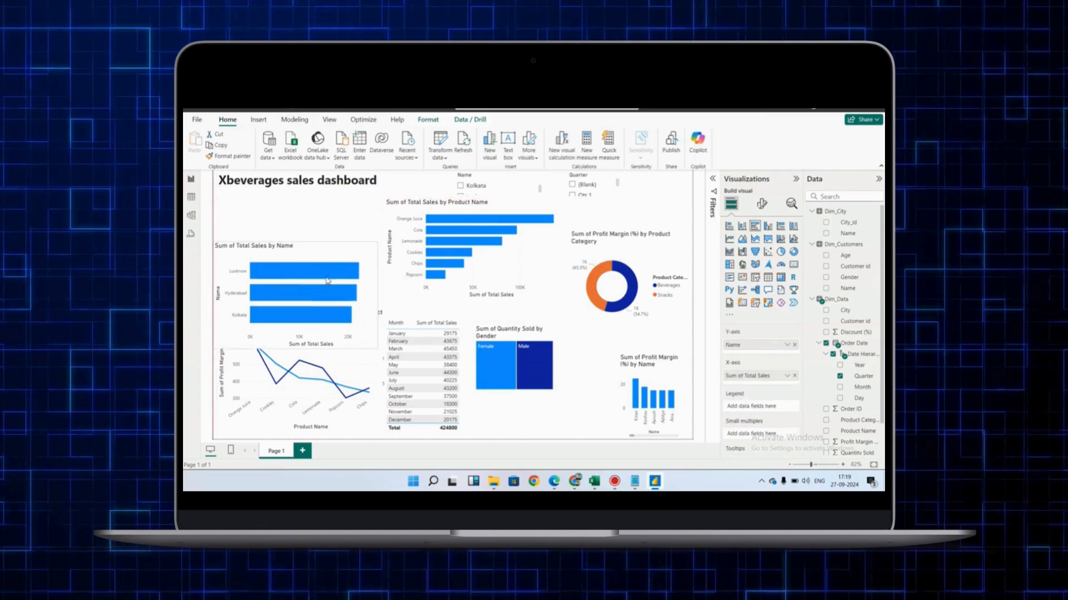
drag(429, 263, 422, 311)
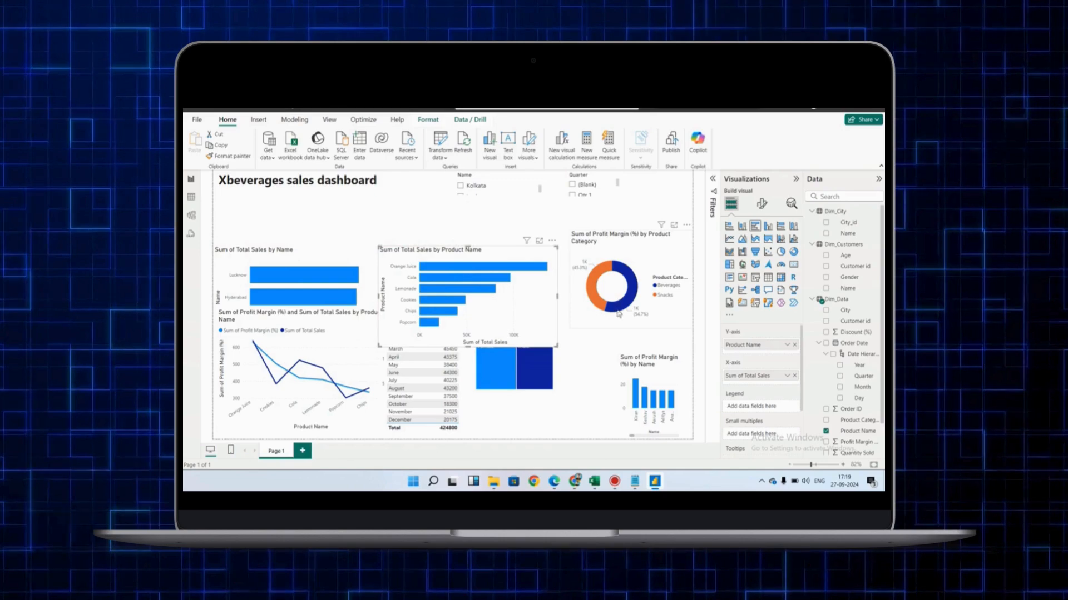
drag(616, 318, 616, 348)
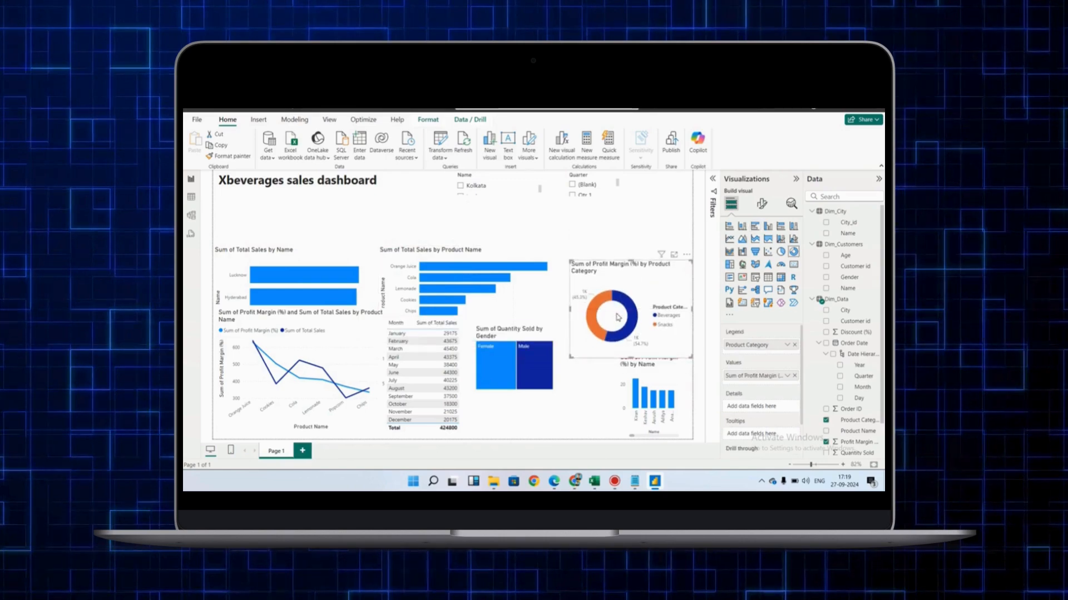
drag(543, 301, 543, 316)
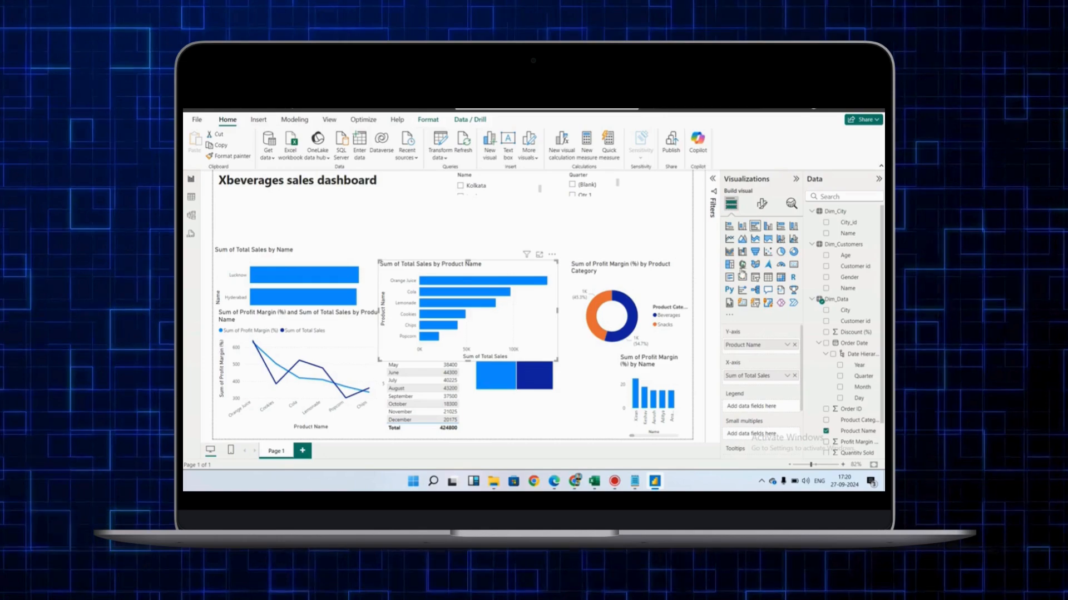
- Insert card visuals, duplicating them as needed, and line up four empty cards in a row beneath the title and slicers
click(675, 253)
click(793, 265)
drag(454, 225, 667, 221)
key(ctrl+v)
key(ctrl+v)
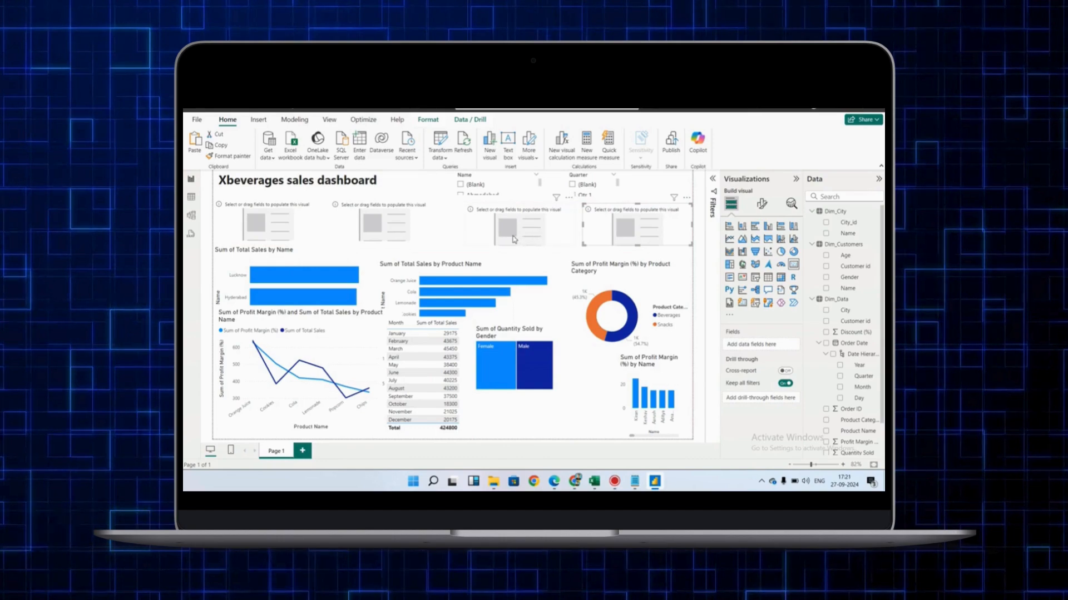
mouse_move(513, 239)
mouse_down()
mouse_move(469, 242)
mouse_move(524, 239)
mouse_up()
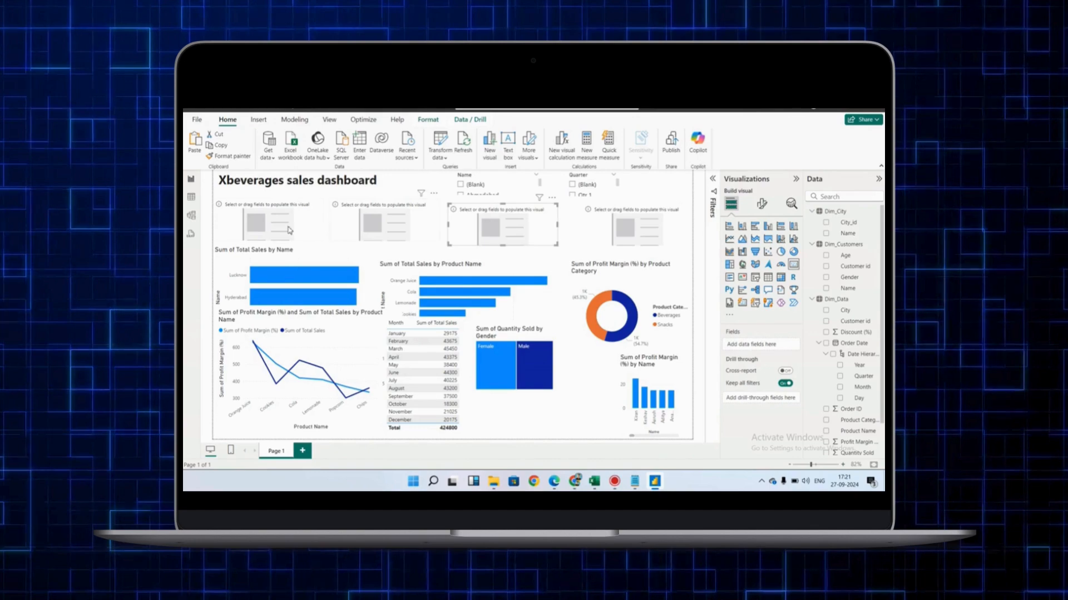
- Fill the first three cards with Total Sales, Quantity Sold and Profit Margin (%) respectively
click(278, 231)
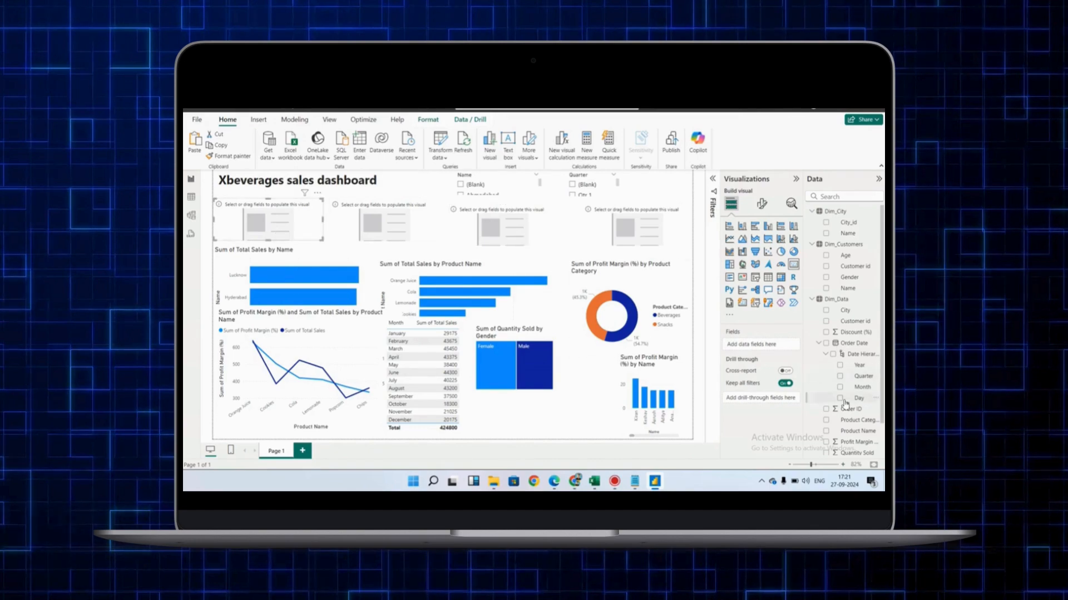
scroll(844, 404, down, 2)
click(826, 438)
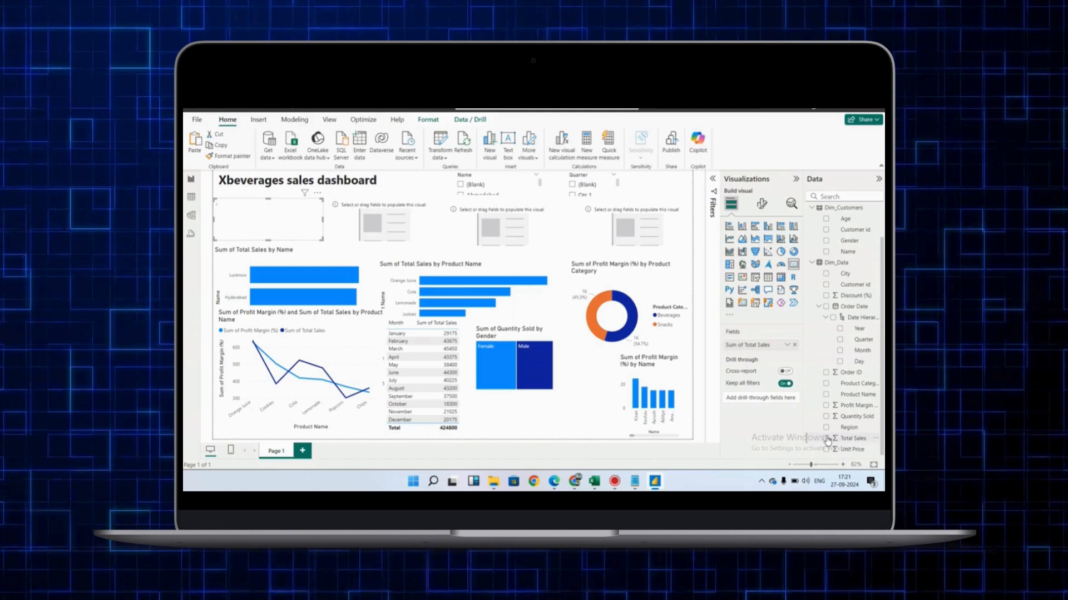
click(382, 236)
click(826, 417)
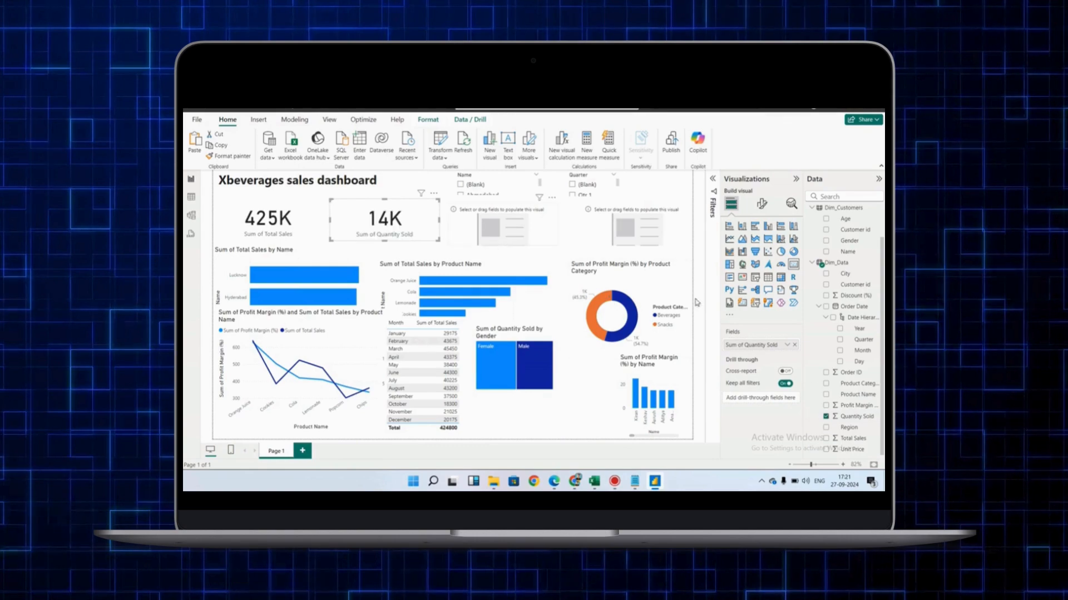
click(498, 244)
click(826, 406)
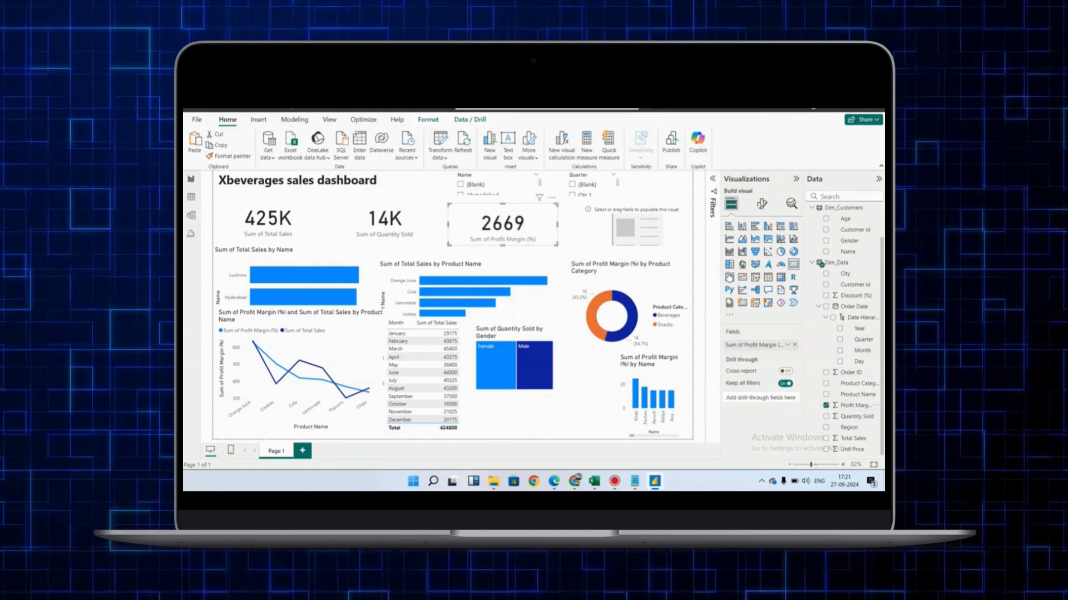
- Add Total Sales to the fourth card and change its aggregation to Average
click(624, 240)
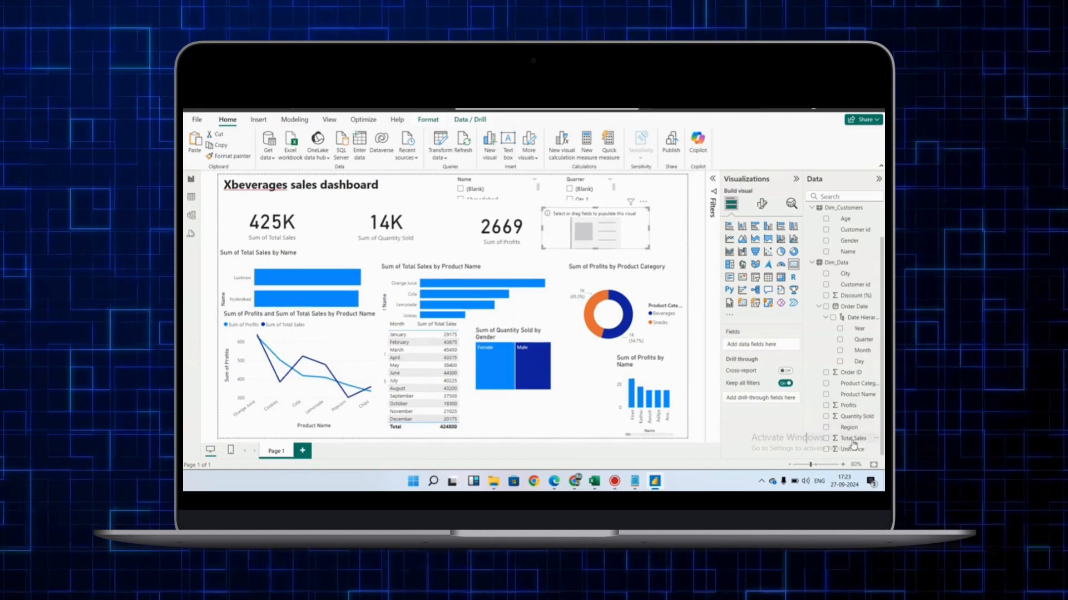
click(826, 439)
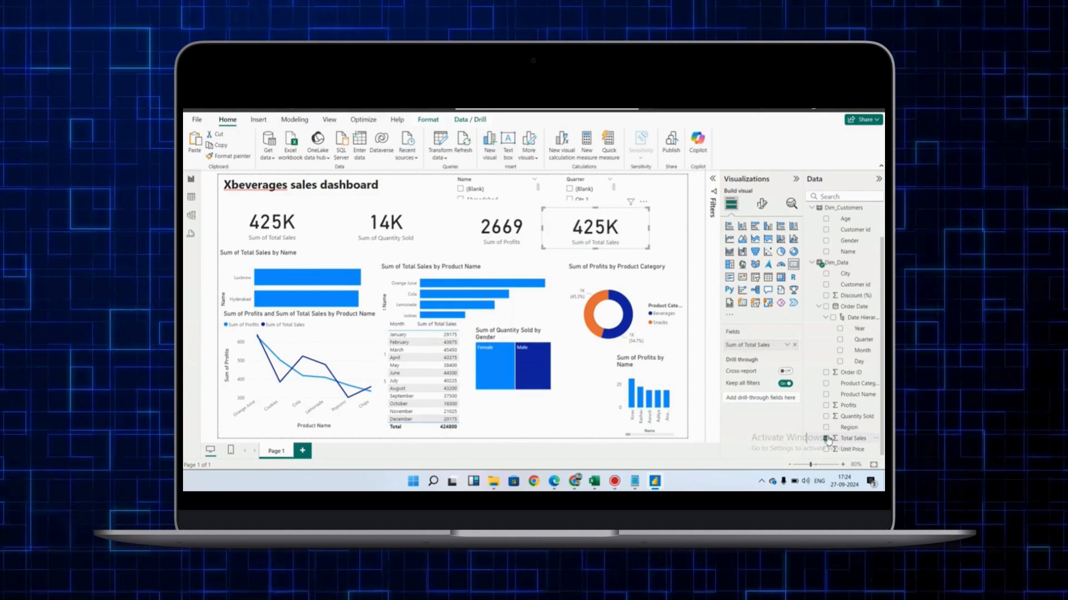
click(787, 345)
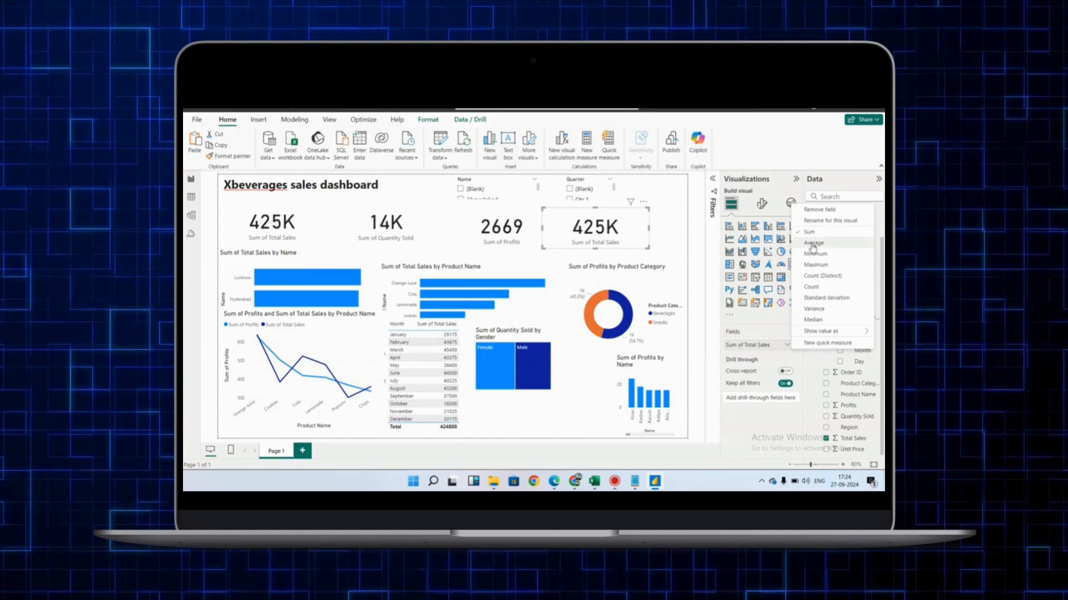
click(814, 244)
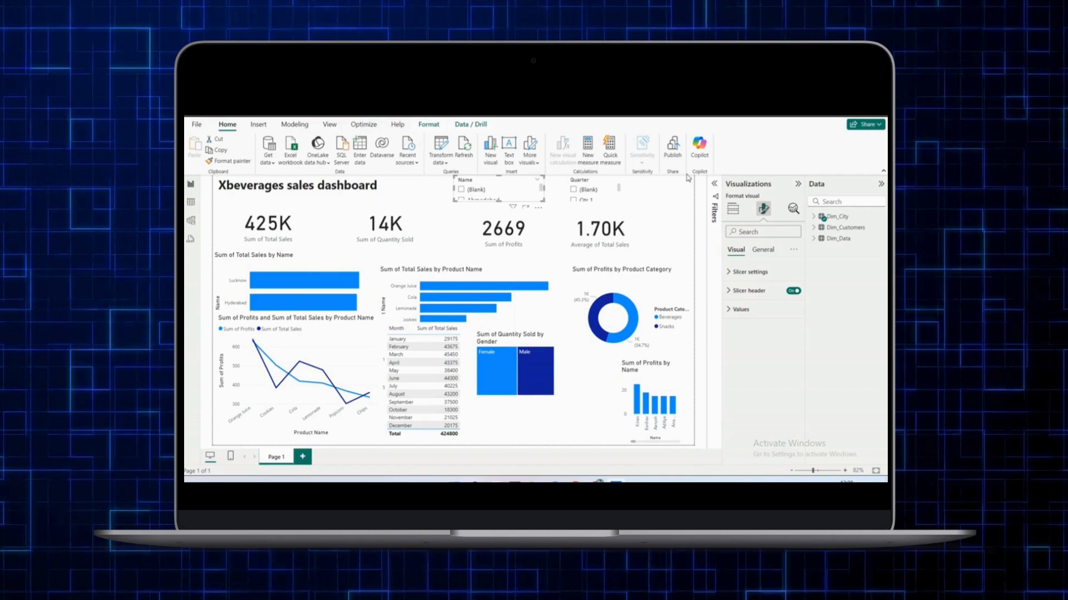
- Change the Name slicer's style to Dropdown and narrow the slicer slightly
click(760, 253)
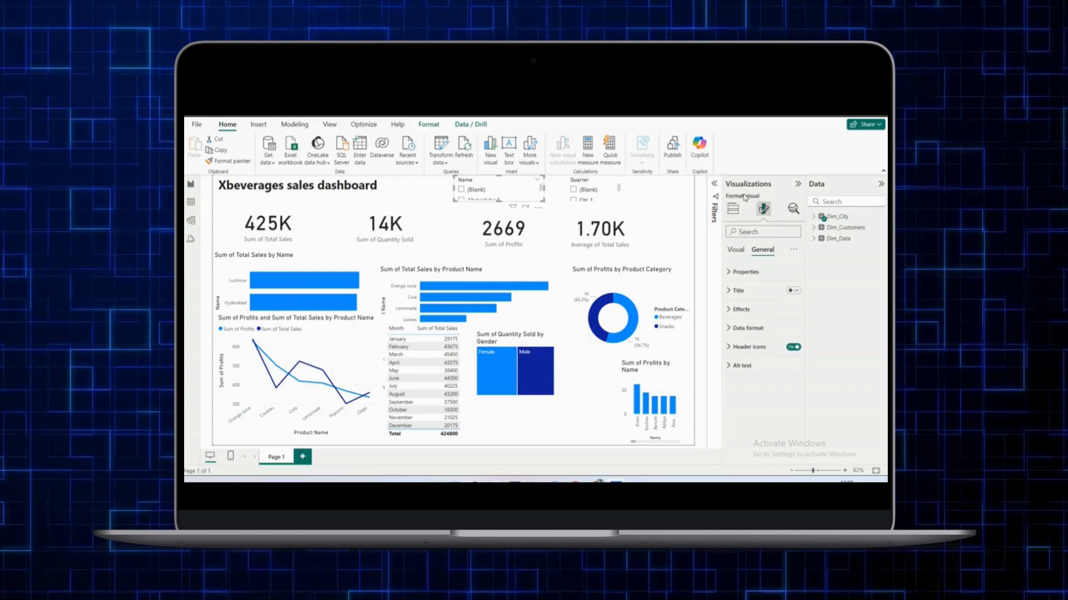
click(736, 250)
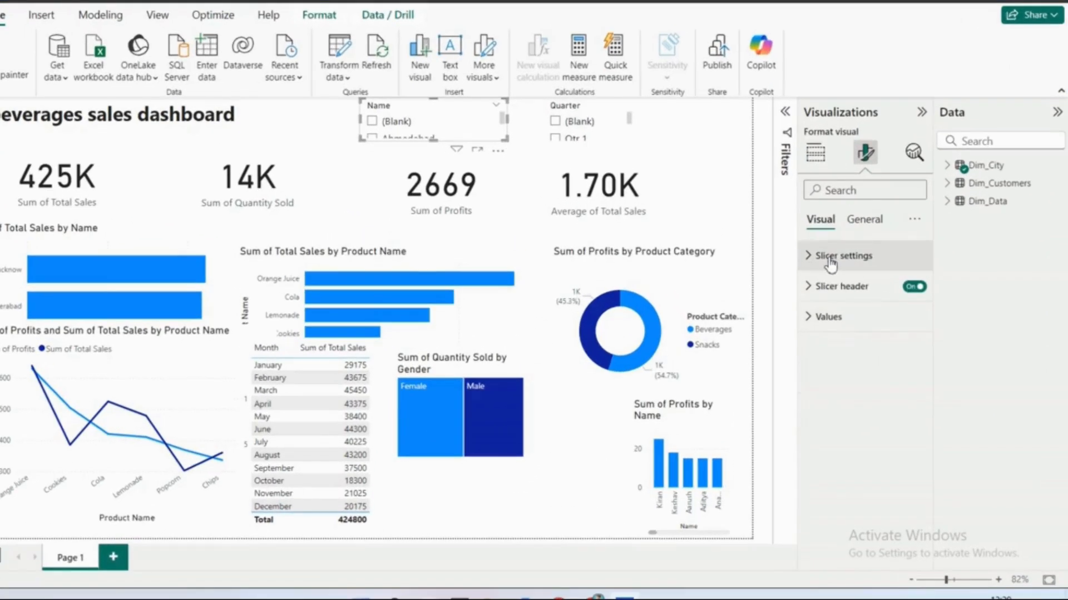
click(830, 261)
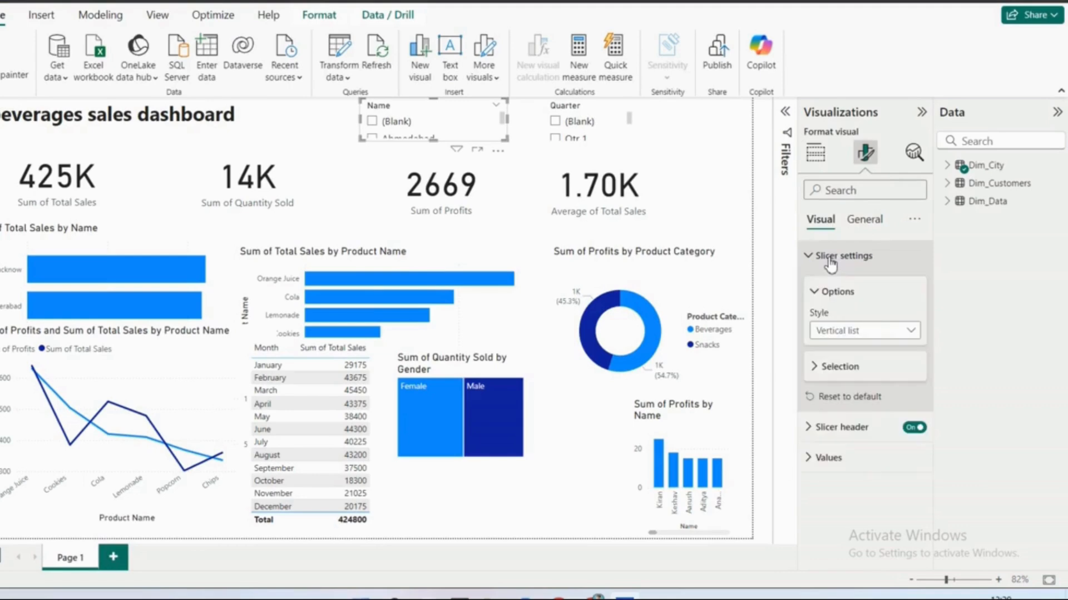
click(839, 333)
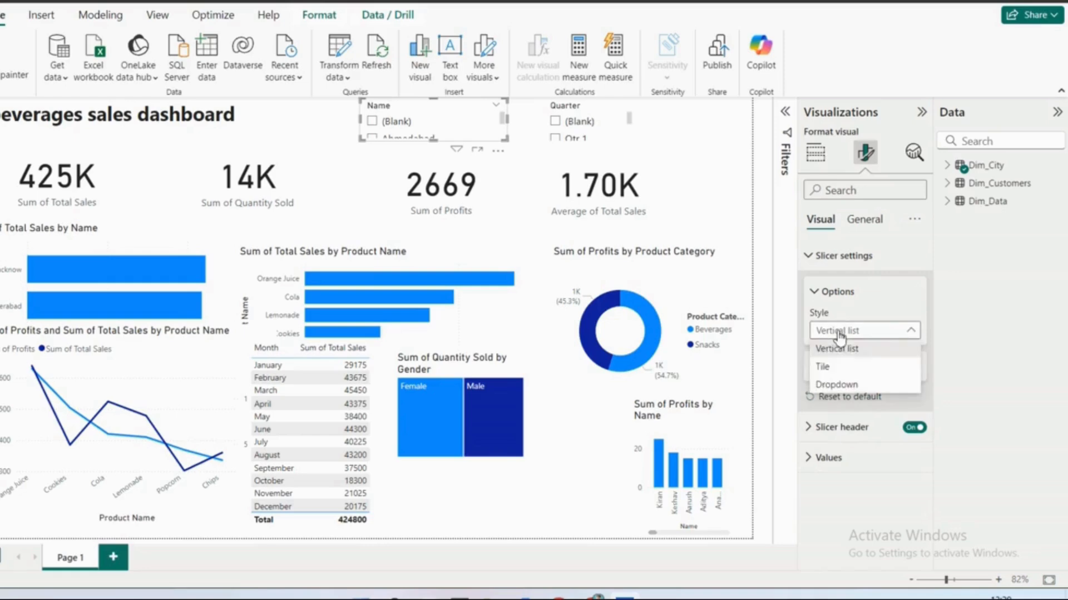
click(844, 386)
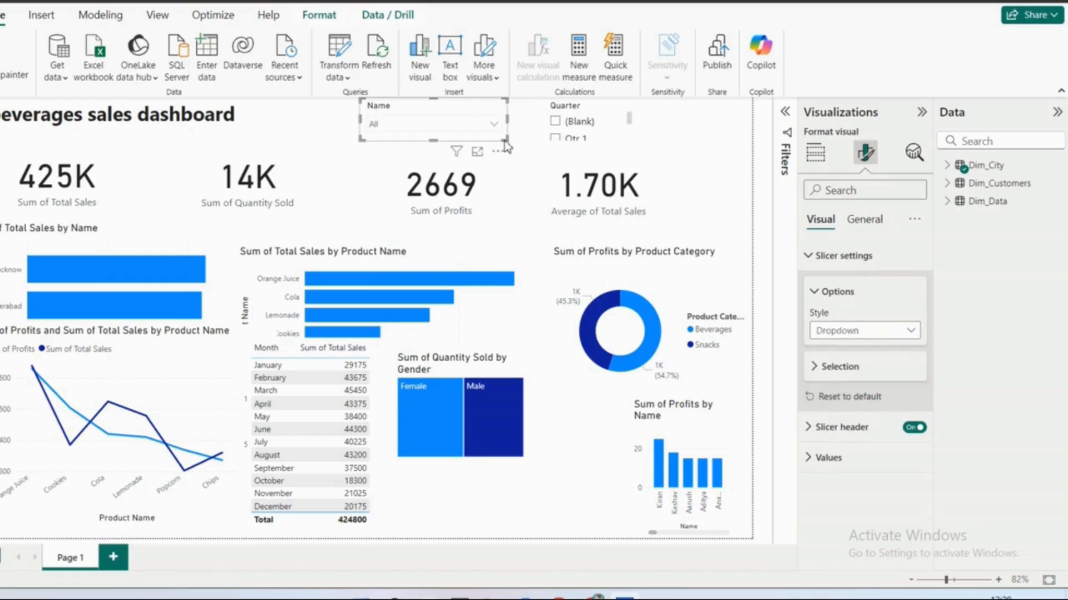
drag(504, 141, 495, 138)
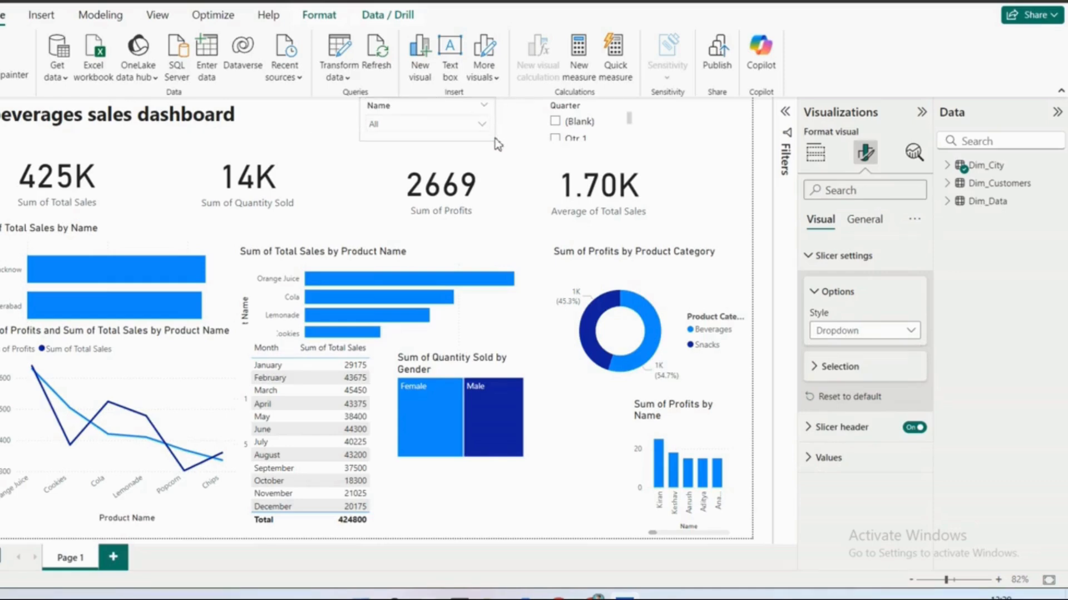
click(553, 138)
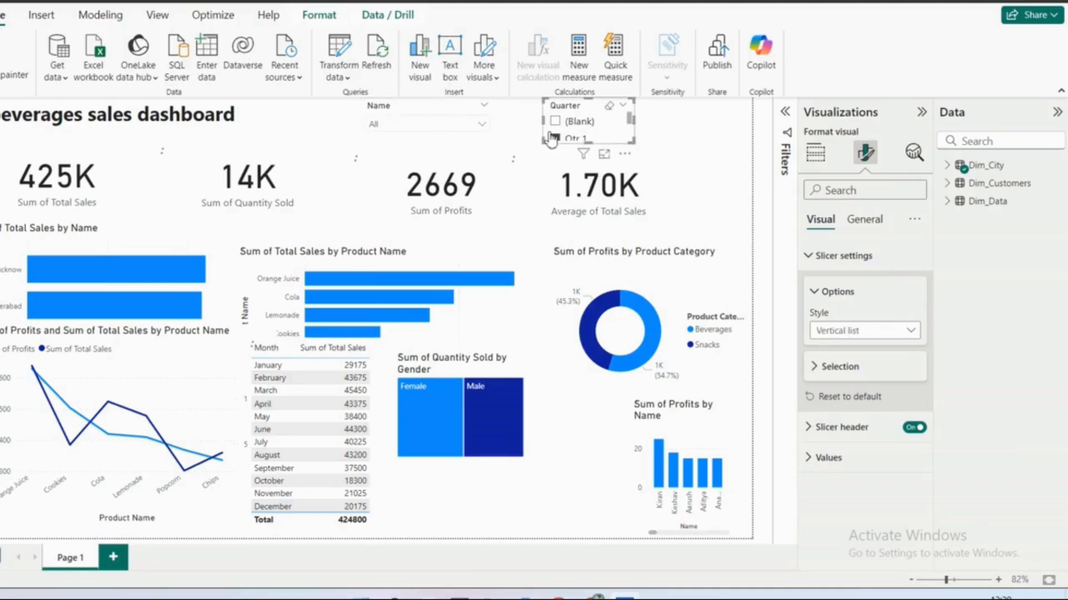
click(421, 155)
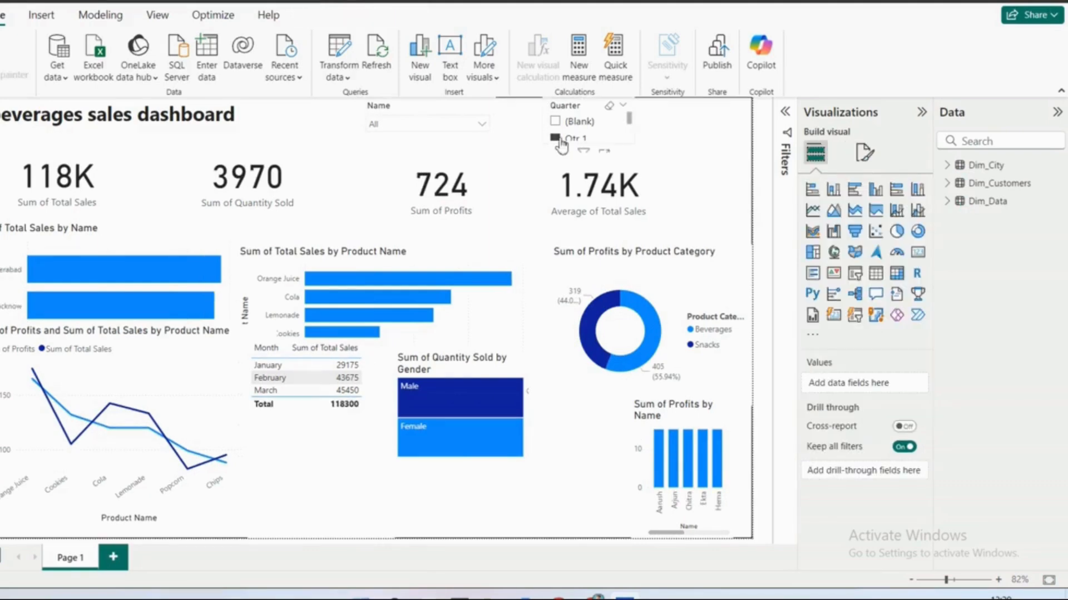
click(556, 139)
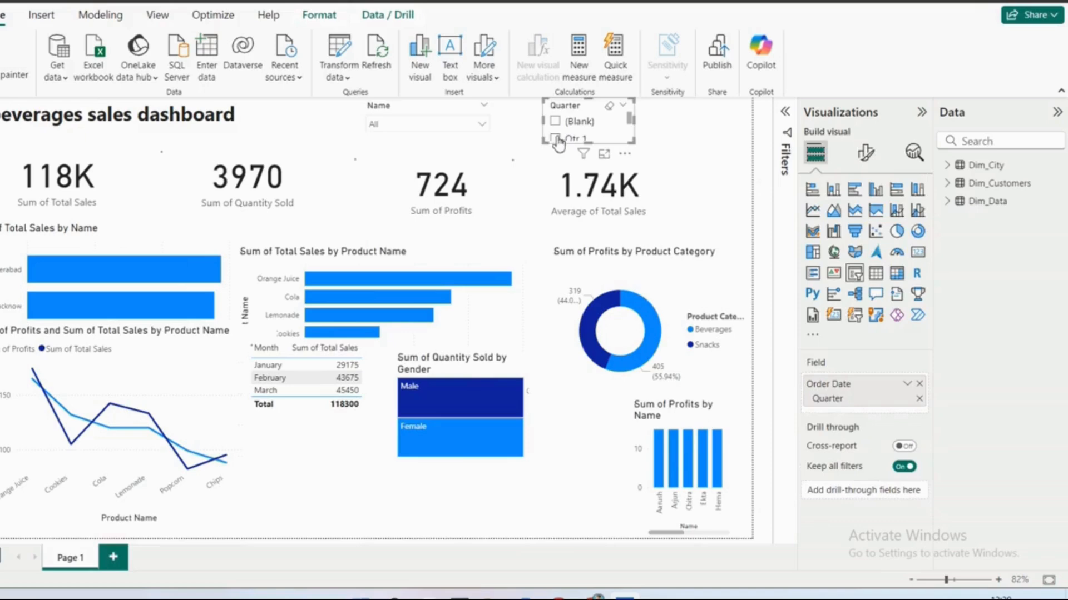
- Increase the Name slicer's header font size to 13
click(493, 123)
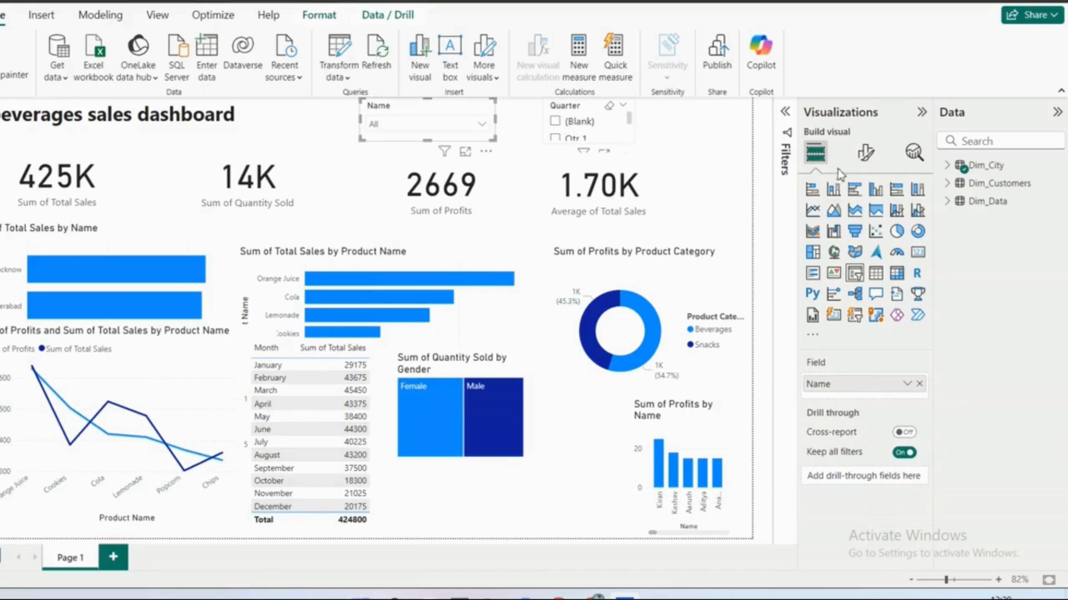
click(868, 155)
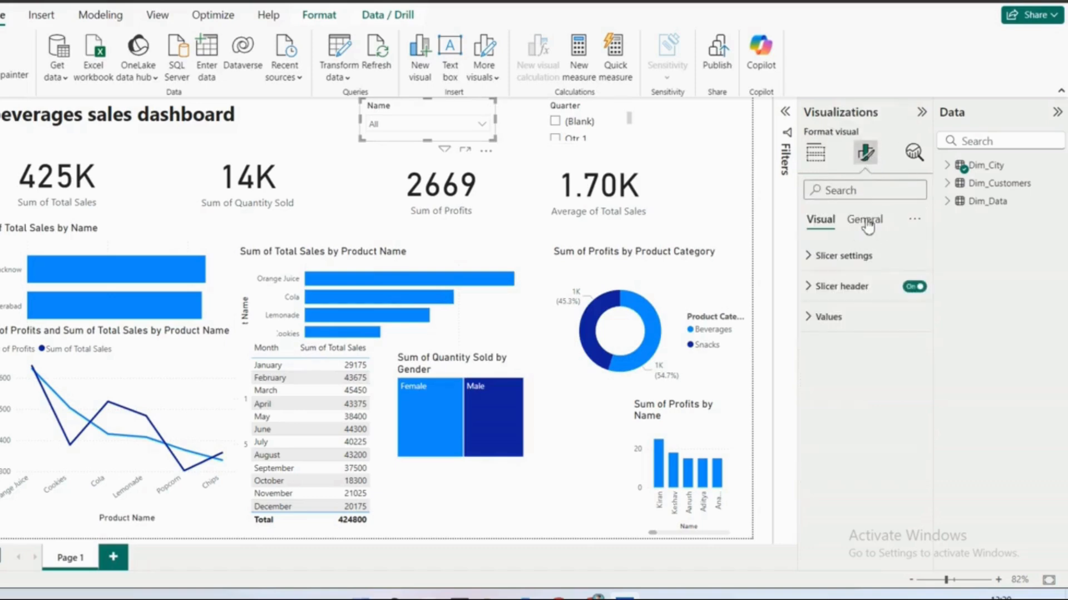
click(865, 223)
click(828, 223)
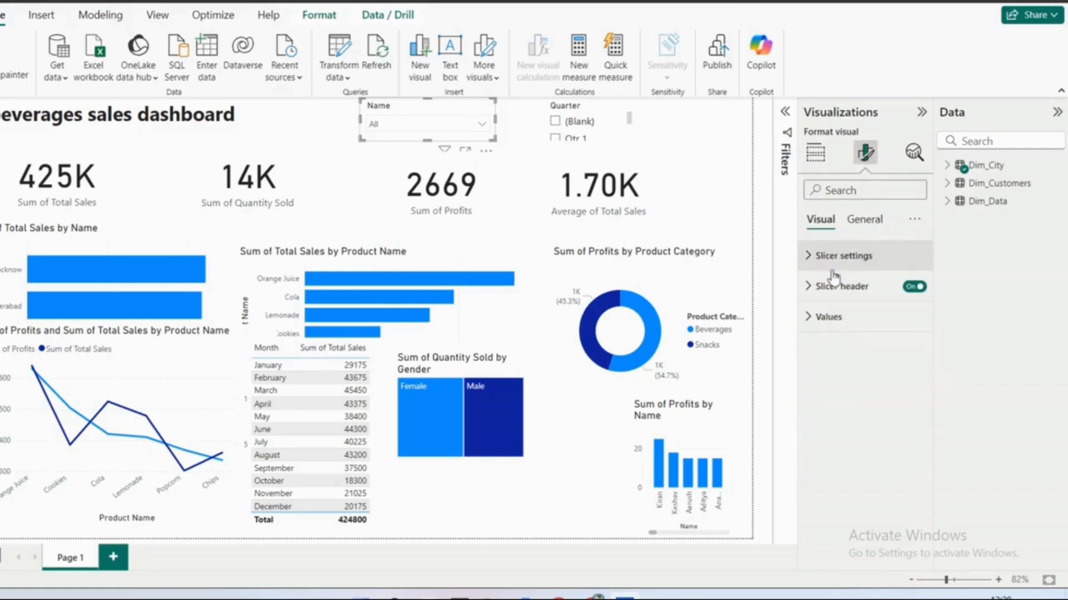
click(832, 255)
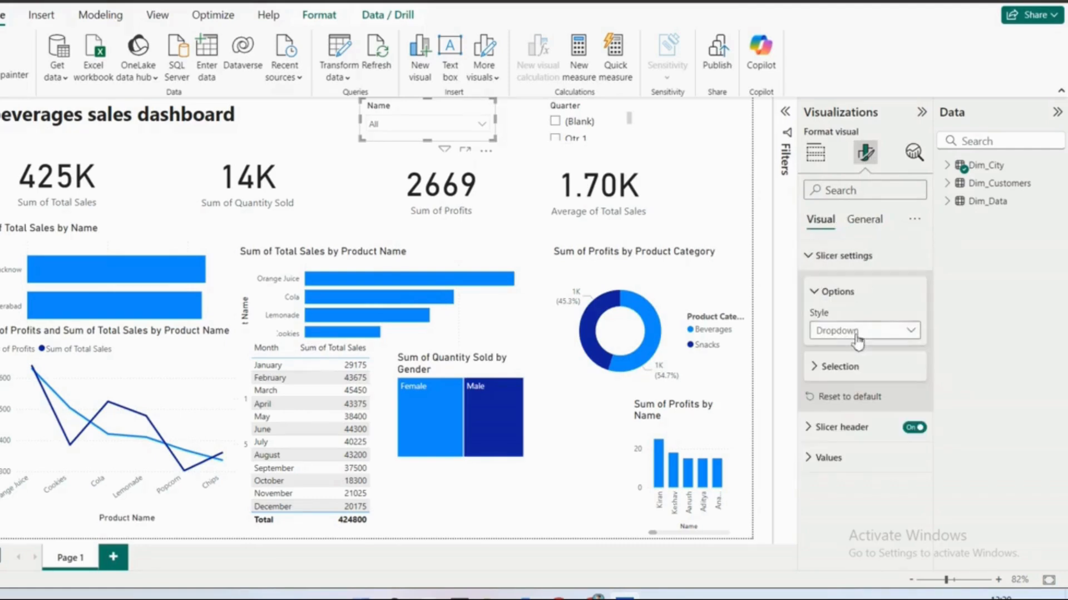
click(837, 428)
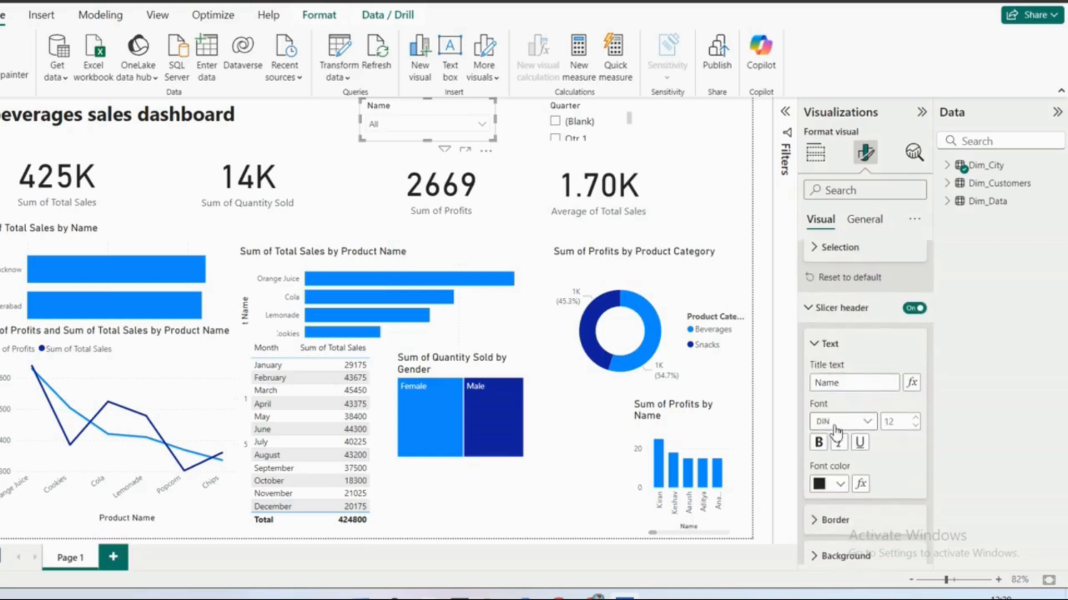
click(917, 426)
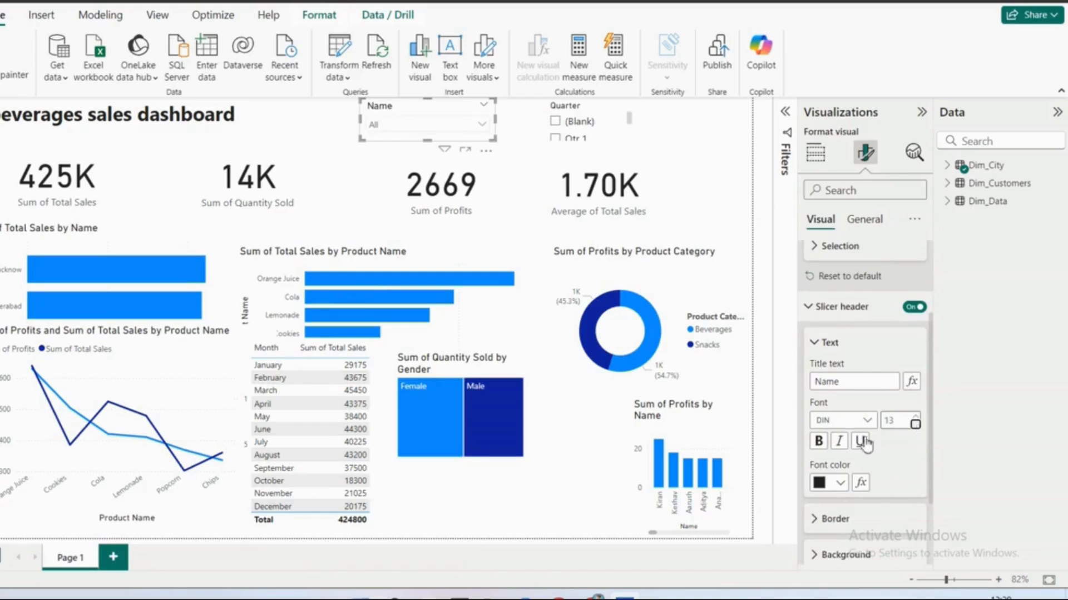
- Give the Name slicer's header a custom light green background, #65D15B
scroll(846, 482, down, 3)
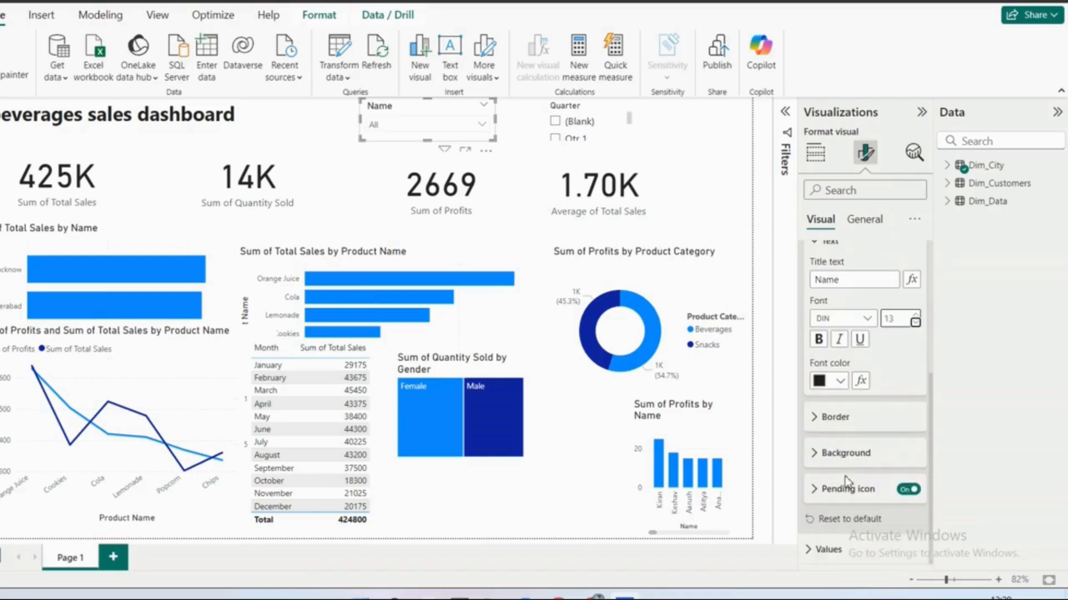
click(843, 453)
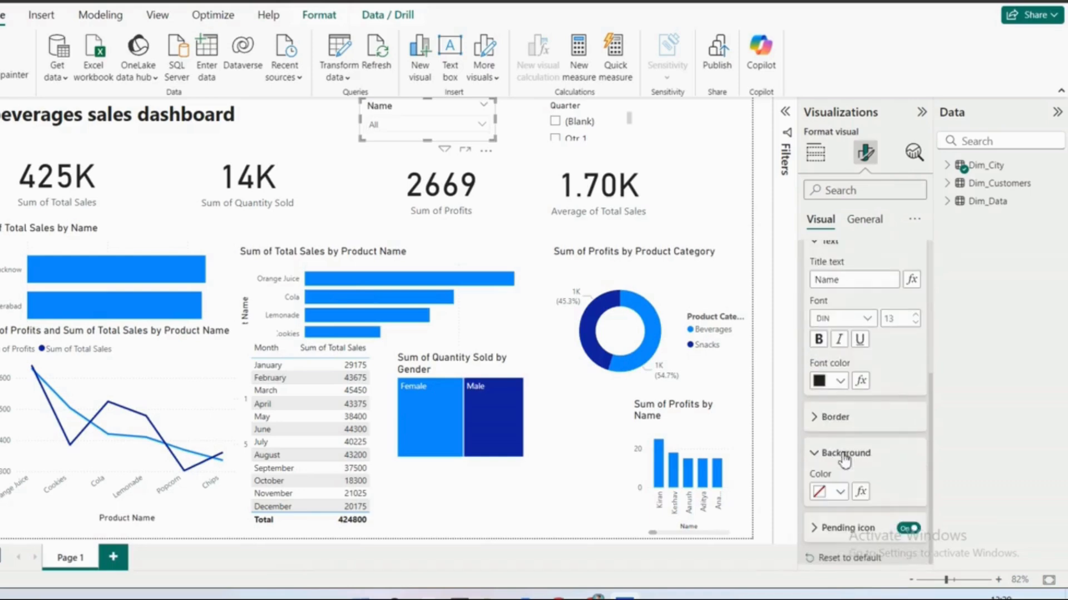
scroll(843, 459, down, 1)
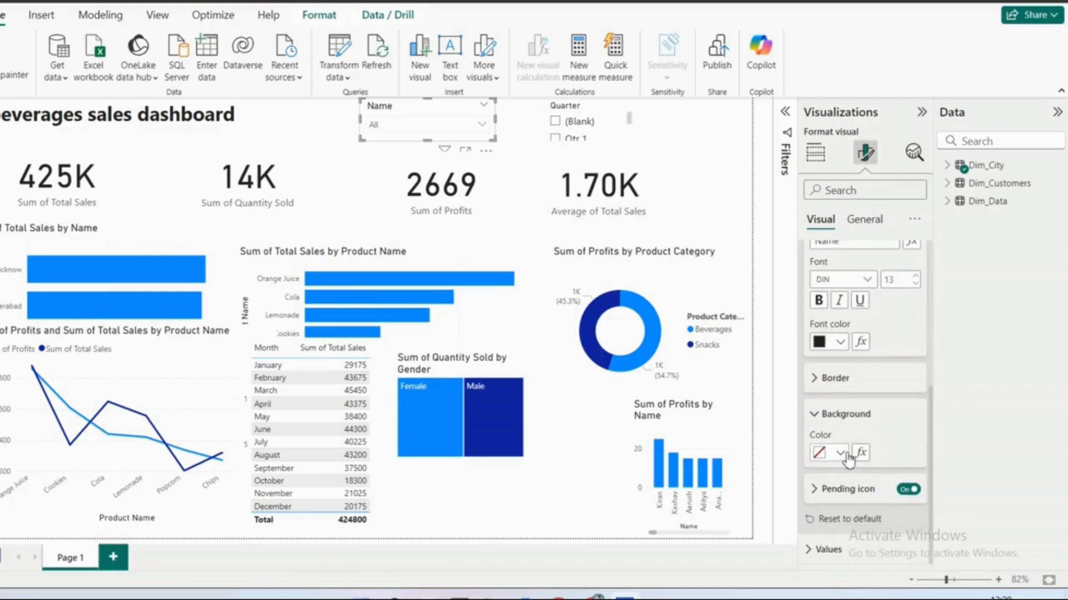
click(841, 455)
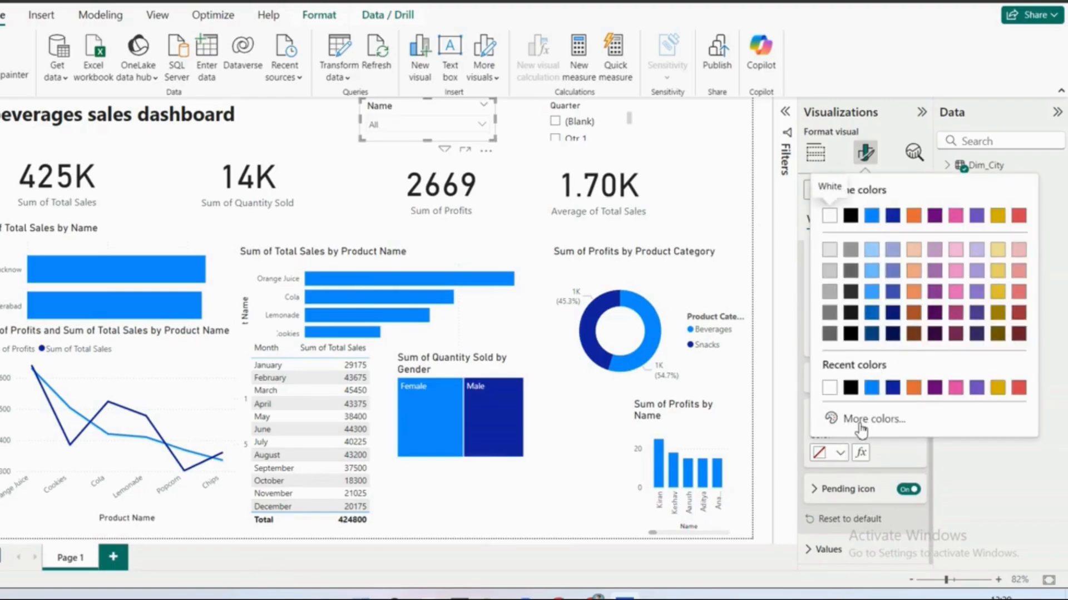
click(855, 427)
click(888, 370)
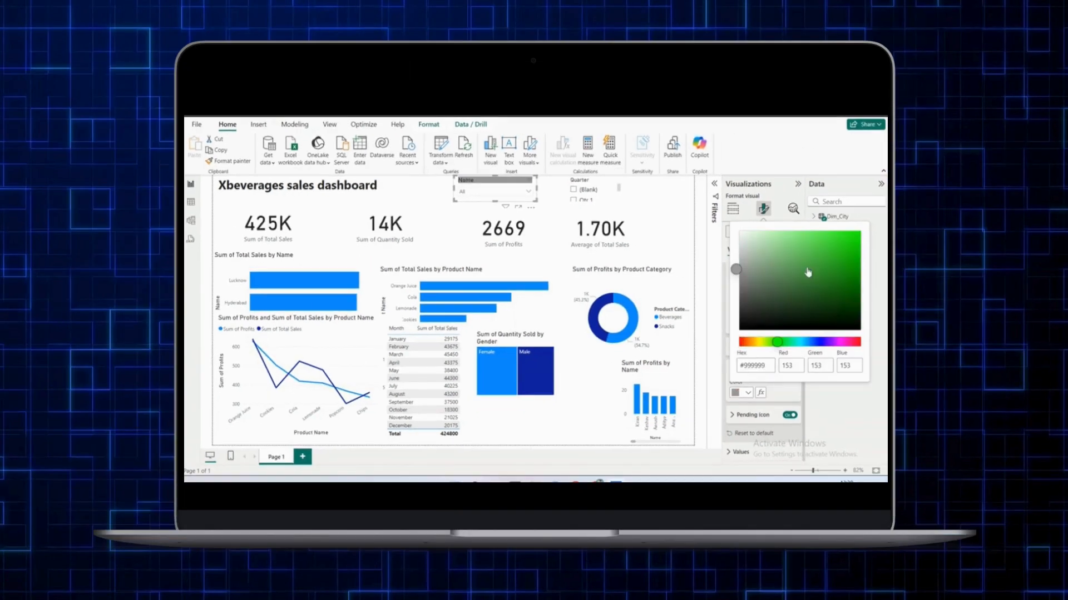
click(806, 249)
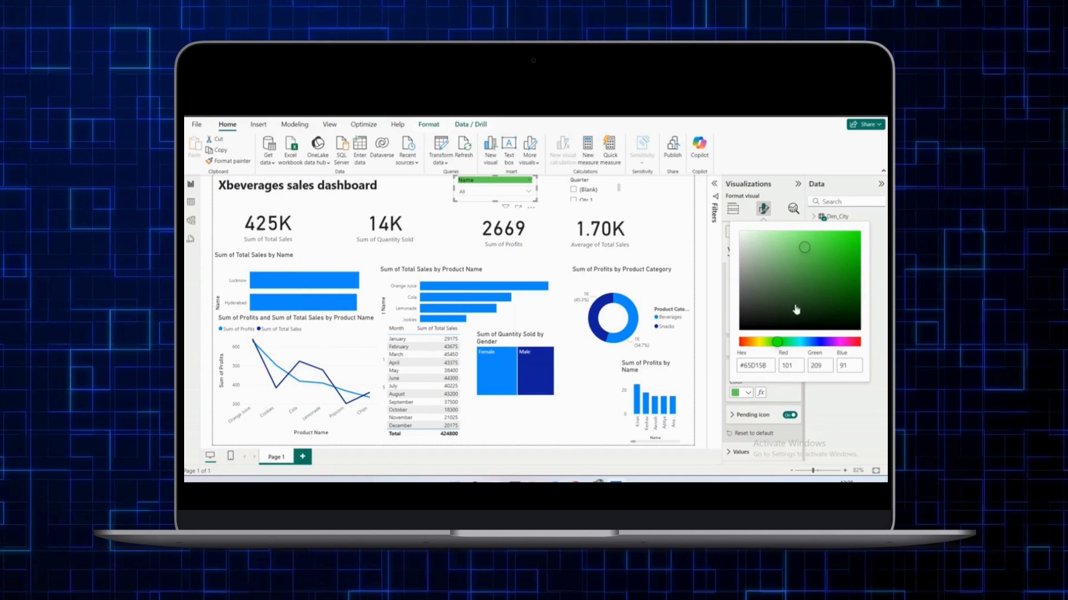
click(730, 327)
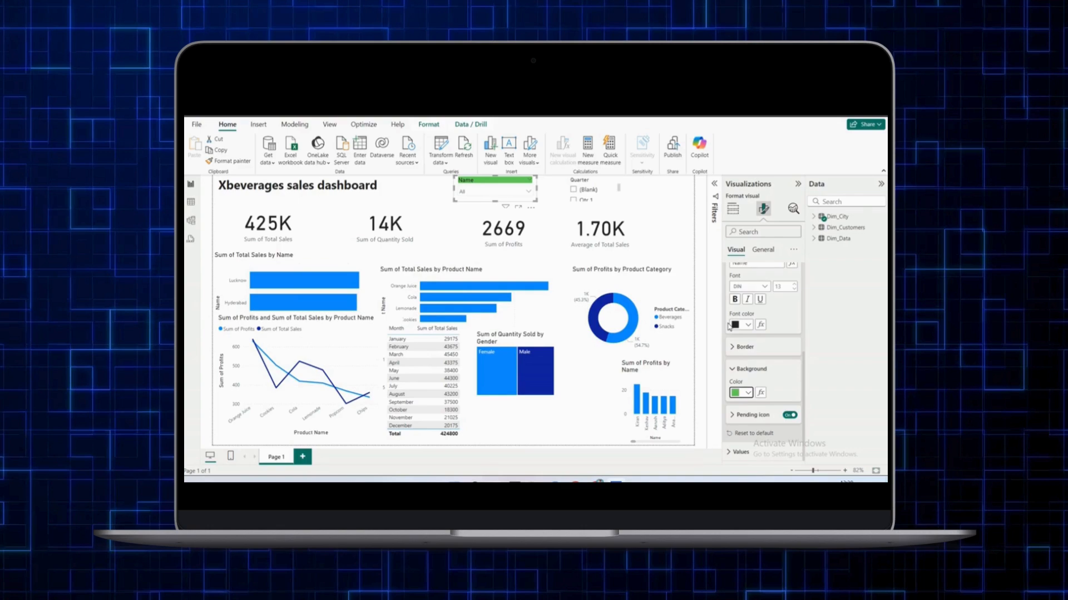
- Set the Name slicer's header background to the custom darker green #2CA40E and its header font color to white
click(748, 393)
click(753, 377)
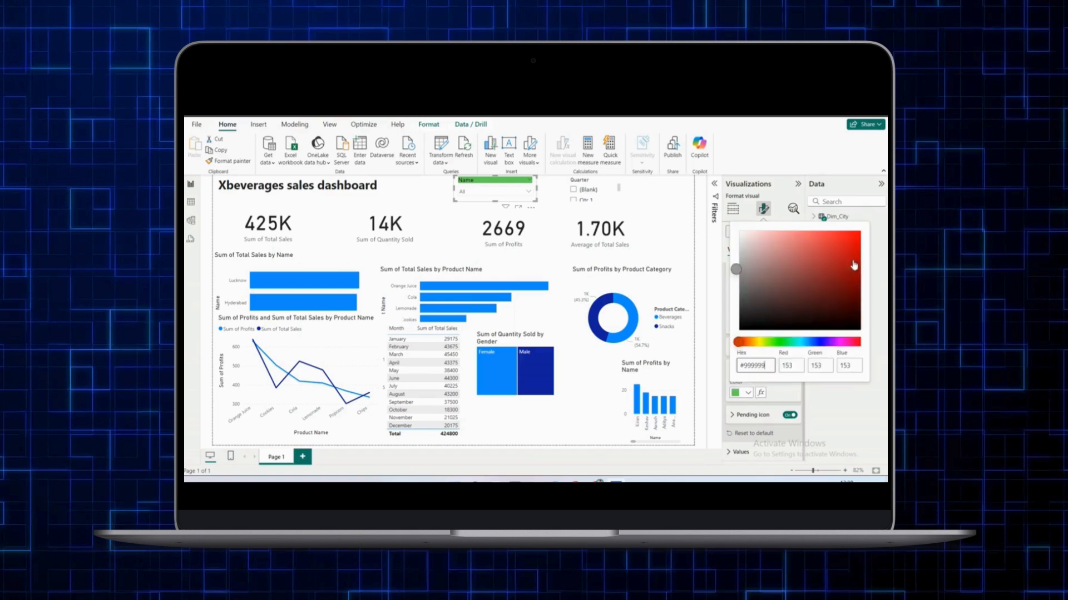
click(776, 343)
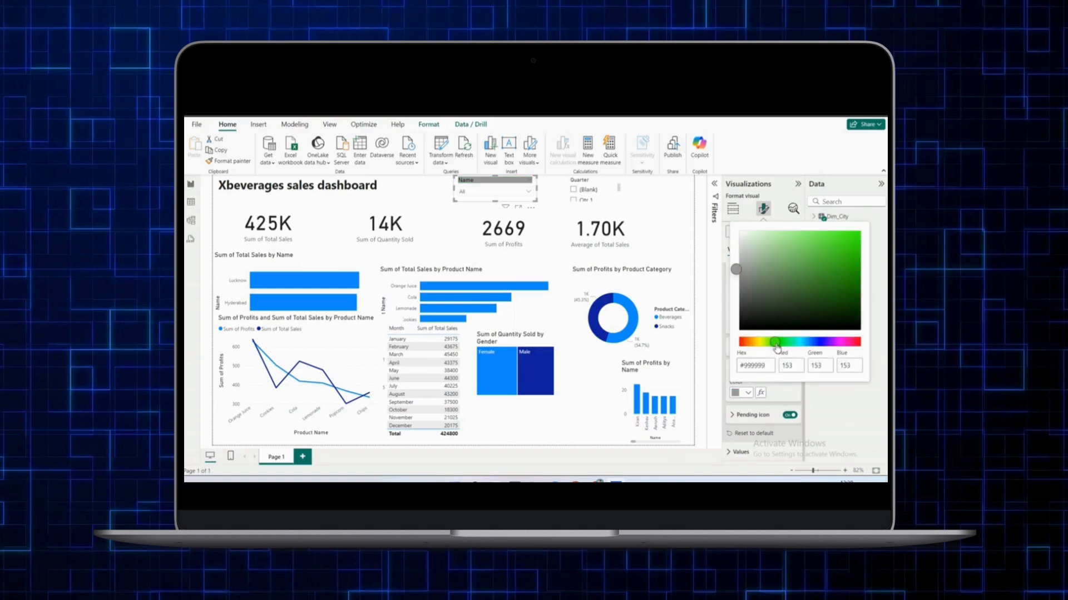
click(846, 265)
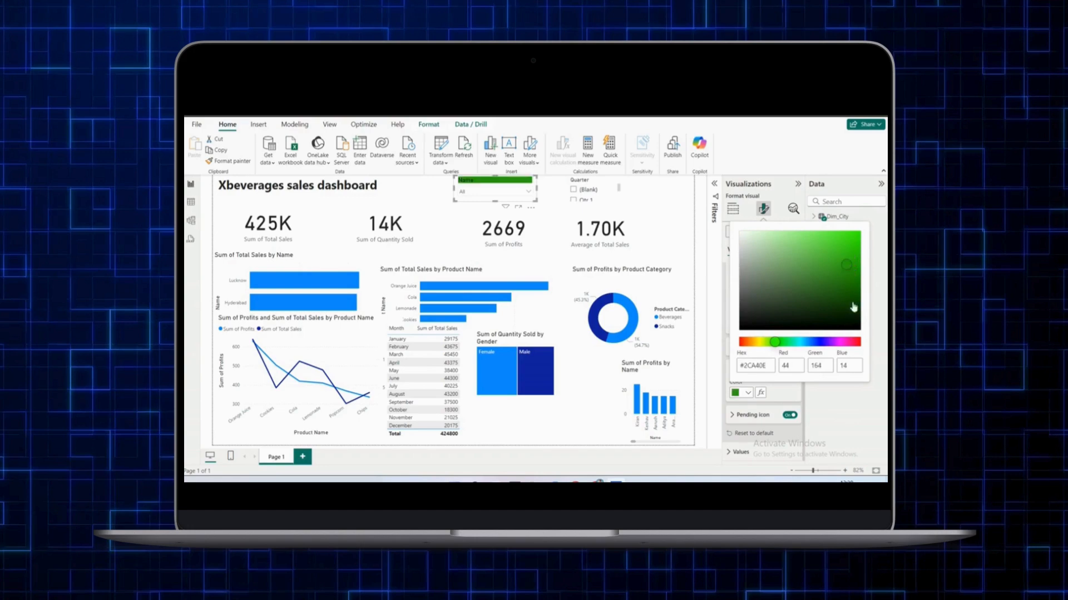
click(780, 397)
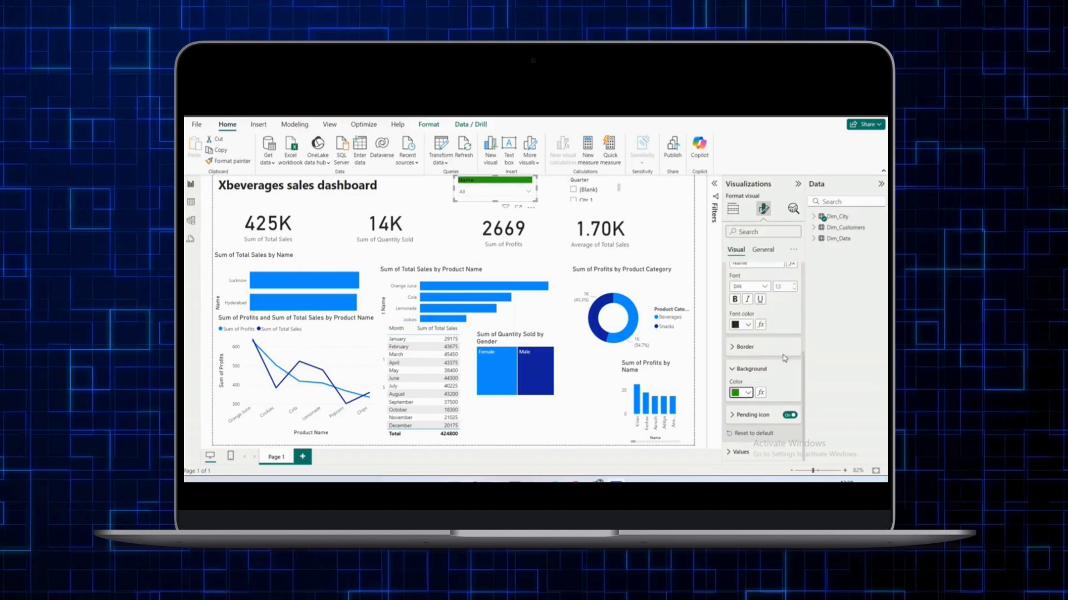
click(748, 325)
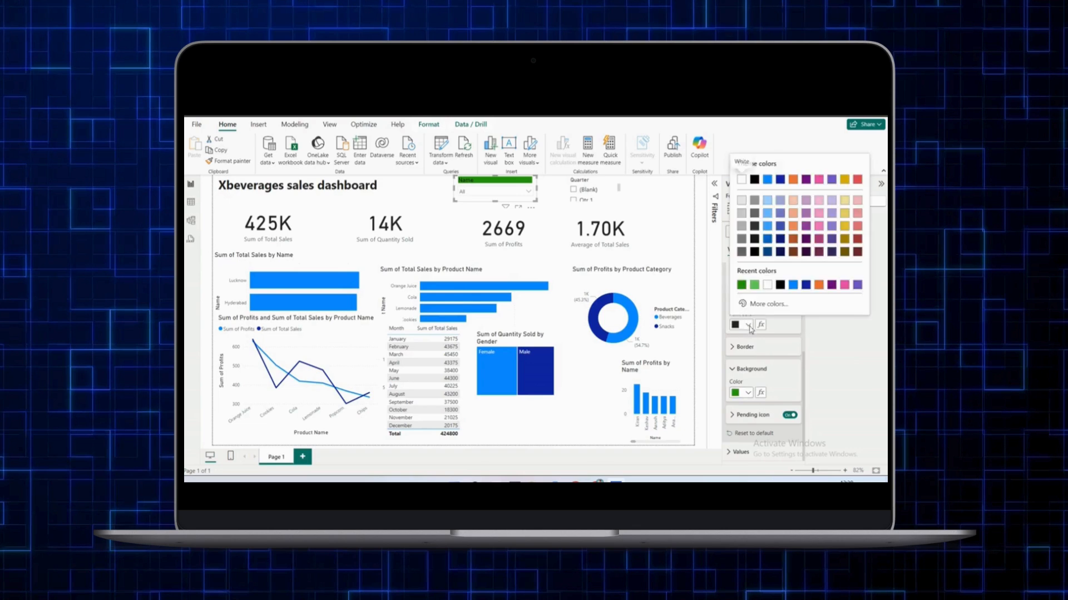
click(768, 285)
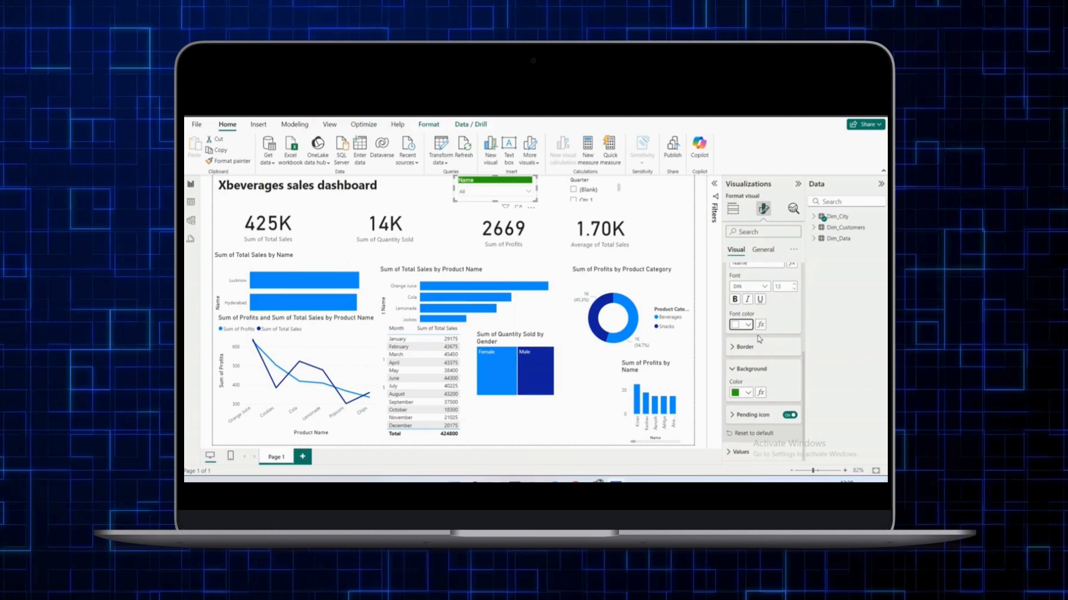
- Set the font color of the Name slicer's values to the recently used dark green and check it in the slicer's city list
click(740, 452)
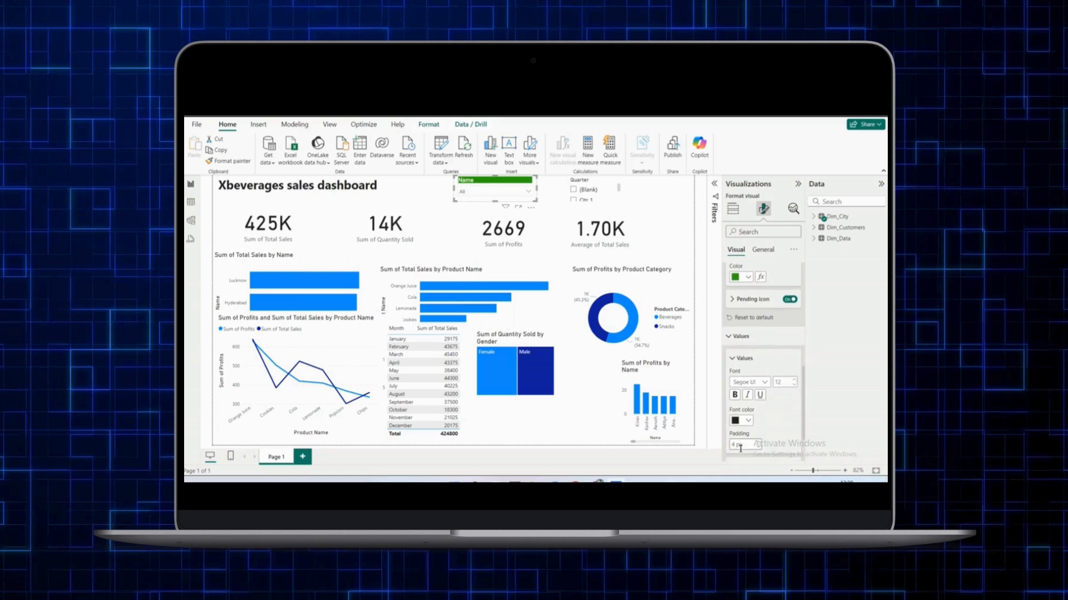
scroll(770, 418, down, 2)
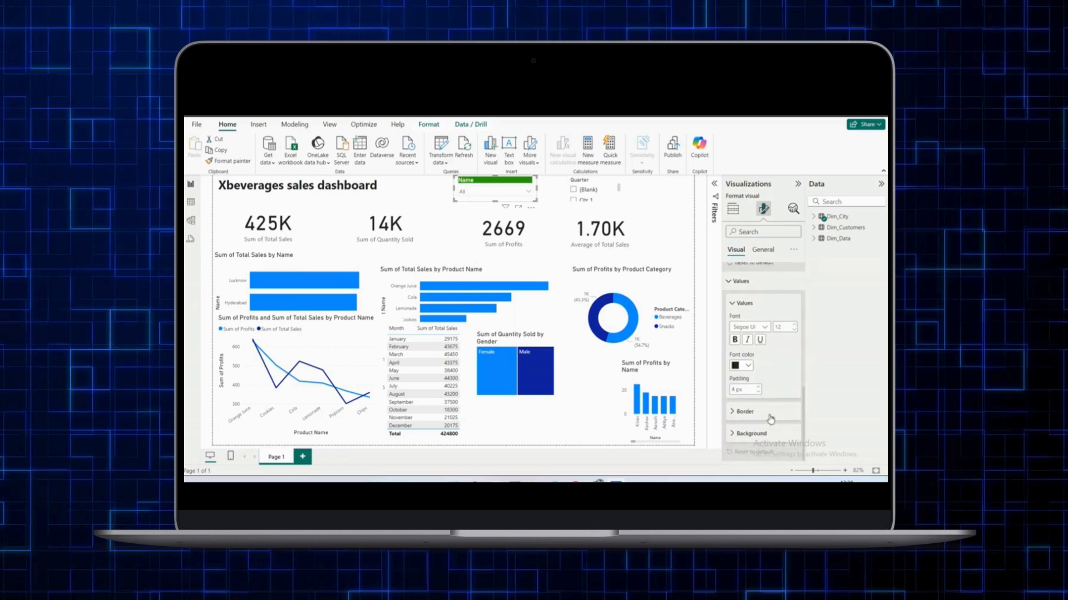
click(748, 367)
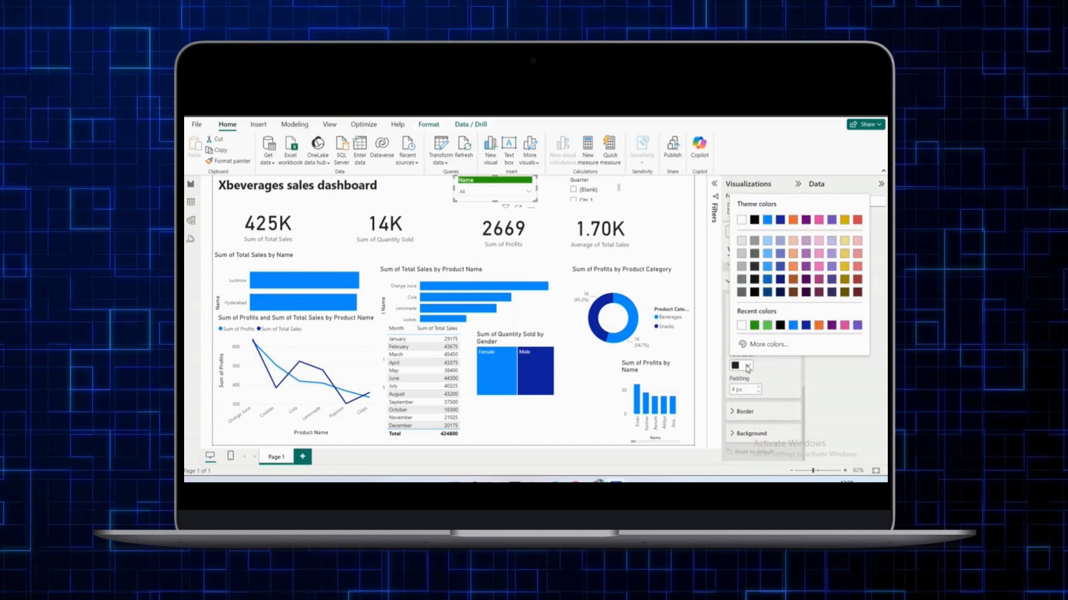
click(754, 326)
click(529, 194)
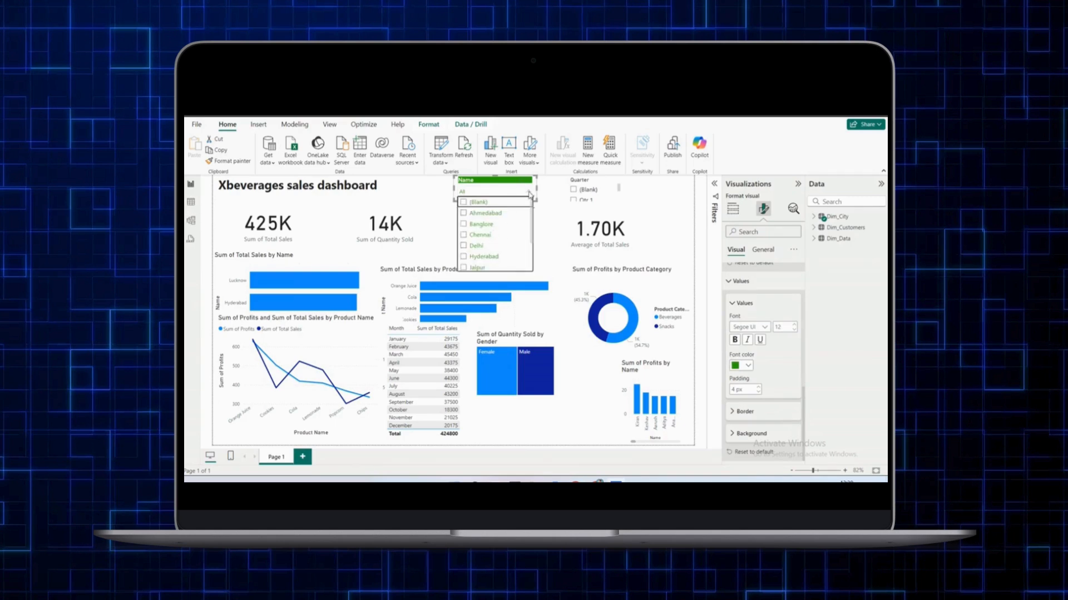
click(528, 194)
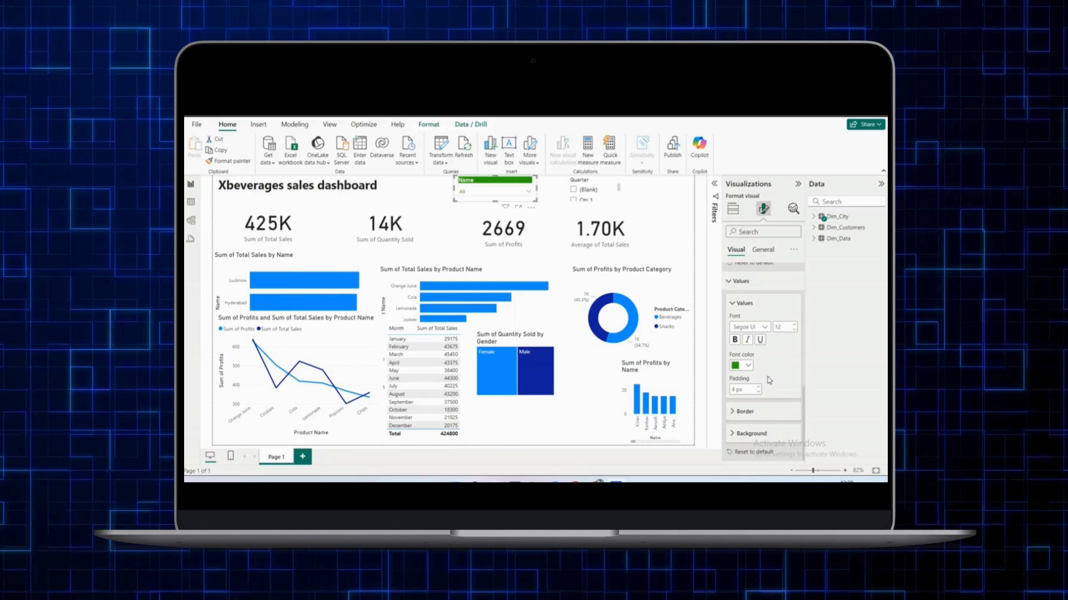
- Set the Name slicer's overall background to the recently used light green with 0% transparency
click(764, 250)
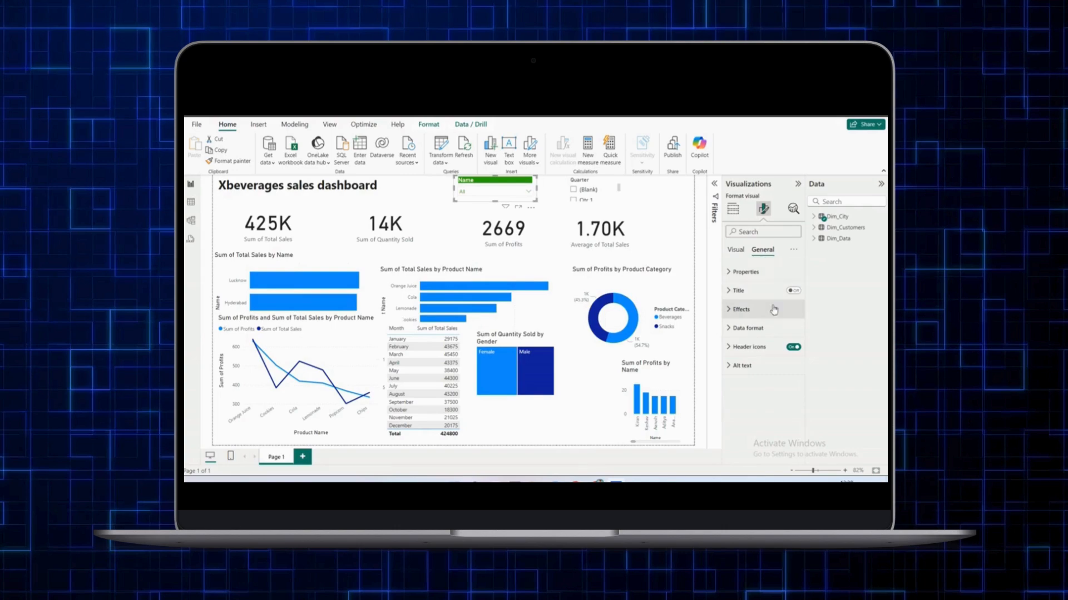
click(742, 310)
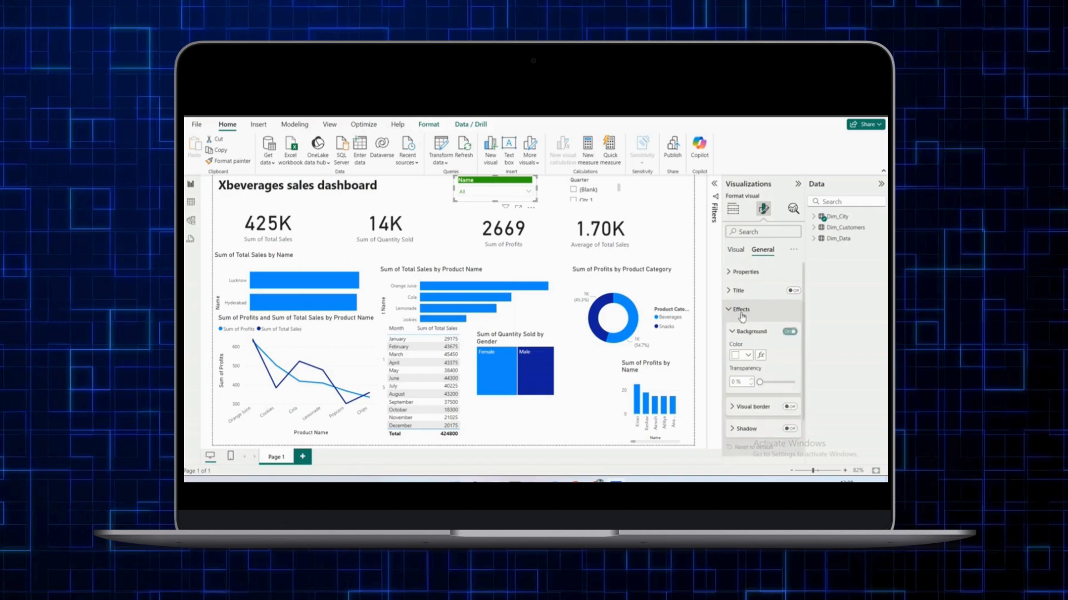
click(748, 355)
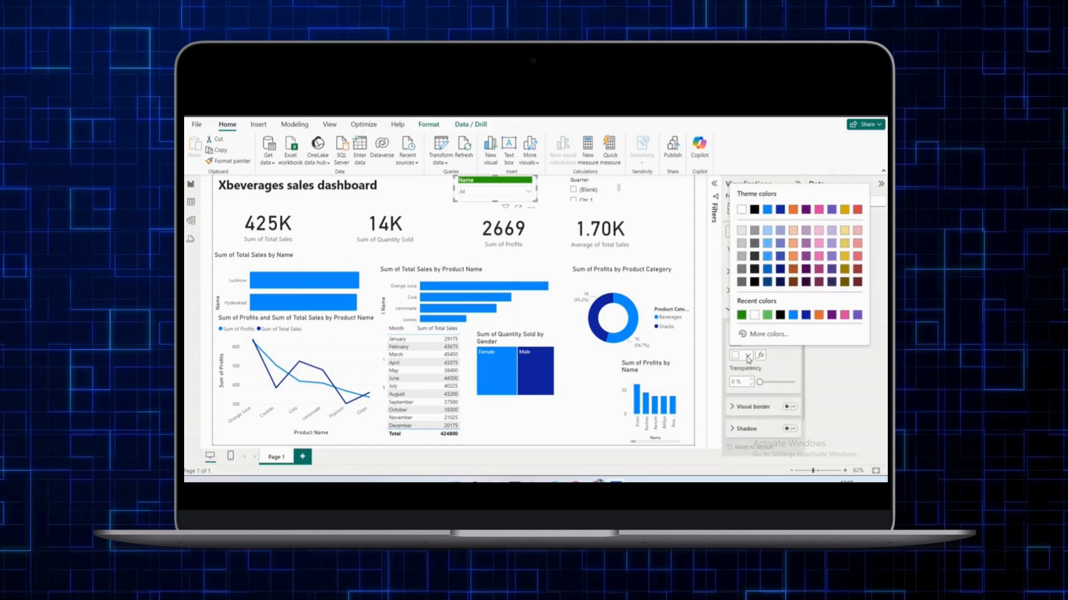
click(767, 315)
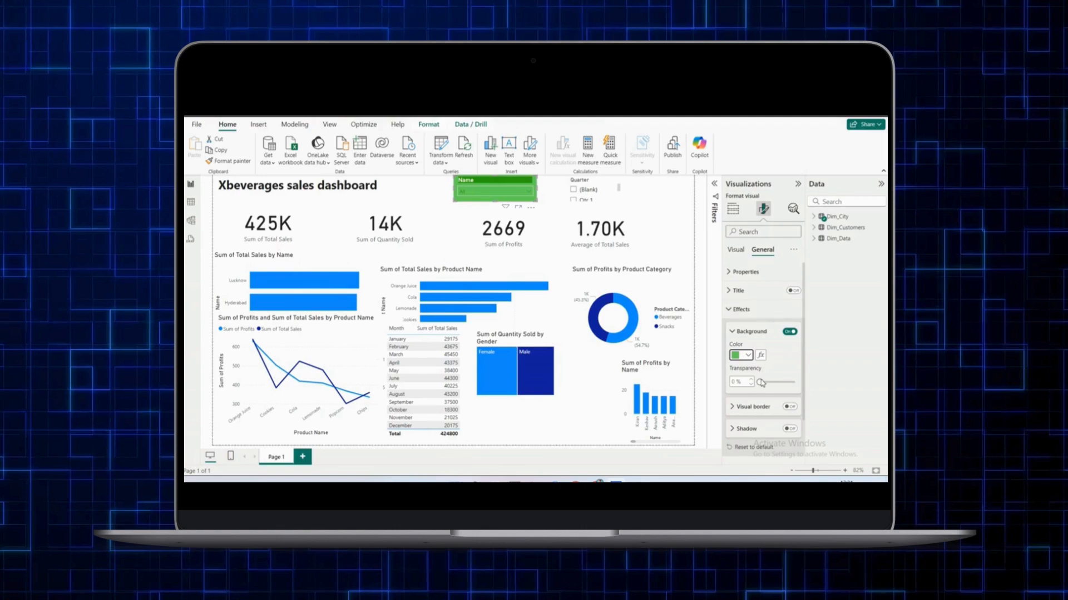
drag(760, 382, 775, 383)
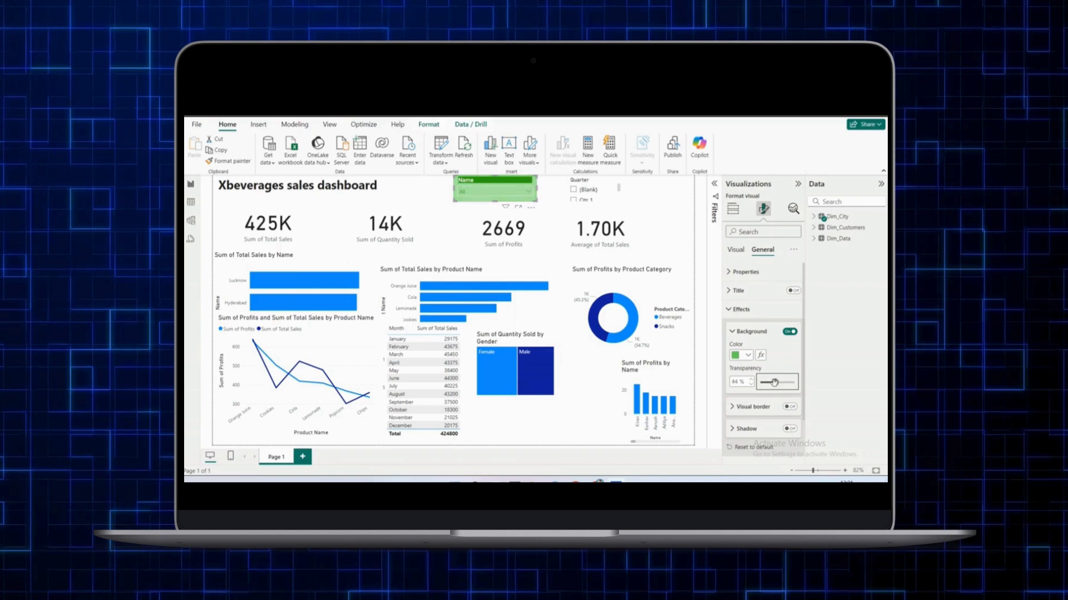
drag(774, 382, 760, 384)
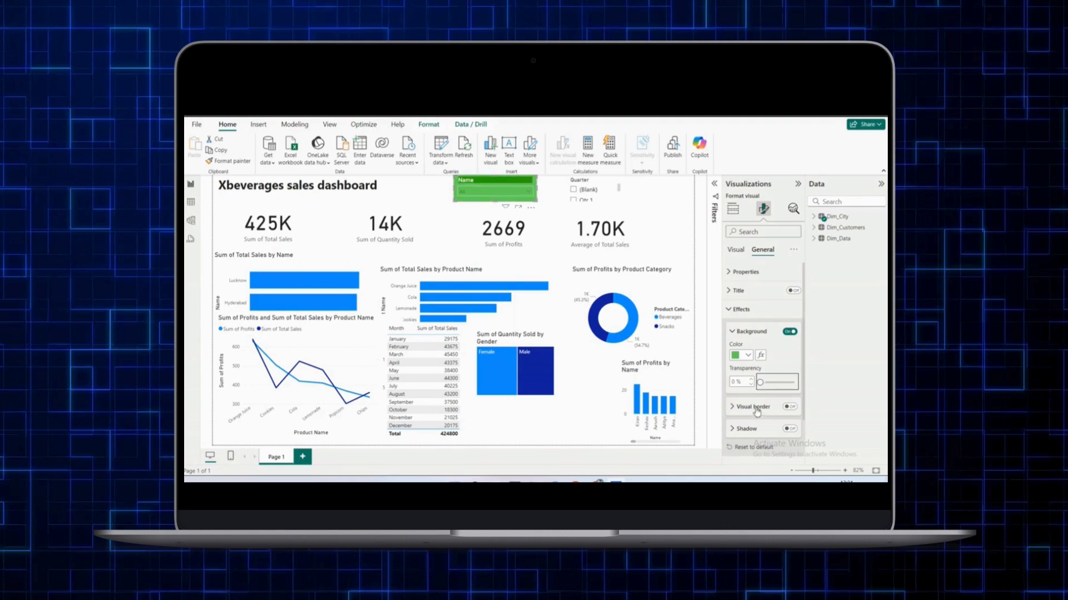
scroll(755, 315, down, 2)
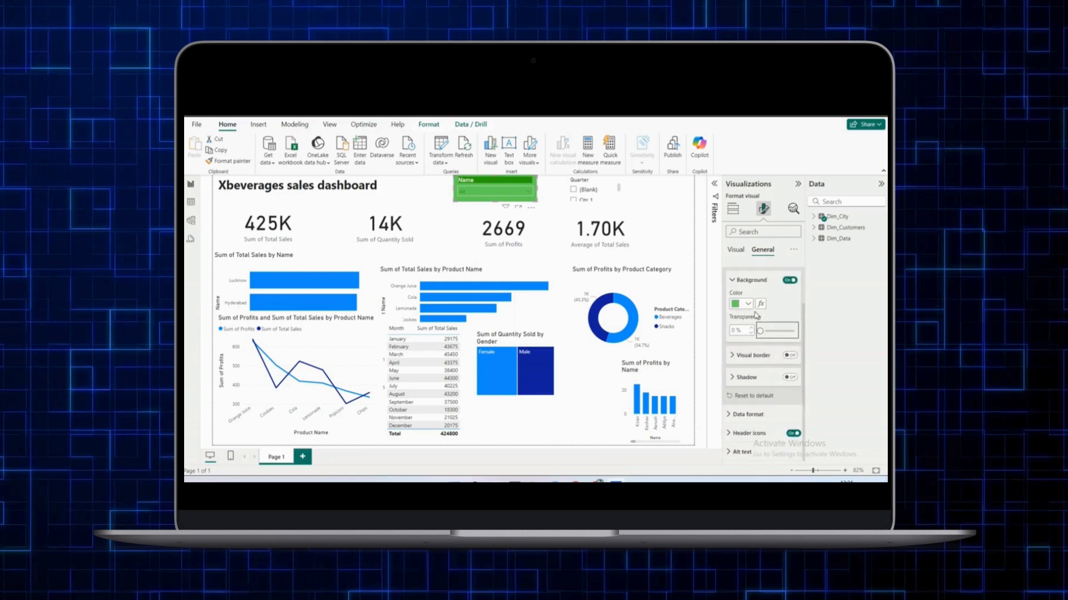
- Change the font color of the Name slicer's header text to black
click(737, 251)
scroll(779, 397, down, 3)
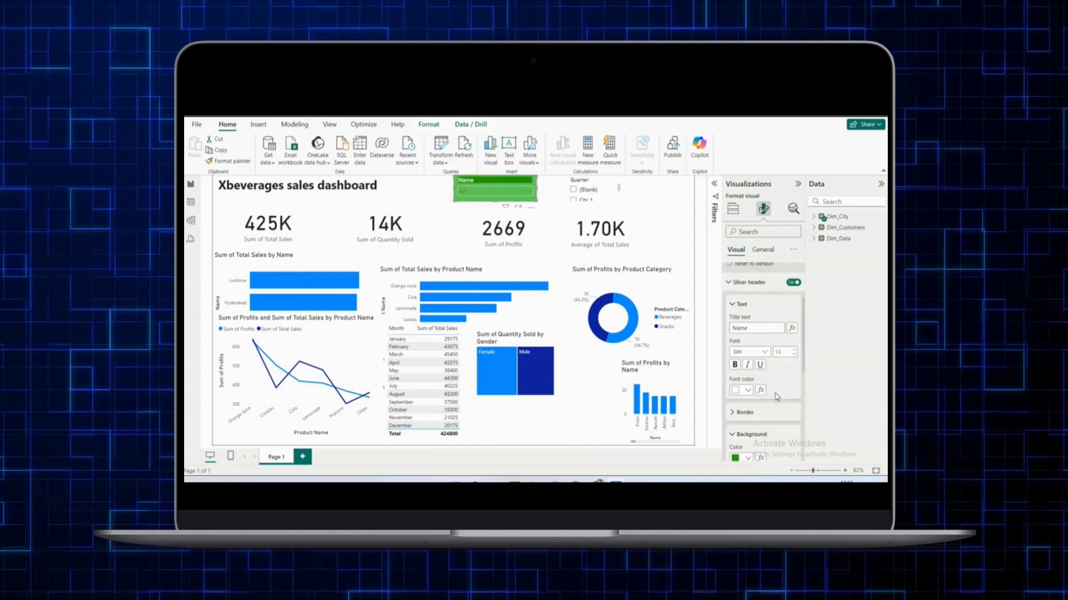
scroll(748, 401, down, 3)
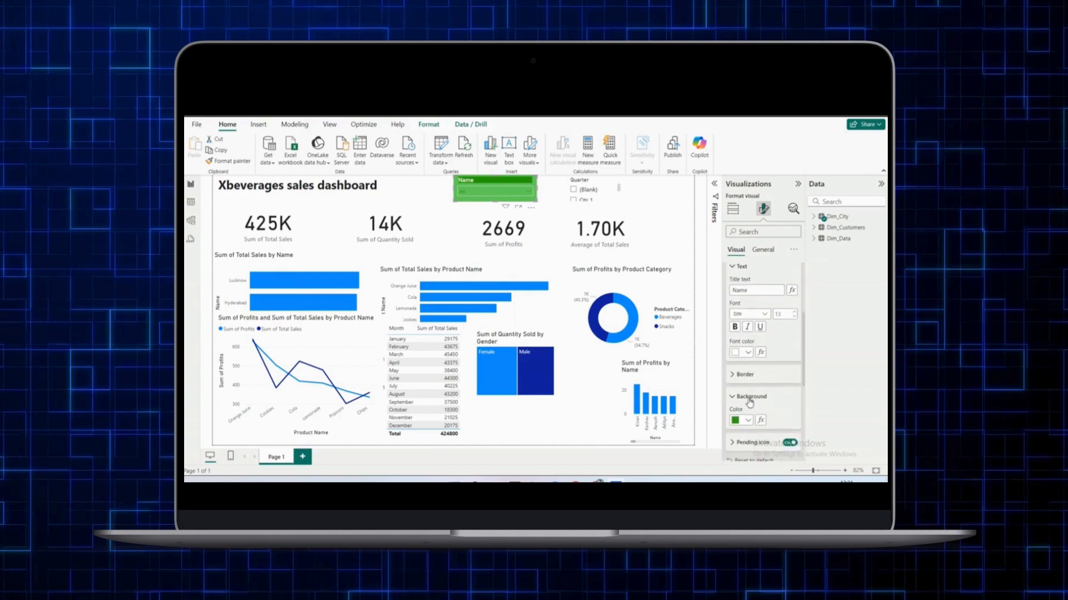
click(749, 353)
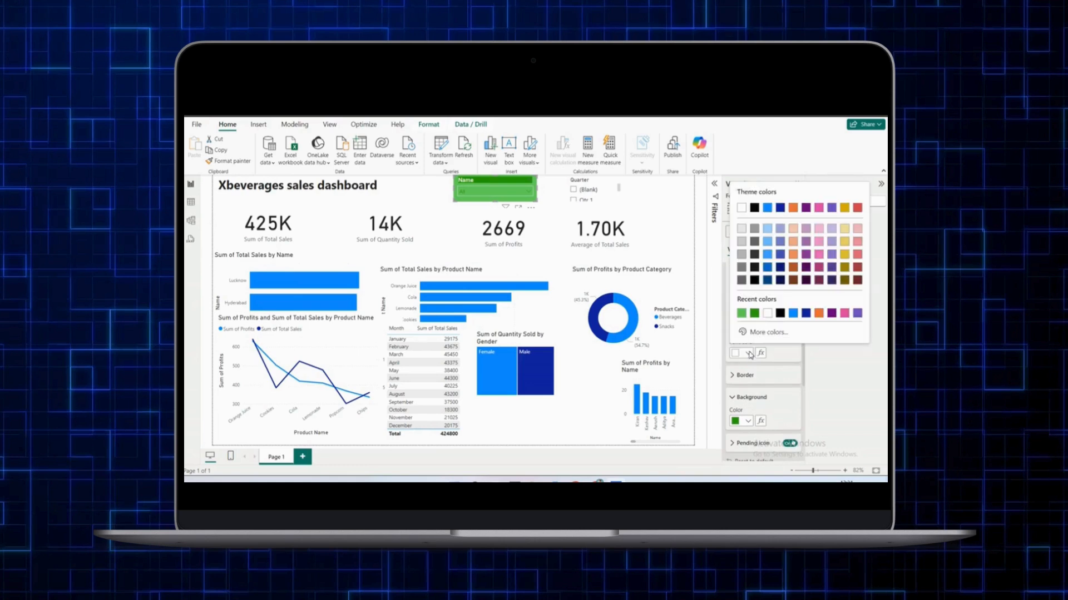
click(780, 314)
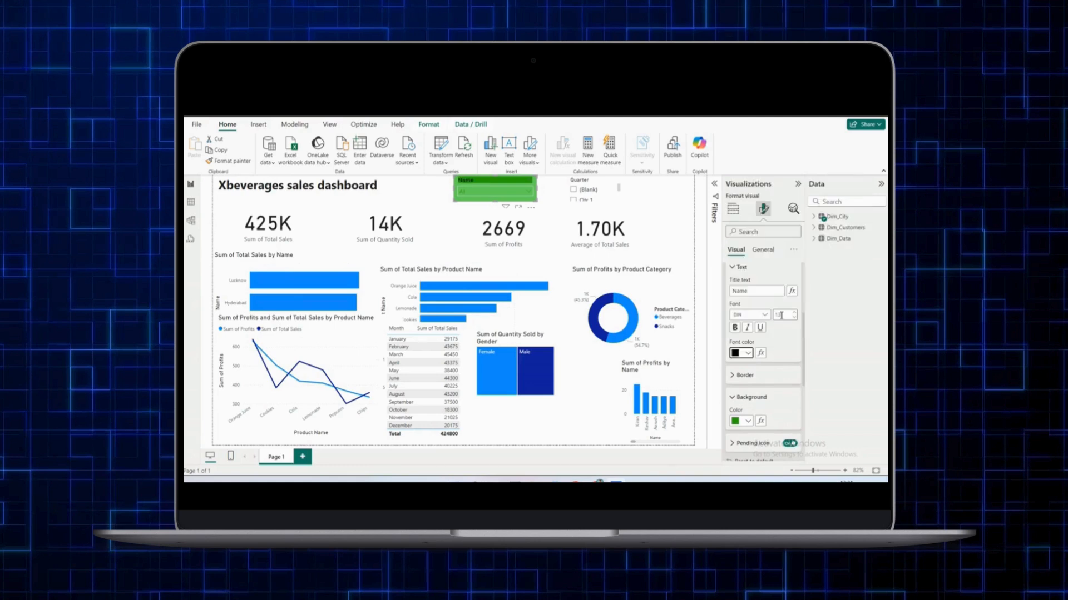
- Set the font color of the Name slicer's values to black and check it in the slicer's list
scroll(797, 412, down, 3)
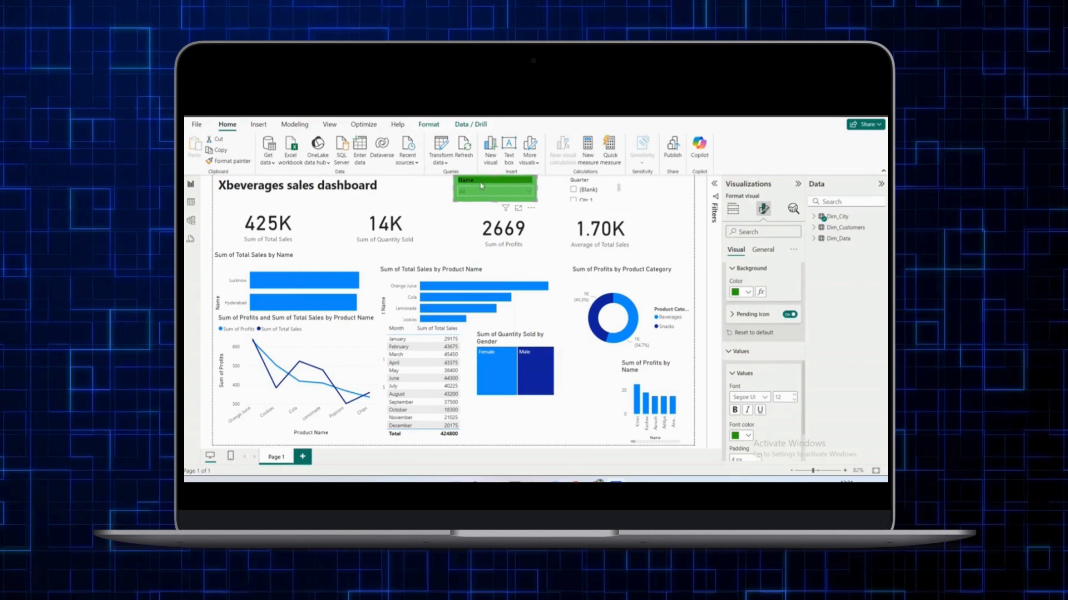
scroll(777, 390, down, 1)
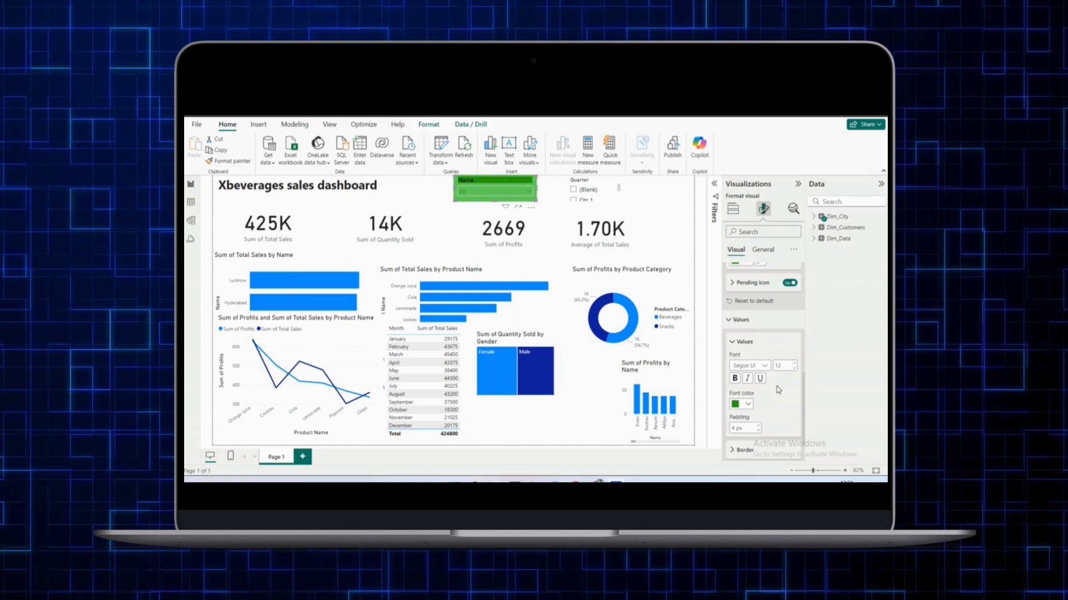
click(745, 404)
click(741, 363)
click(529, 192)
click(529, 191)
- Copy the Name slicer's formatting onto the Quarter slicer with Format painter, leaving (Blank) unselected
click(243, 164)
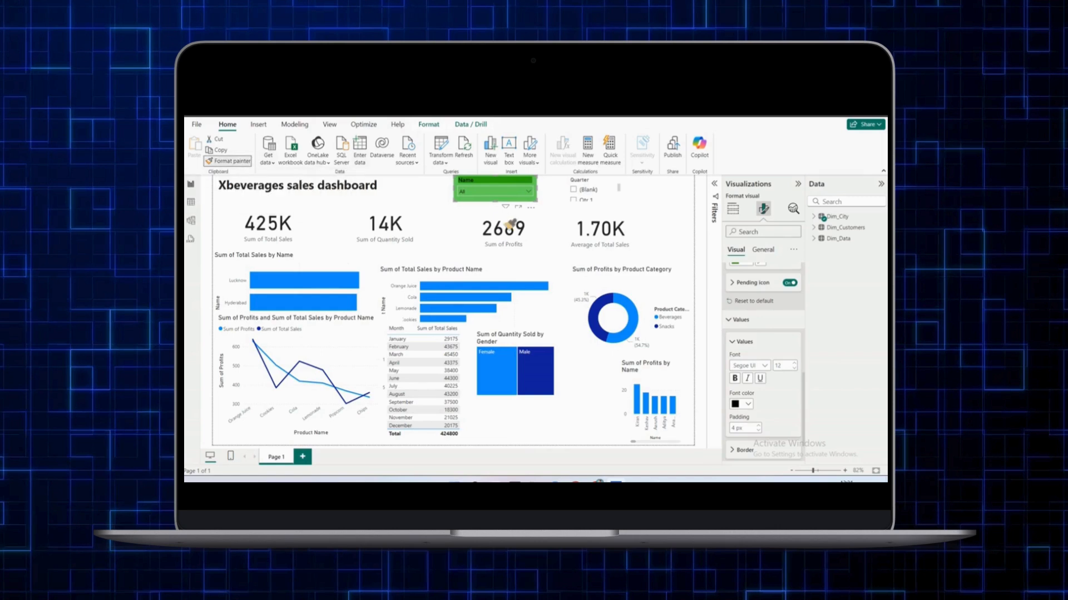
click(619, 198)
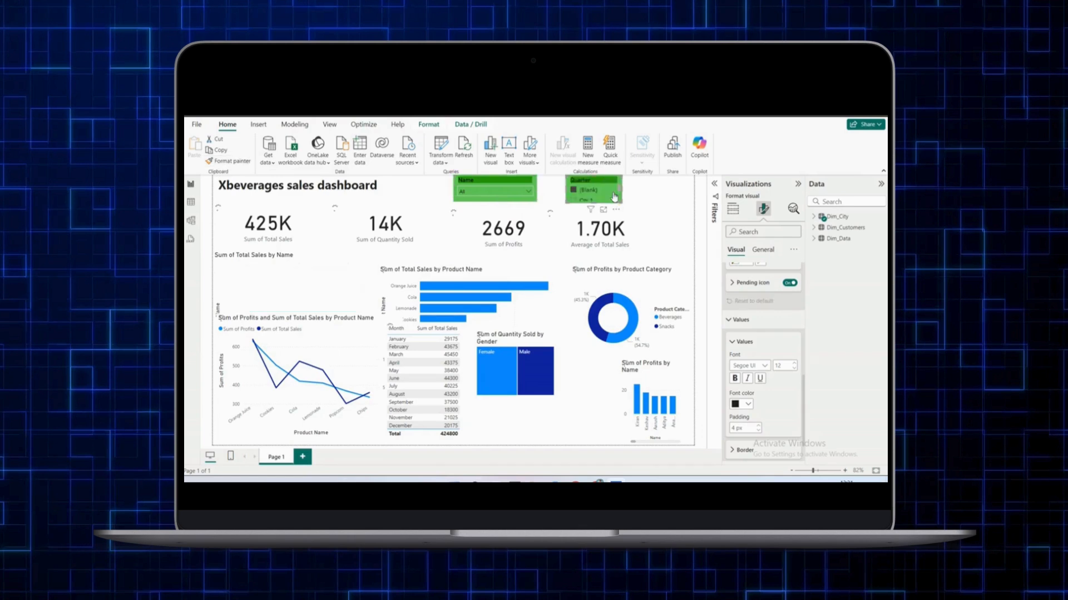
click(574, 191)
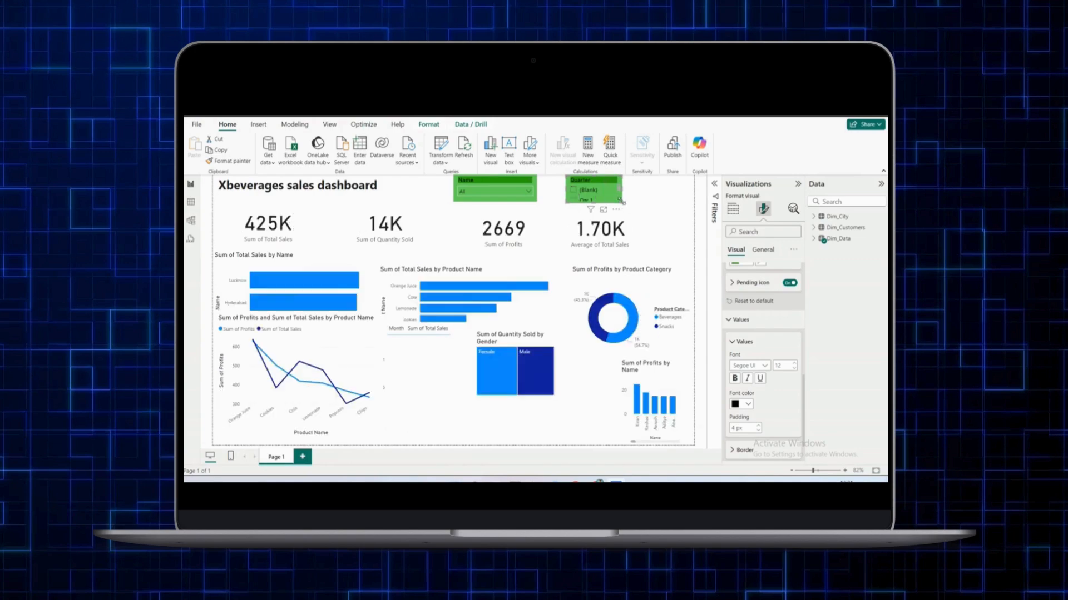
- Widen the Quarter slicer slightly, change its style to Dropdown and check its list of quarters
drag(626, 203, 640, 200)
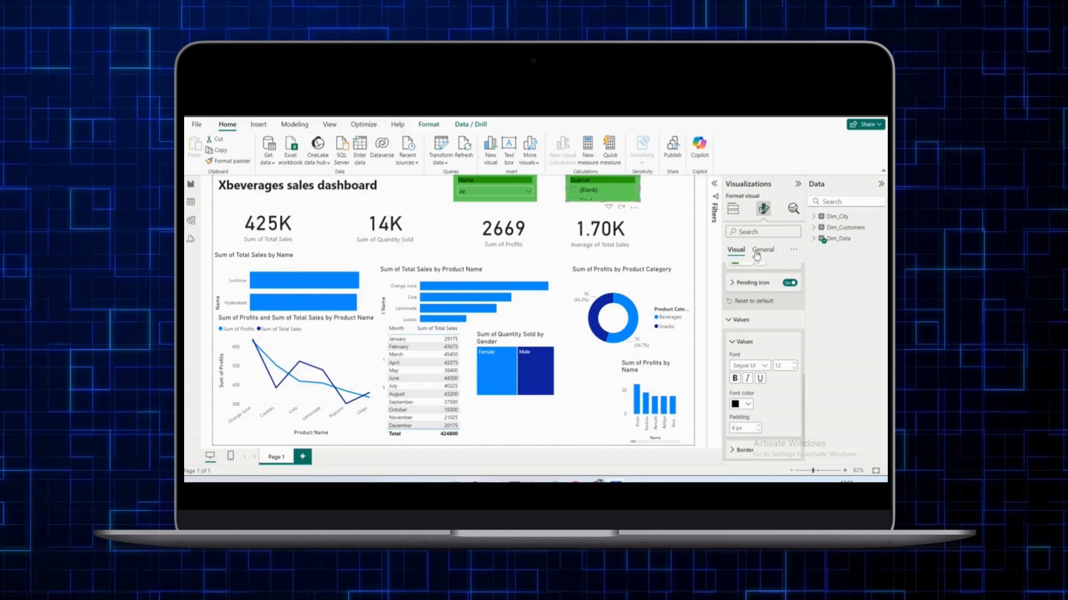
scroll(754, 283, up, 10)
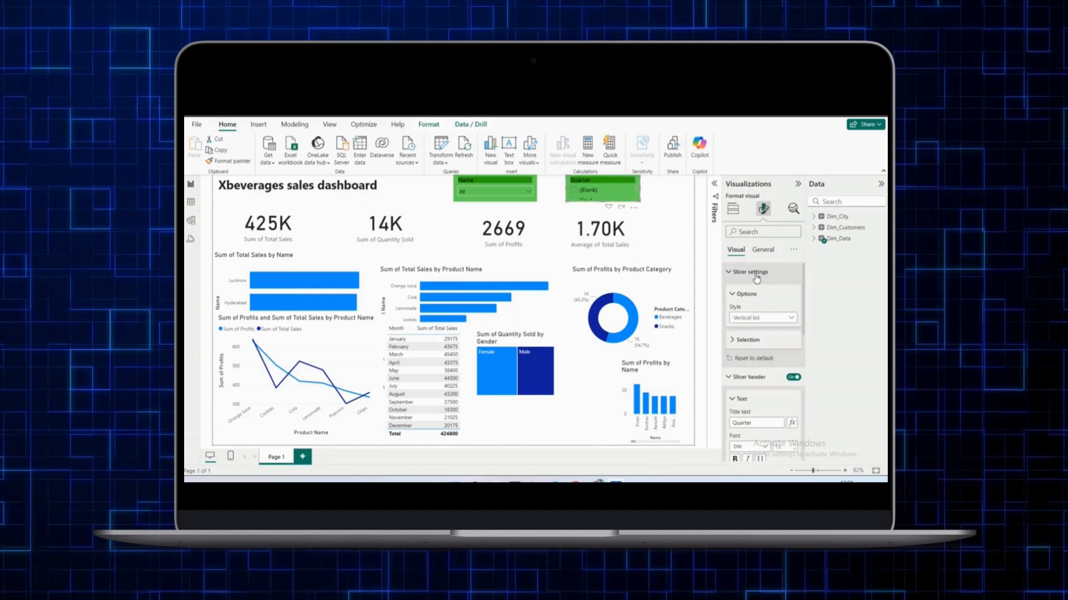
click(756, 275)
click(756, 276)
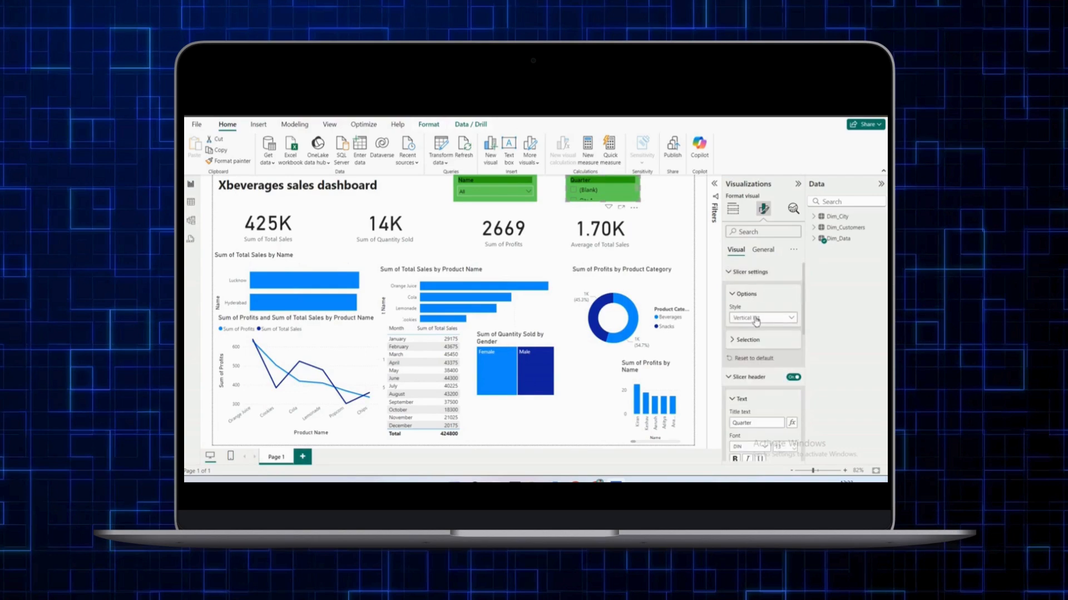
click(756, 321)
click(757, 351)
click(591, 192)
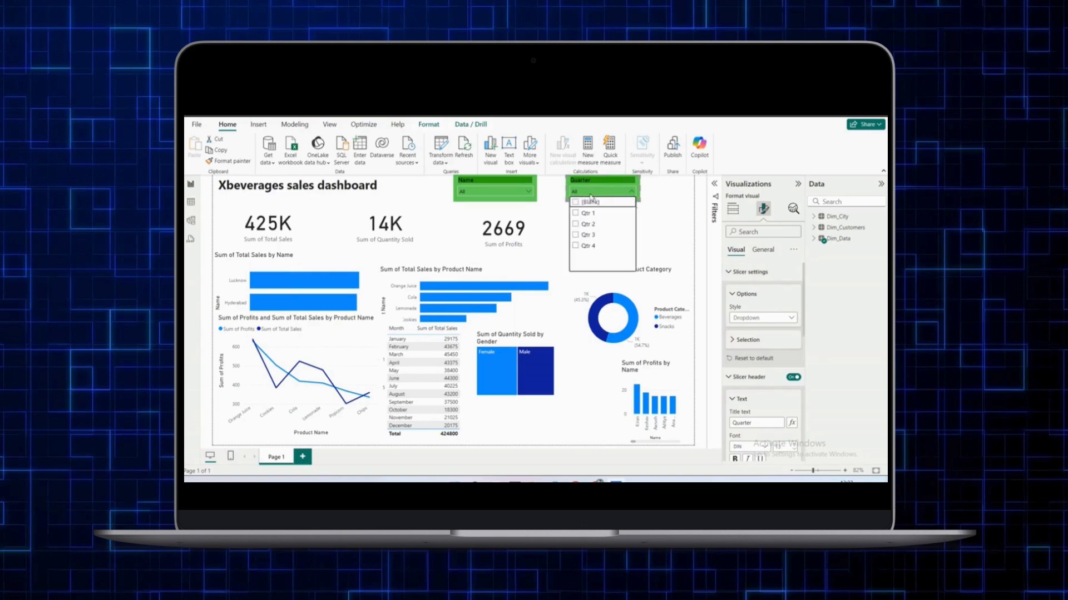
click(588, 193)
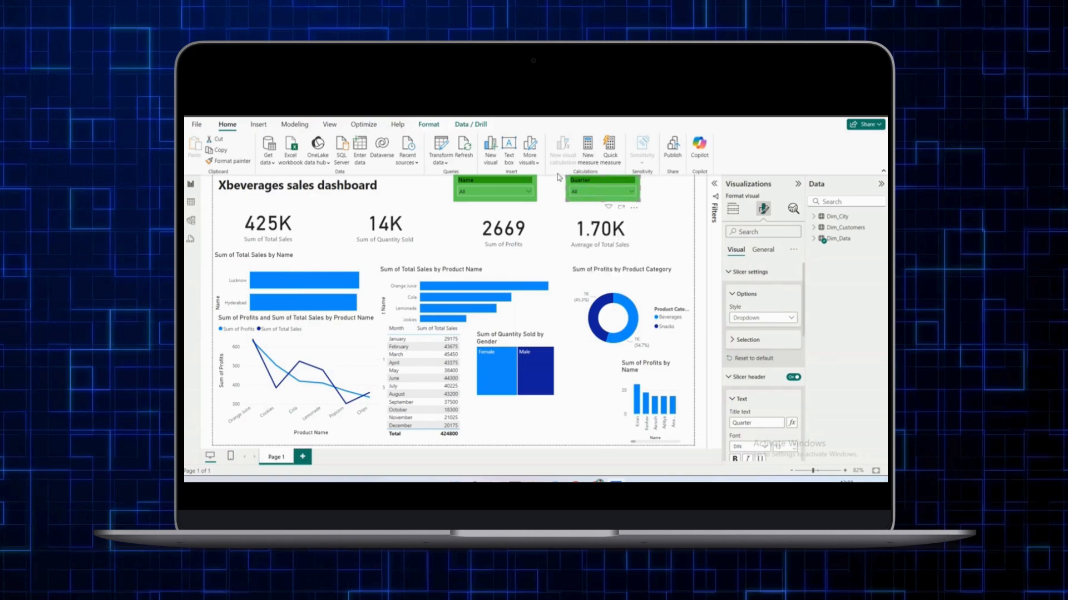
- Move the Quarter slicer to the right edge of the report page and place the Name slicer just beside it
drag(583, 190, 619, 188)
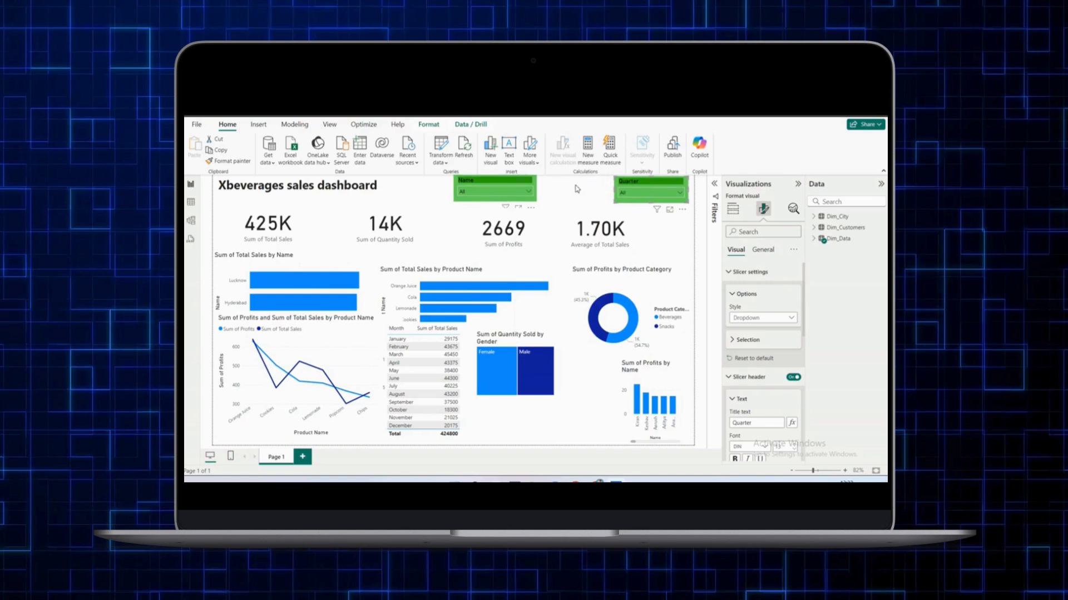
drag(528, 184, 590, 184)
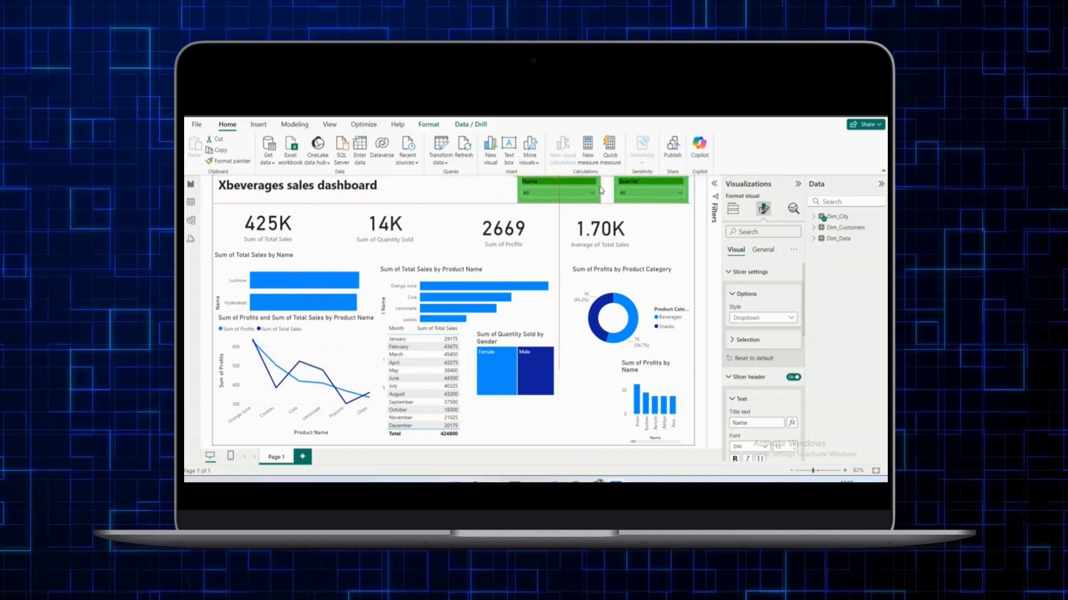
- Set the callout value font size of the Sum of Total Sales card to 32
click(305, 233)
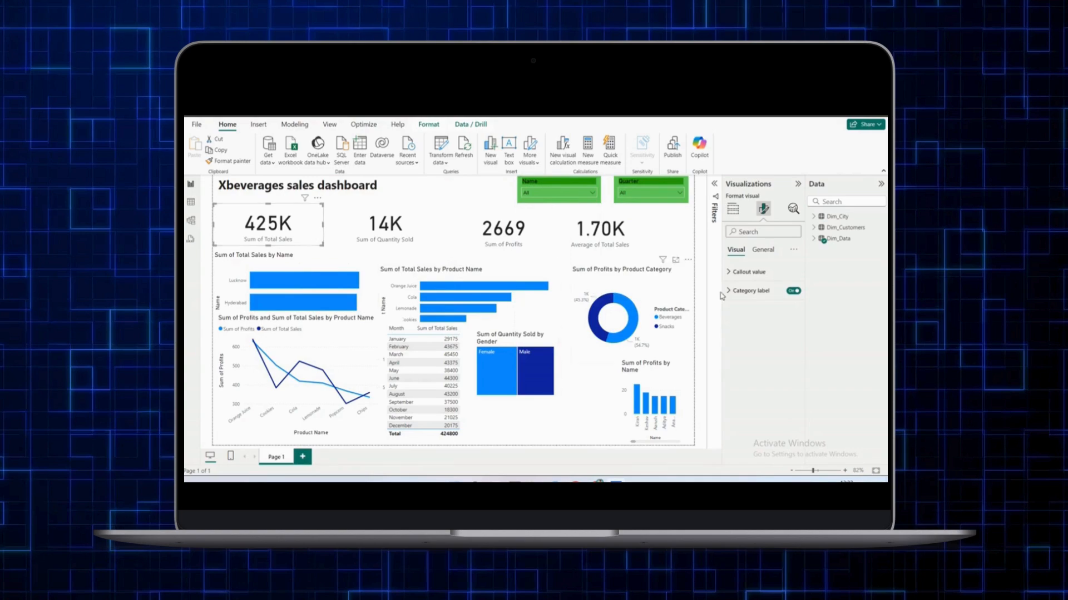
click(746, 280)
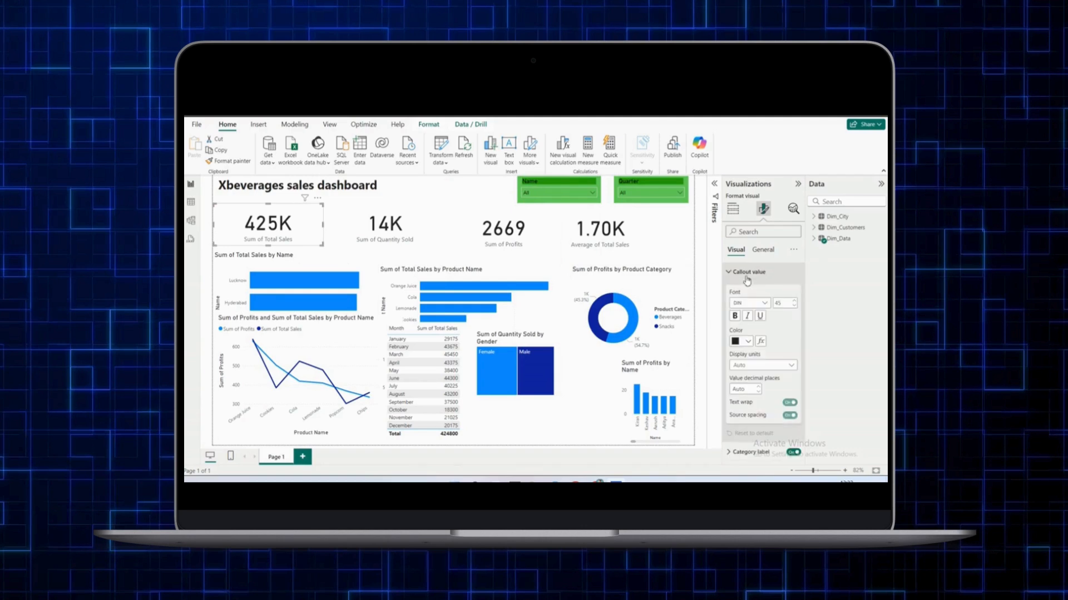
double_click(787, 305)
text(99999)
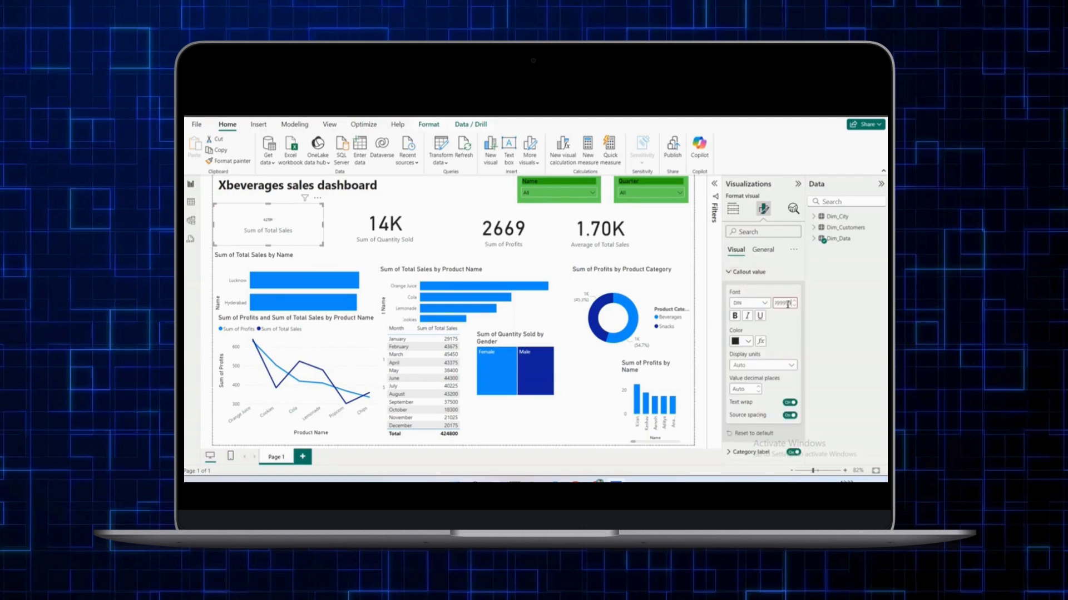
double_click(787, 304)
text(20)
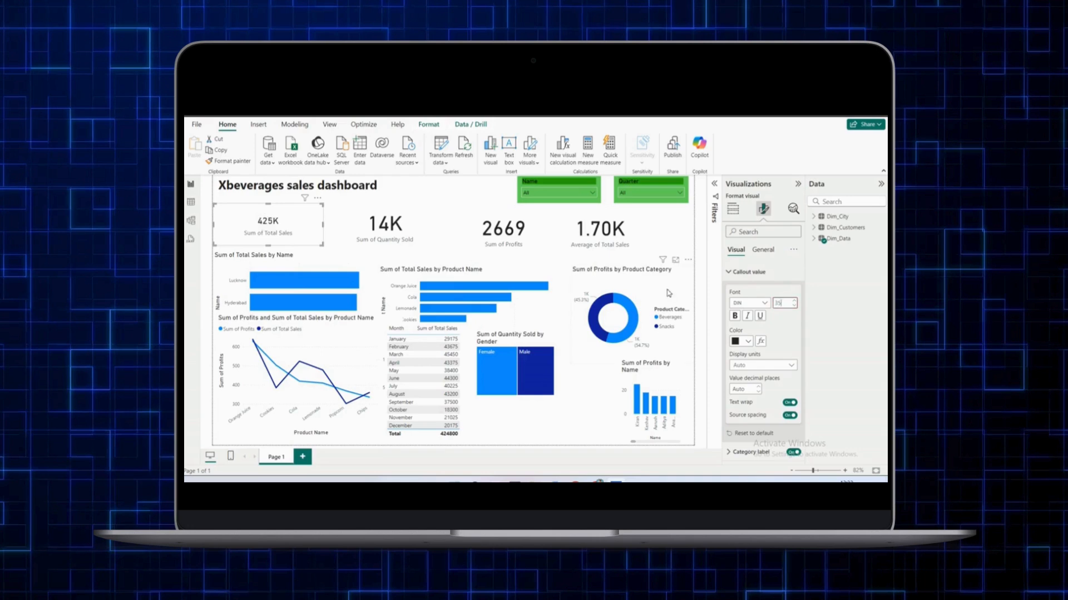
key(Return)
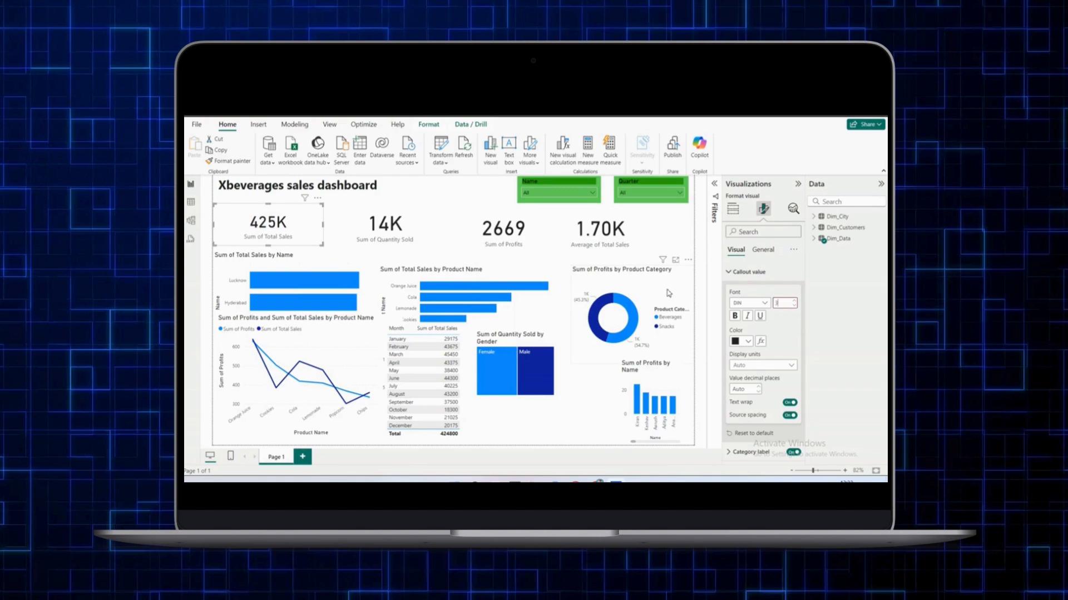
key(Return)
- Copy the Sum of Total Sales card's formatting onto the Quantity Sold, Profits and Average of Total Sales cards with Format painter
click(398, 245)
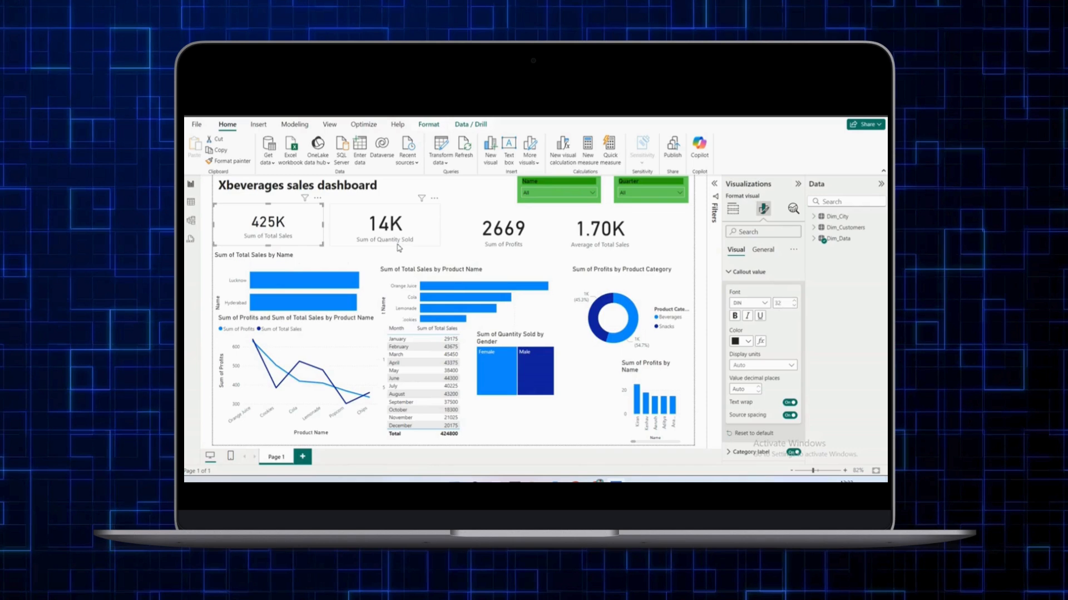
click(289, 234)
click(248, 161)
click(413, 233)
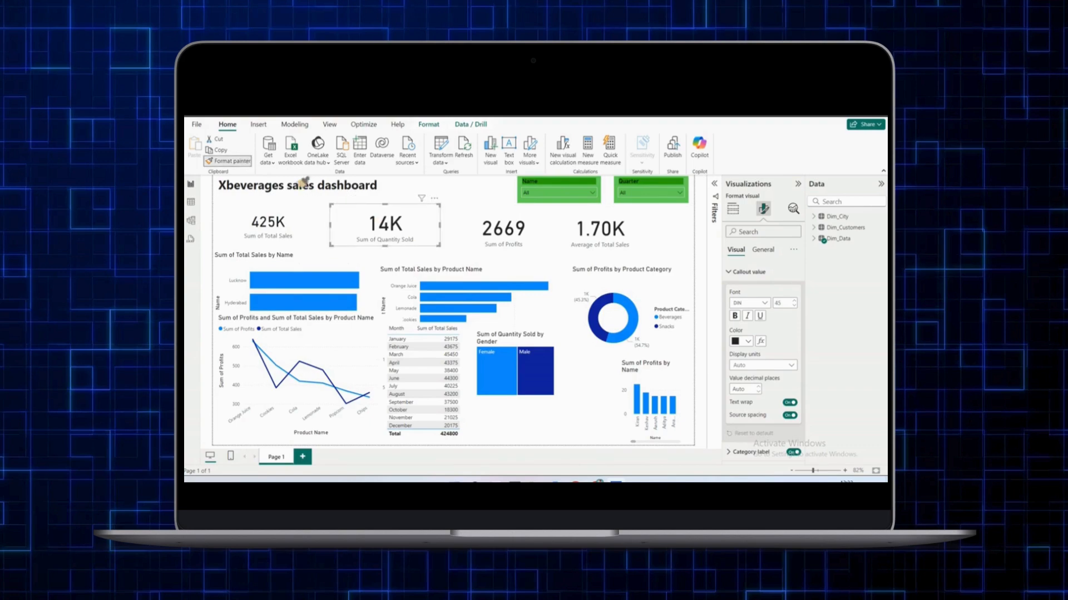
click(506, 225)
click(245, 162)
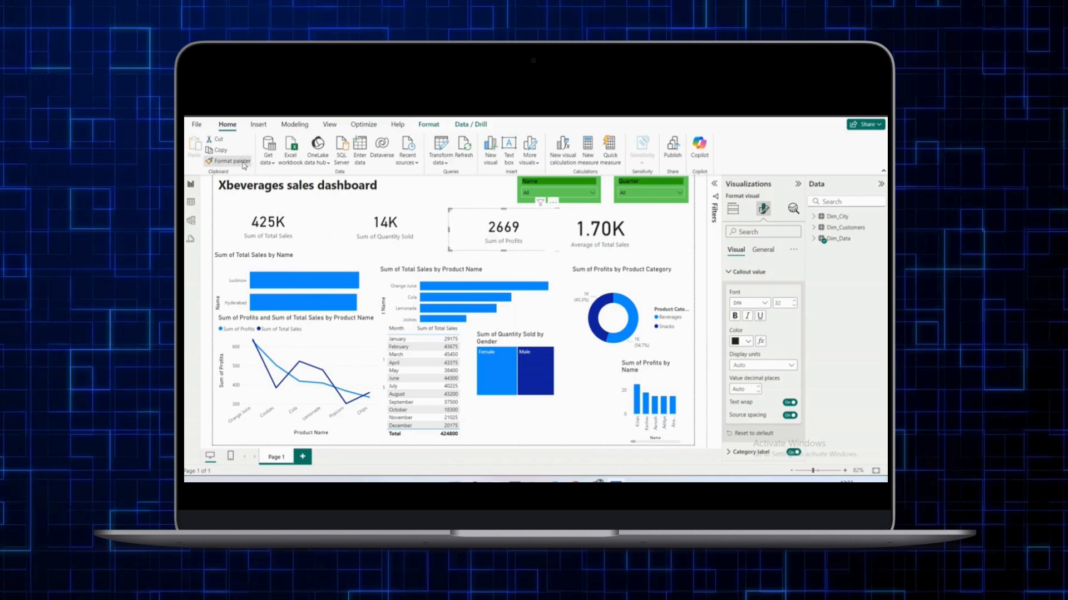
click(602, 237)
- Move the Average of Total Sales card to the page's right edge and nudge the Sum of Profits card slightly left
drag(611, 236, 641, 231)
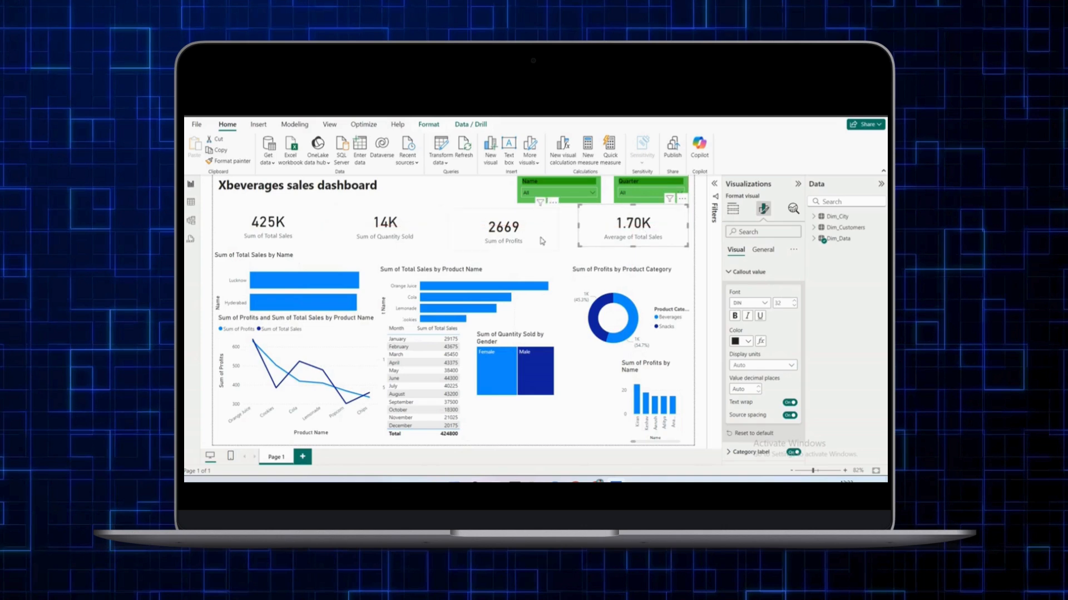
drag(532, 241, 528, 241)
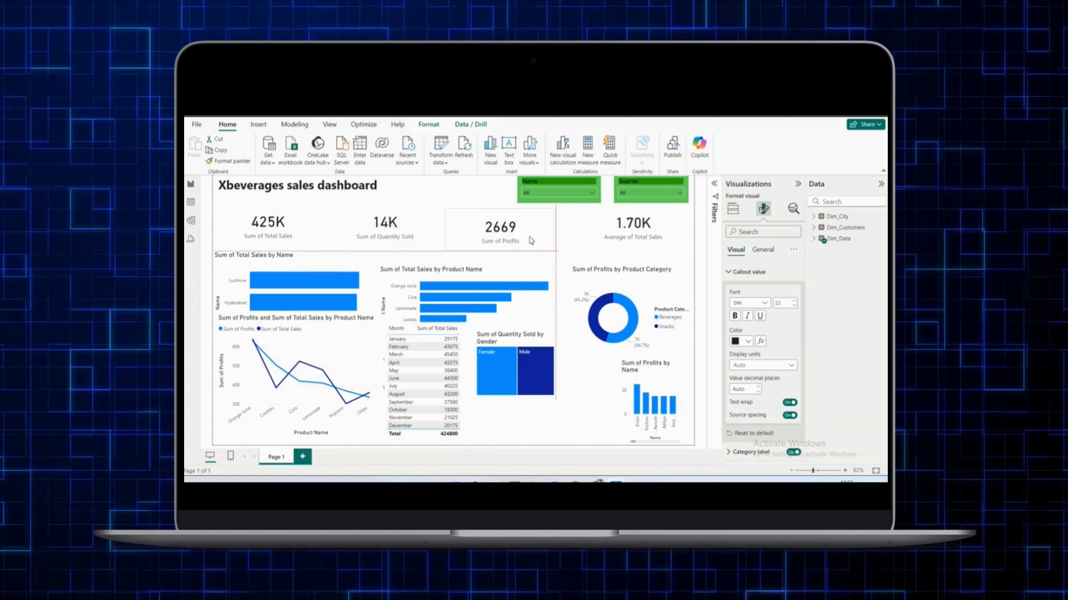
- Give the Sum of Total Sales card a dark green background with 30% transparency
click(307, 237)
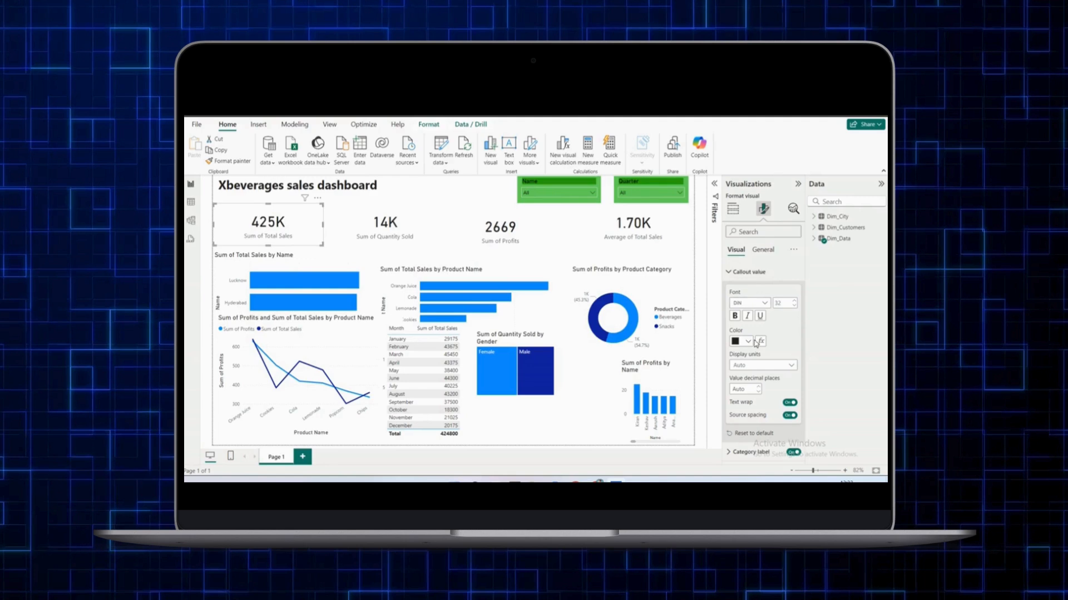
click(763, 253)
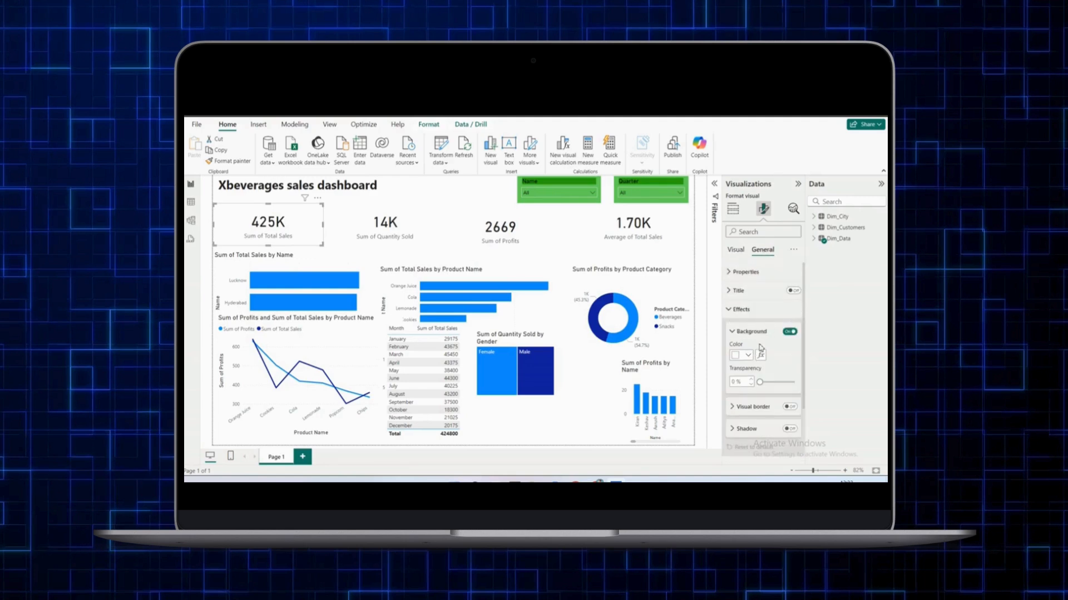
click(748, 356)
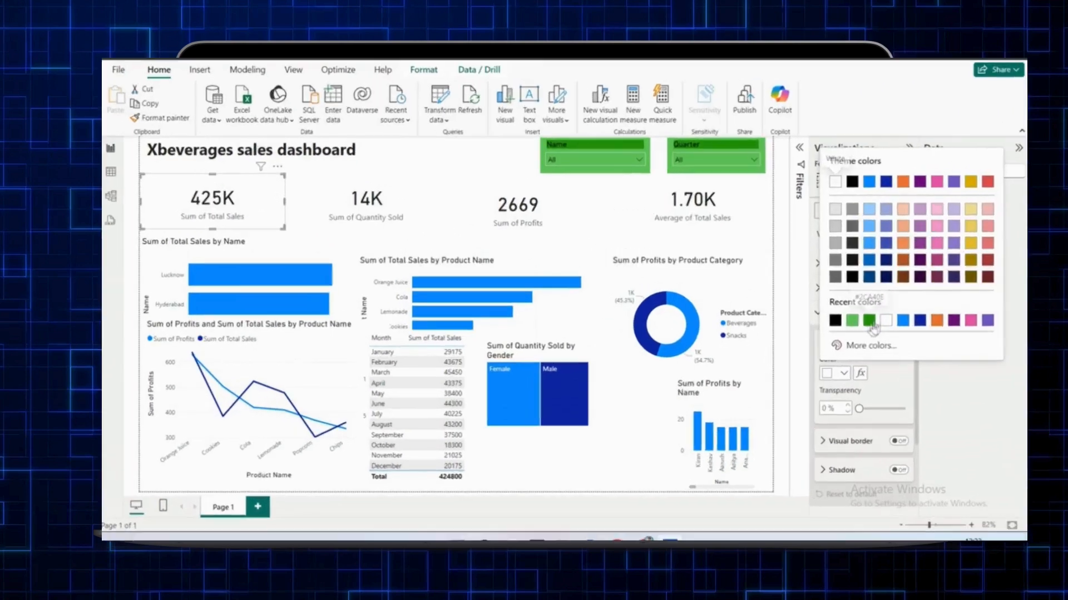
click(757, 330)
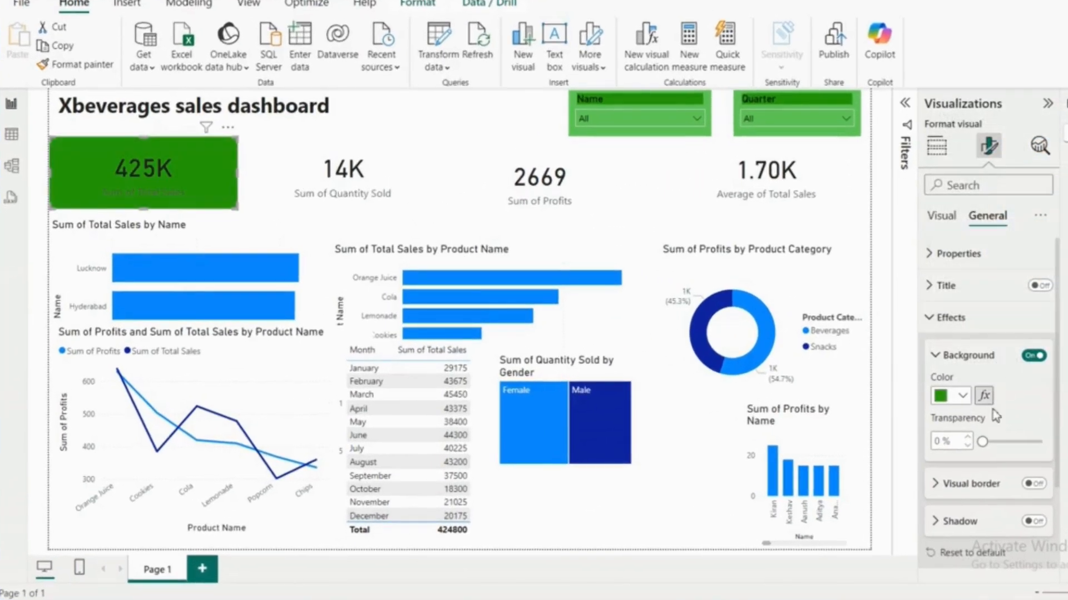
drag(983, 442, 1001, 443)
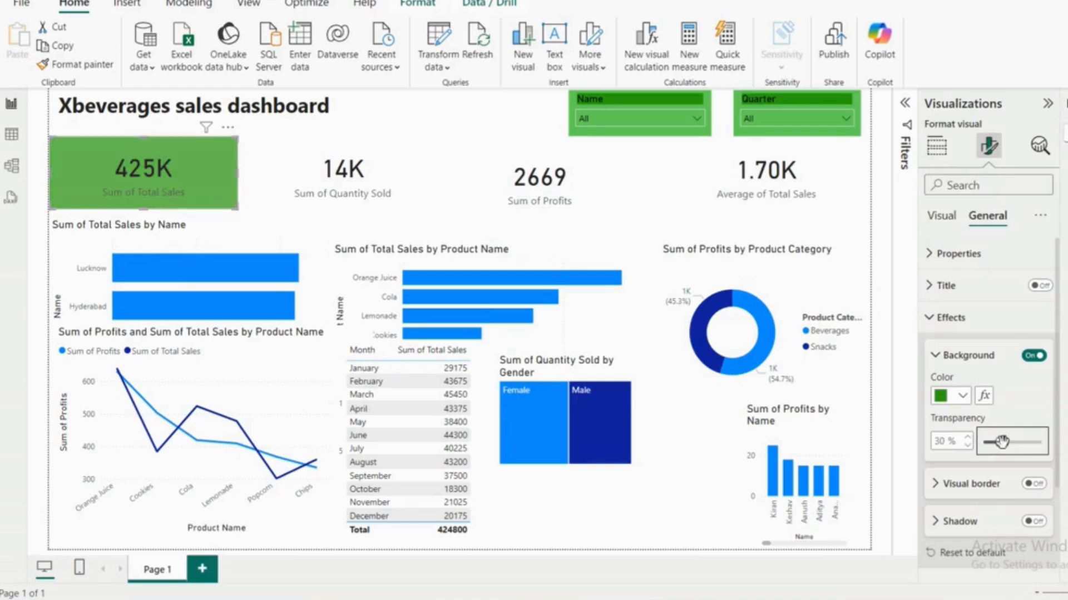
drag(1000, 442, 1002, 443)
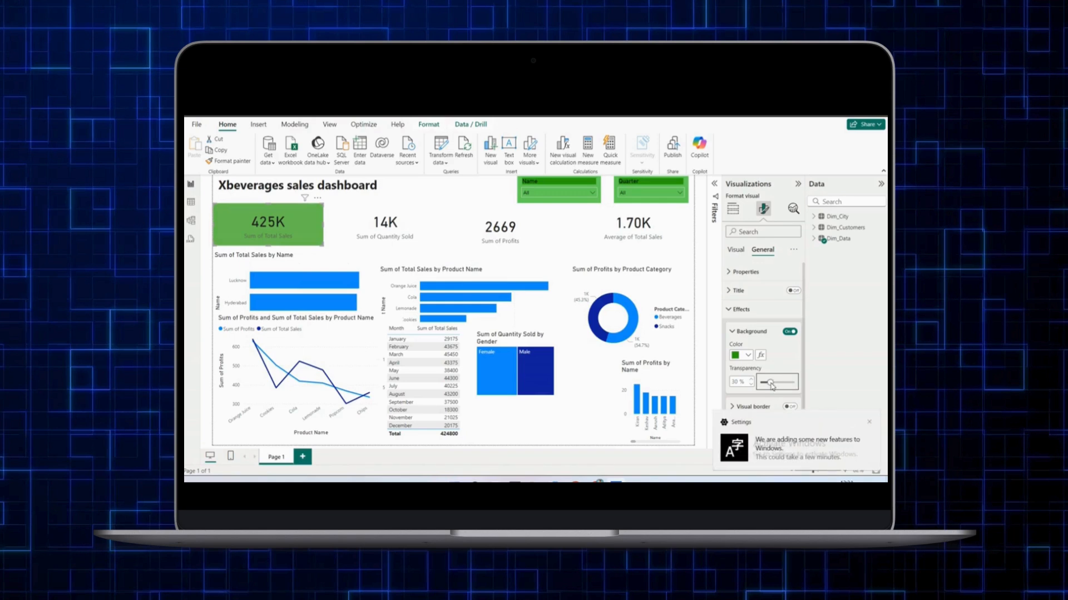
click(869, 423)
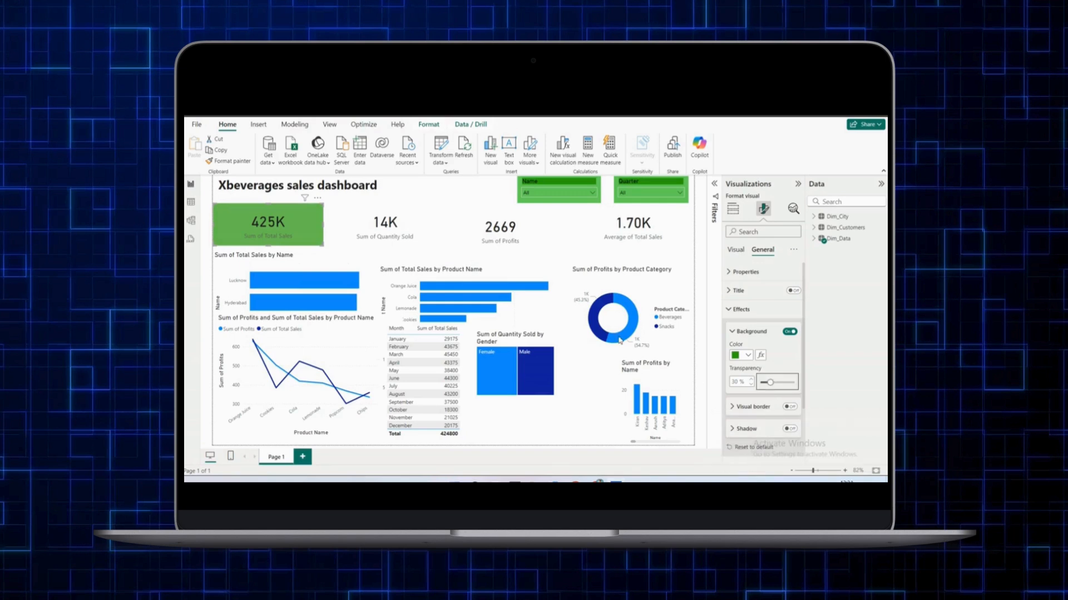
- Copy the Sum of Total Sales card's formatting onto the Sum of Profits card with Format painter
scroll(768, 396, down, 3)
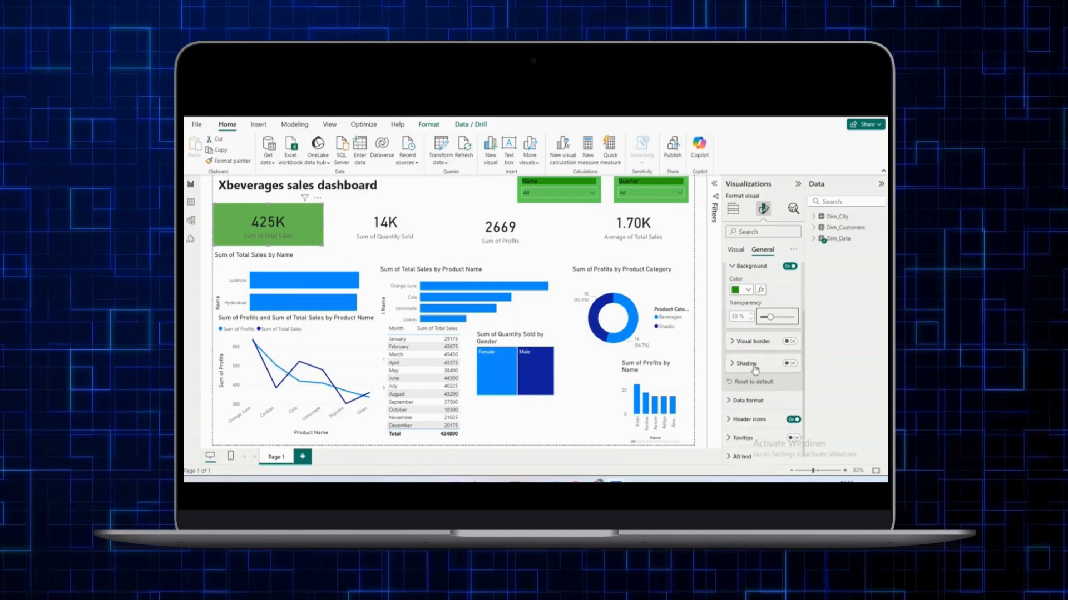
click(246, 161)
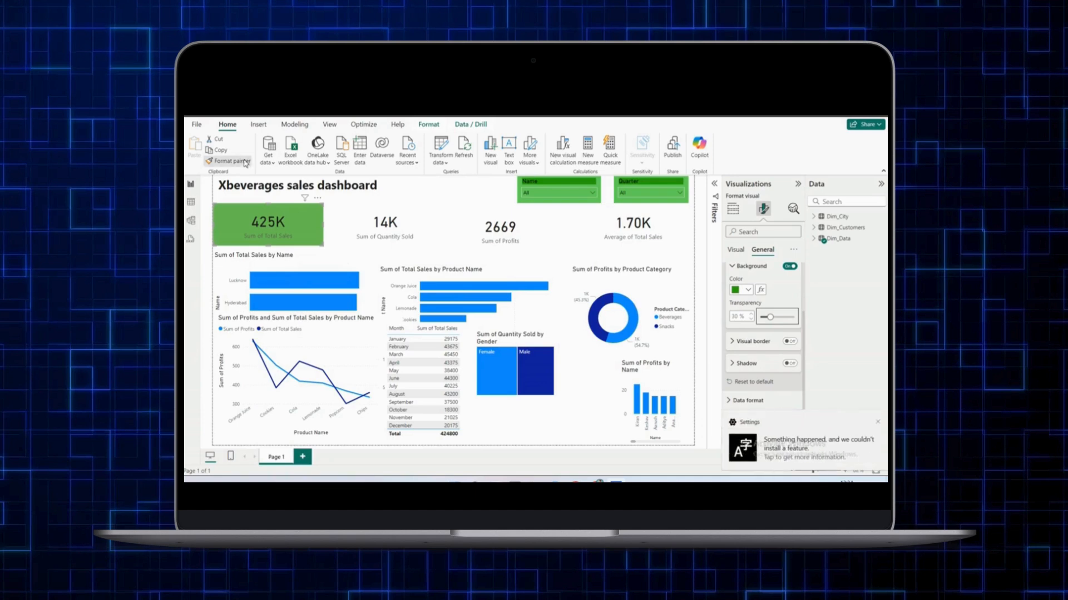
click(512, 228)
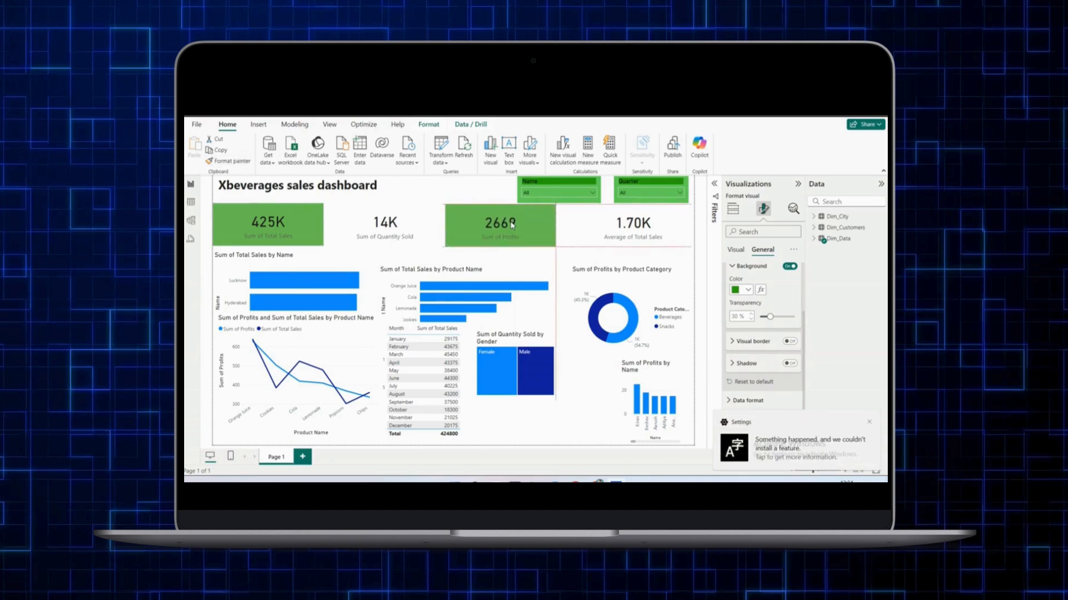
- Give the Sum of Quantity Sold card a custom light green background, #B6FDAF, with 1% transparency
click(399, 226)
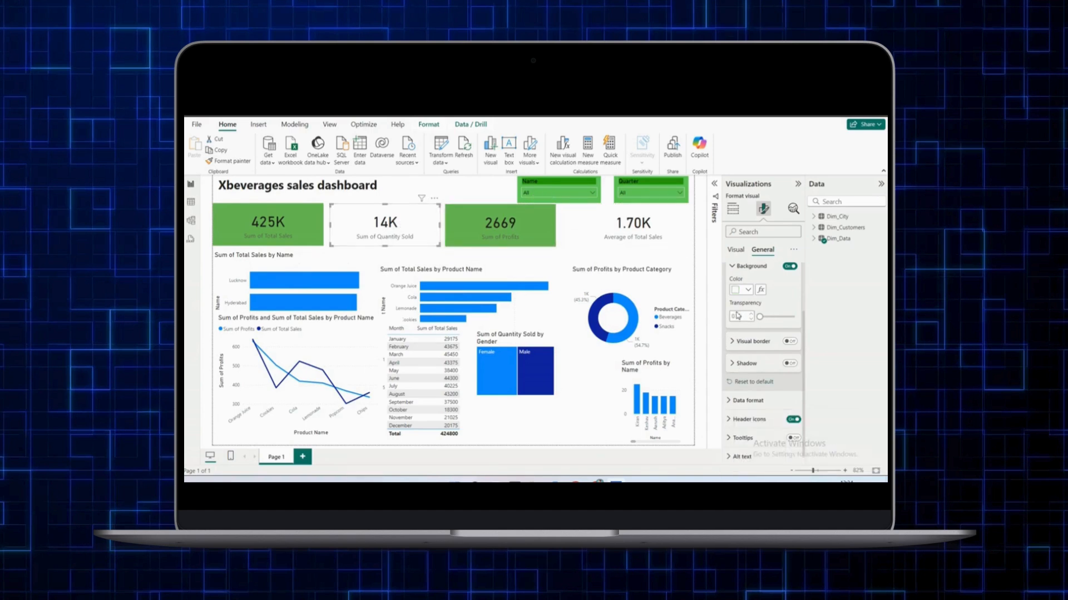
scroll(767, 344, up, 2)
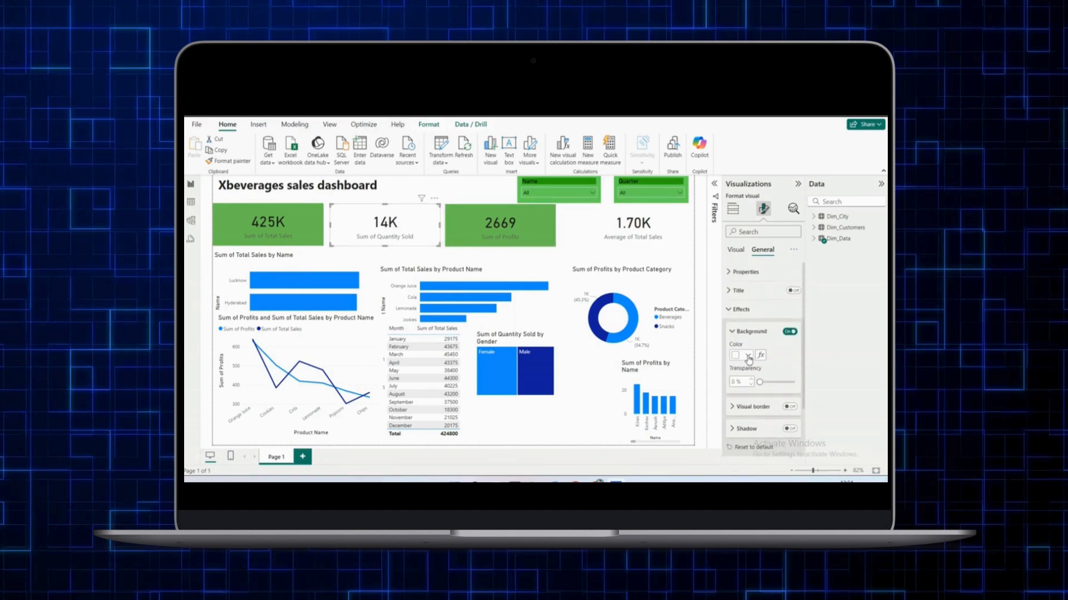
click(748, 359)
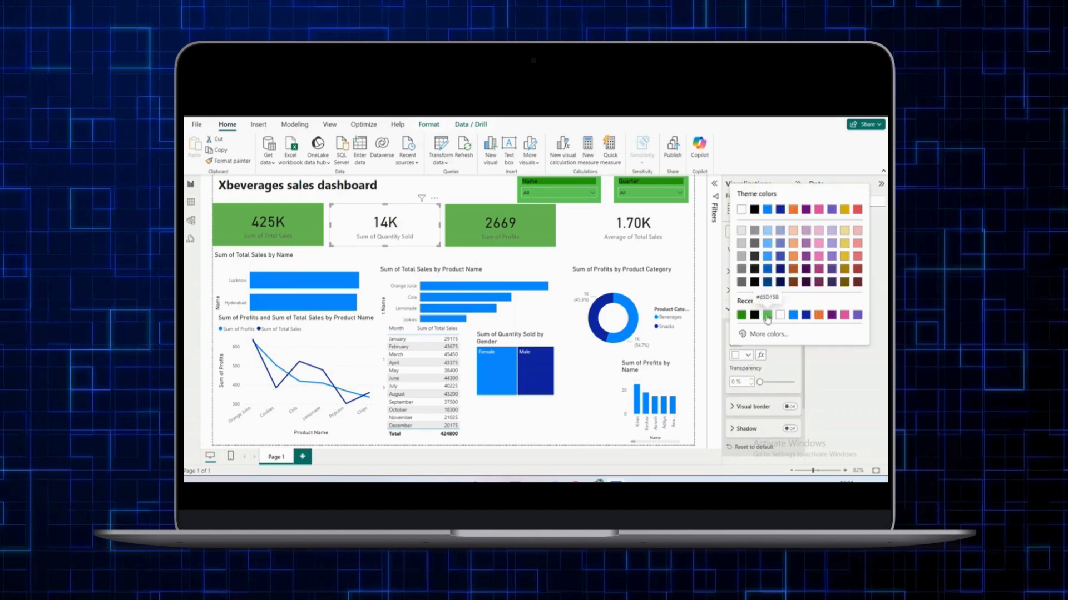
click(768, 318)
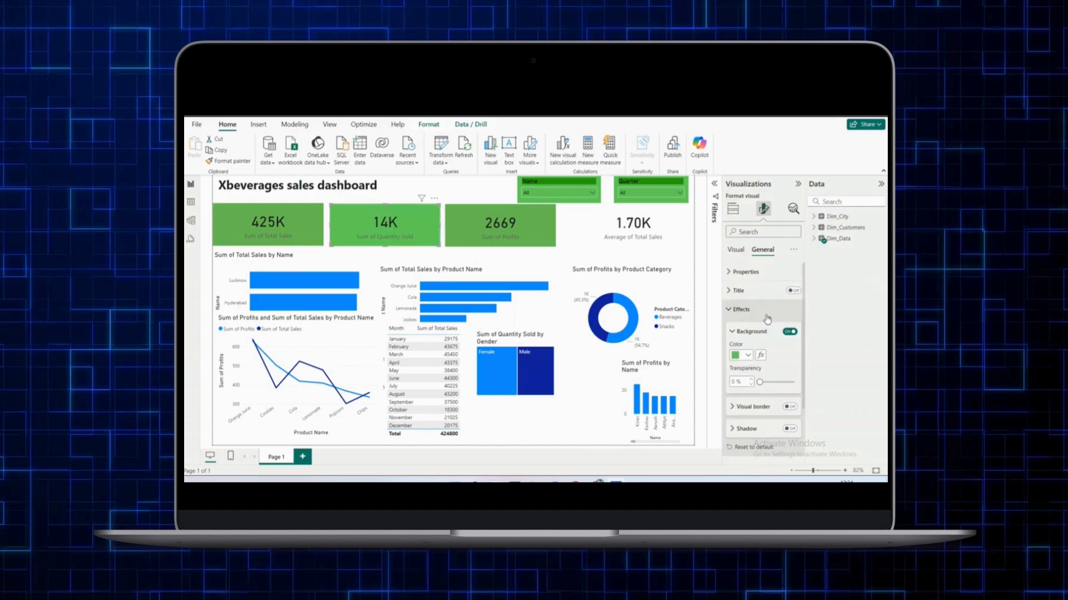
click(760, 383)
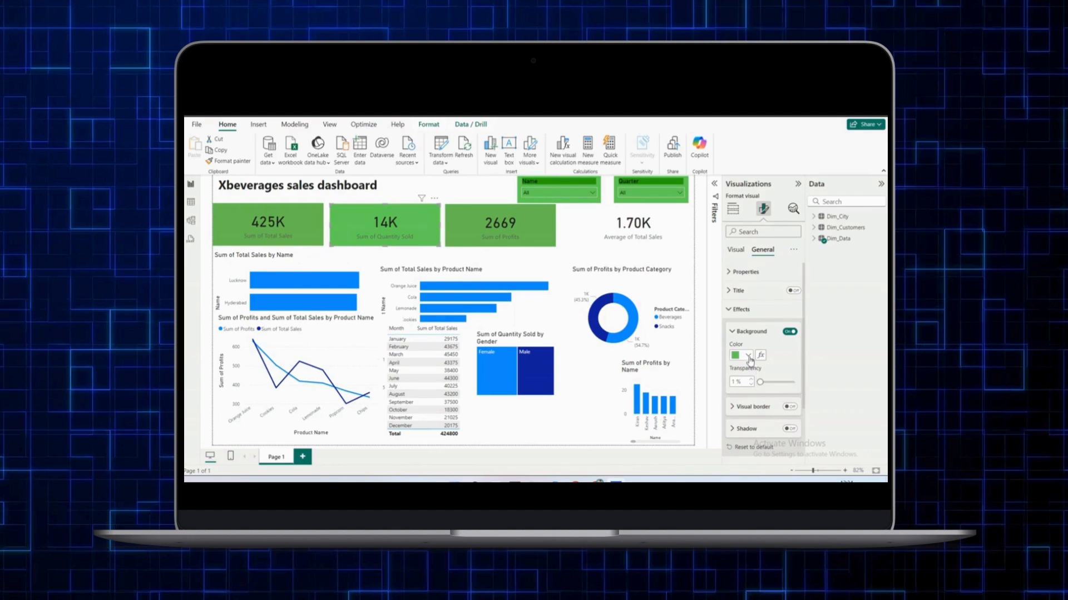
click(748, 356)
click(763, 334)
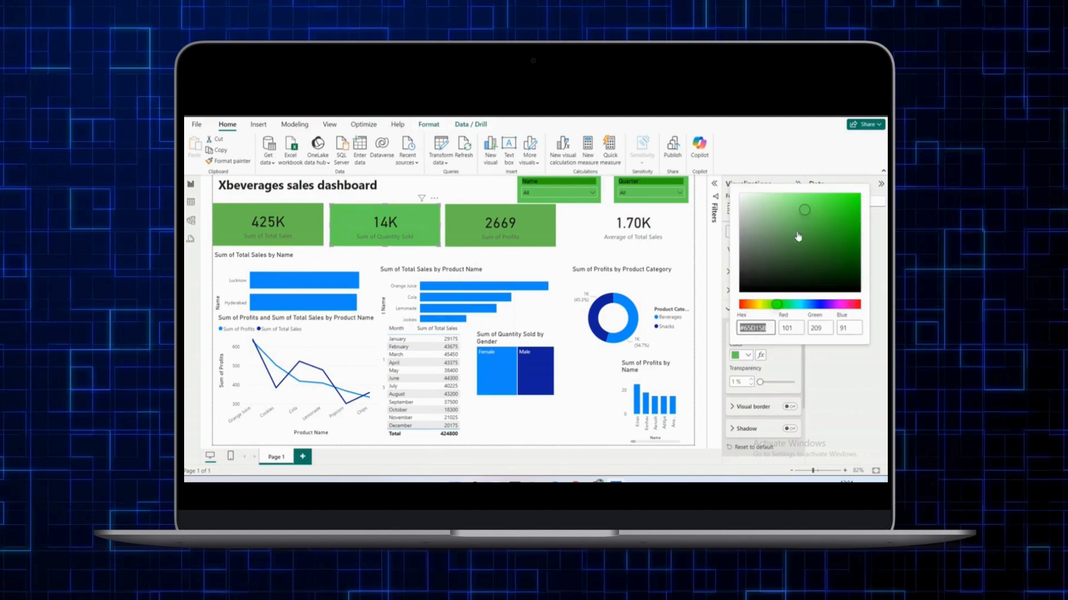
click(785, 199)
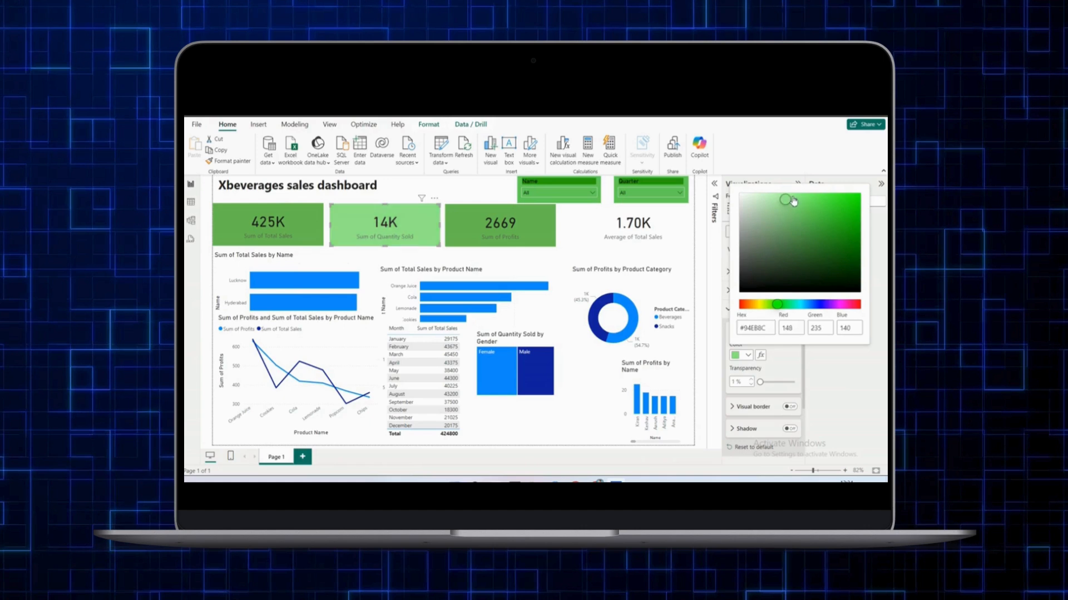
click(773, 193)
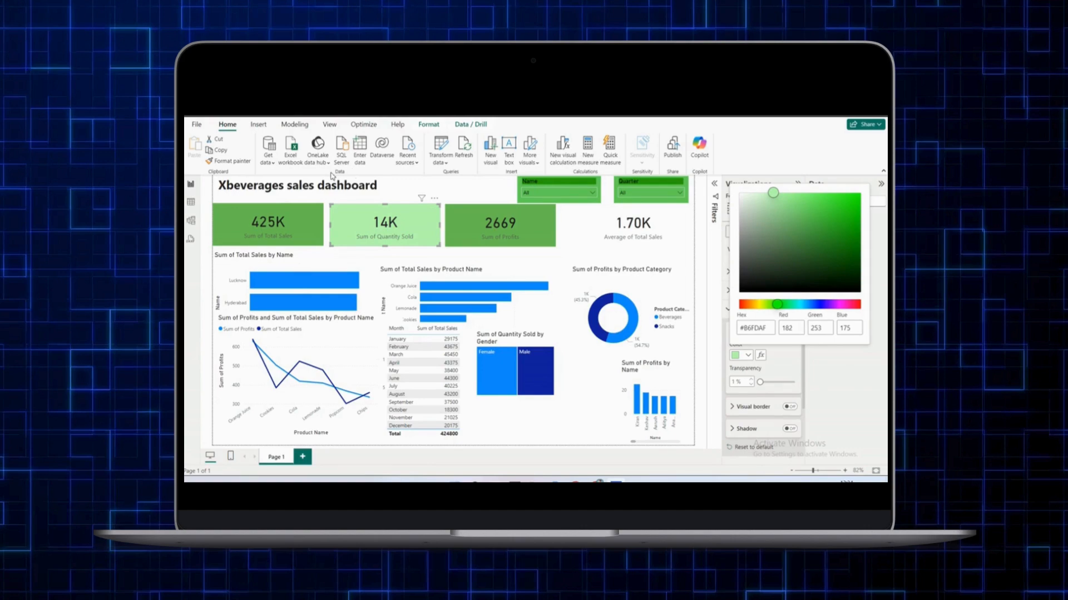
- Pick up the Sum of Quantity Sold card's formatting with Format painter
click(242, 165)
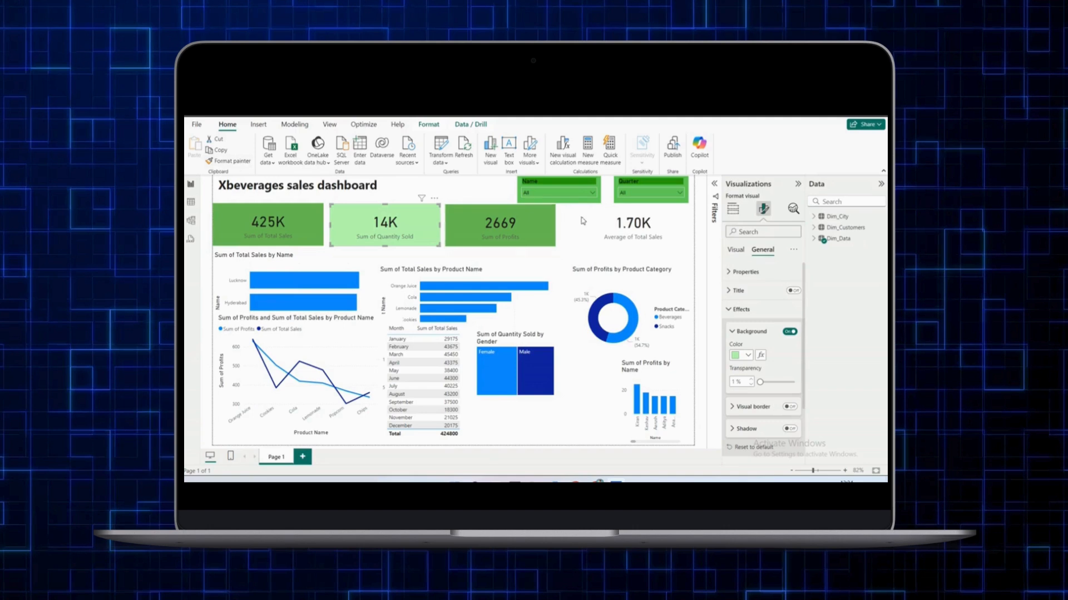
- Copy the Sum of Quantity Sold card's light green formatting onto the Average of Total Sales card, and slightly reduce that card's height
click(227, 163)
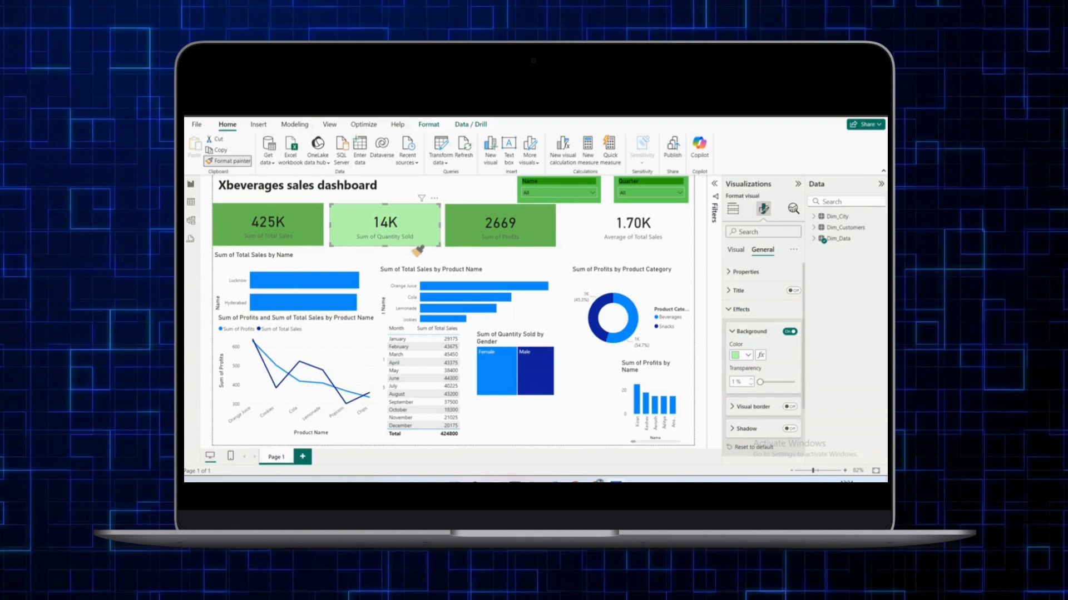
click(643, 241)
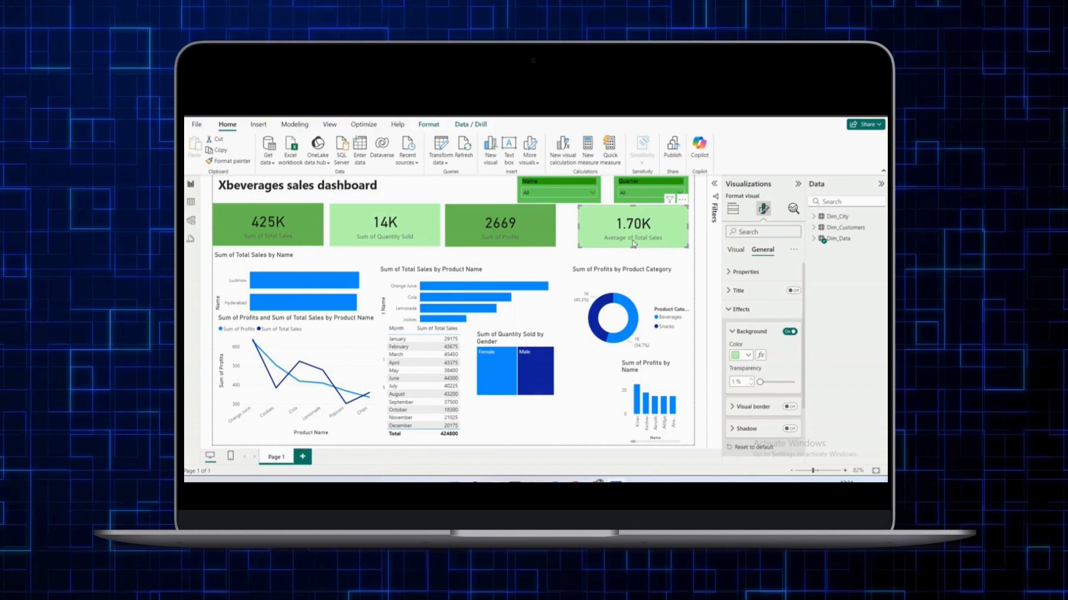
drag(632, 245, 633, 238)
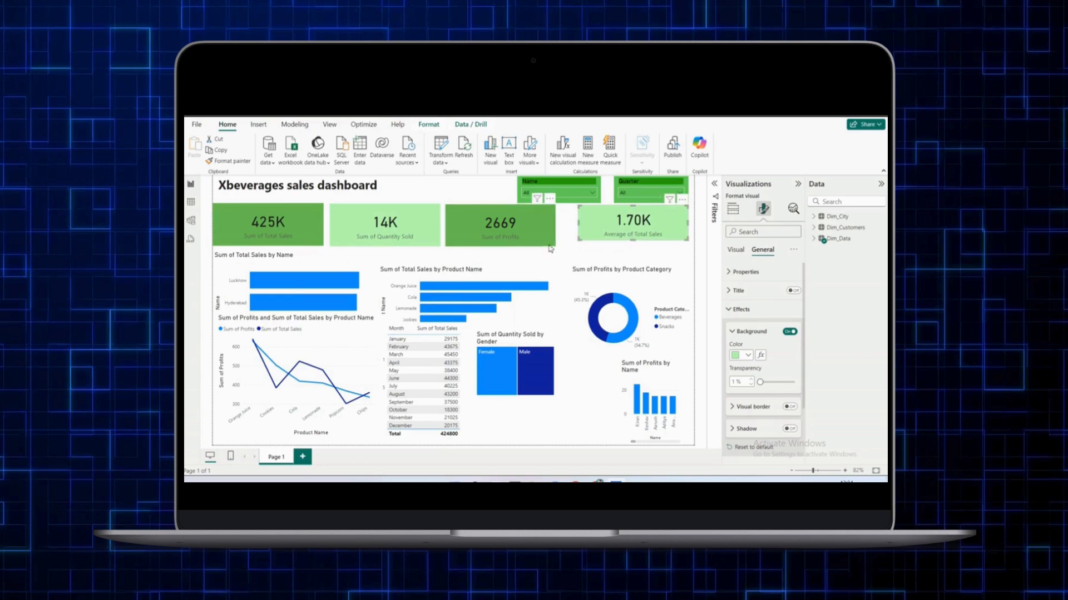
- Shorten the Sum of Profits, Sum of Quantity Sold and Sum of Total Sales cards to match the Average of Total Sales card
click(505, 247)
drag(501, 245, 498, 240)
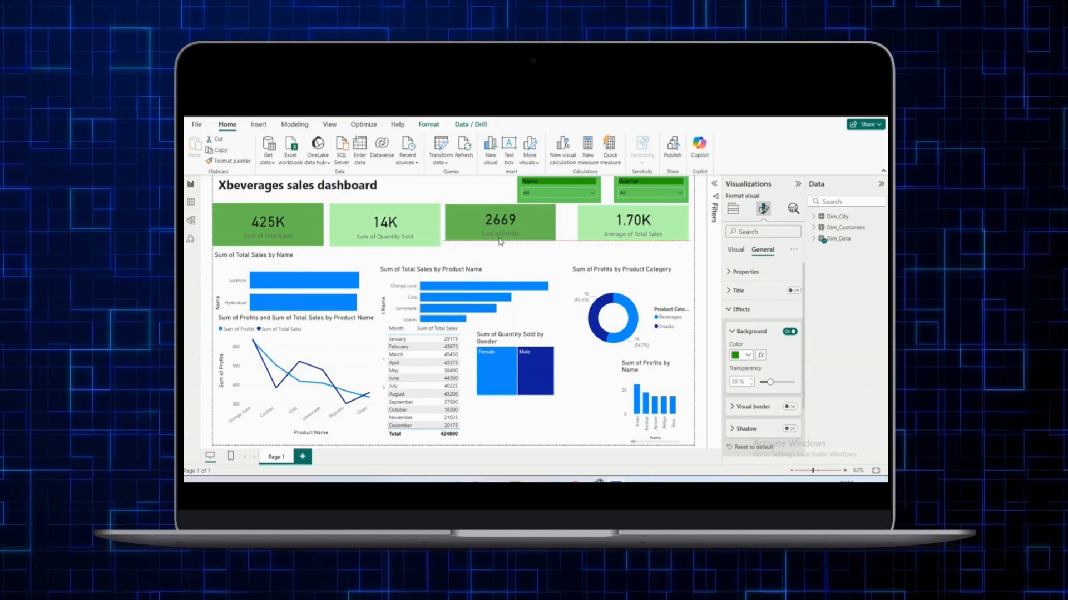
click(423, 238)
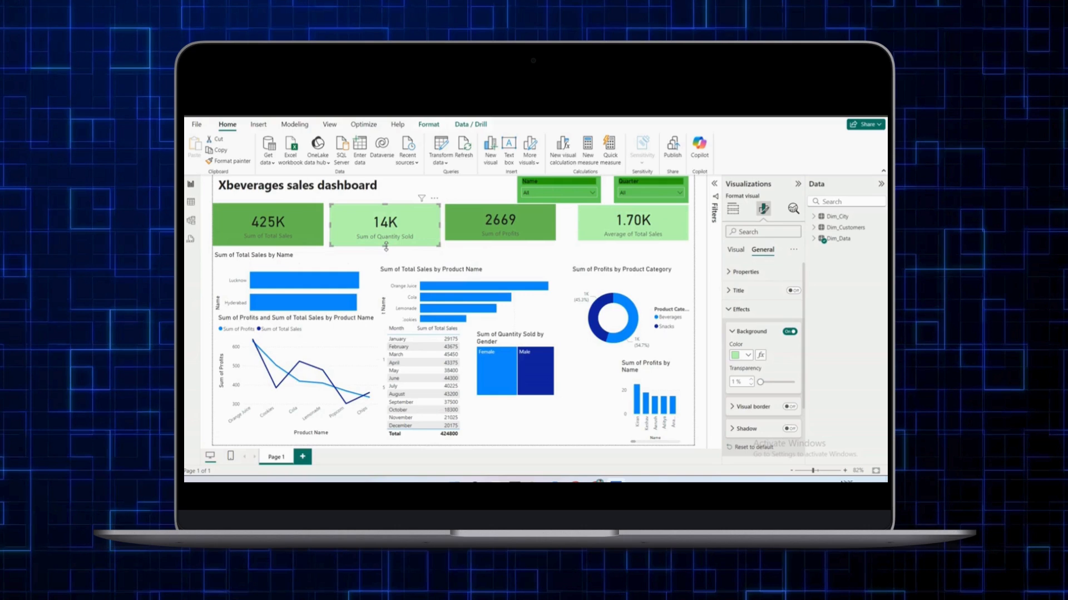
drag(387, 246, 387, 241)
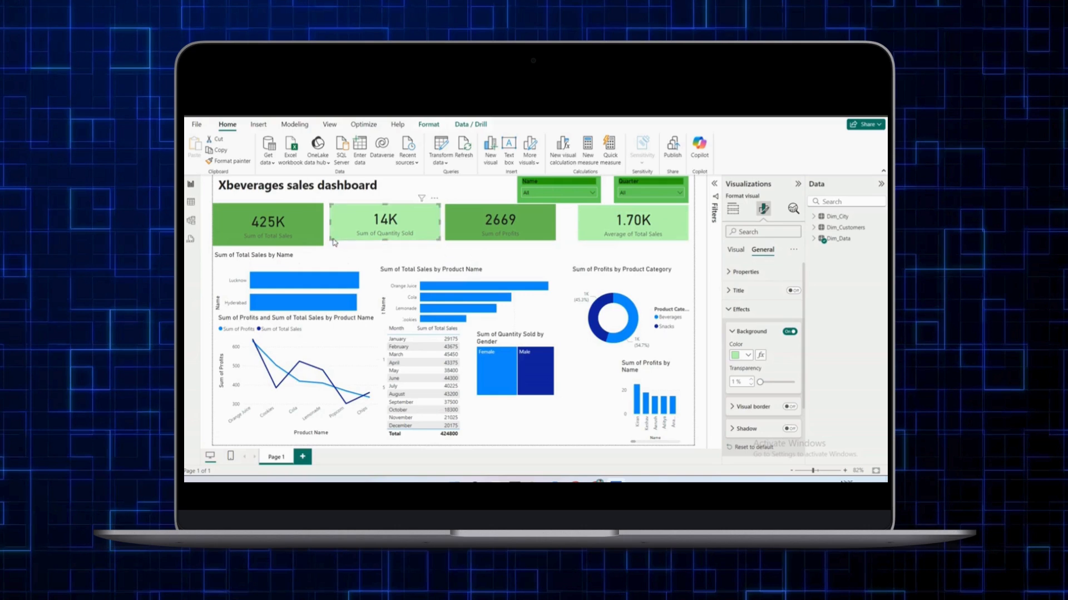
click(300, 245)
drag(269, 247, 269, 241)
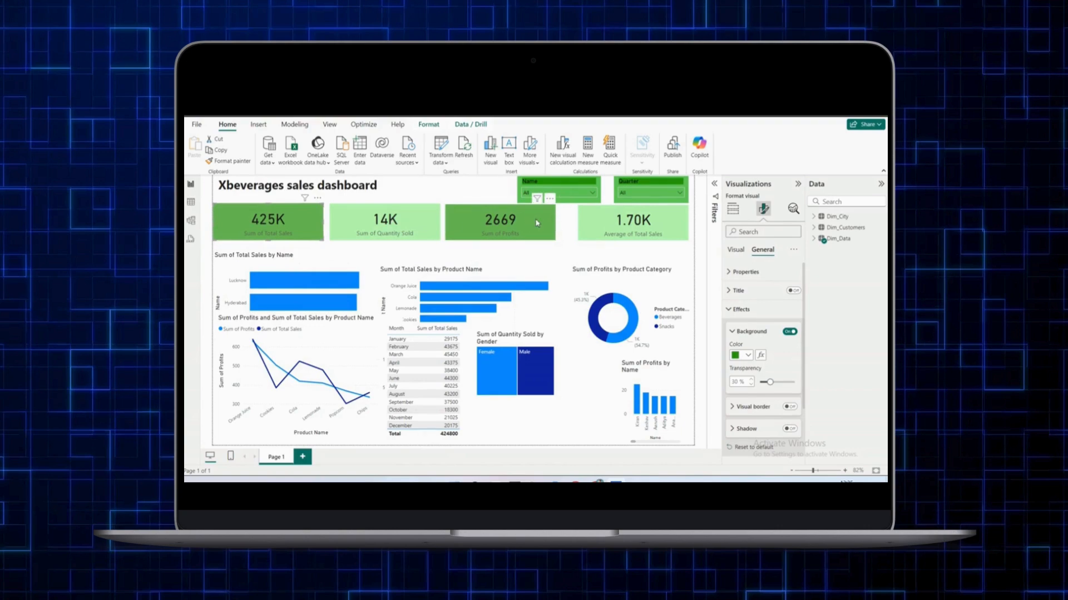
- Shift the Sum of Profits and Sum of Quantity Sold cards right for even spacing, and tighten the Name and Quarter slicers above them
drag(537, 223, 548, 223)
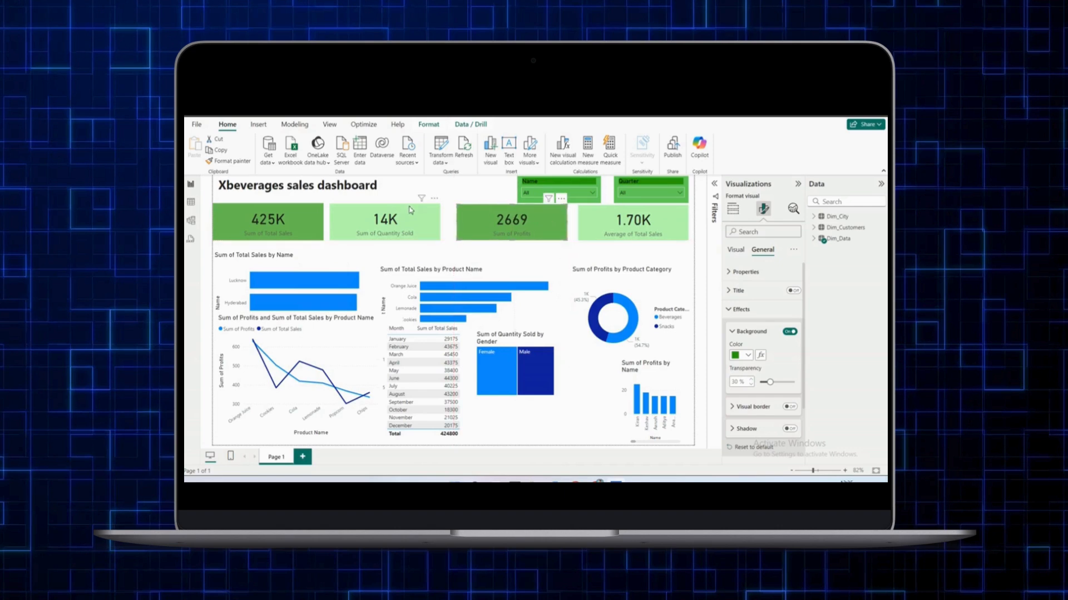
drag(417, 218, 419, 218)
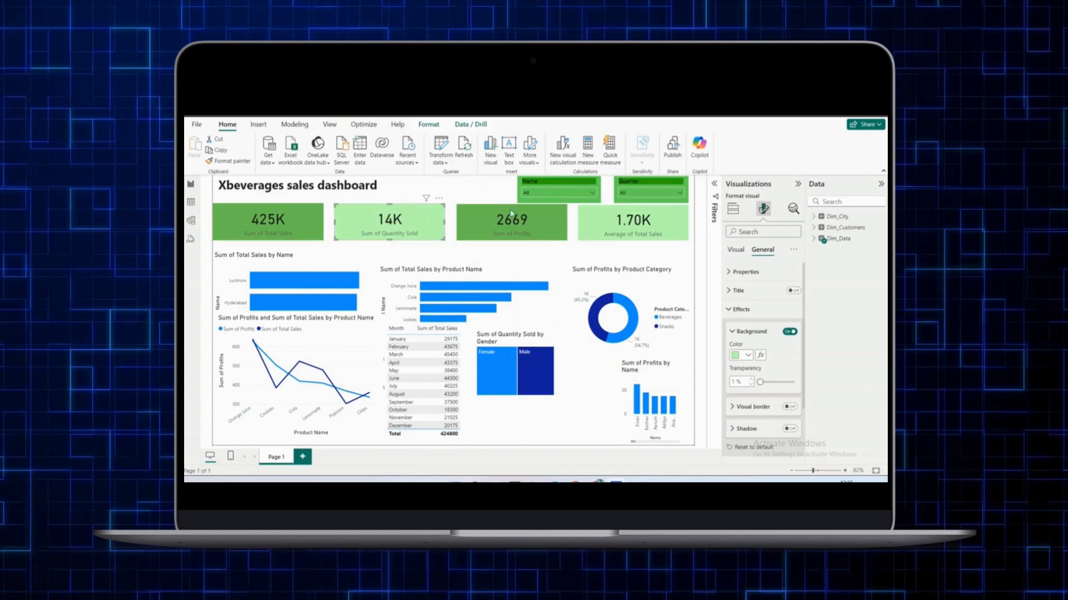
click(558, 206)
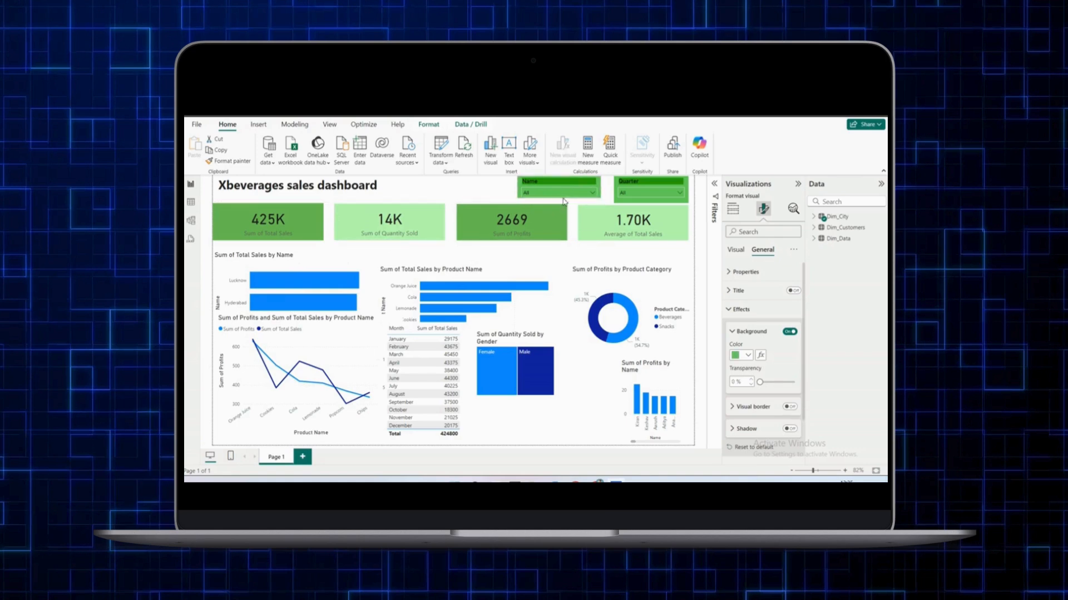
click(648, 206)
drag(652, 204, 654, 203)
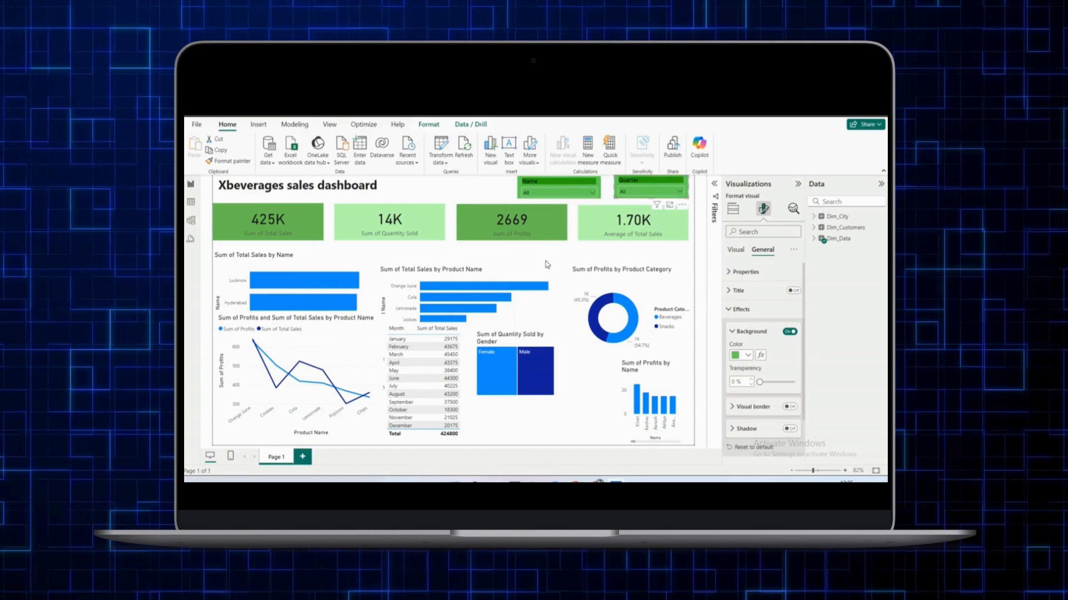
- Move the Sum of Total Sales by Name chart up beneath the cards and retitle it "TOP 3 CITIES ( LOWEST SALES )"
click(310, 268)
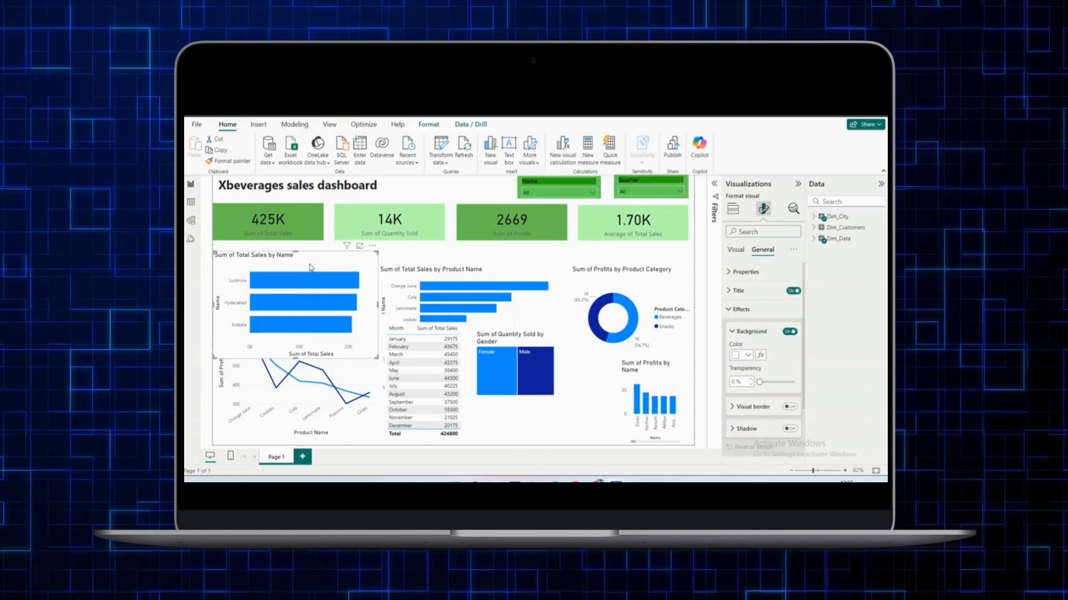
drag(312, 265, 314, 258)
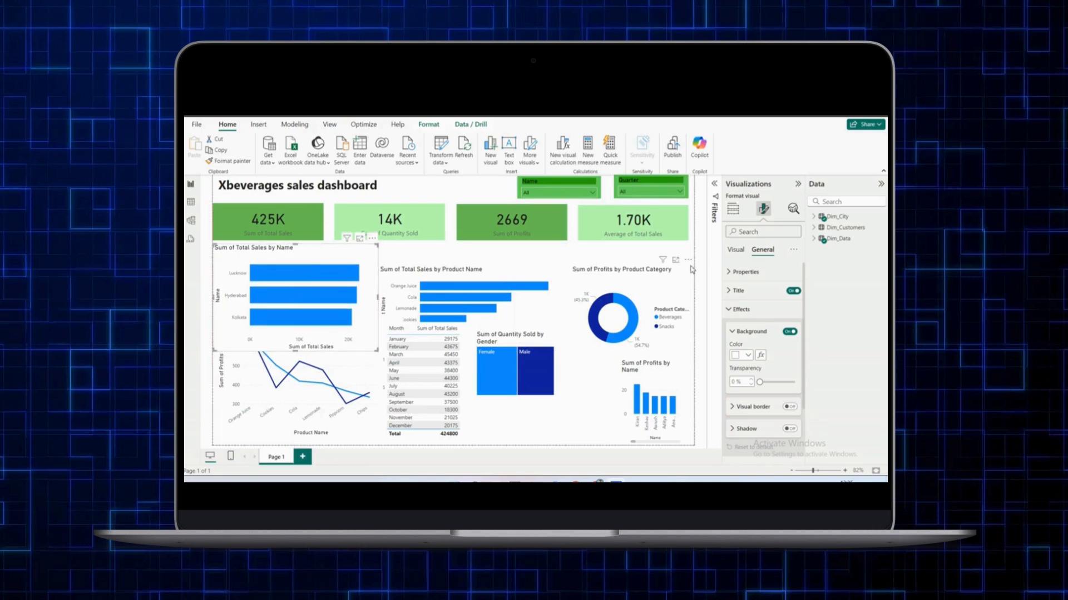
click(744, 290)
click(764, 337)
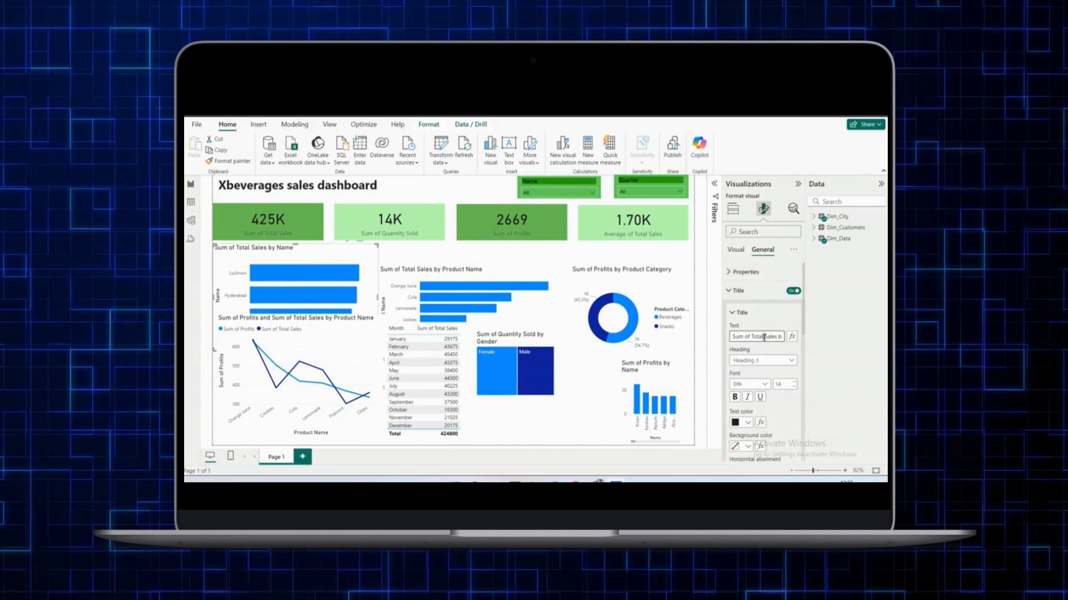
key(ctrl+a)
key(BackSpace)
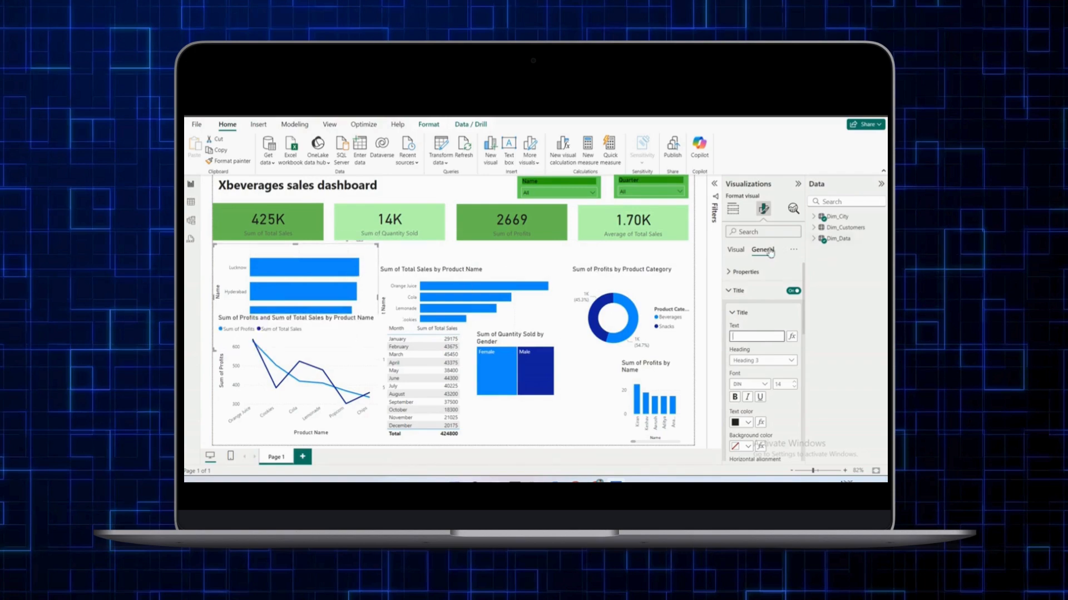
click(747, 337)
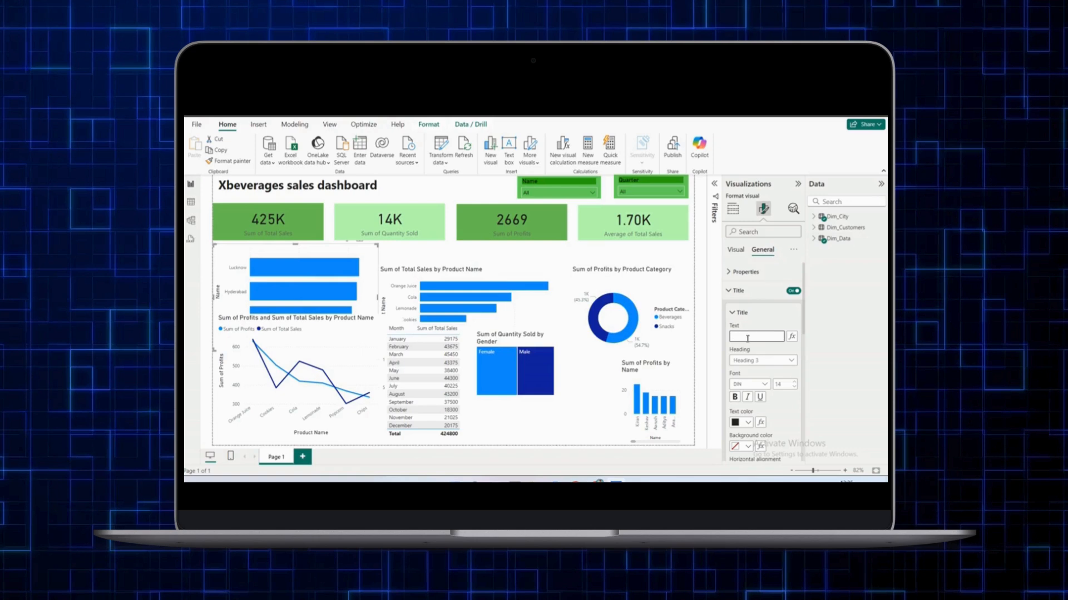
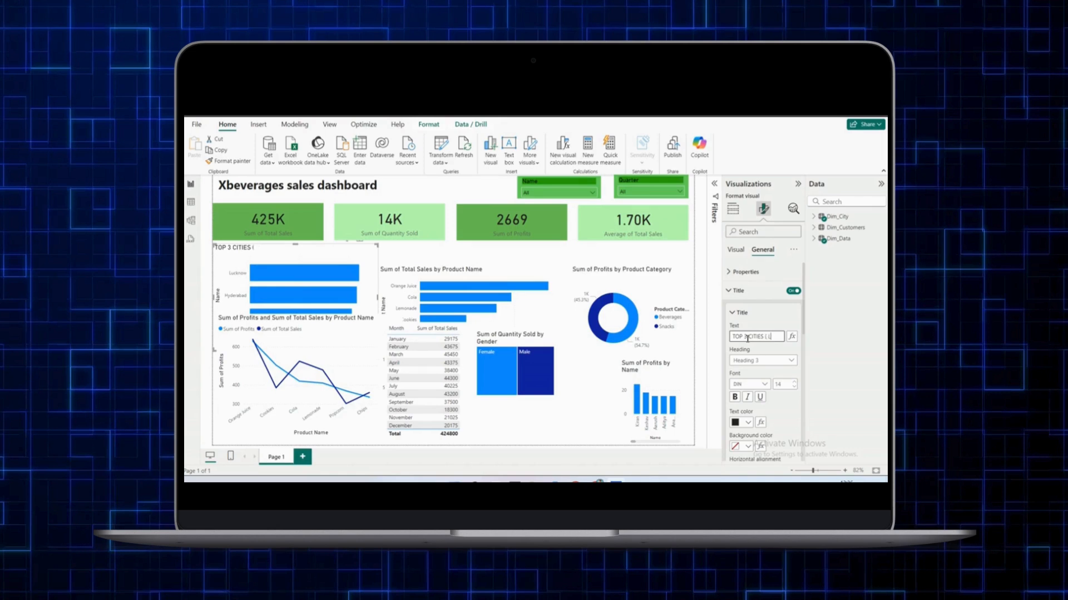
text(WEST SALES))
- Center the cities chart's title, trying font size 16 before setting it to 14
click(794, 382)
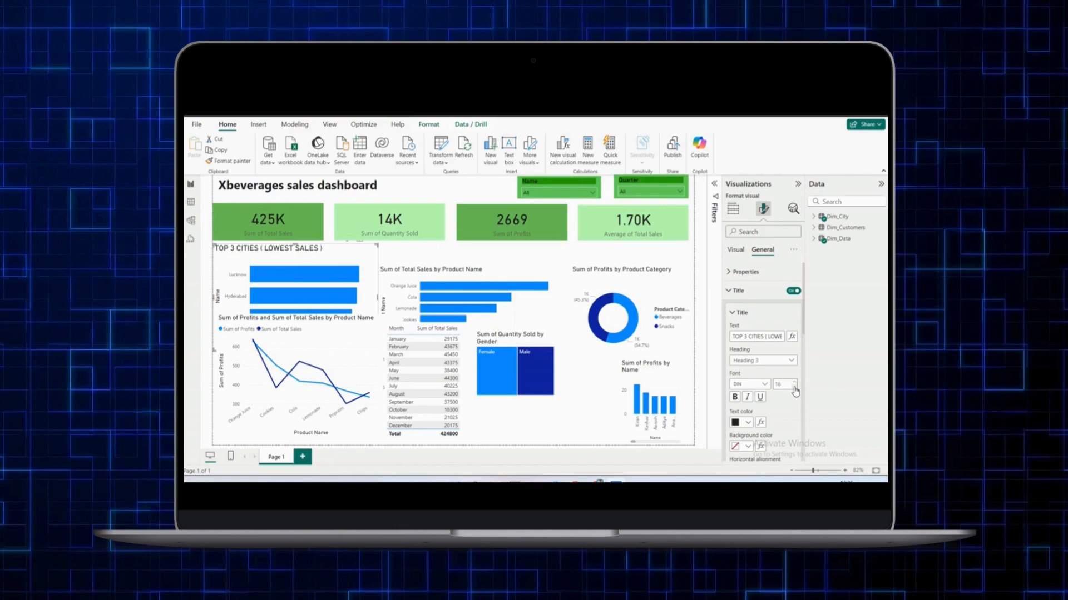
scroll(770, 406, down, 1)
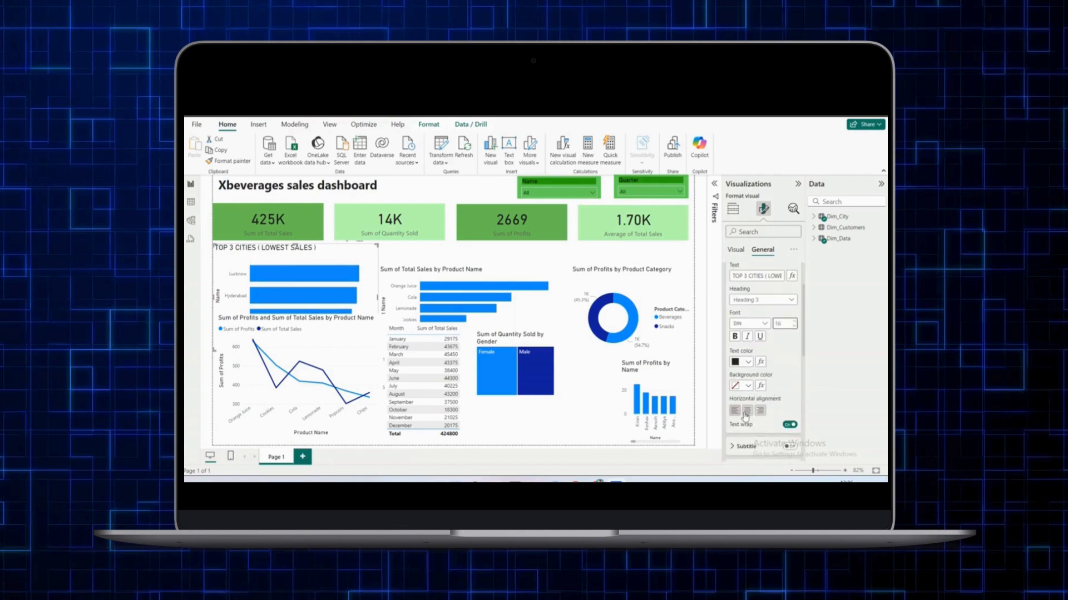
click(747, 413)
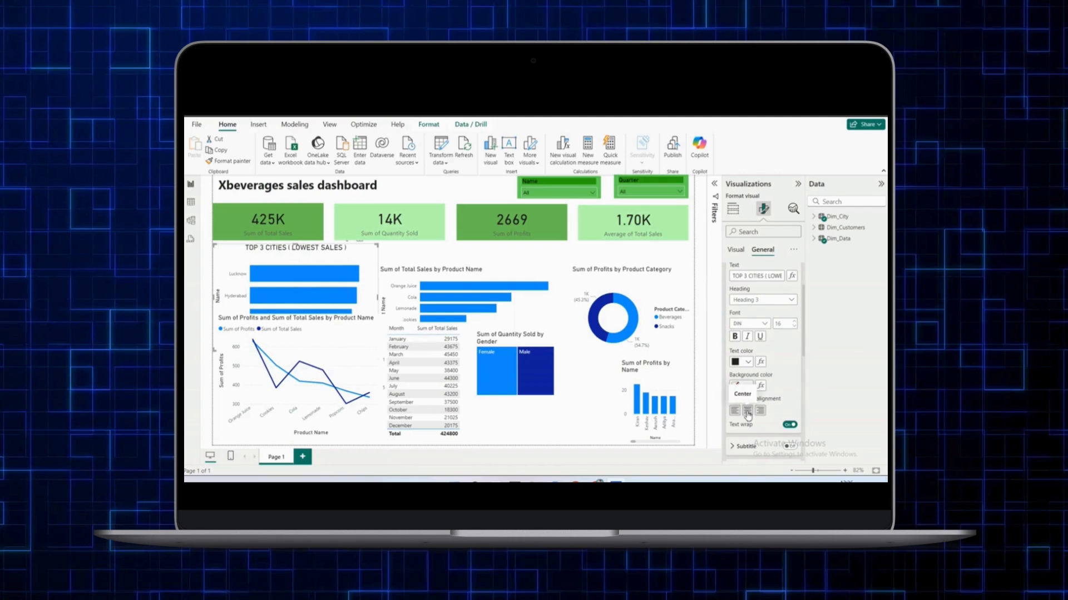
click(794, 328)
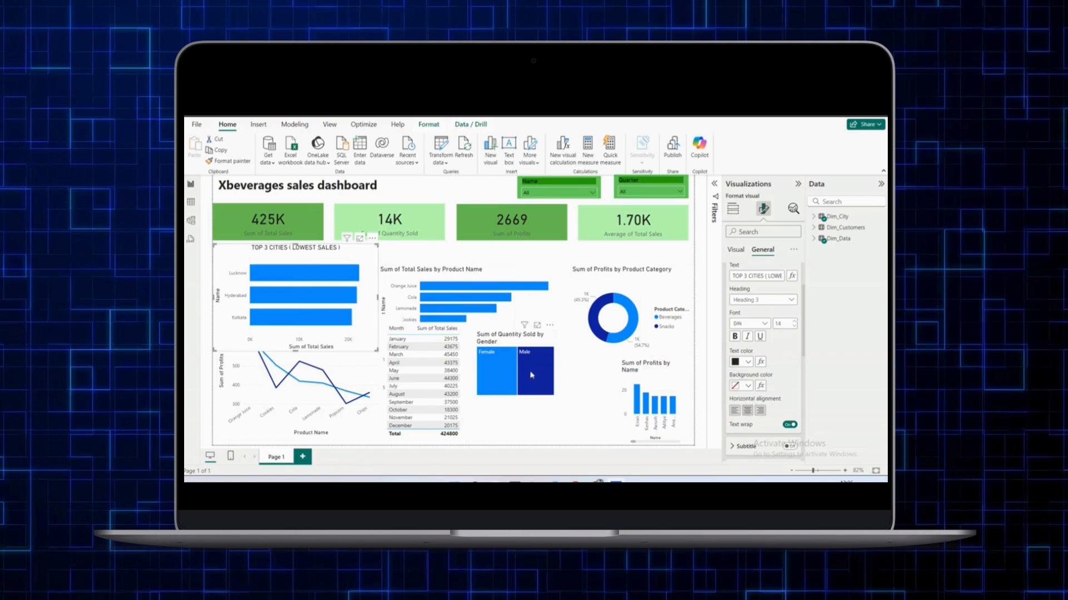
- Turn off the cities chart's Y-axis title and shift the chart slightly to the right
mouse_move(532, 376)
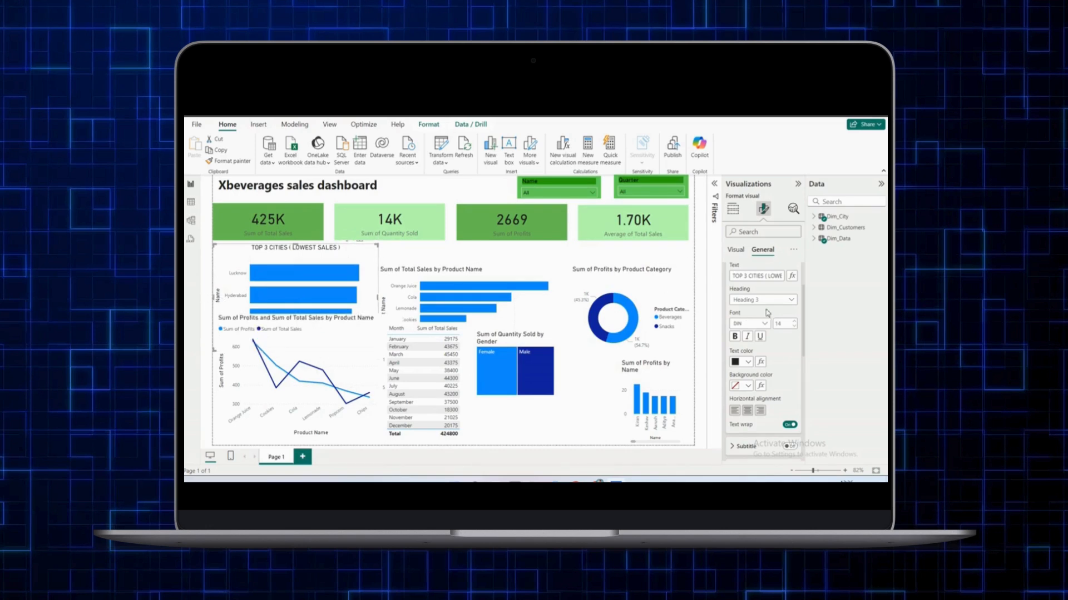
scroll(766, 312, up, 2)
scroll(763, 329, down, 5)
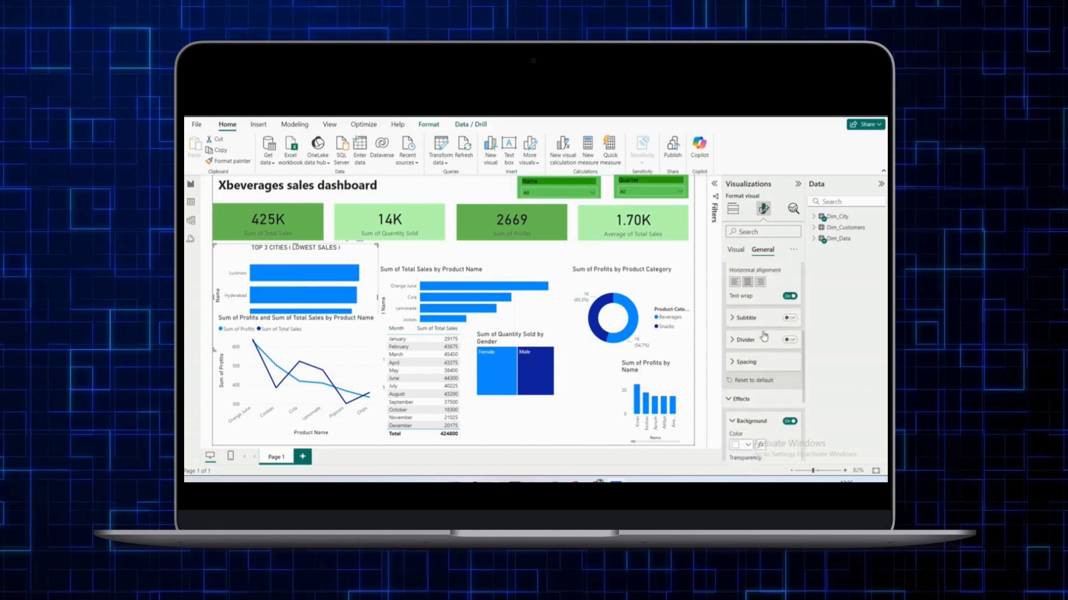
click(737, 250)
scroll(761, 299, up, 4)
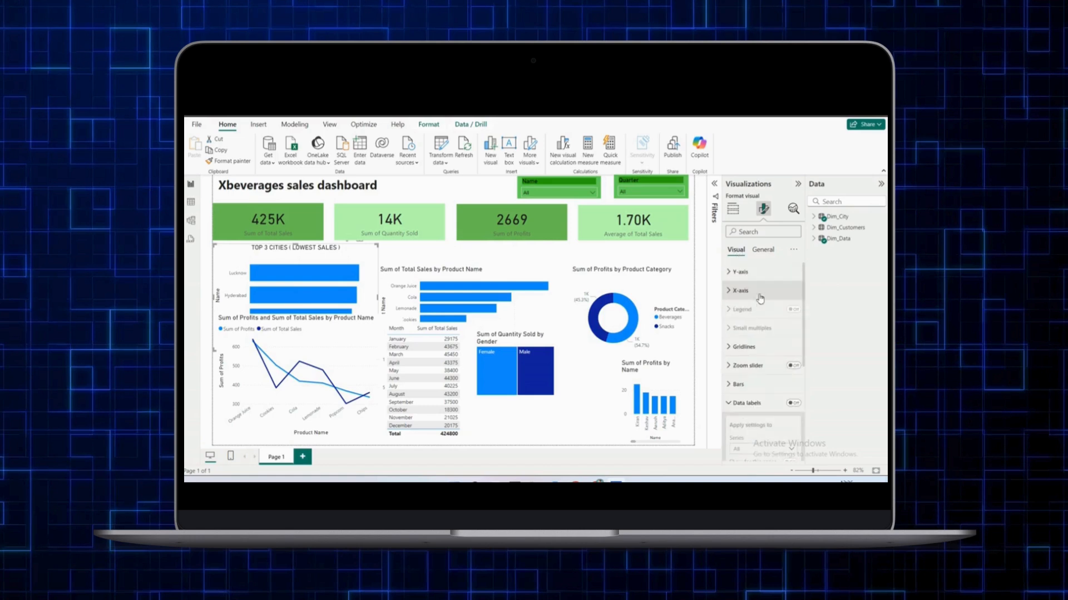
click(747, 273)
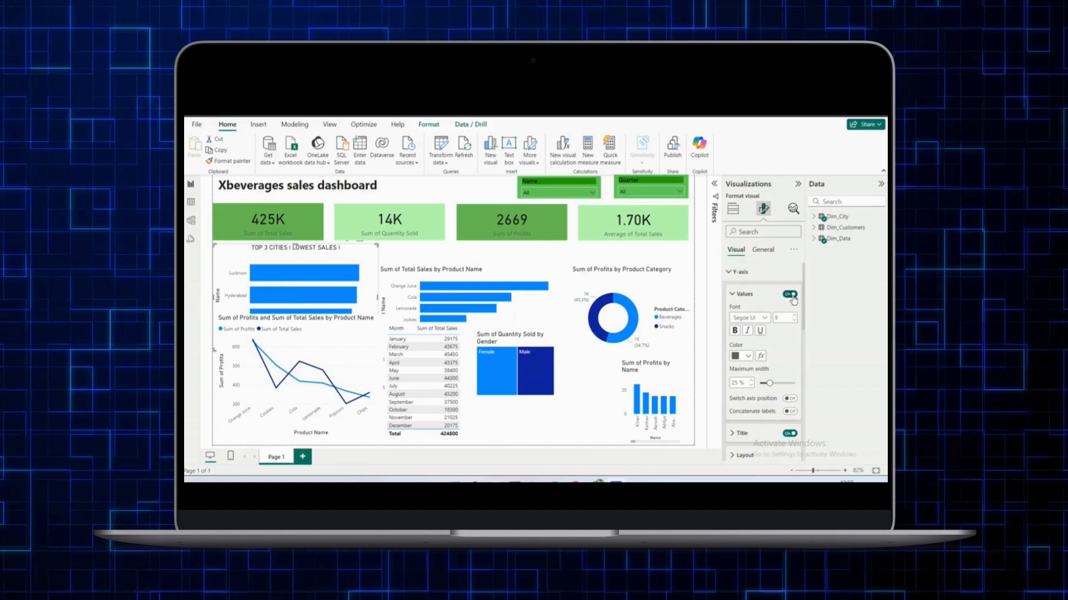
scroll(779, 342, down, 2)
click(789, 382)
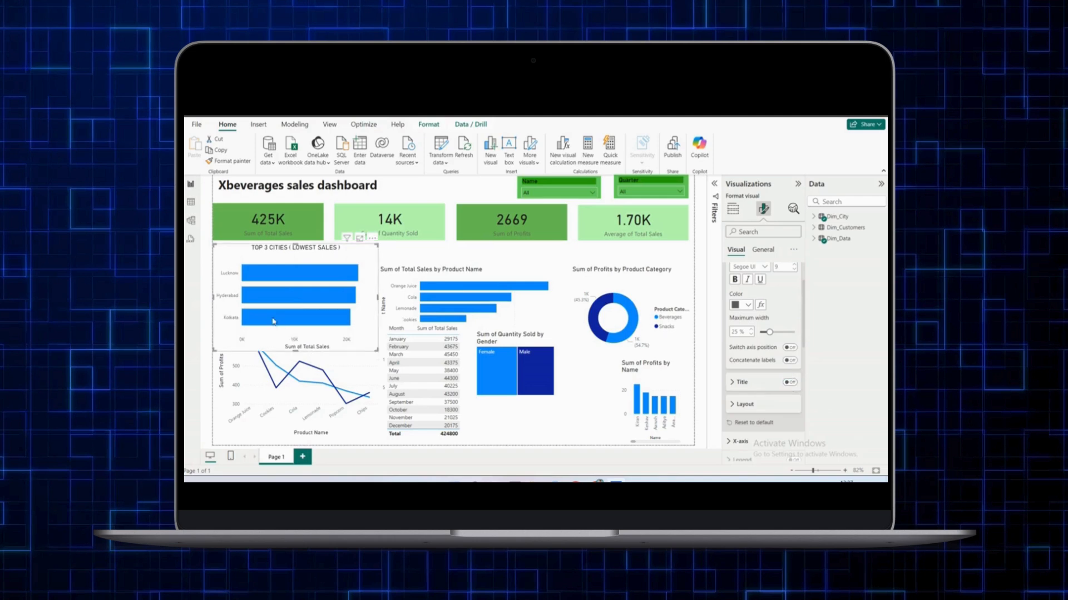
mouse_move(239, 295)
mouse_down()
mouse_move(276, 306)
mouse_move(257, 298)
mouse_up()
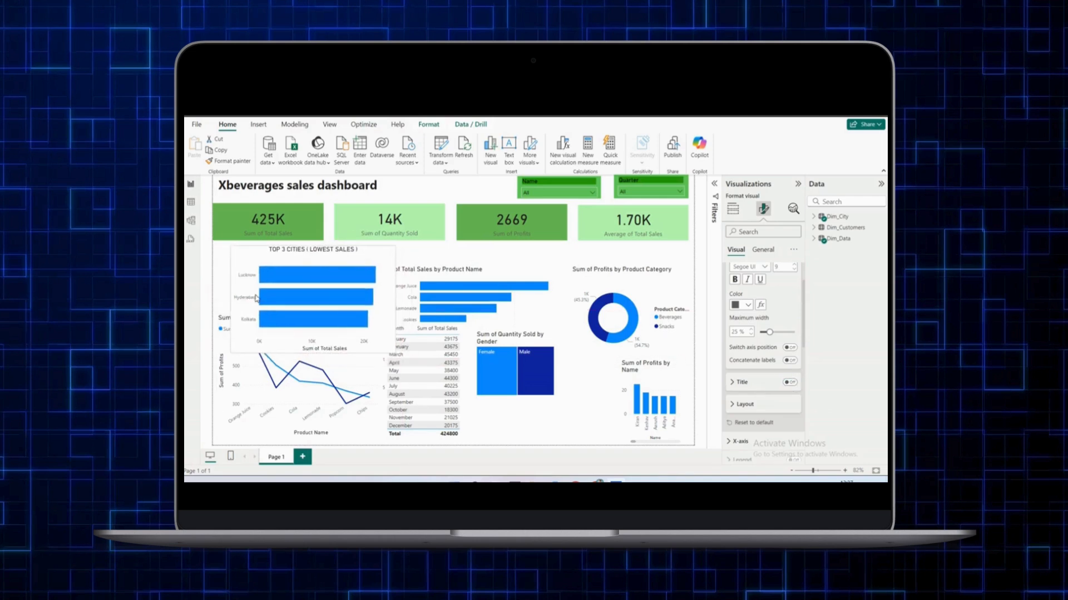
- Turn off the cities chart's X-axis title and narrow the chart so it clears the Product Name chart beside it
scroll(754, 340, up, 2)
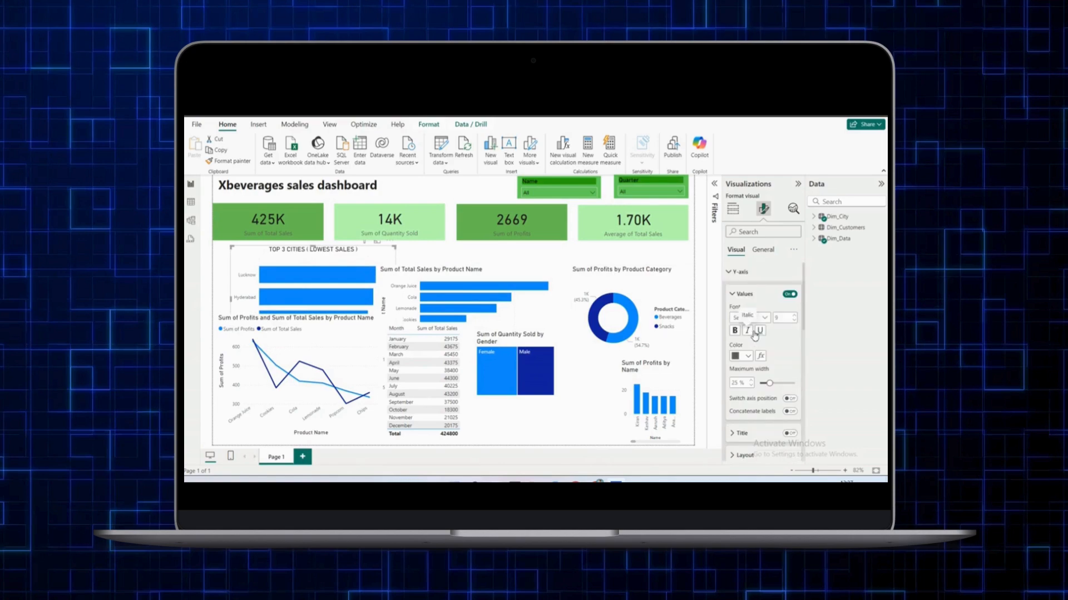
scroll(757, 357, down, 3)
click(740, 328)
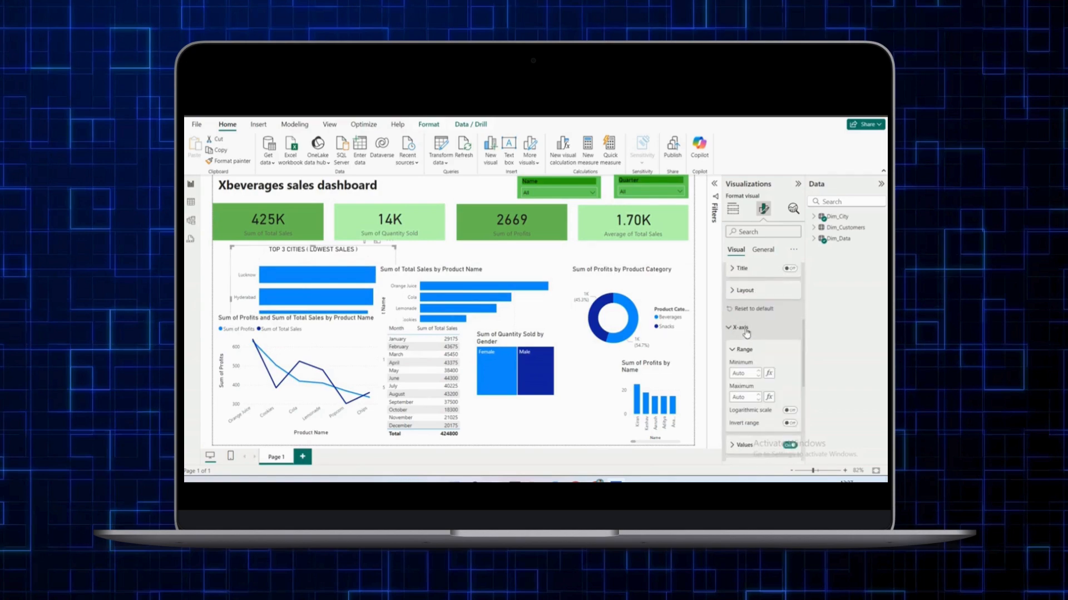
scroll(764, 399, down, 3)
click(790, 354)
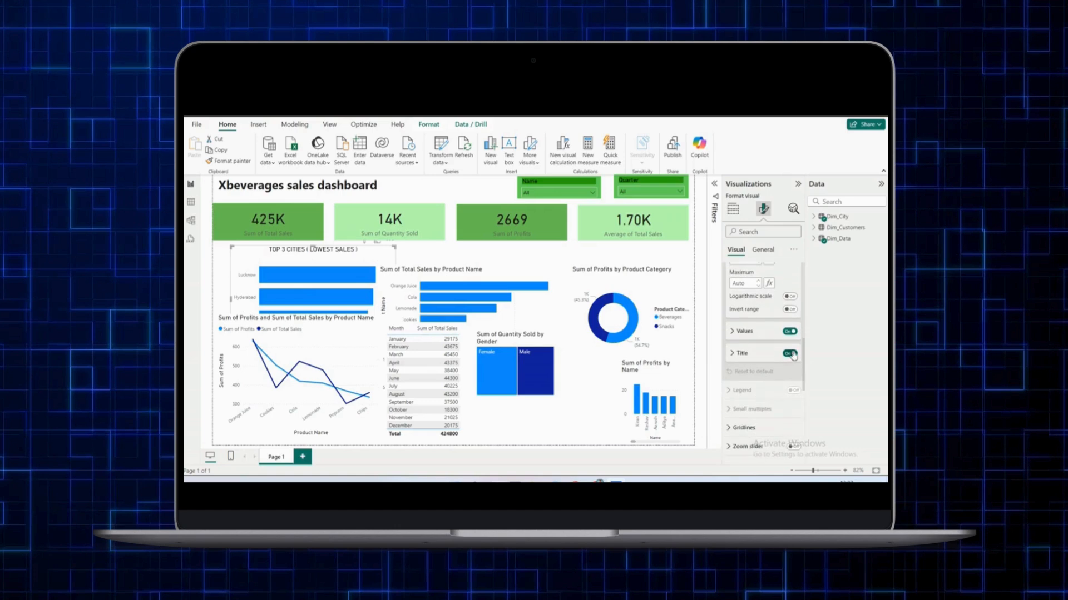
click(790, 353)
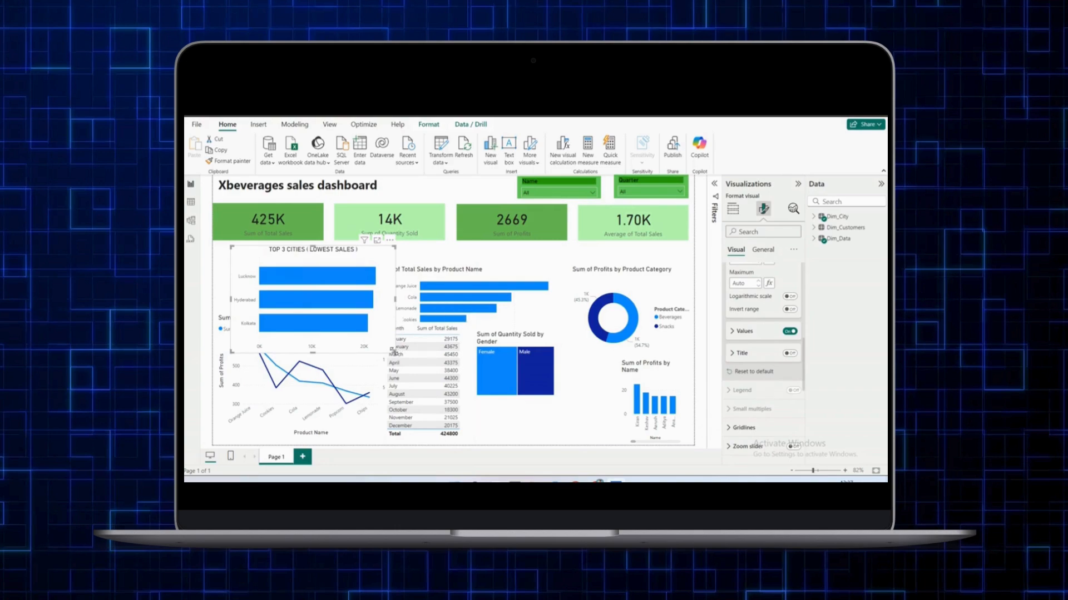
drag(394, 351, 377, 350)
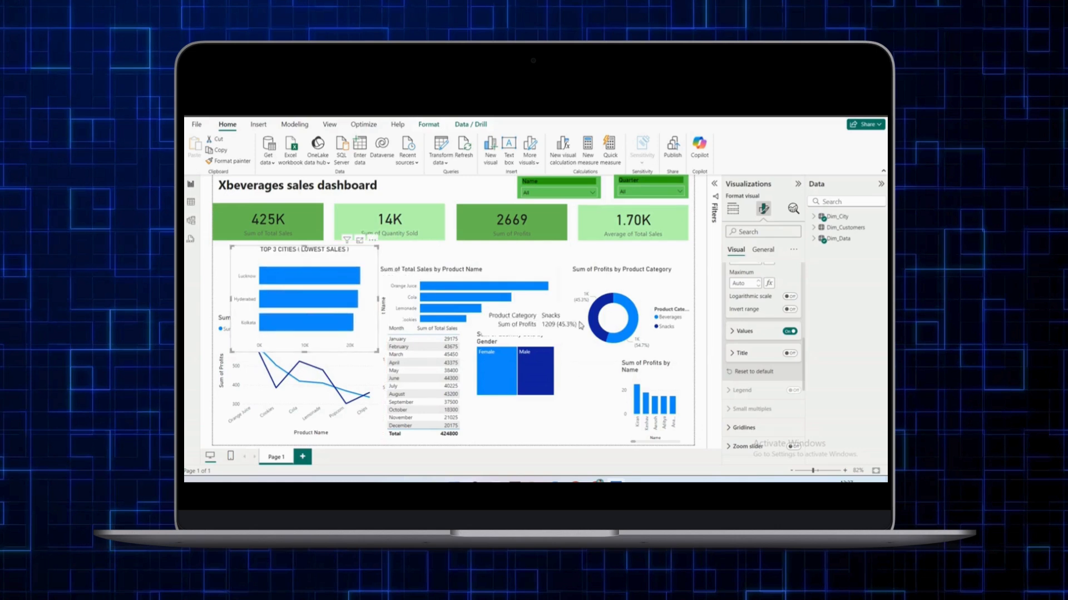
- Look through the cities chart's visual and general formatting options for the background and data label settings
scroll(765, 359, up, 5)
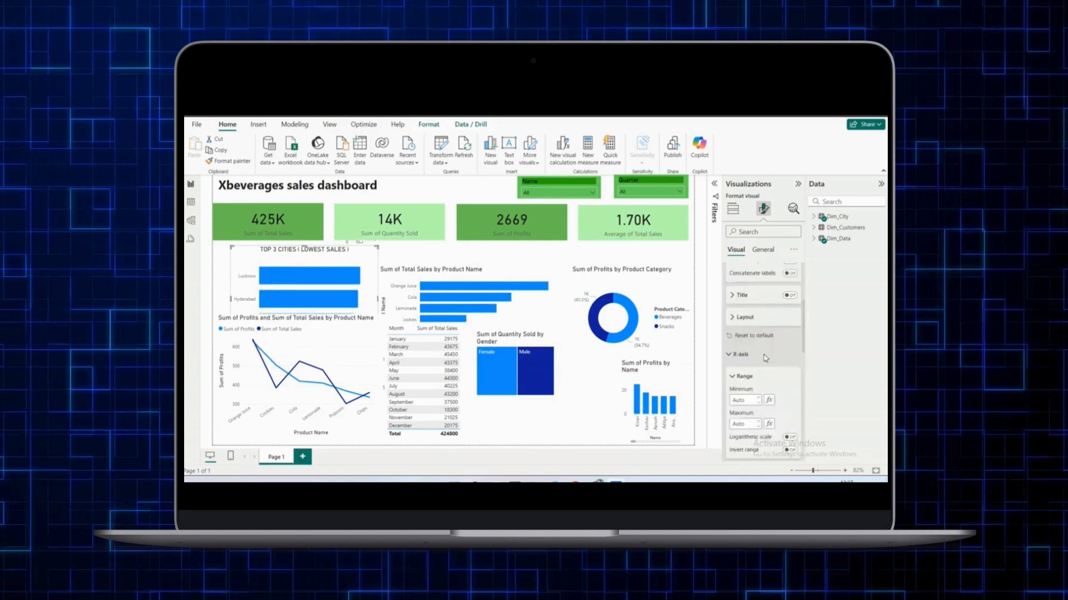
scroll(766, 359, up, 2)
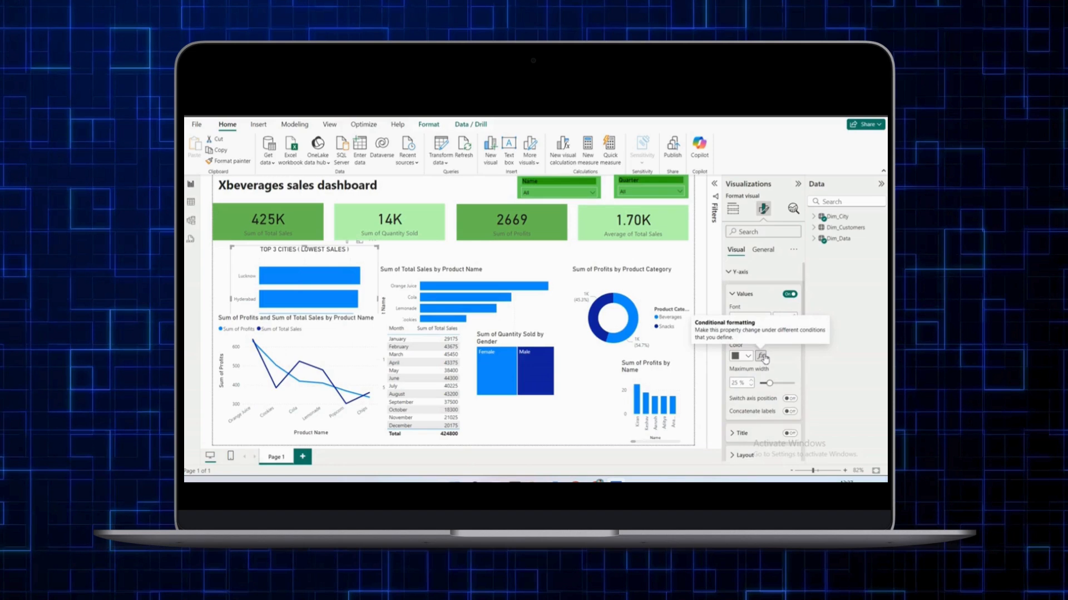
scroll(767, 378, down, 2)
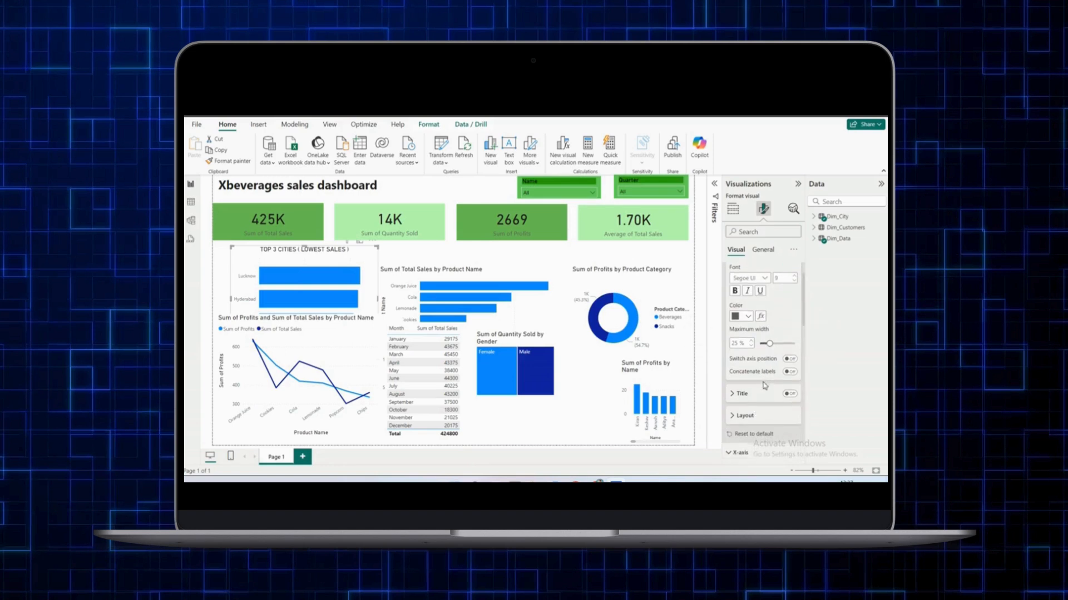
click(764, 251)
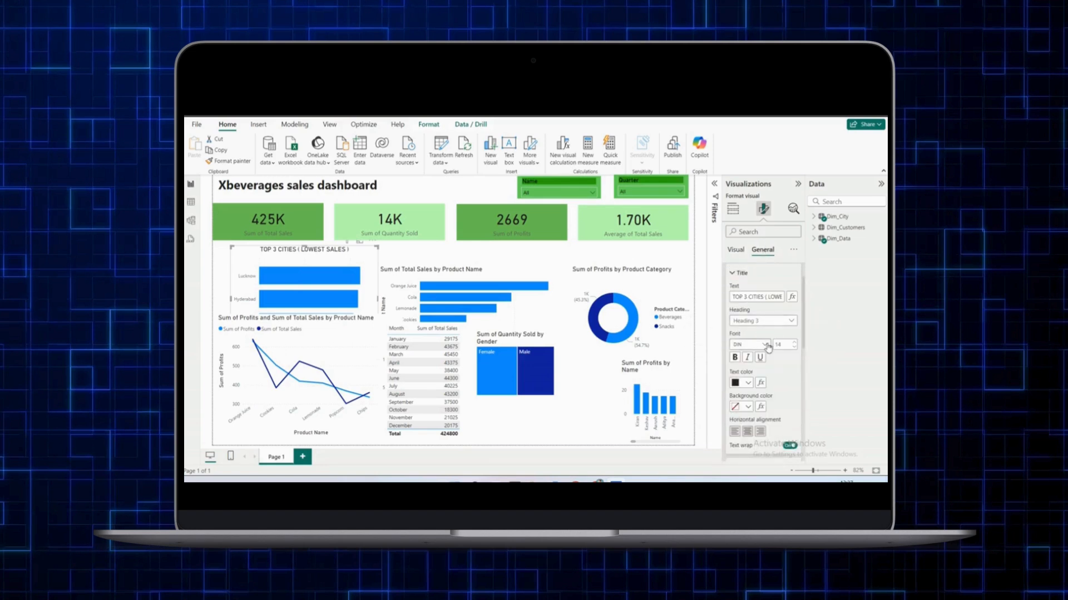
scroll(768, 347, down, 7)
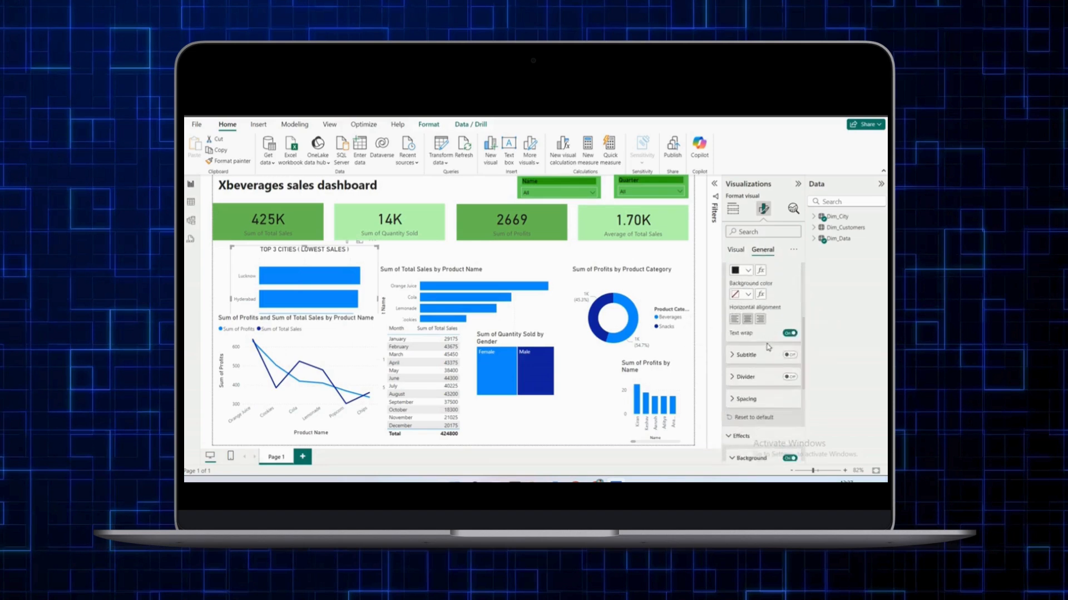
click(736, 250)
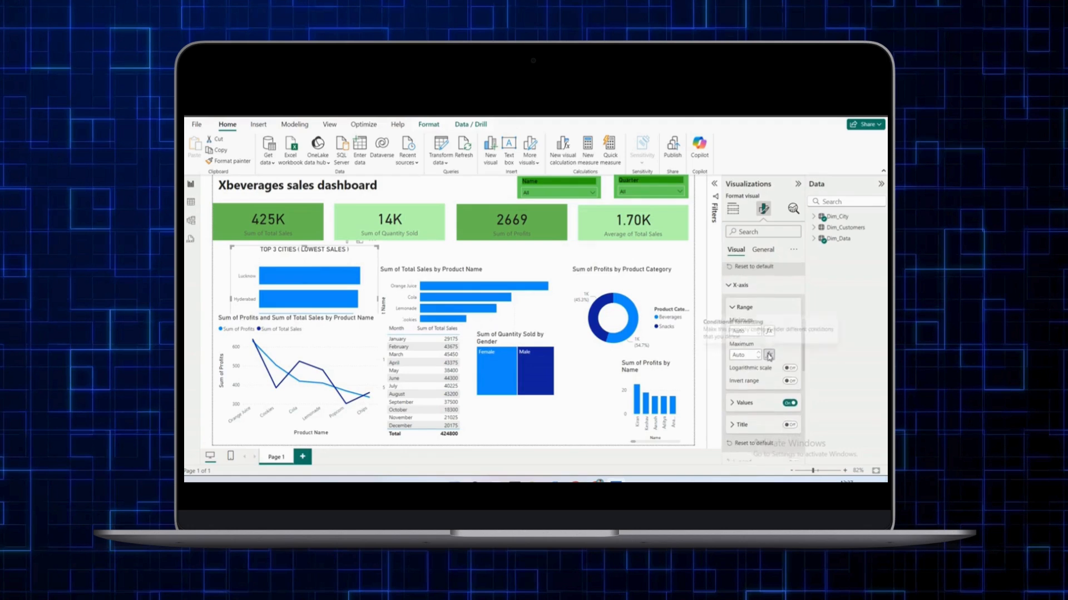
scroll(769, 356, down, 5)
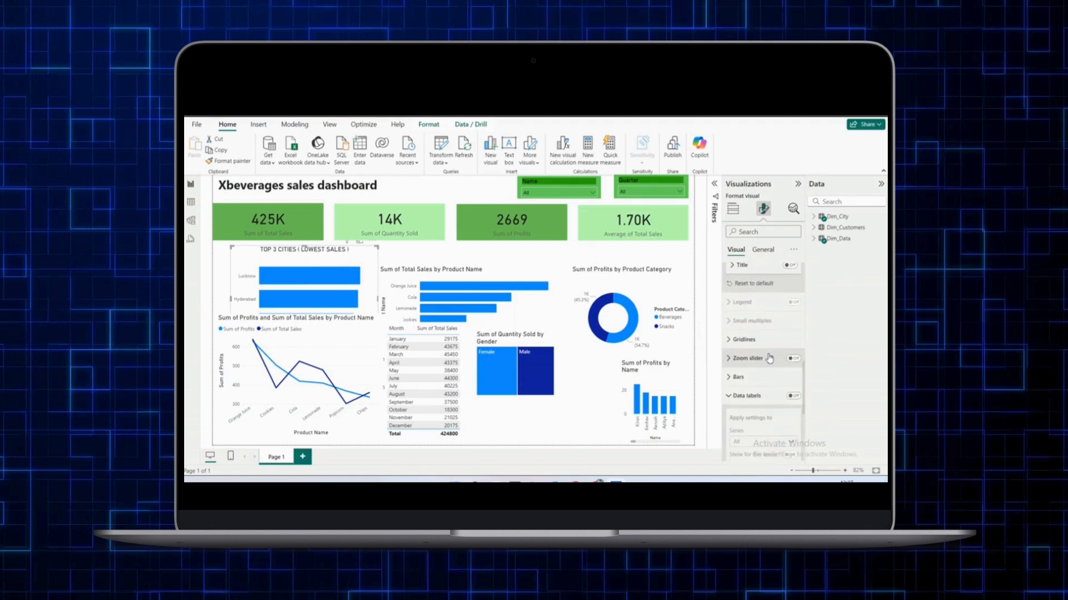
scroll(766, 334, up, 4)
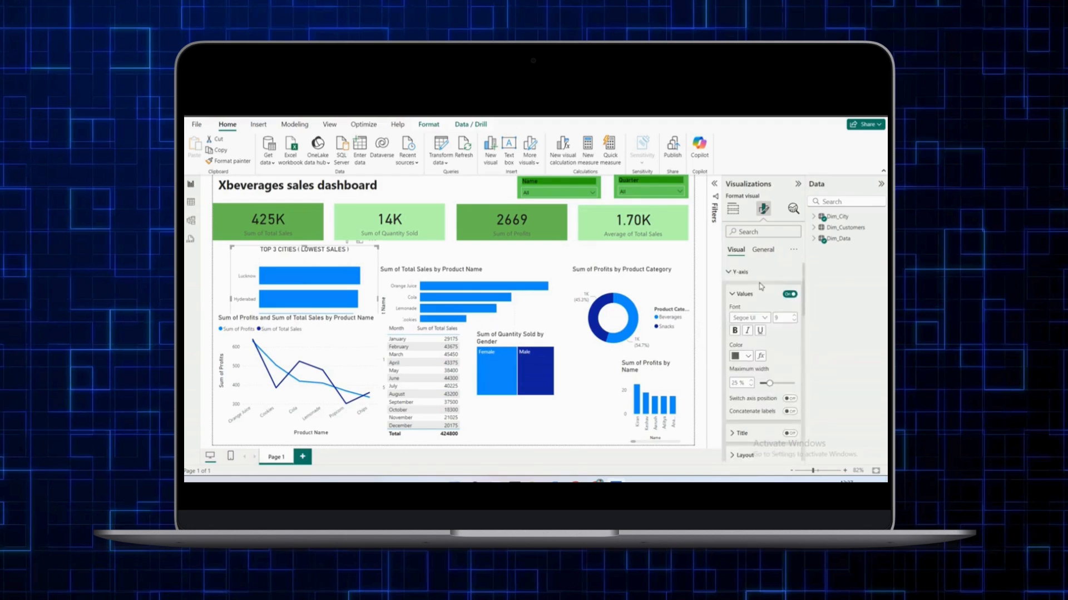
scroll(762, 322, down, 5)
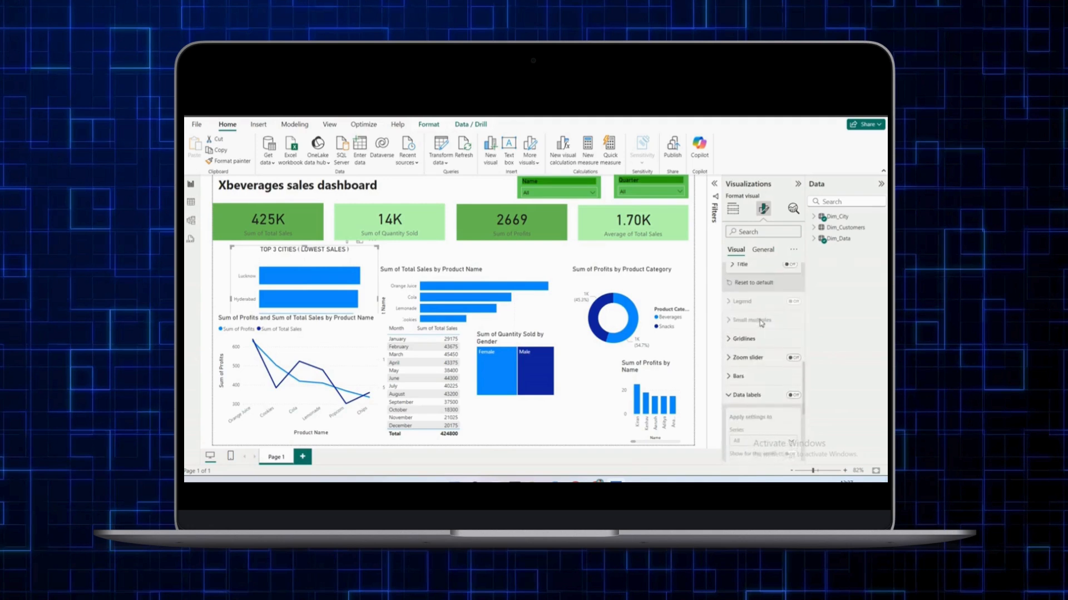
scroll(766, 331, down, 5)
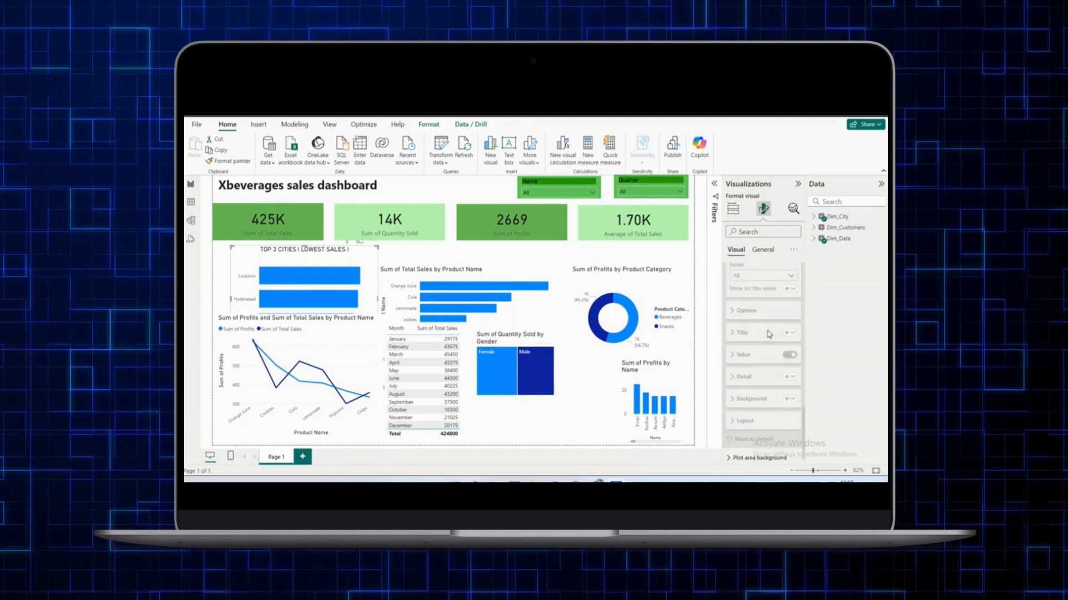
- Find the background settings and colour the cities chart's header icons and background dark green, with 73% background transparency
click(757, 233)
text(back)
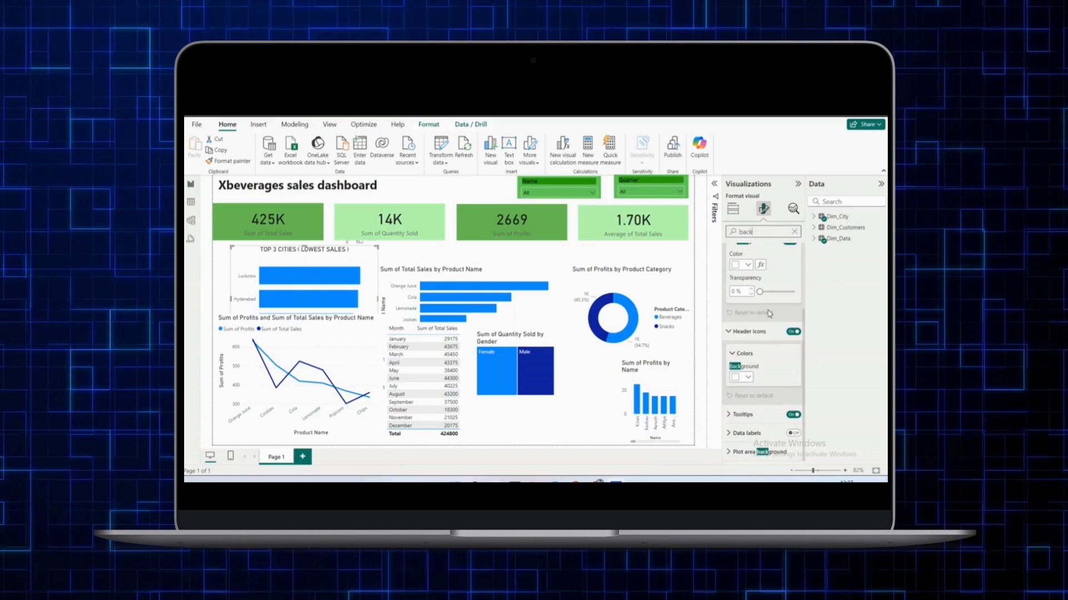
click(748, 378)
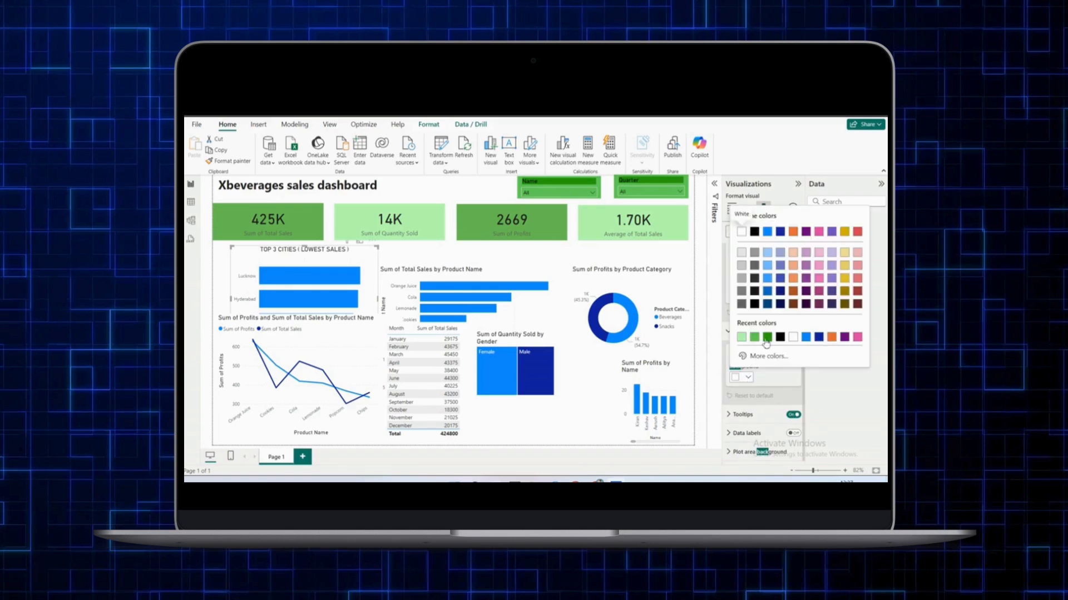
click(767, 337)
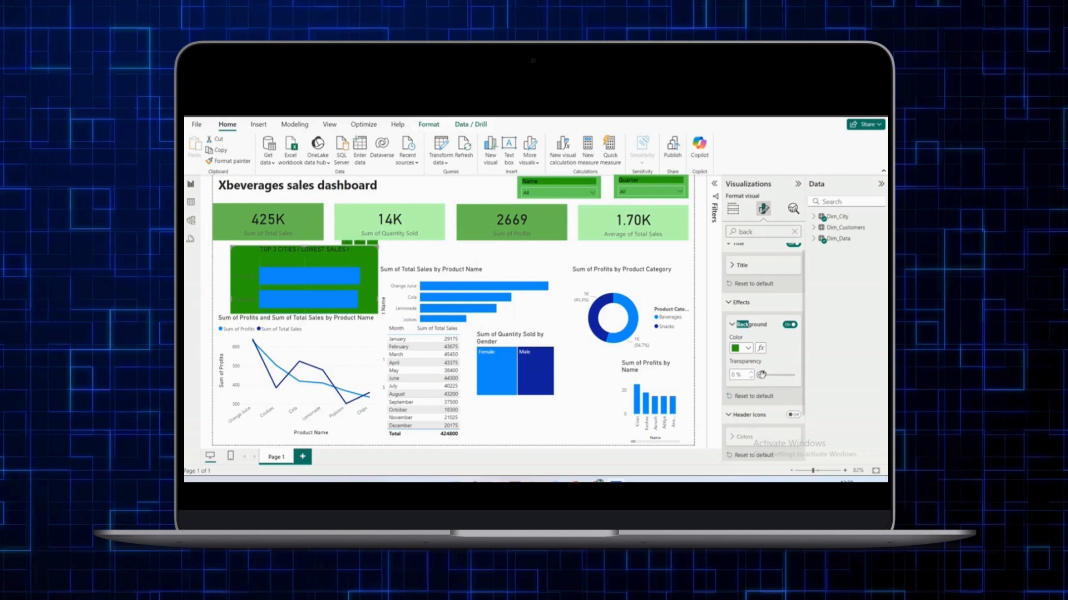
drag(761, 375, 785, 376)
- Find the data labels setting and turn on data labels for the cities chart
click(750, 232)
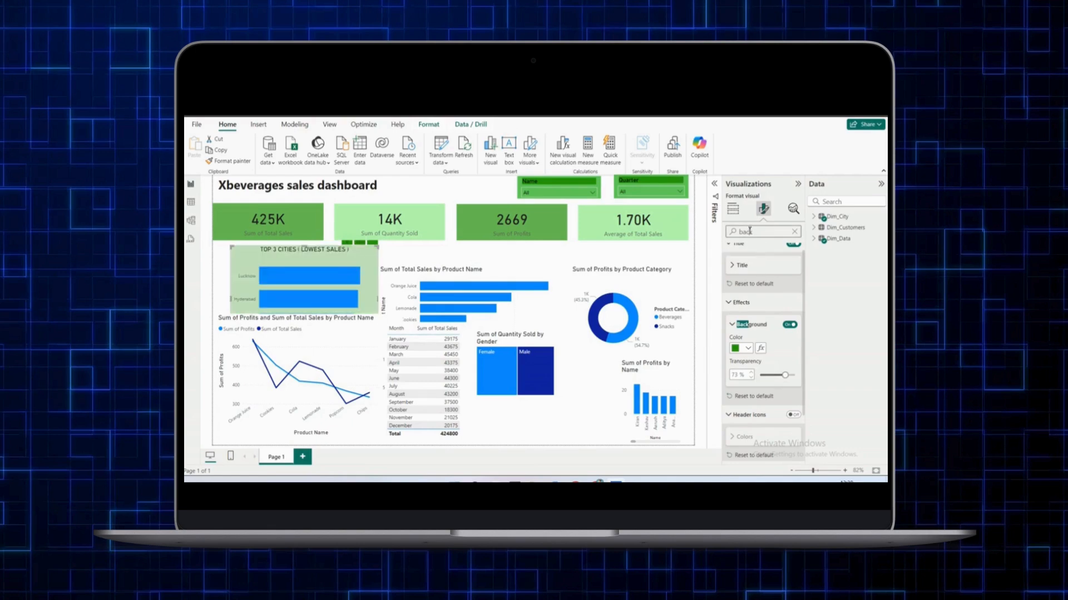
double_click(745, 231)
text(DATA)
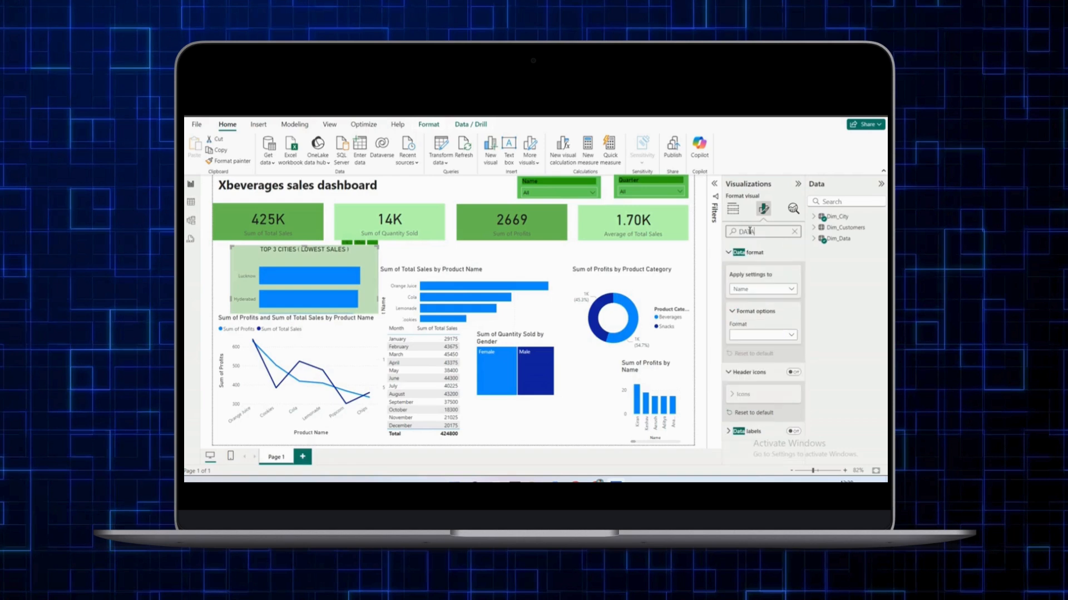
text( lab)
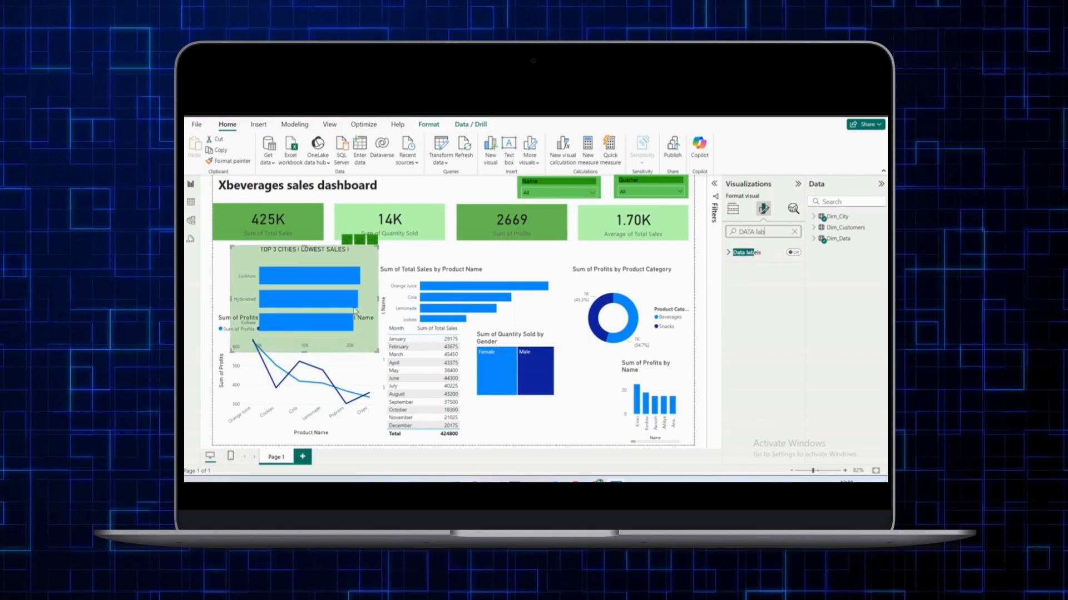
click(790, 254)
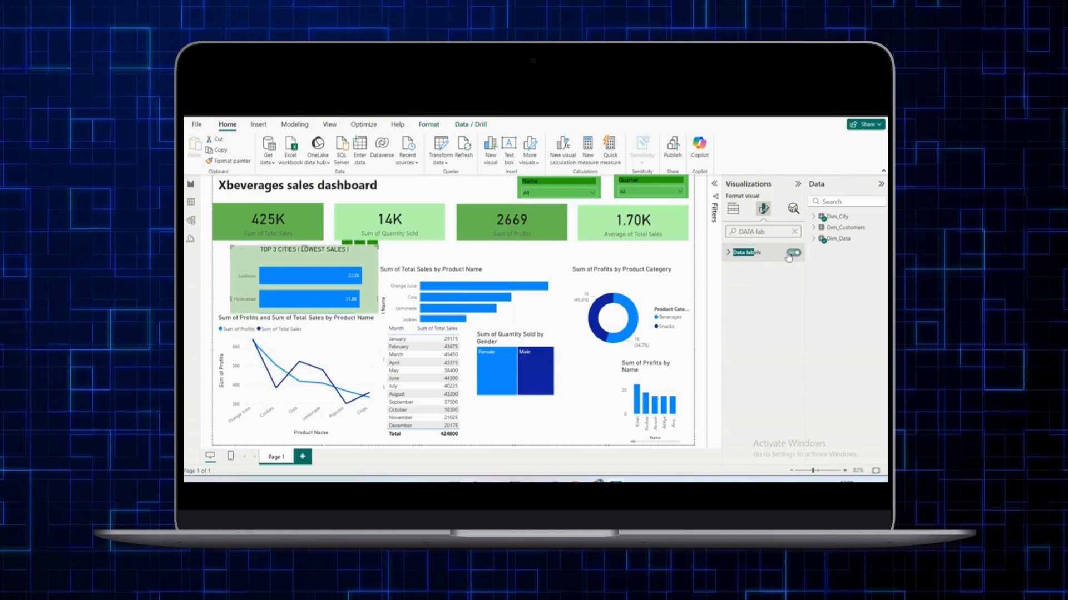
- Enlarge the cities chart, open it in focus mode and turn off its X-axis values
mouse_move(377, 310)
mouse_down()
mouse_move(379, 352)
mouse_move(419, 378)
mouse_move(388, 321)
mouse_up()
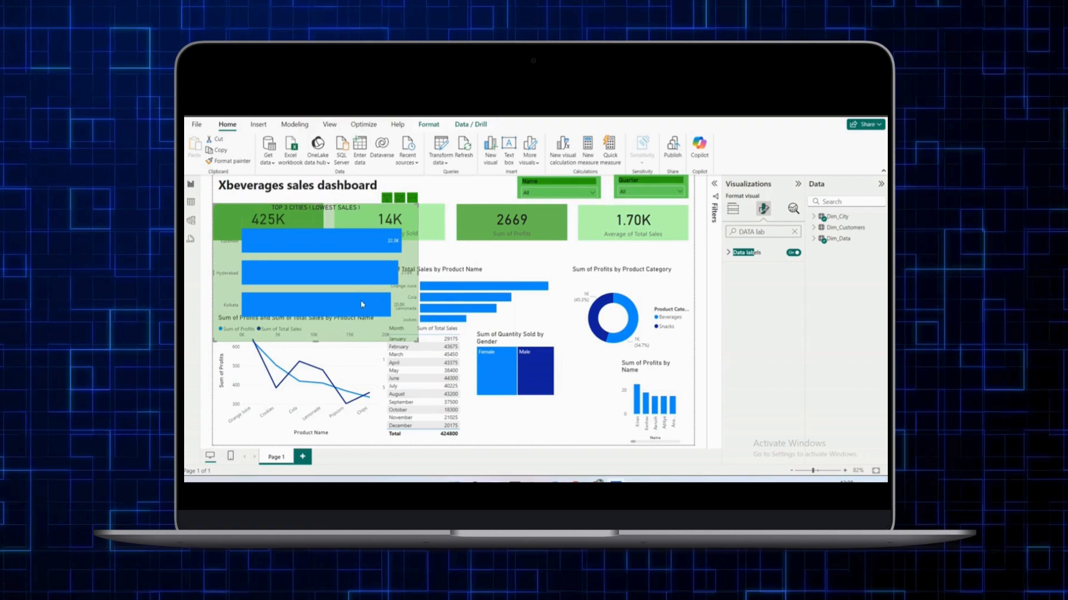
click(400, 199)
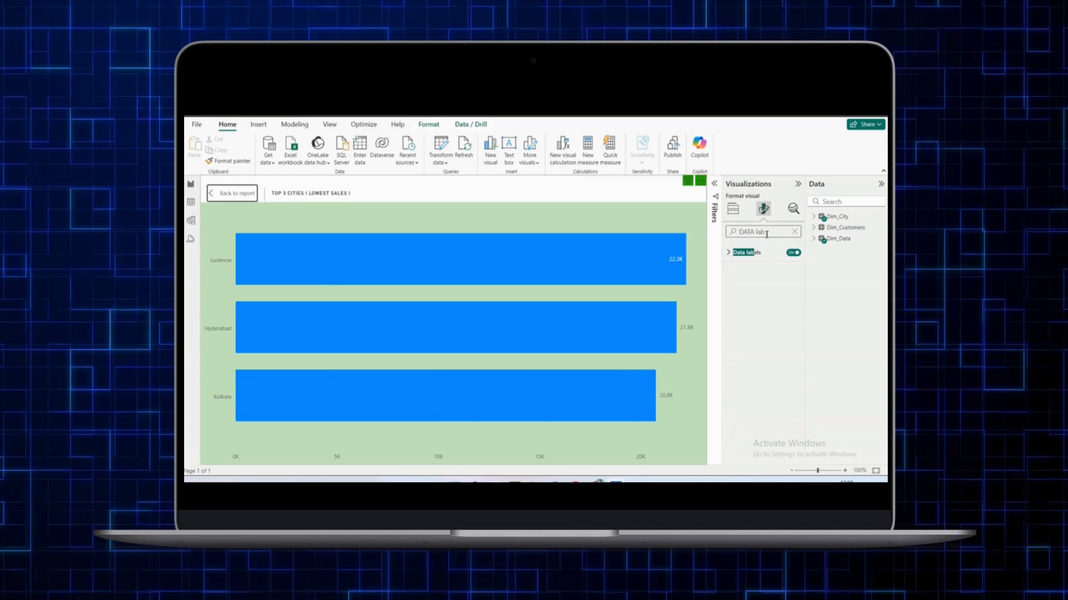
click(794, 232)
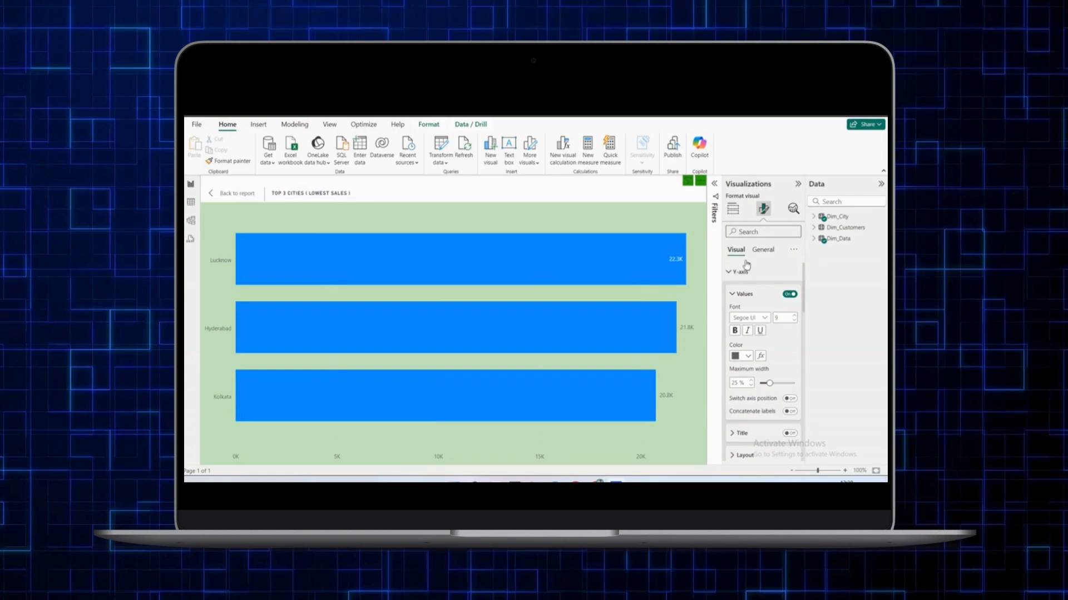
scroll(748, 350, down, 3)
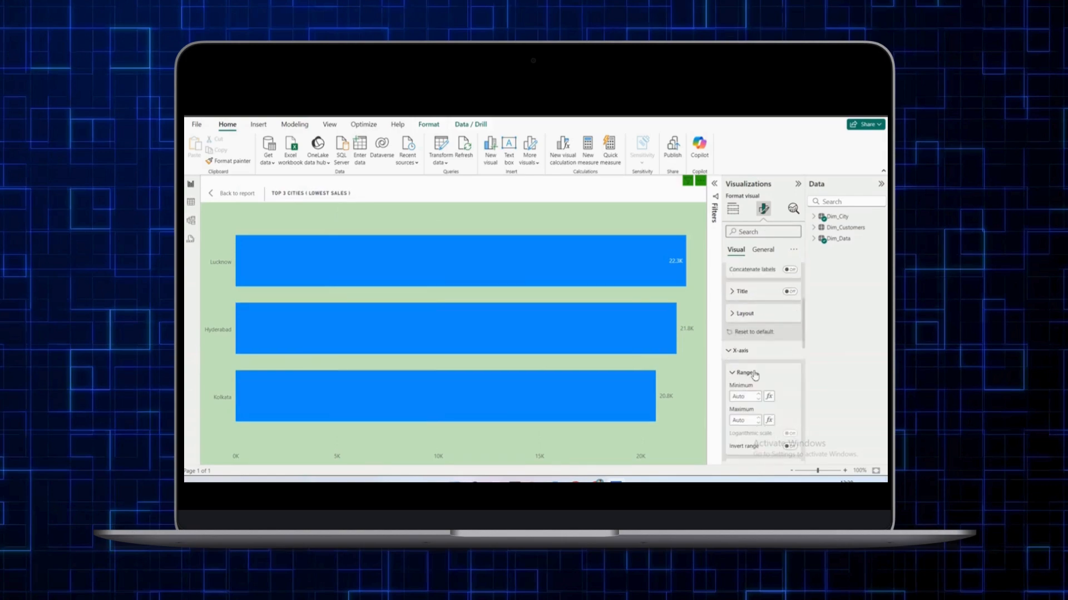
click(789, 366)
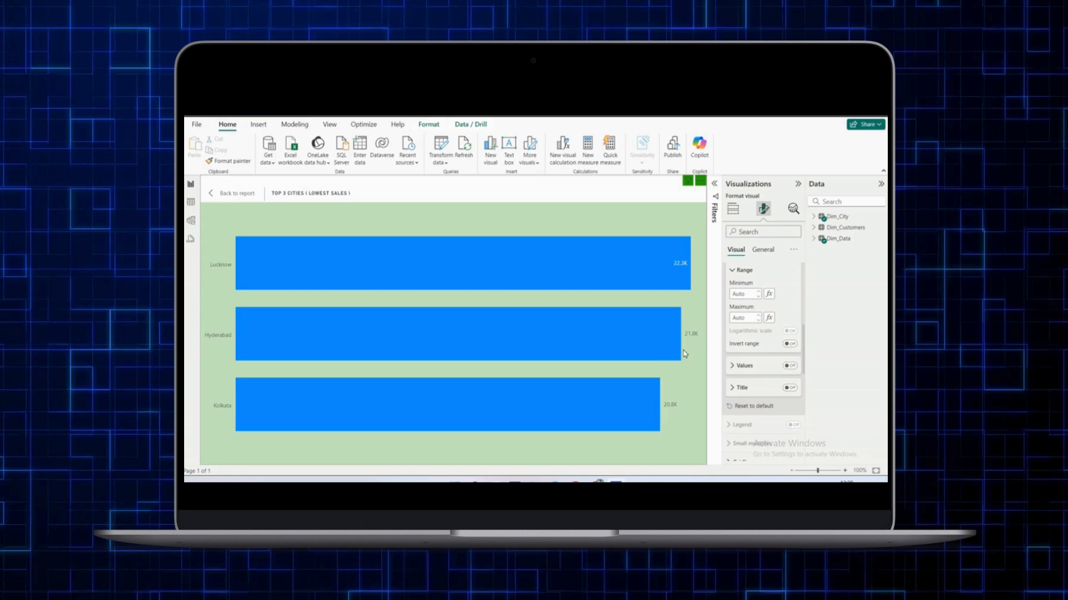
- Find the bars settings and set all bars of the cities chart to the recent dark green
click(764, 233)
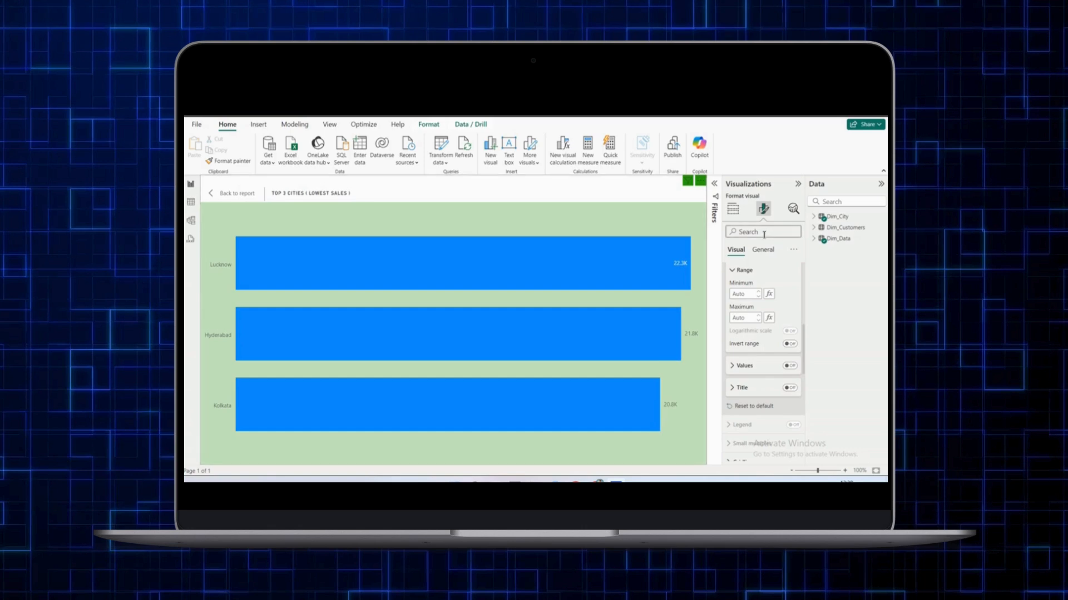
text(b)
text(as)
key(BackSpace)
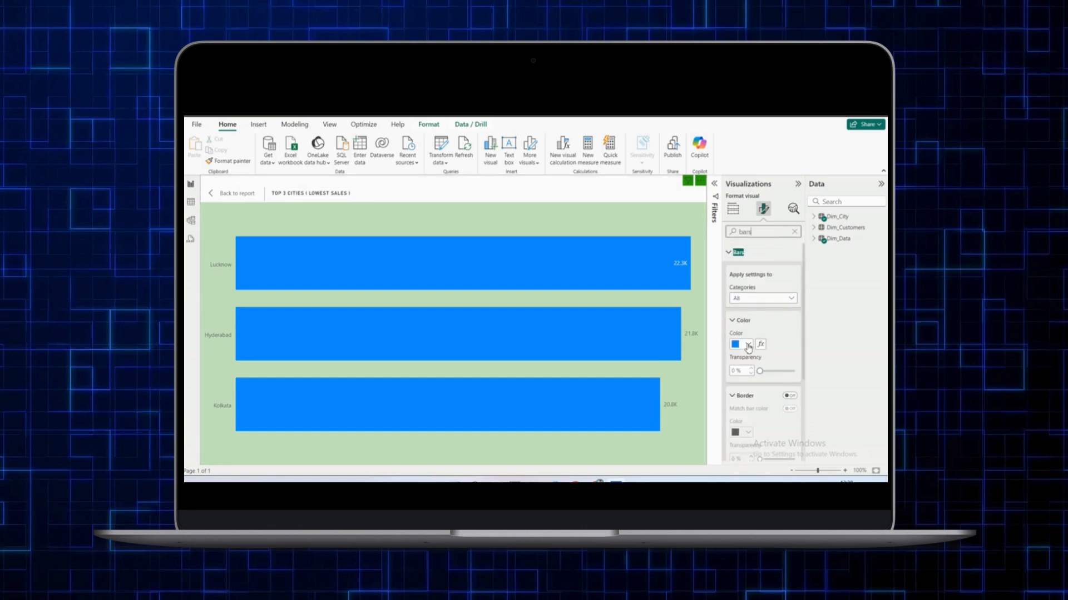
click(747, 344)
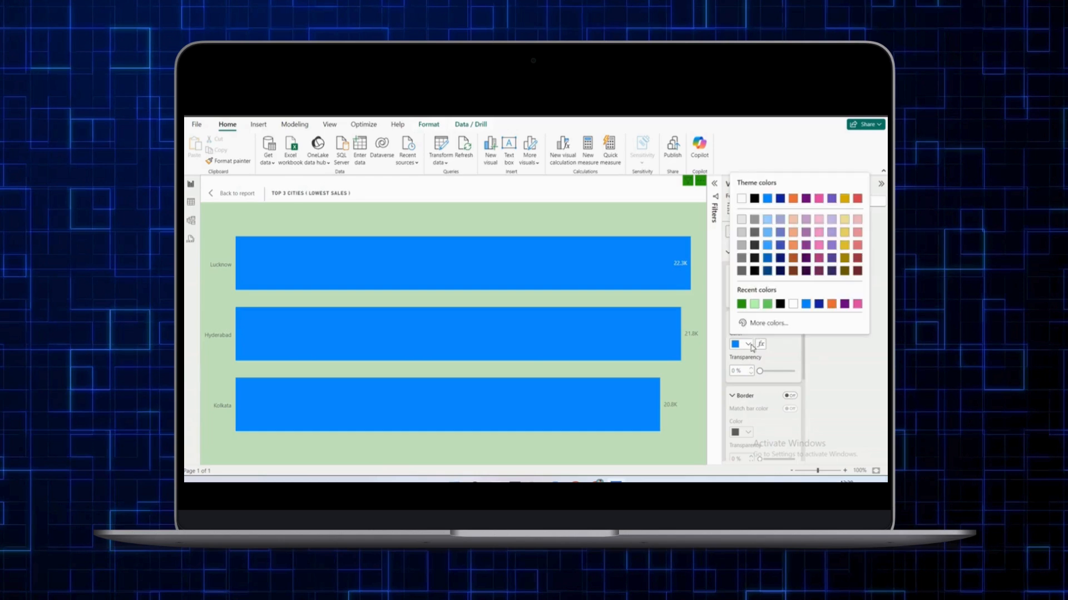
click(742, 305)
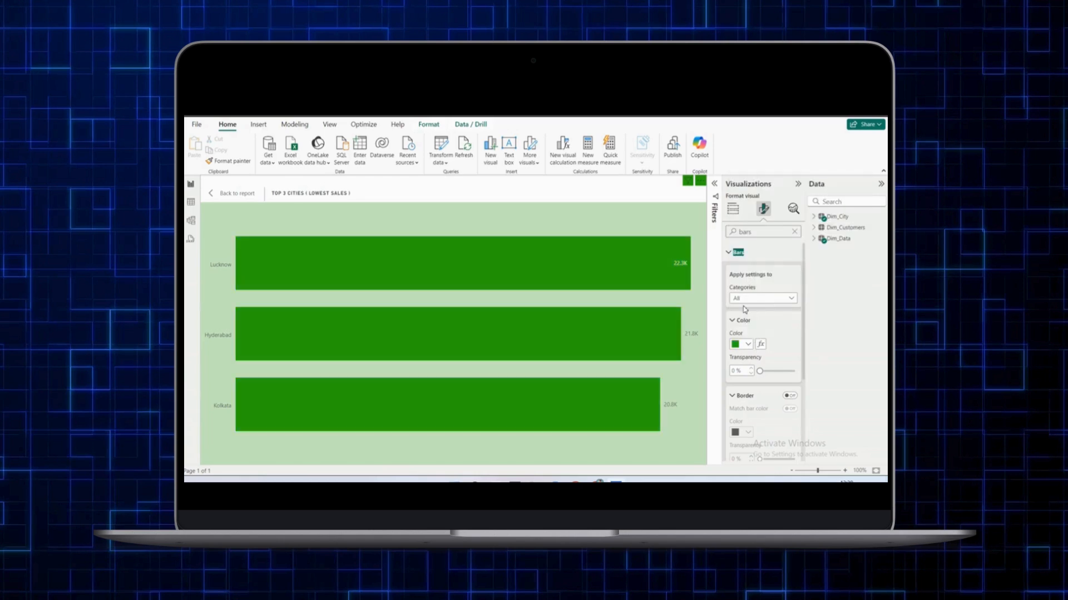
- Apply the bar colour settings to the Lucknow category only and choose the recent dark green
click(753, 301)
click(753, 301)
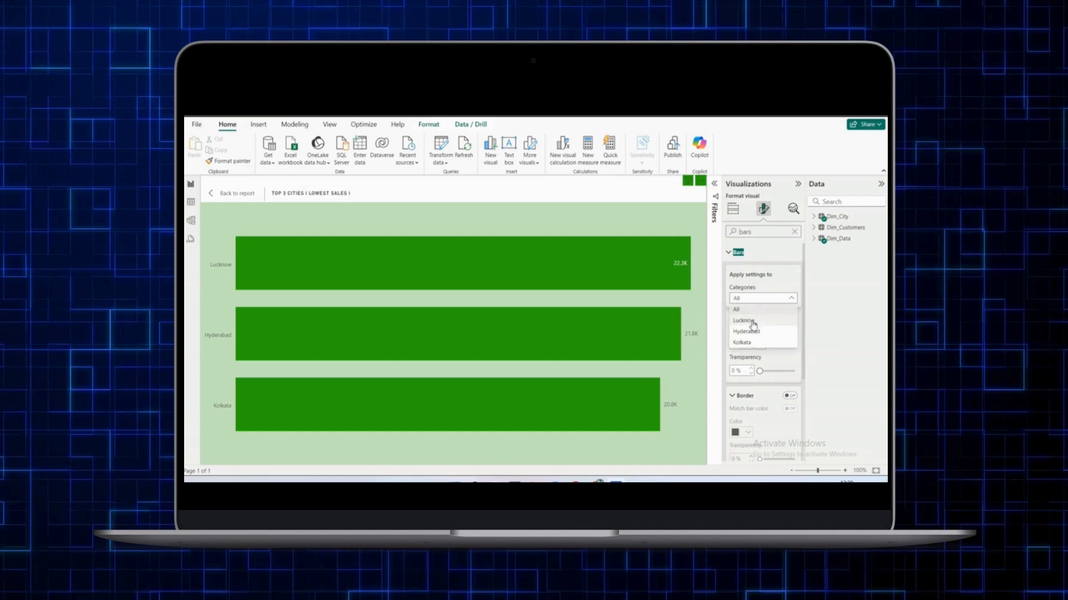
click(753, 323)
click(748, 343)
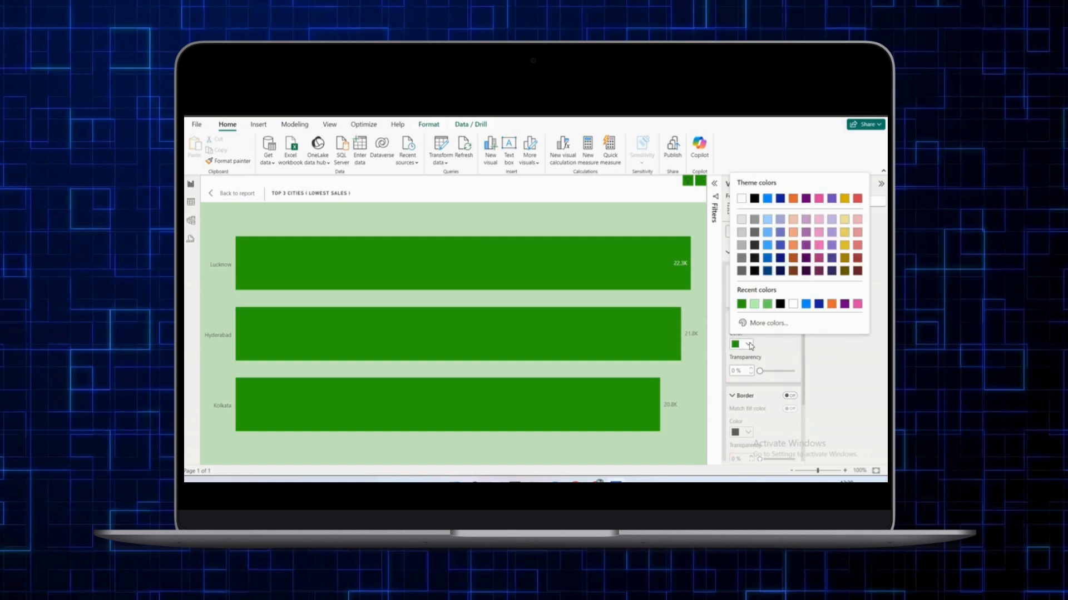
click(741, 306)
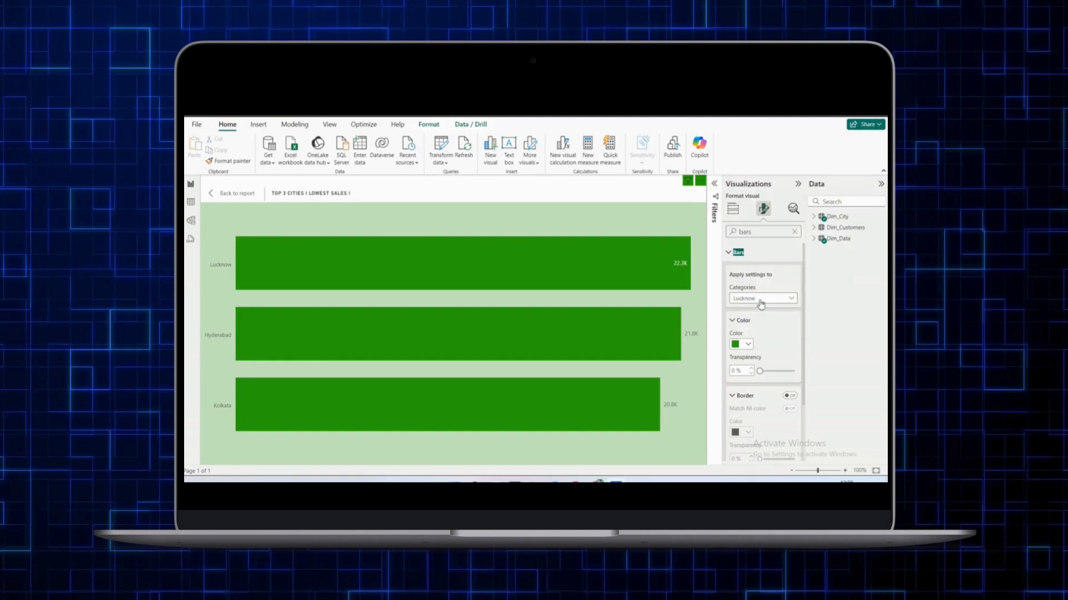
- Recolour the Hyderabad bar, trying light and medium green before choosing the custom dark green #0D6604
click(761, 300)
click(761, 335)
click(747, 344)
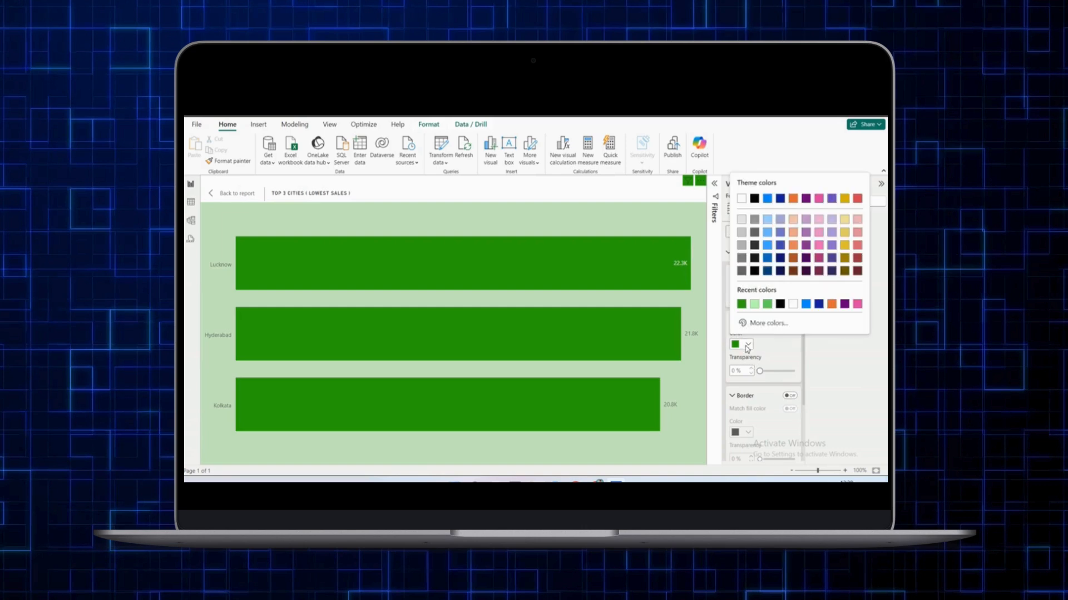
click(754, 305)
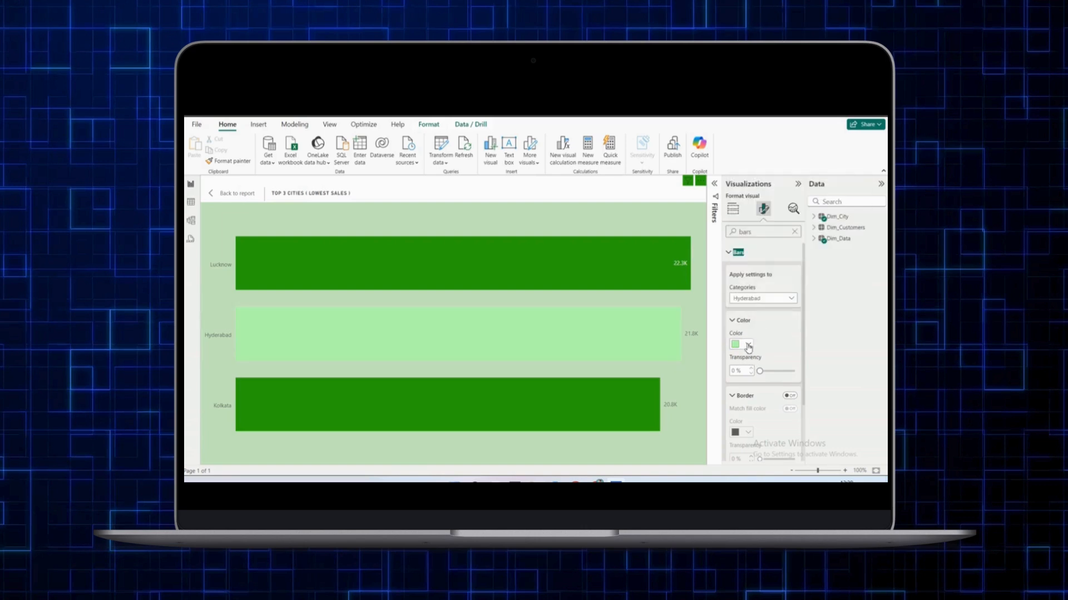
click(748, 345)
click(767, 305)
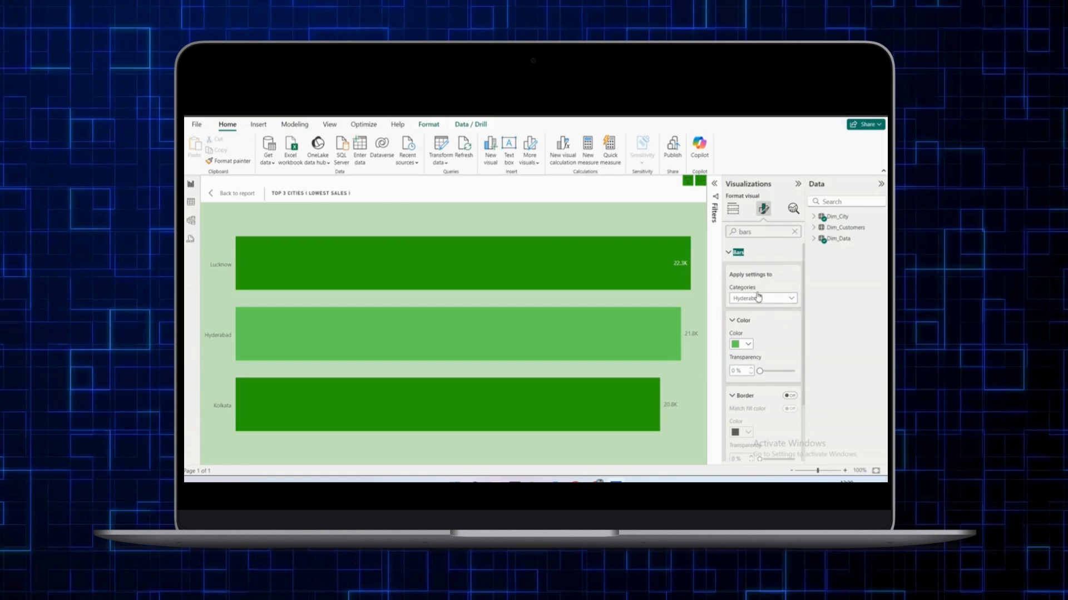
click(748, 345)
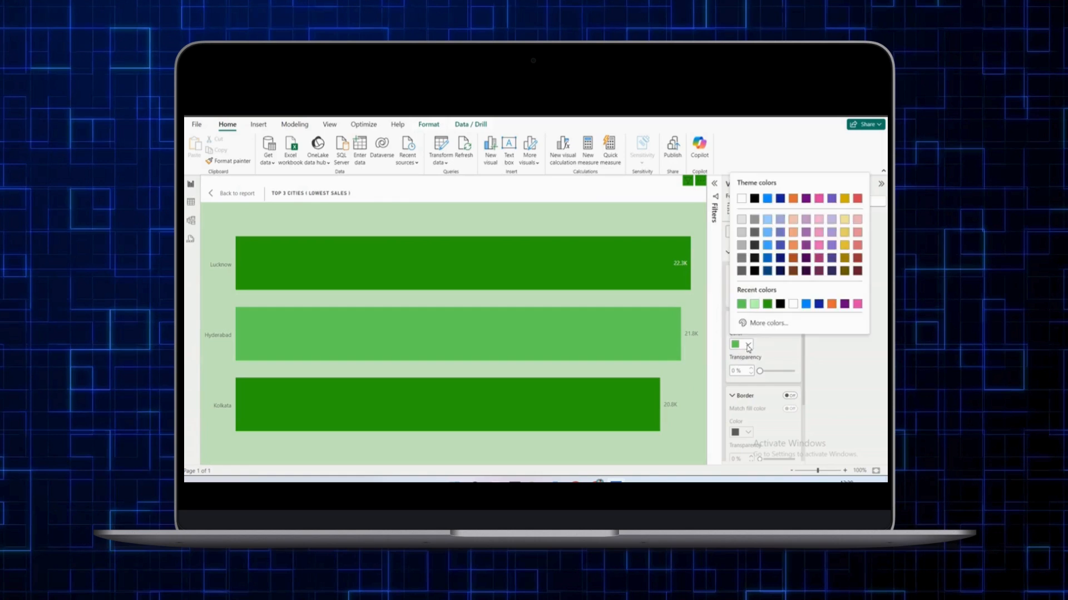
click(759, 324)
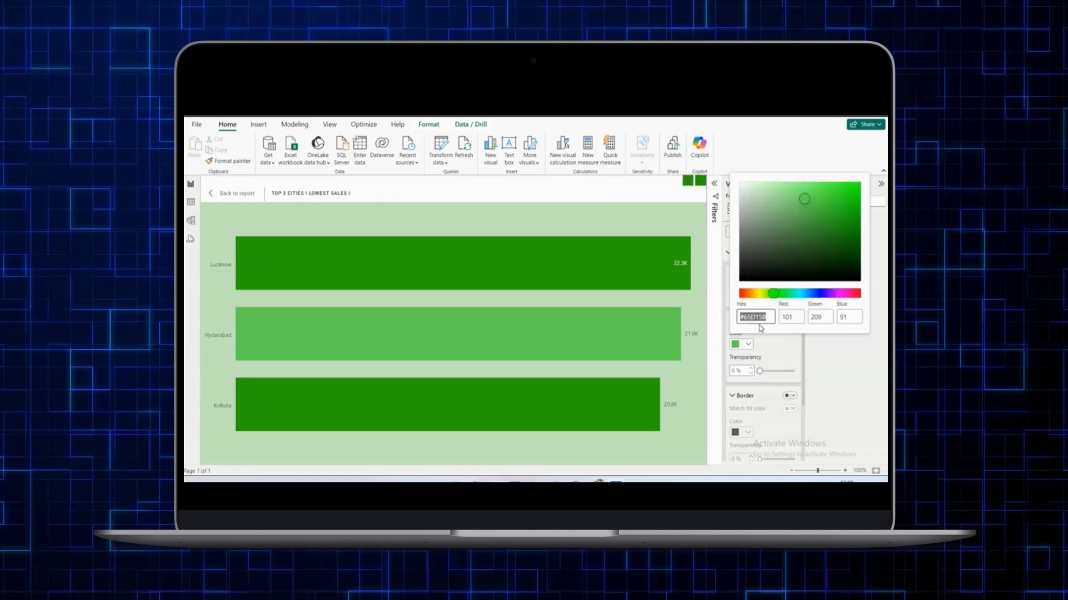
click(857, 246)
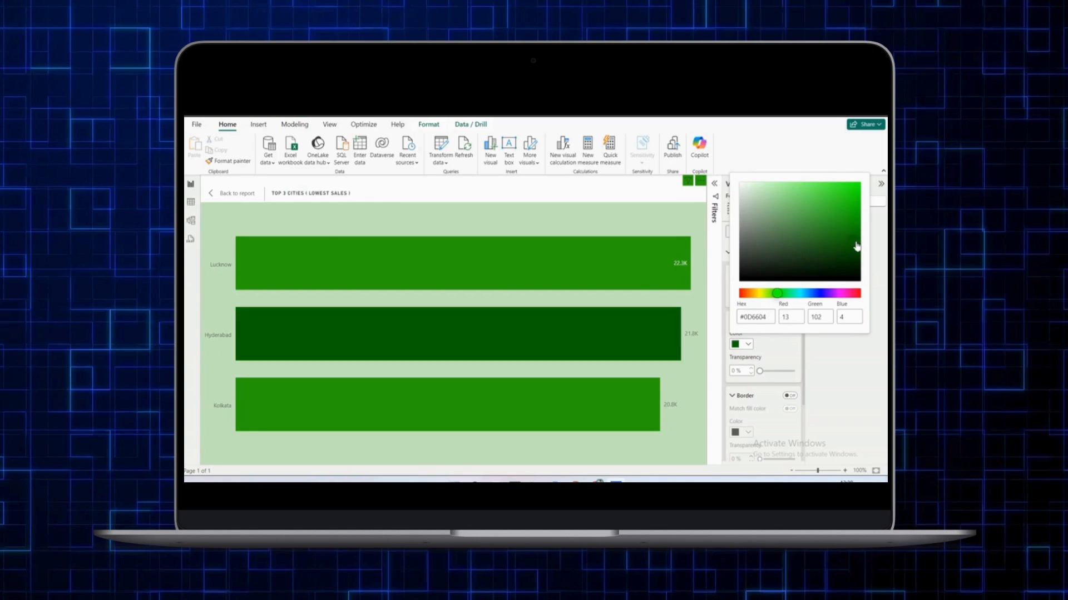
- Darken the Hyderabad bar's custom green further and look over the remaining bar settings
click(858, 250)
click(791, 357)
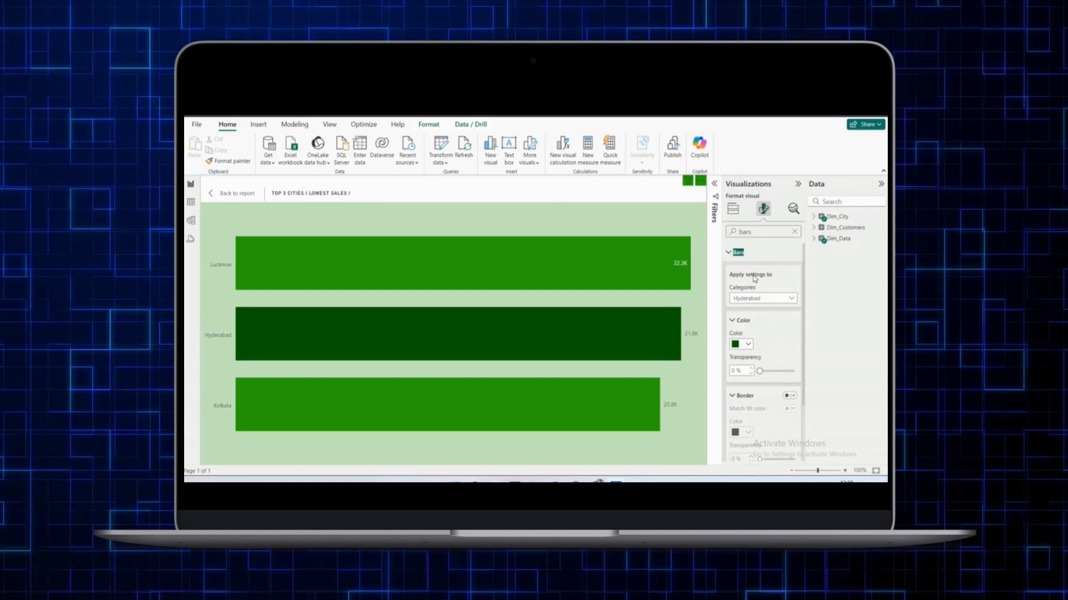
scroll(760, 321, down, 2)
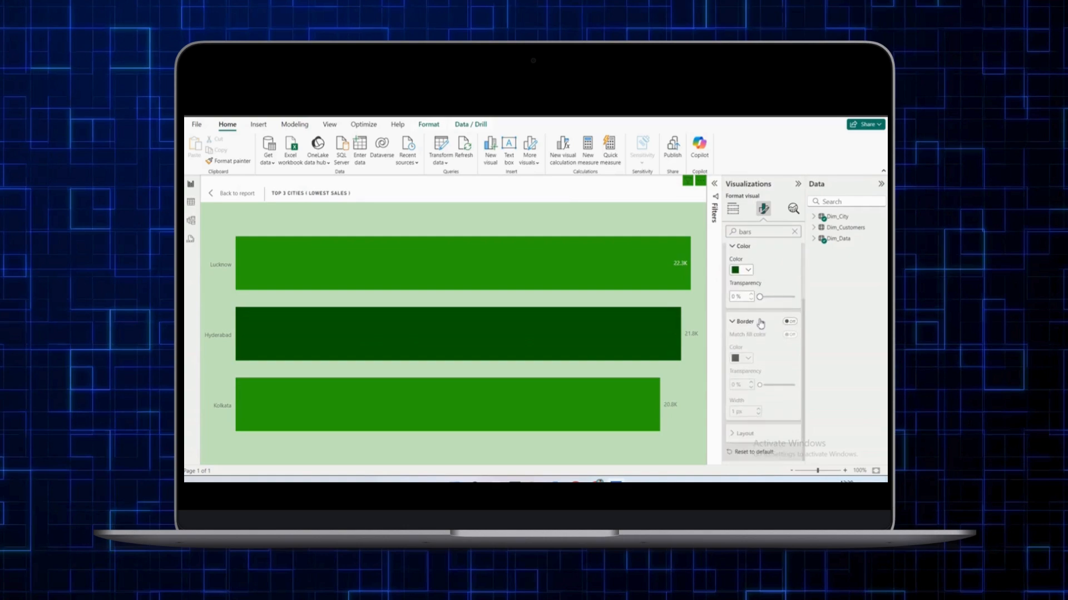
scroll(765, 232, up, 2)
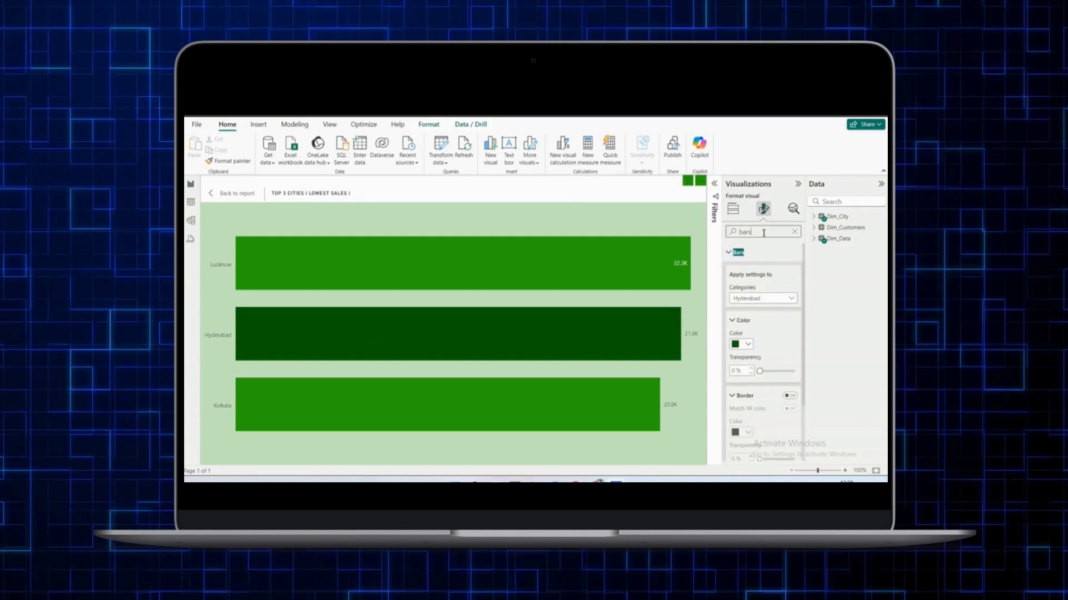
- Find the background settings and set the cities chart's background transparency to 100%
double_click(763, 233)
text(b)
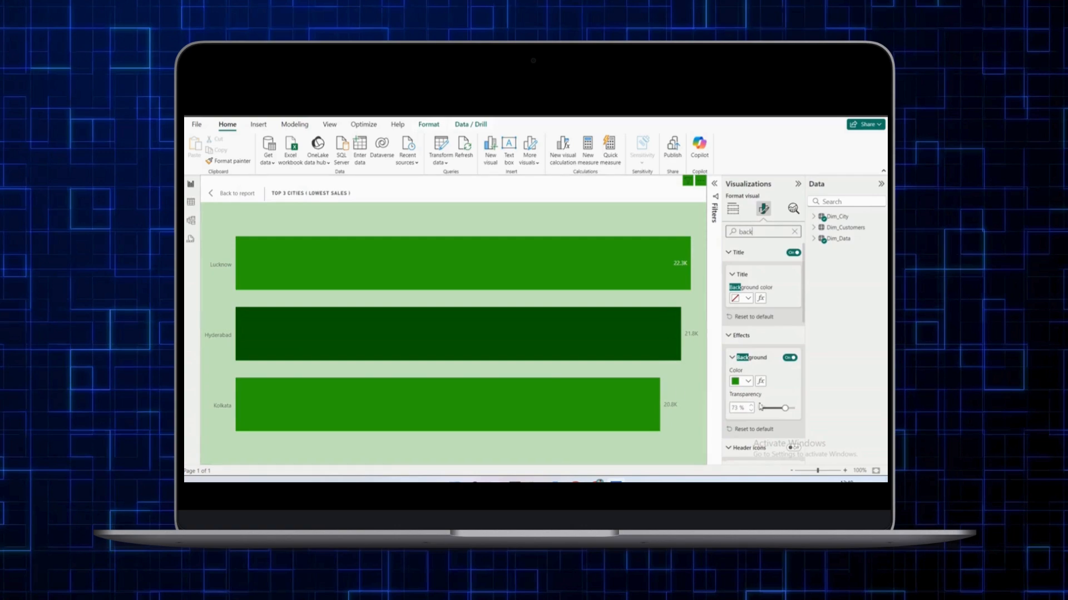
drag(760, 408, 792, 408)
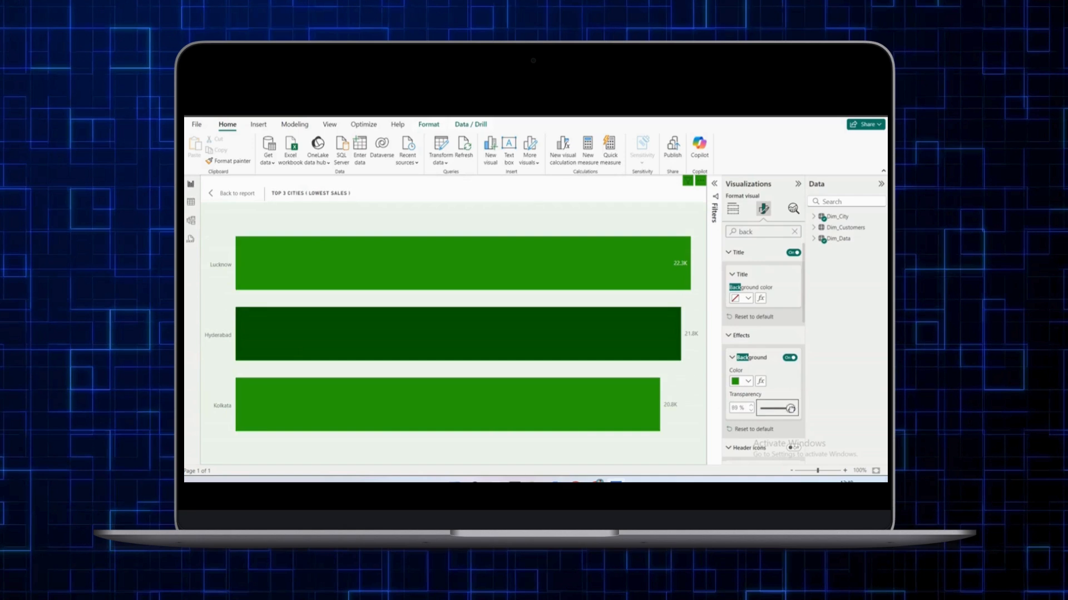
drag(790, 408, 804, 414)
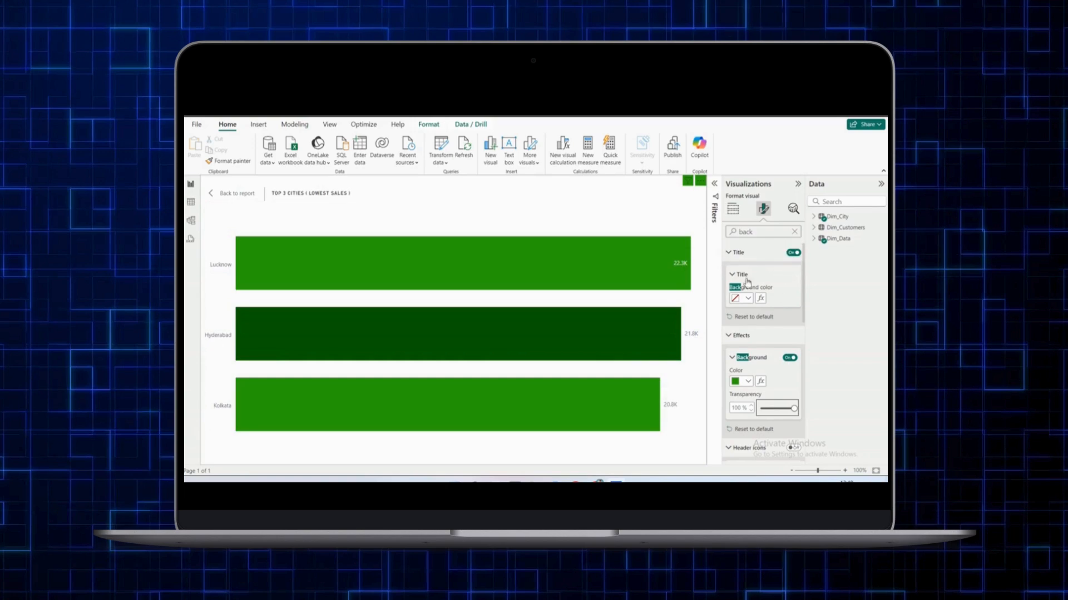
- Apply the bar colour settings to the Kolkata category only and choose the recent light green
double_click(759, 235)
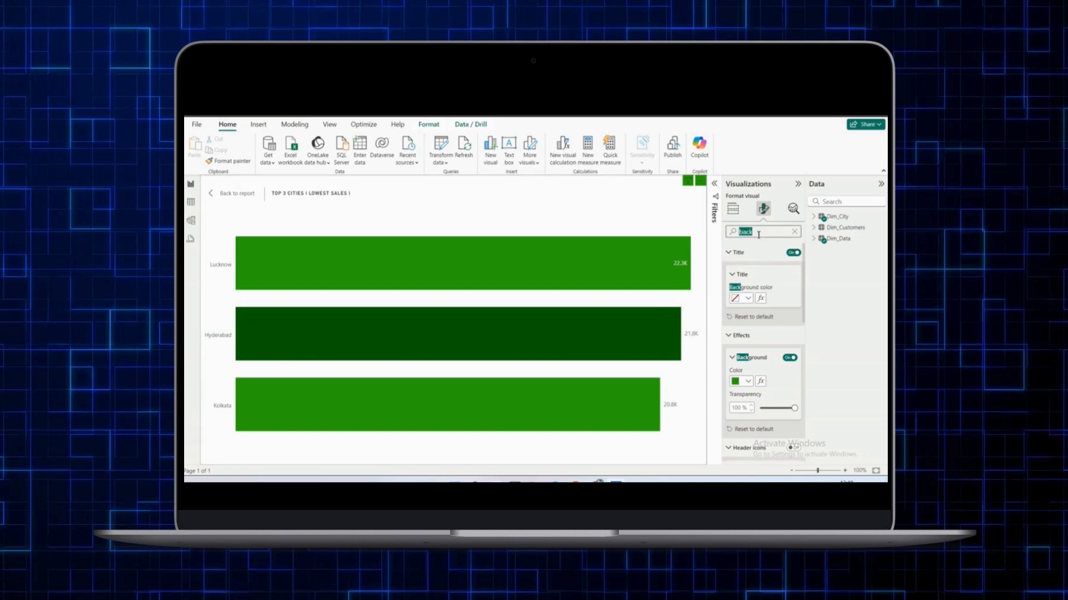
text(bars)
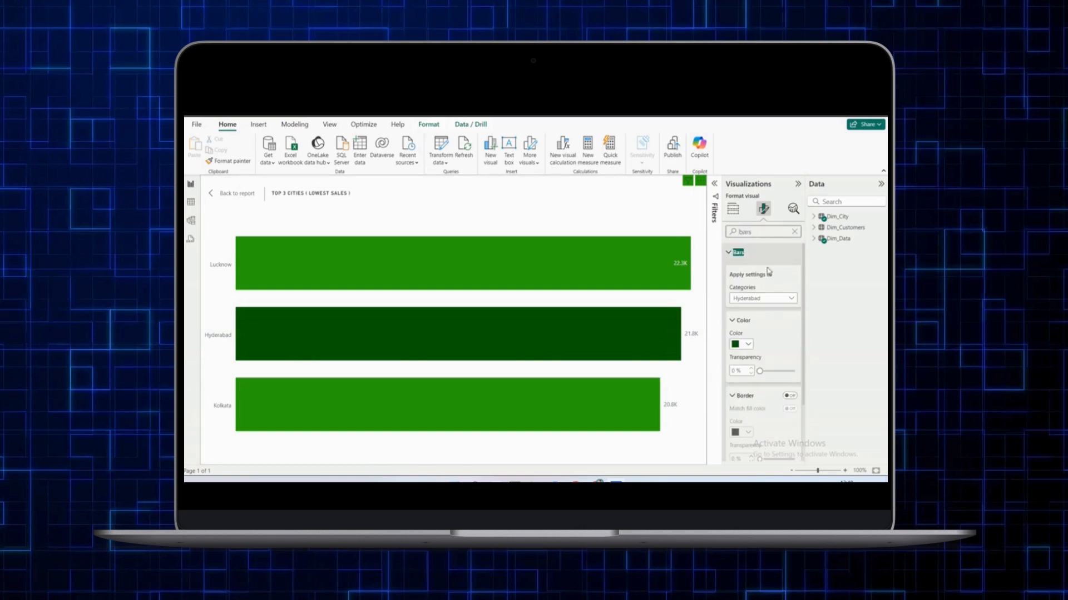
click(763, 299)
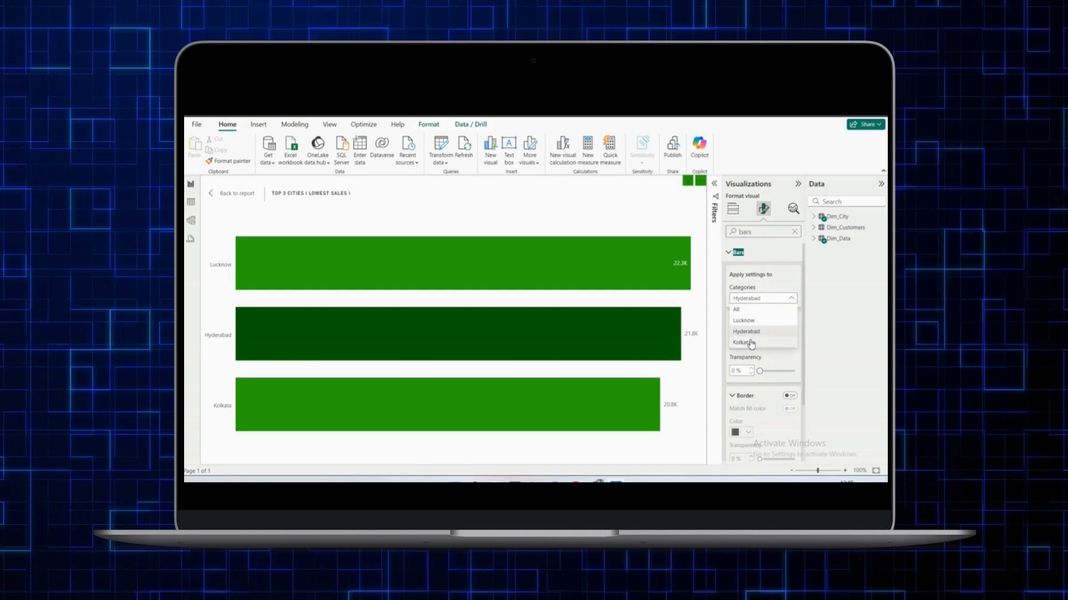
click(744, 342)
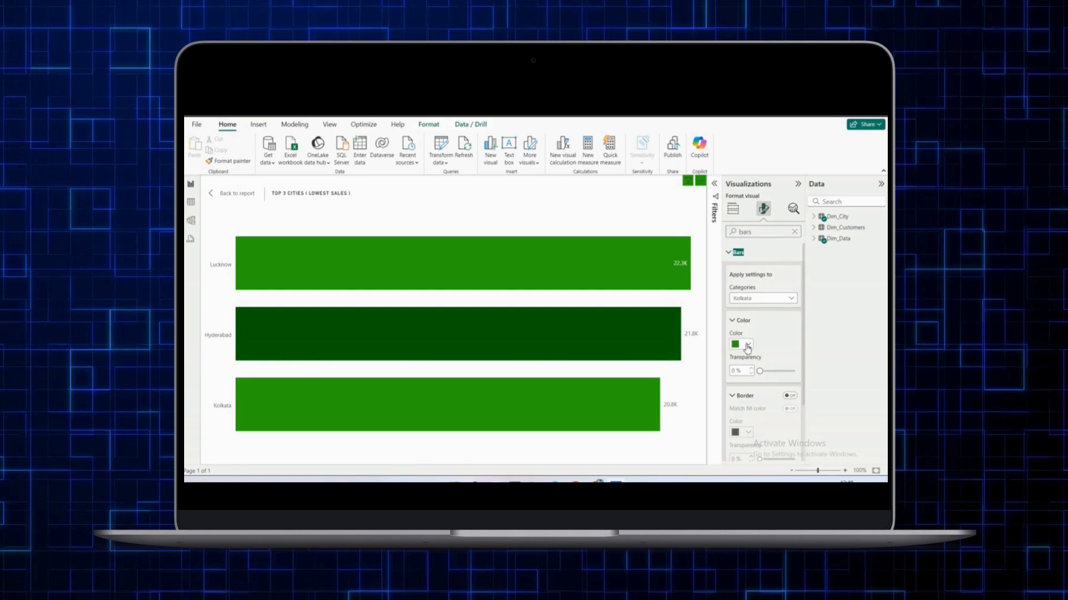
click(747, 346)
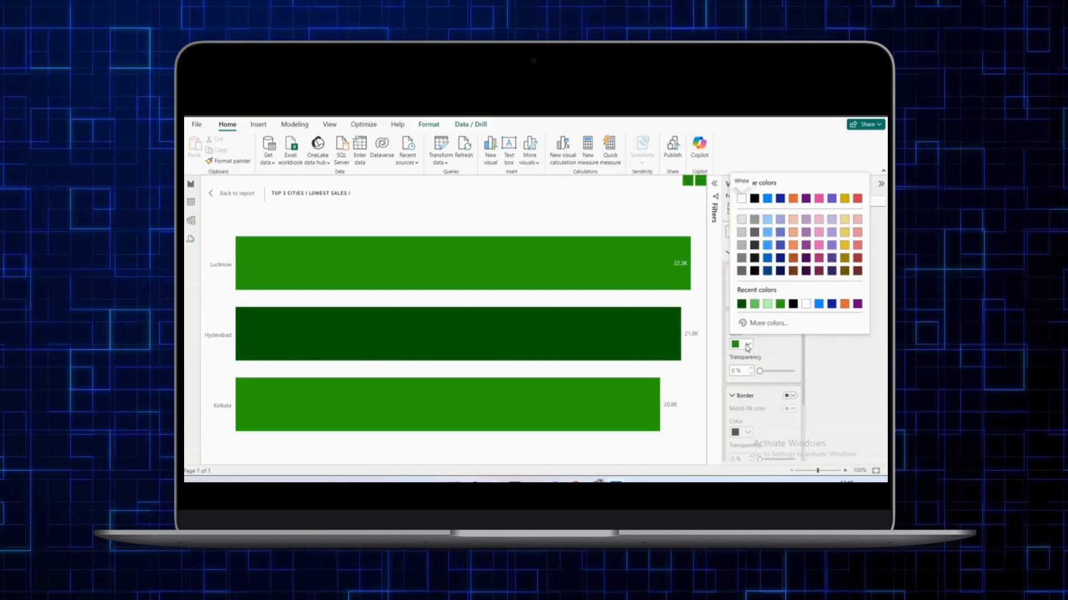
click(767, 304)
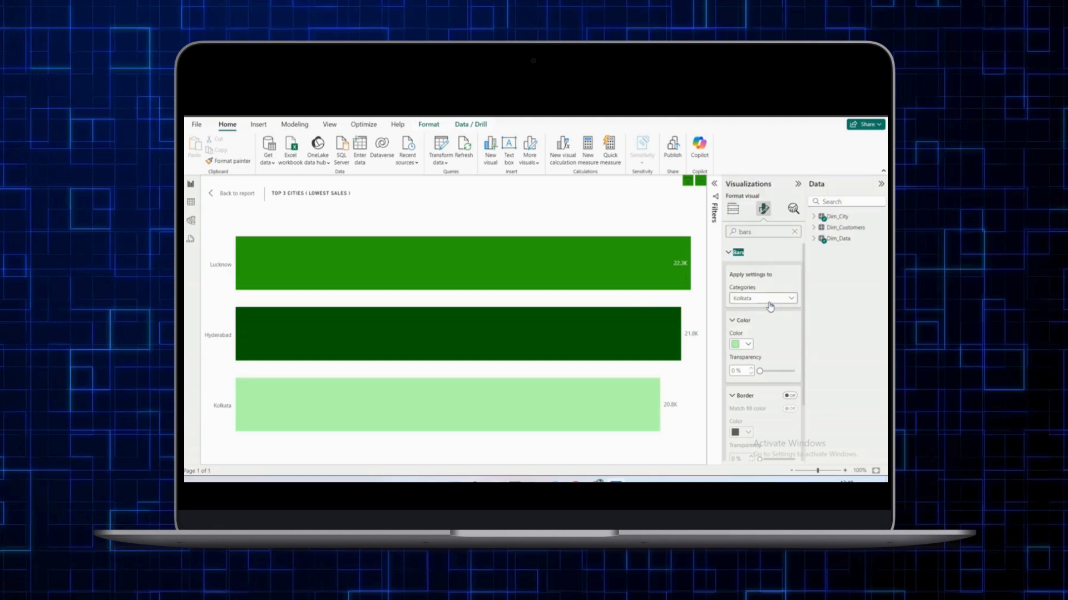
- Refine the Kolkata bar to the custom light green #A1ED9A and return to the report page
click(748, 345)
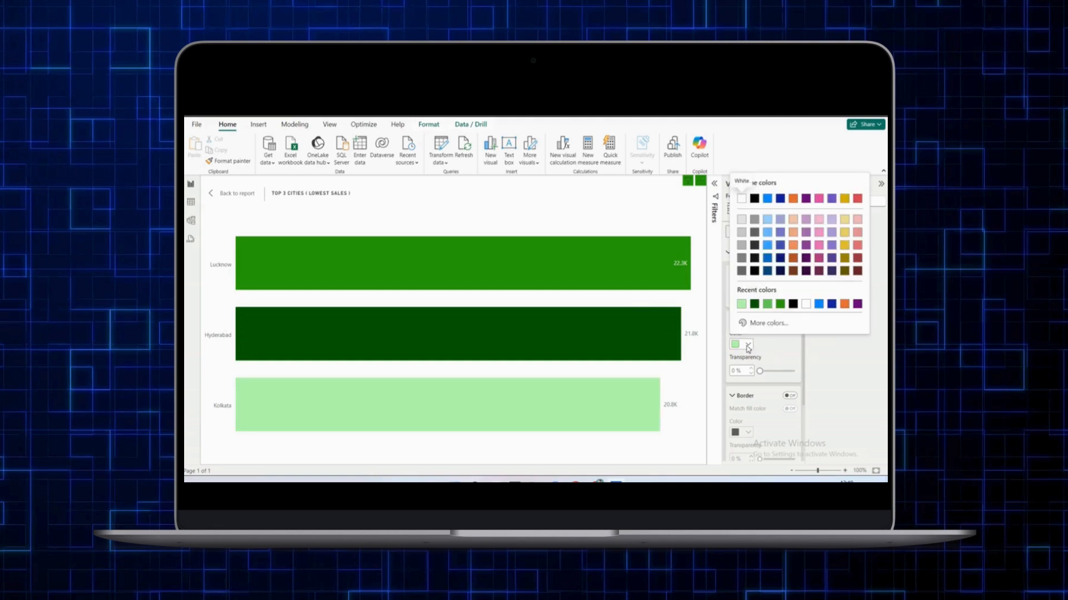
click(748, 345)
click(748, 345)
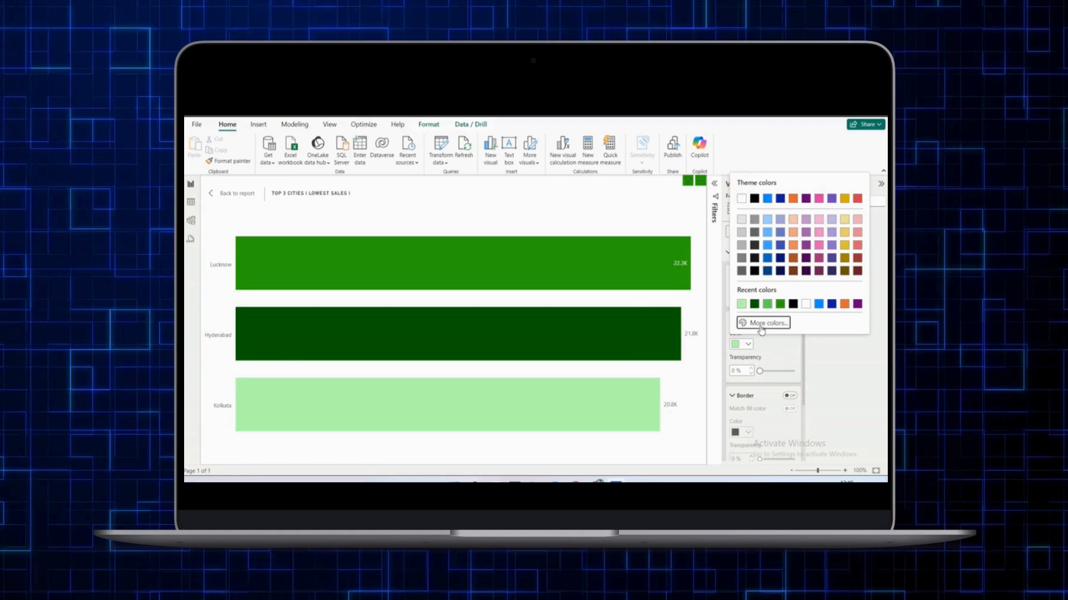
click(761, 323)
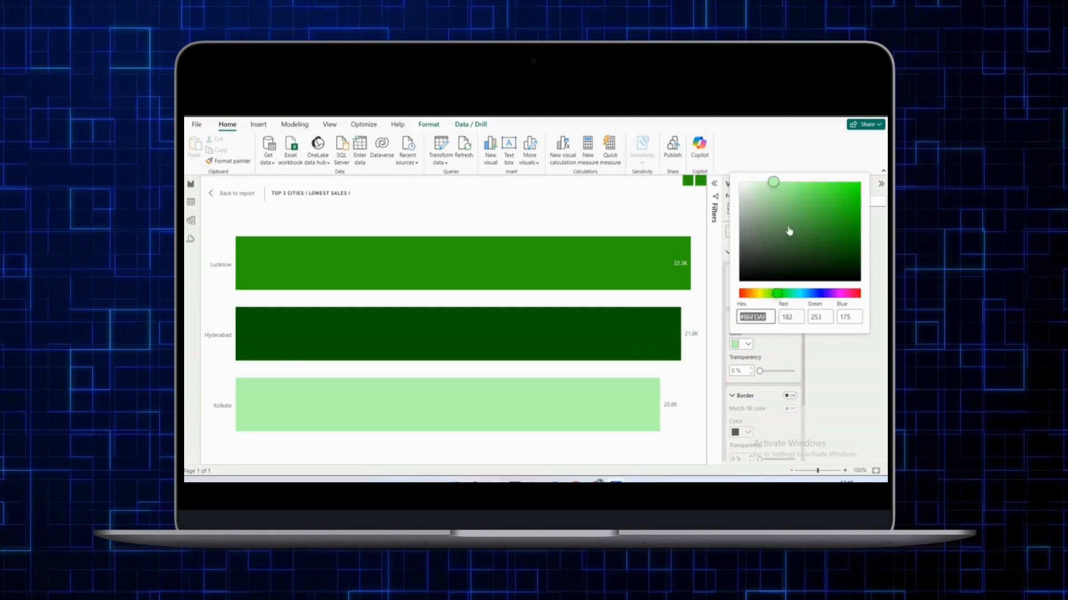
click(778, 184)
click(780, 190)
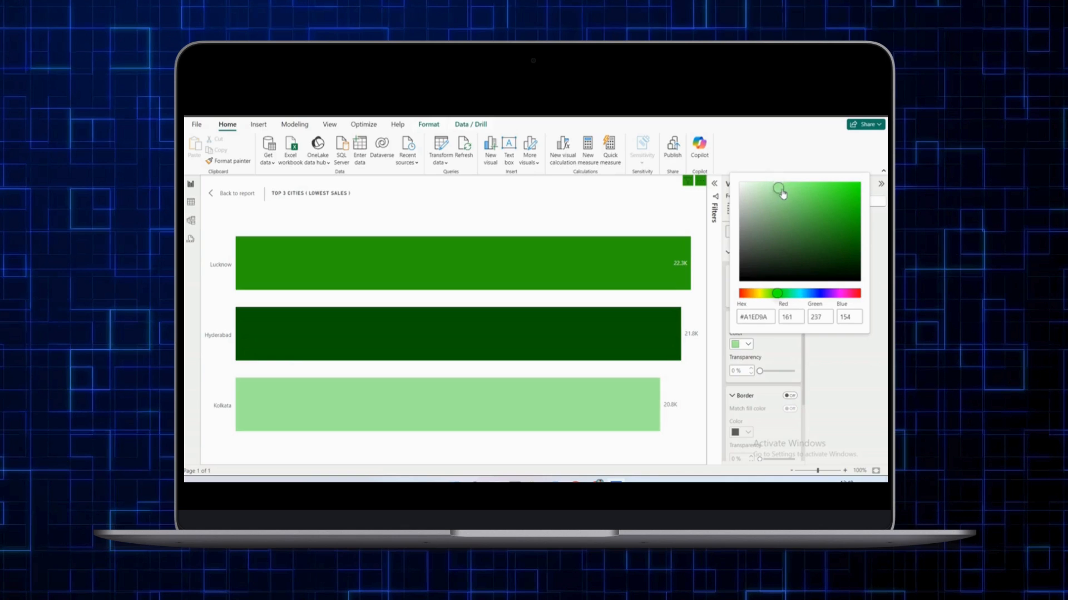
click(715, 320)
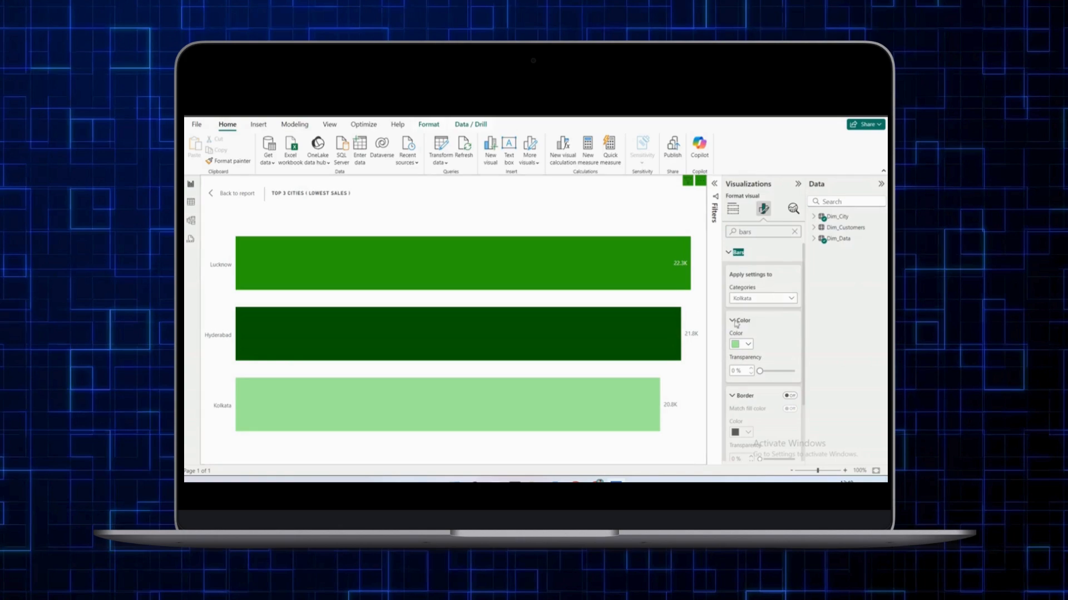
click(700, 180)
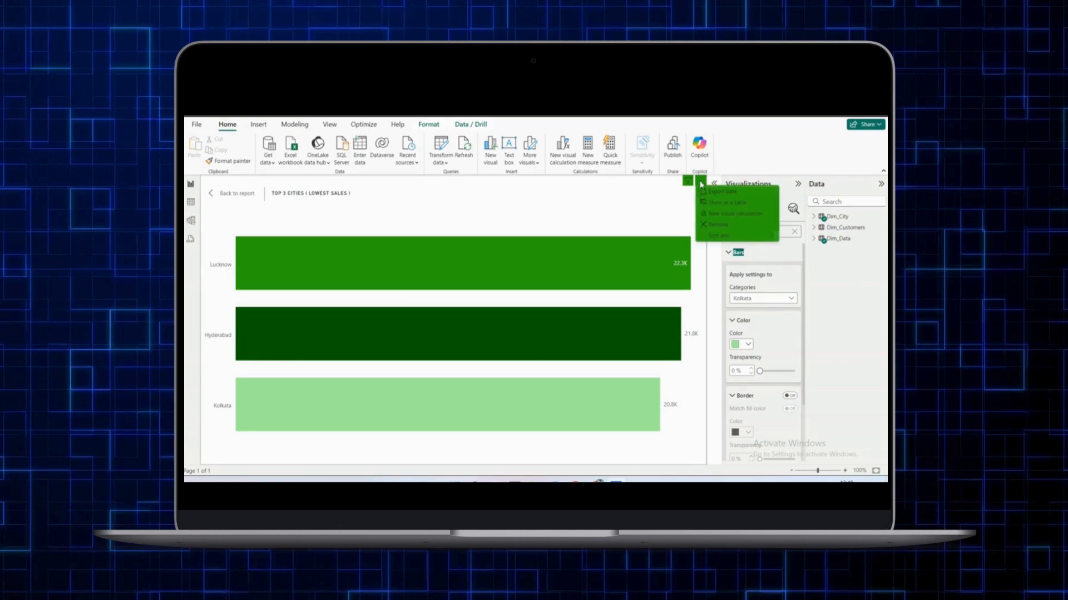
click(222, 195)
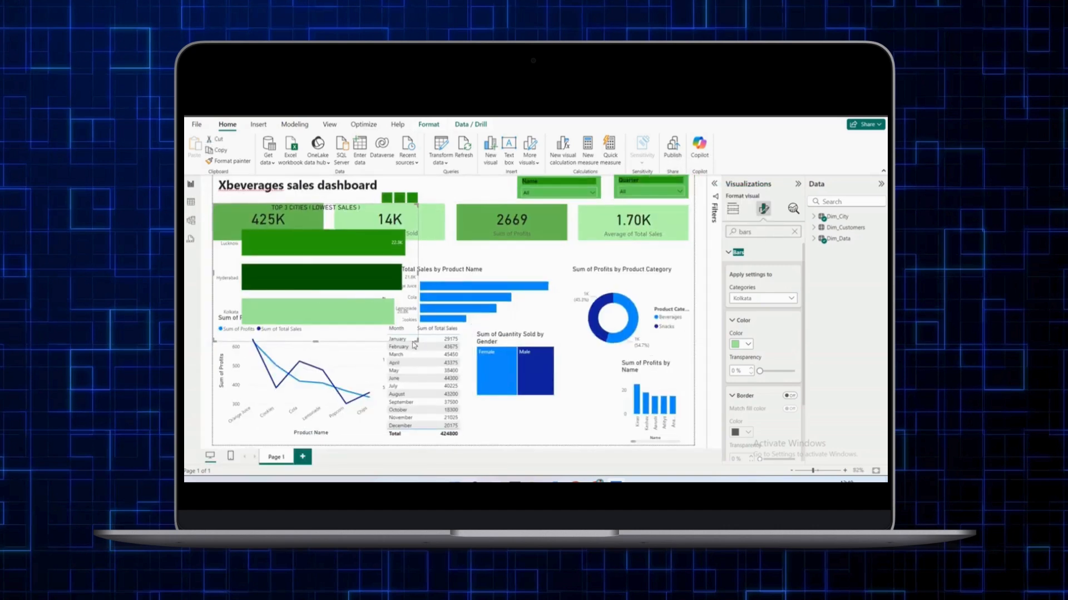
- Make the cities chart's Y-axis labels bold and black with font size 10
click(794, 231)
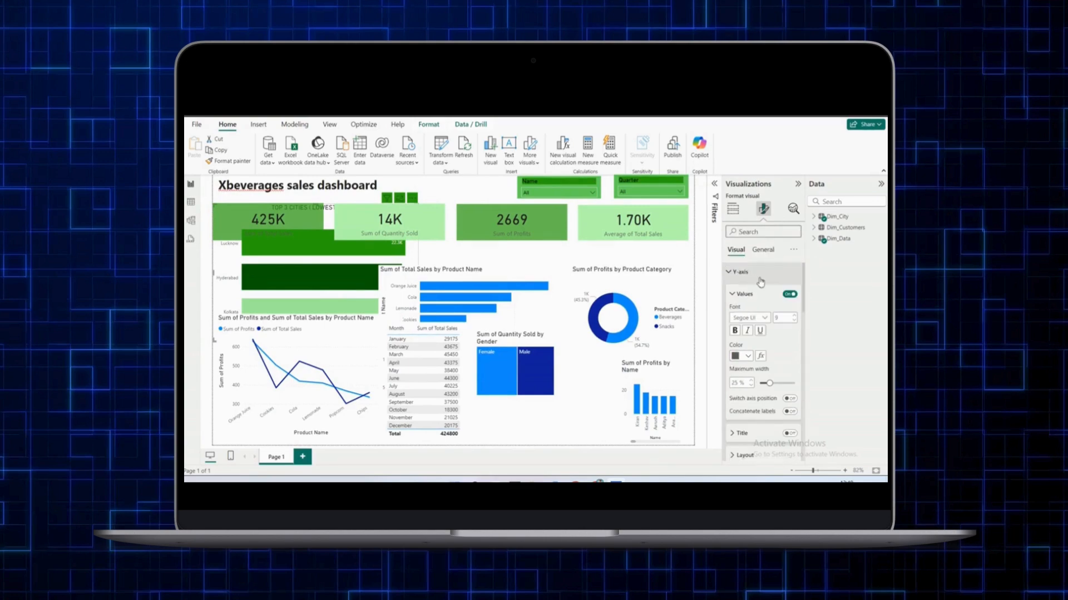
scroll(753, 334, down, 1)
click(793, 290)
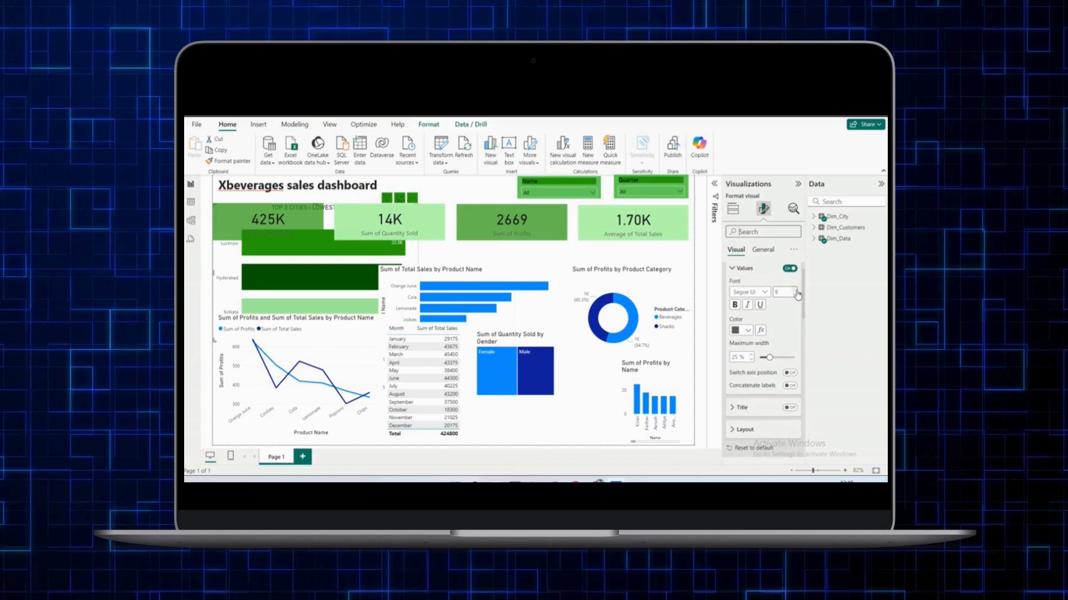
click(735, 309)
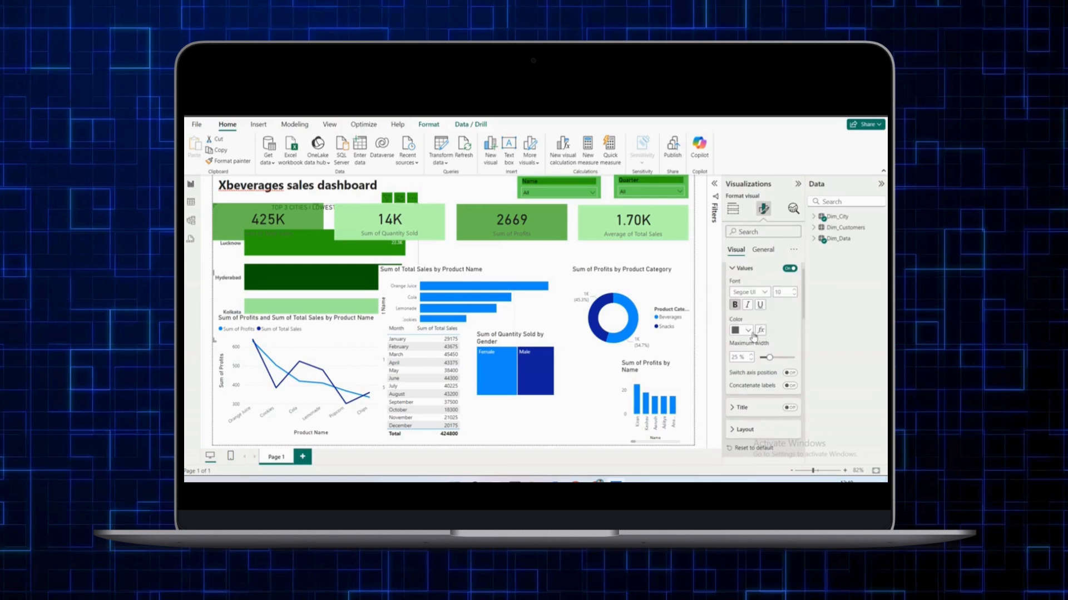
click(748, 330)
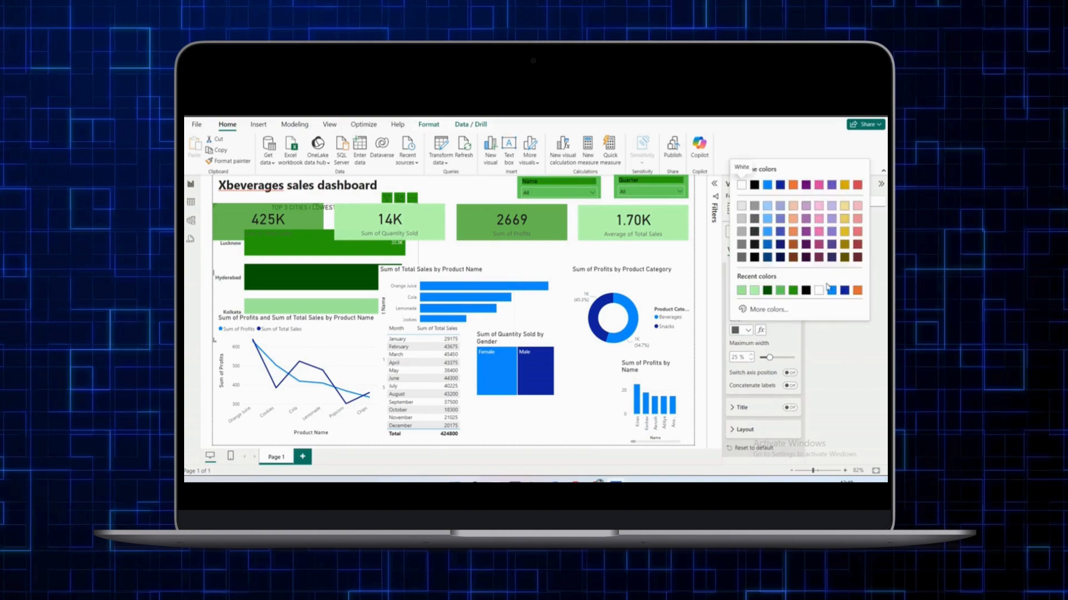
click(809, 291)
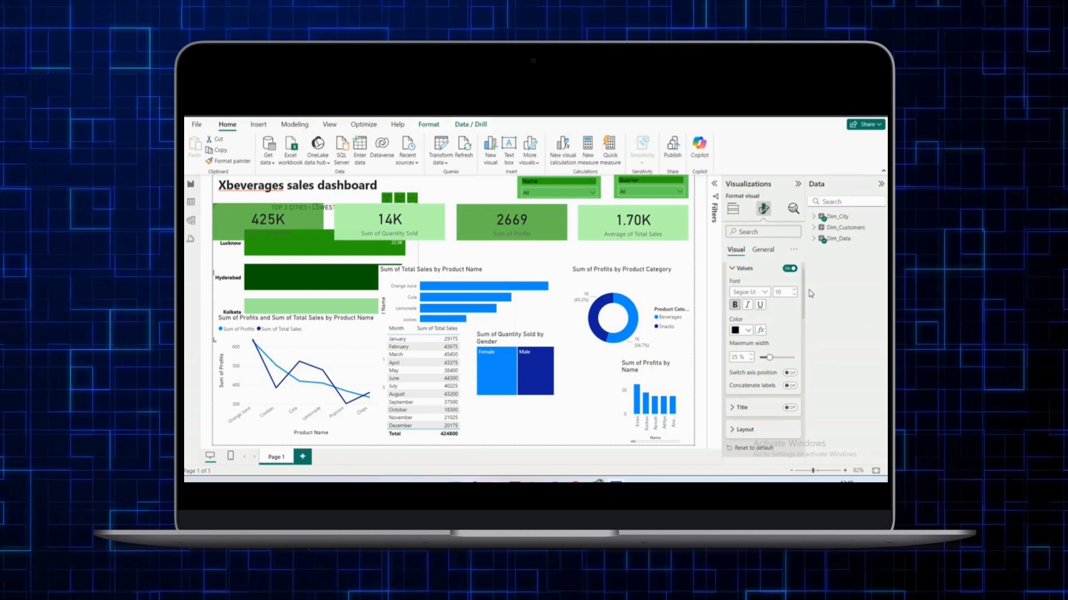
- Look through the axis settings and inspect the cities chart in focus mode, returning to the report page
scroll(754, 339, down, 3)
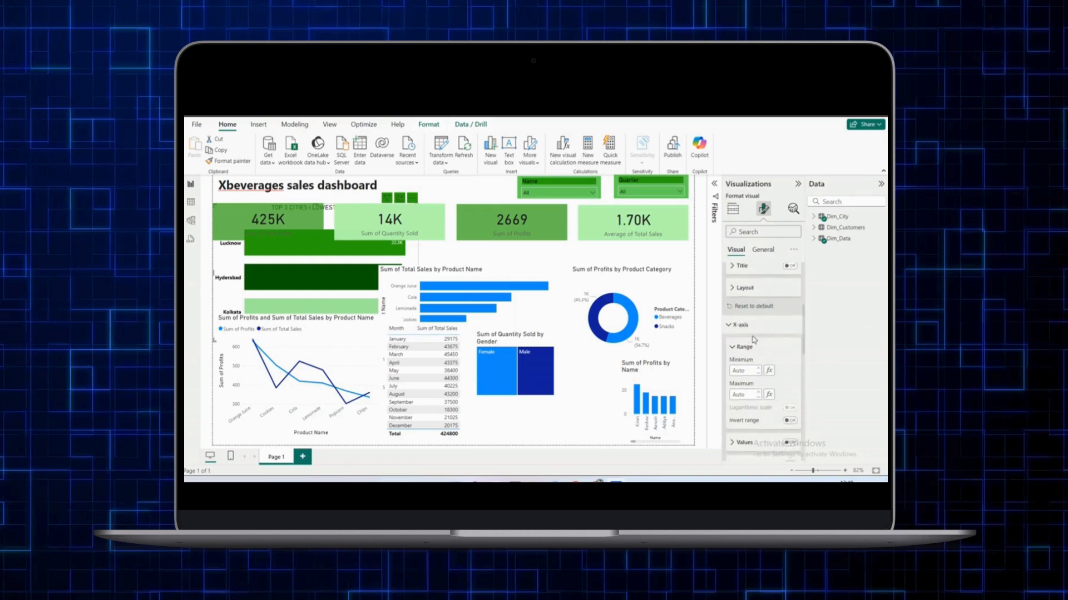
scroll(754, 339, up, 3)
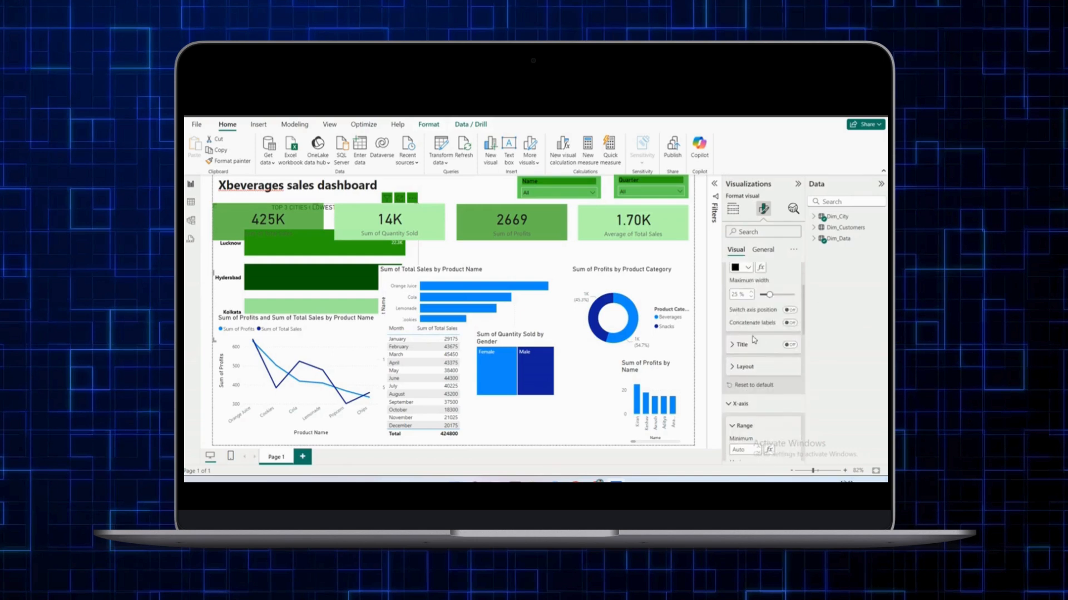
click(403, 201)
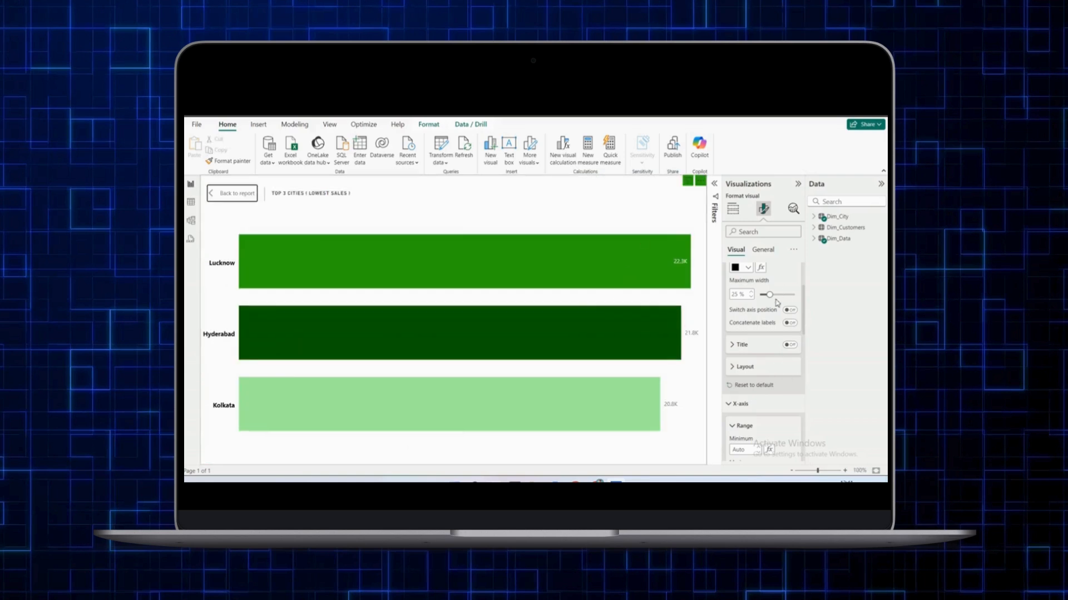
scroll(777, 302, up, 1)
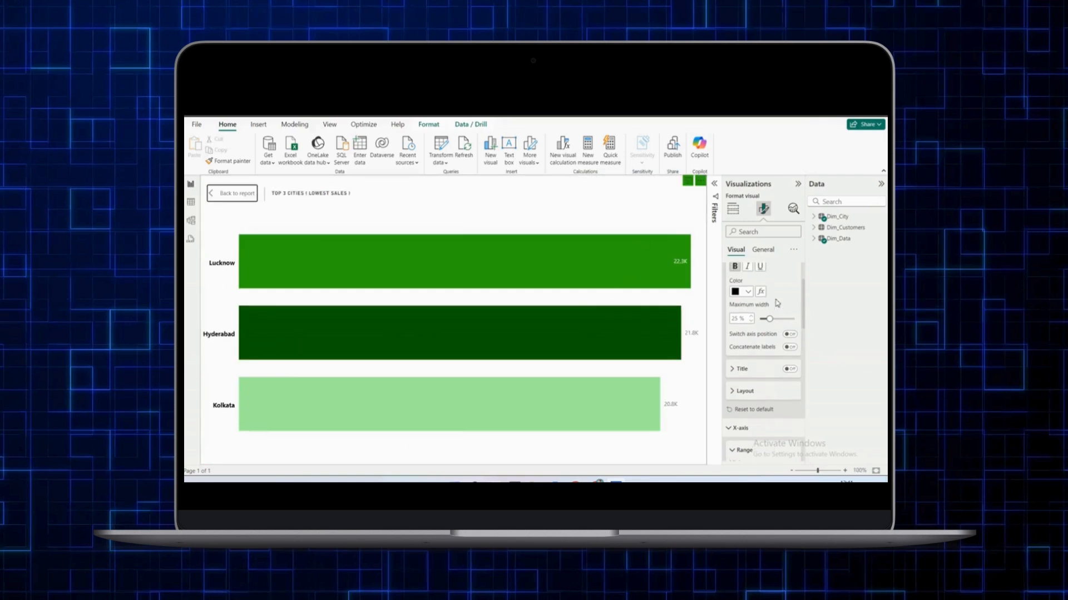
click(229, 197)
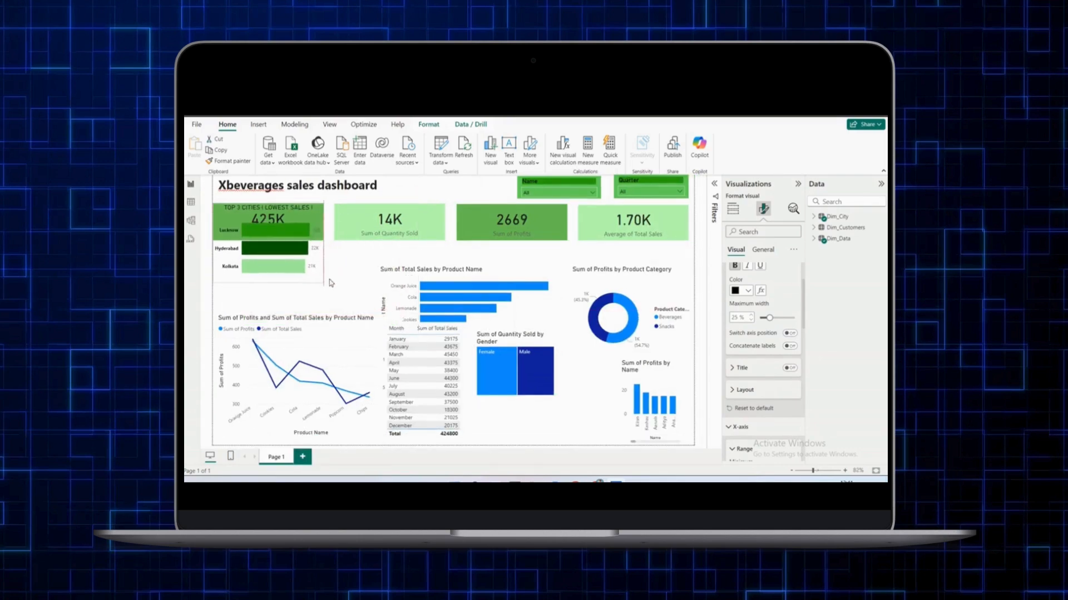
- Reduce the height of the profits and sales line chart and fit the cities chart into the space below the total sales card
click(336, 396)
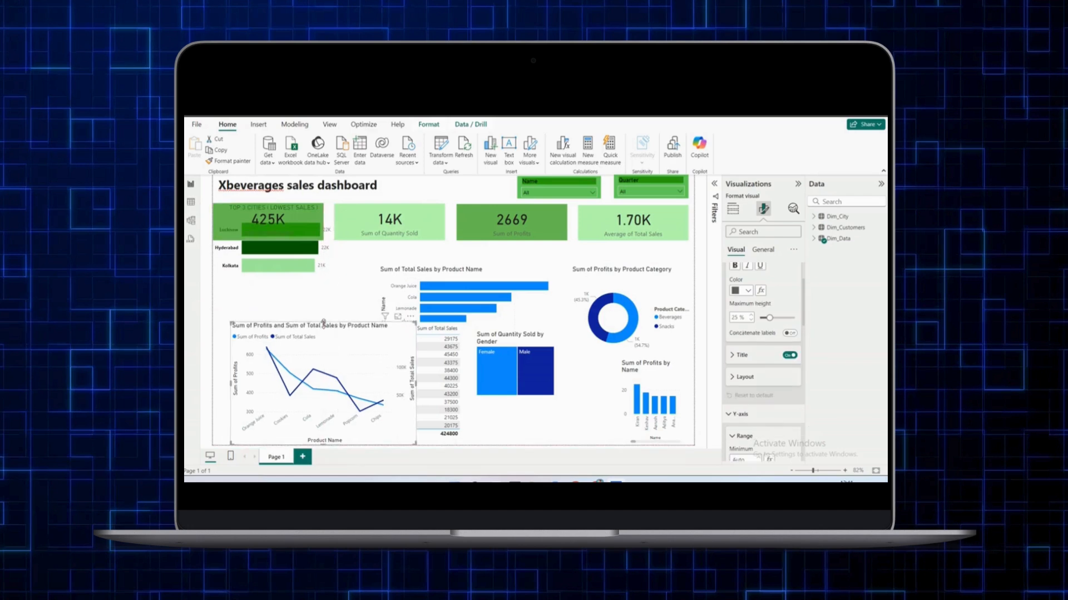
drag(323, 323, 323, 374)
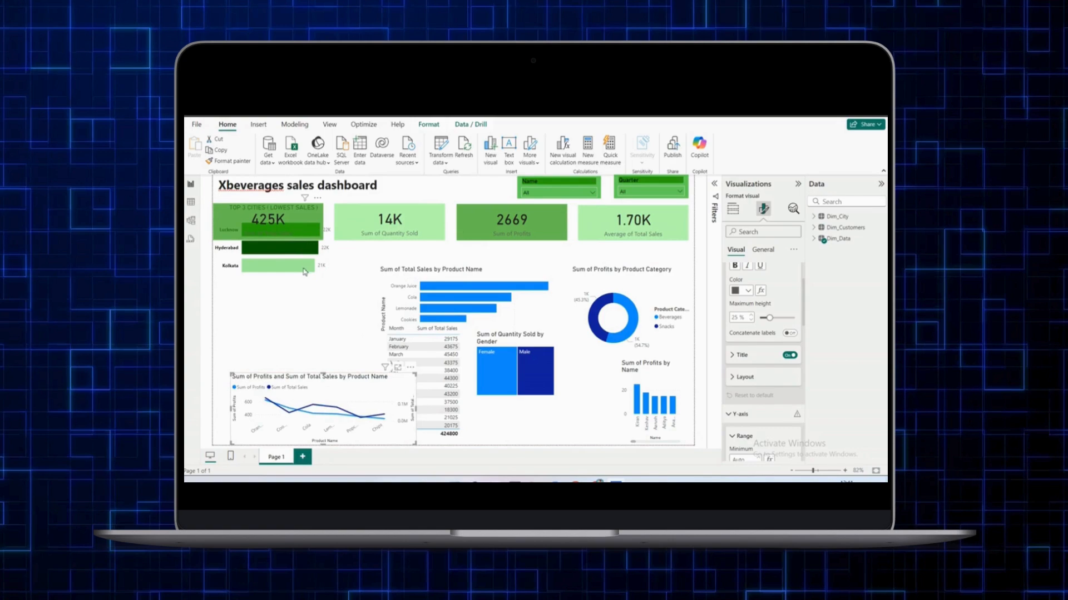
drag(305, 272, 306, 304)
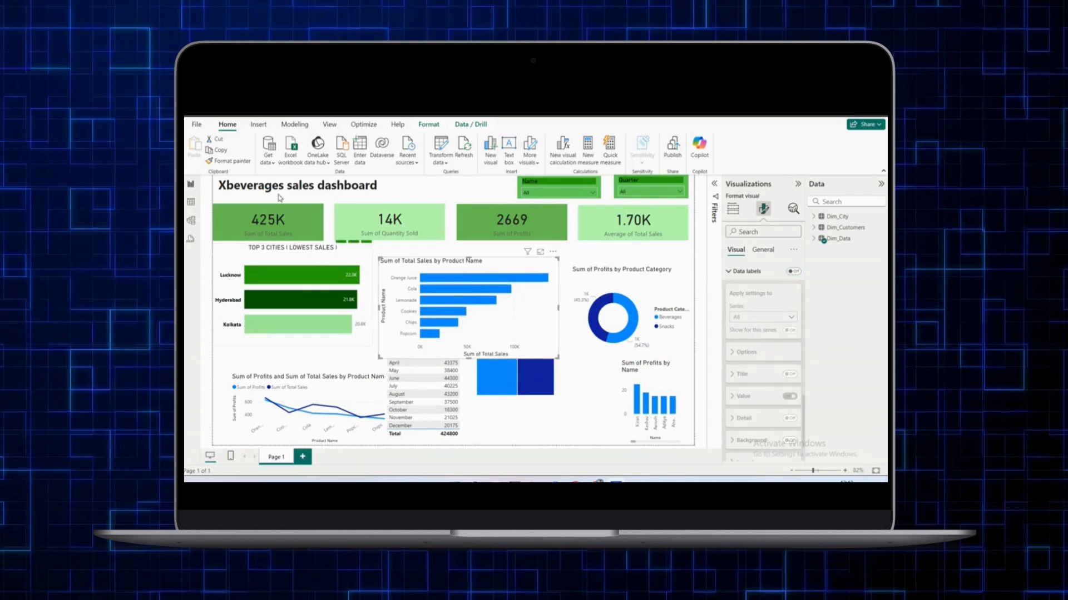
- Copy the formatting of the top 3 cities chart onto the total sales by product name chart
click(238, 161)
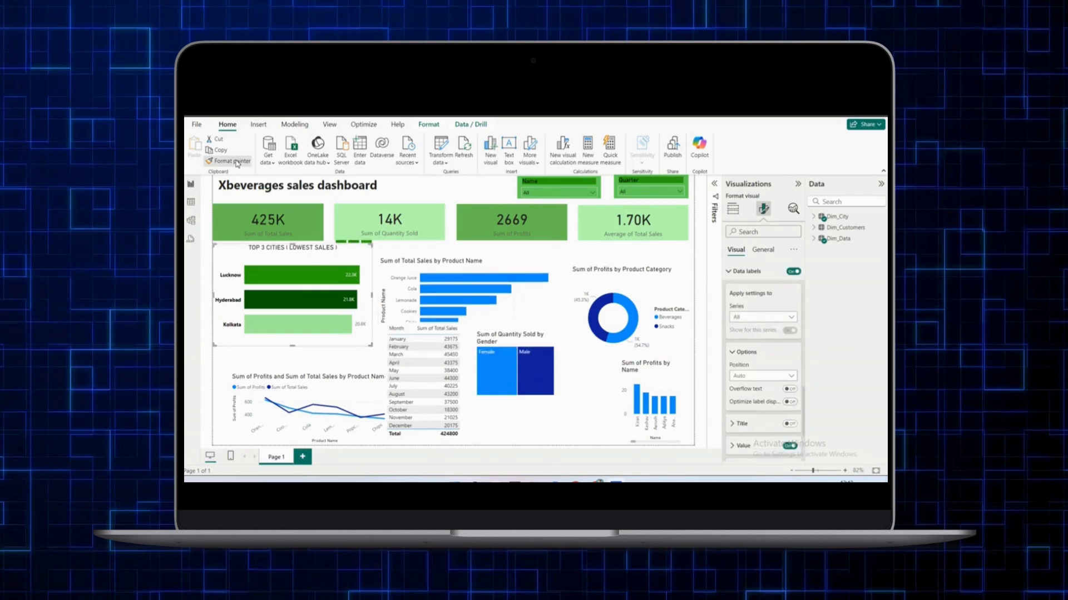
click(404, 255)
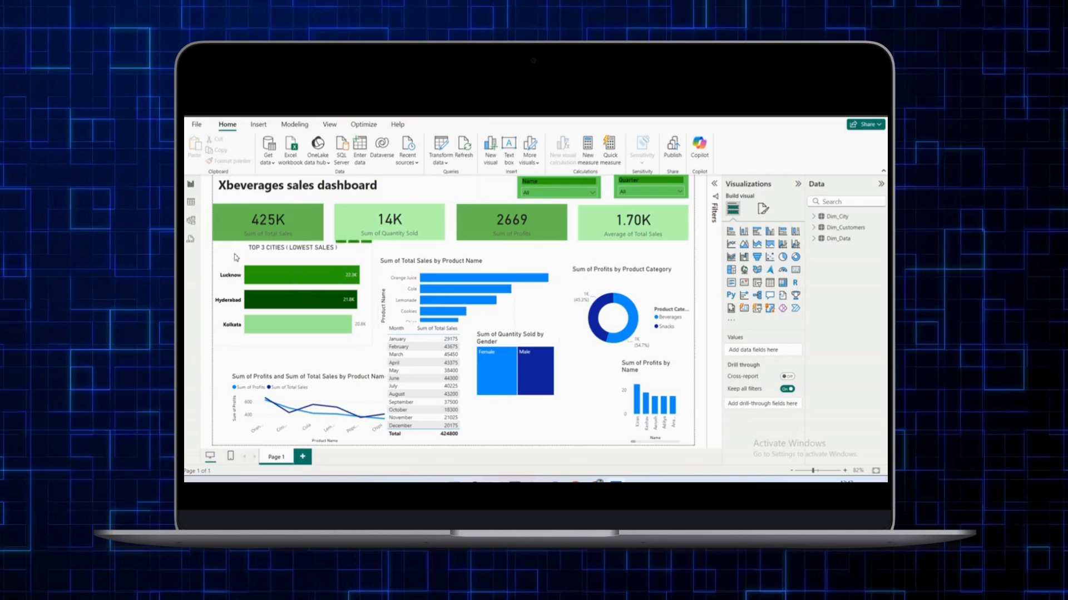
click(236, 257)
click(230, 162)
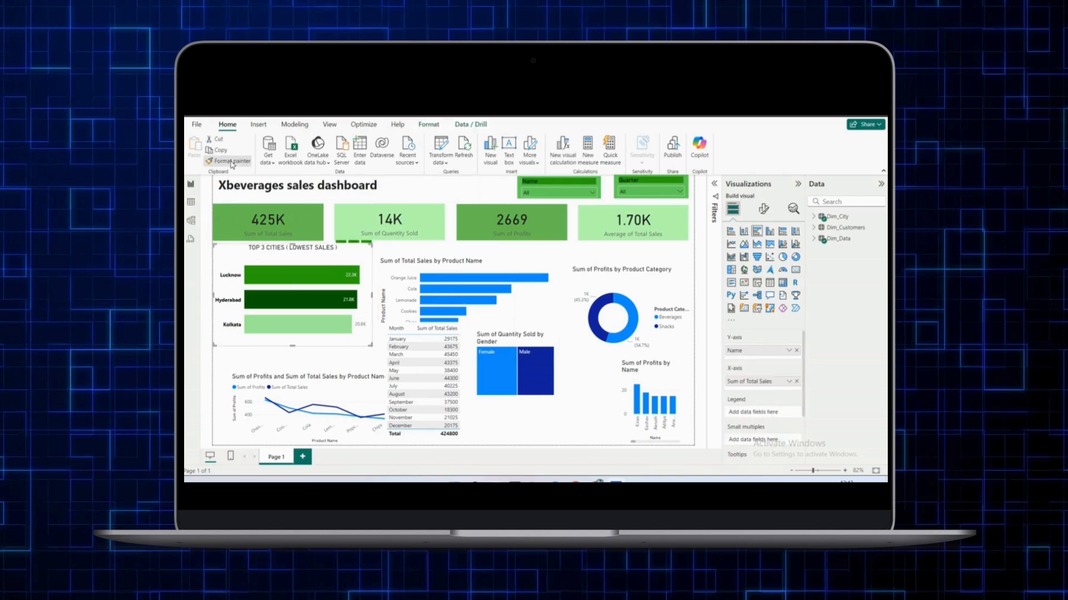
click(473, 279)
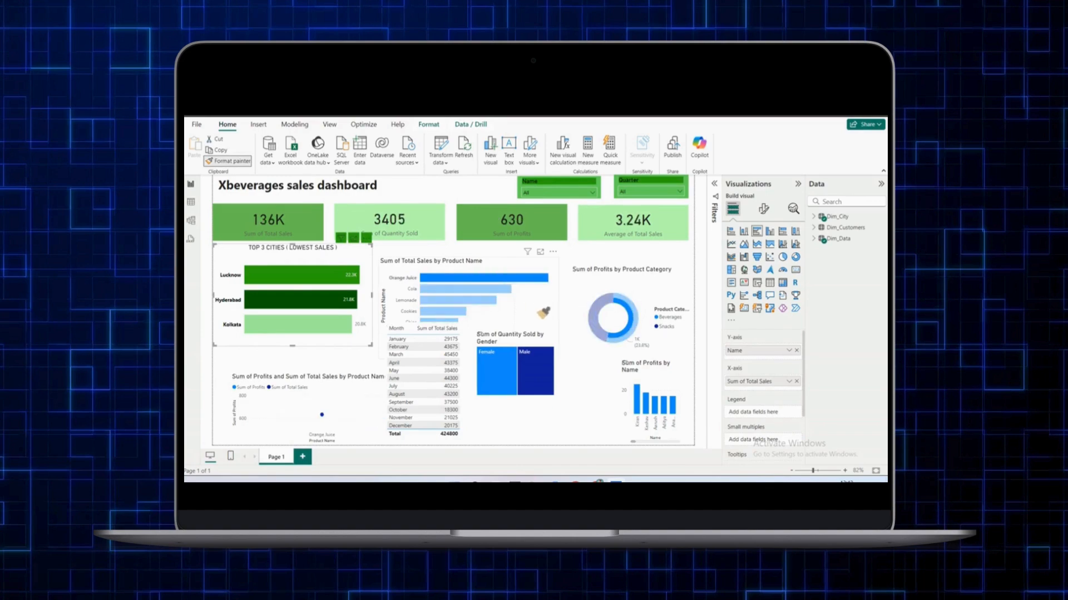
click(543, 313)
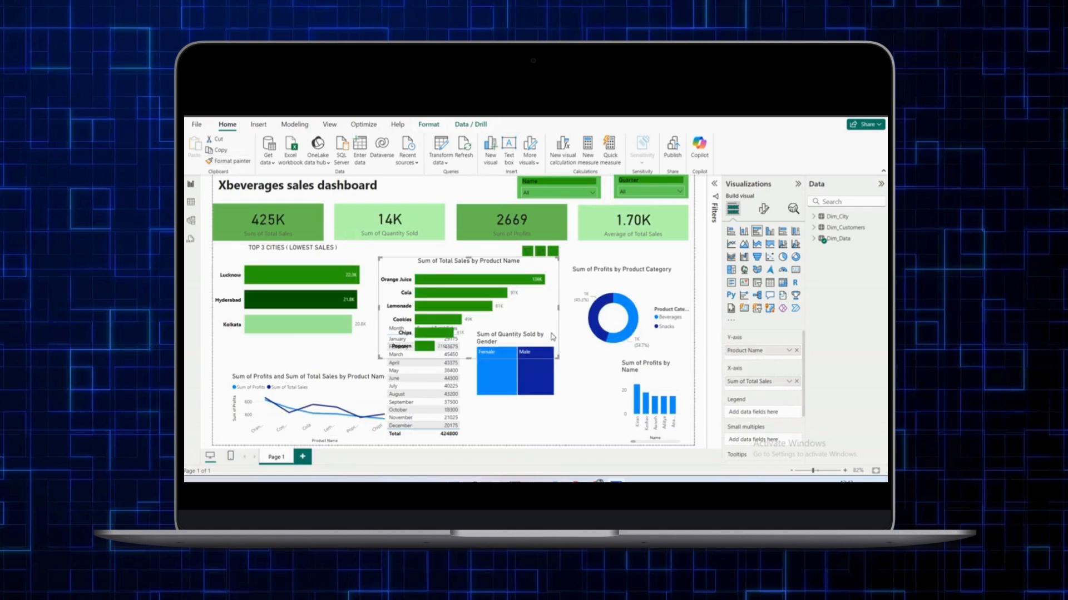
- Retitle the product sales chart "TOP 5 PRODUCTS BY SALES" and fit it directly below the quantity sold and profit cards
click(764, 209)
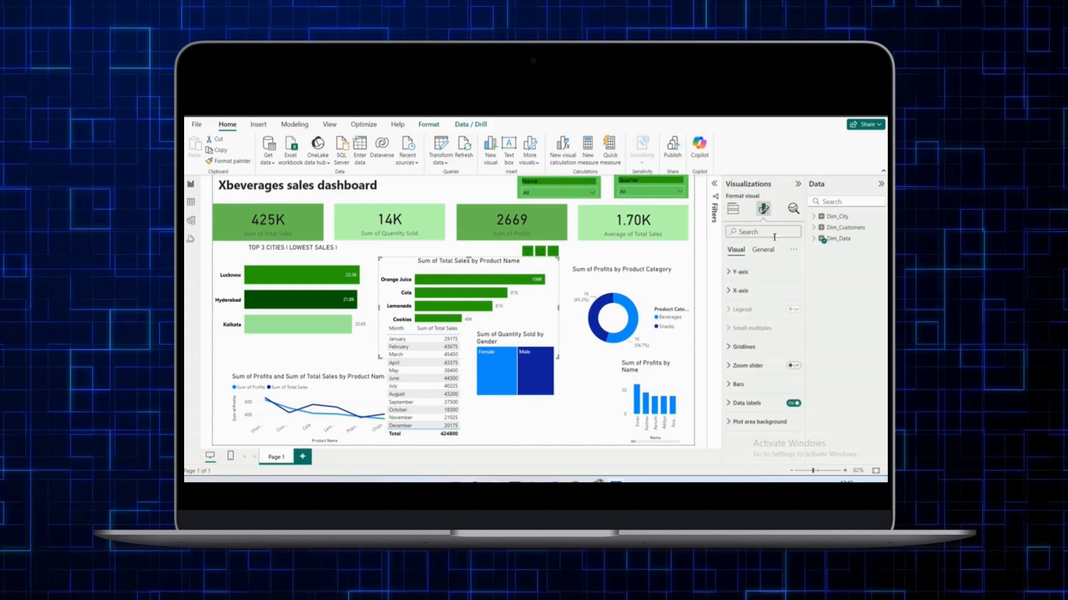
click(763, 250)
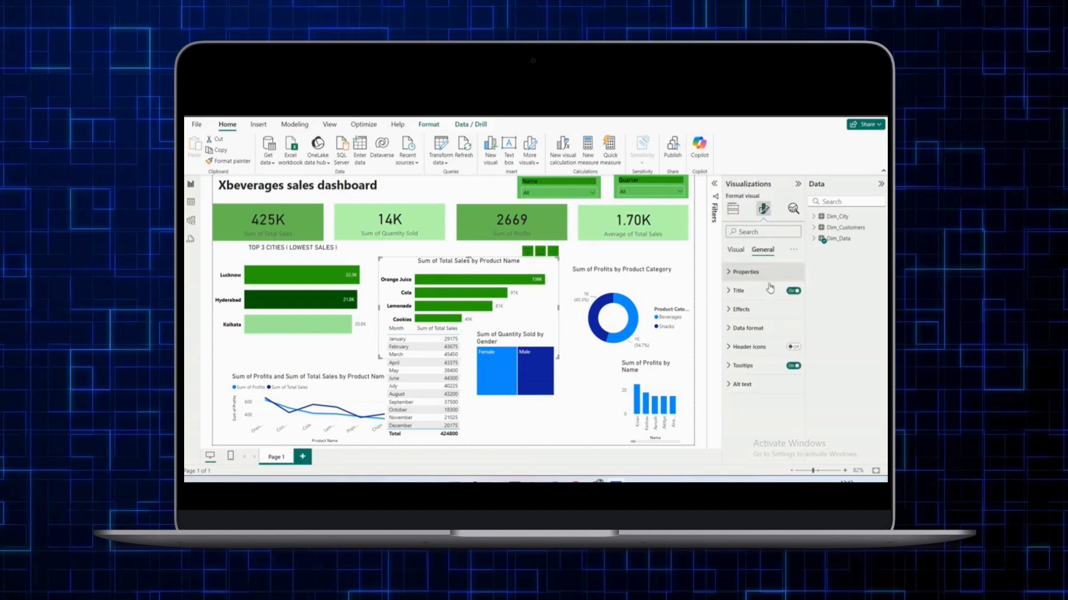
click(768, 290)
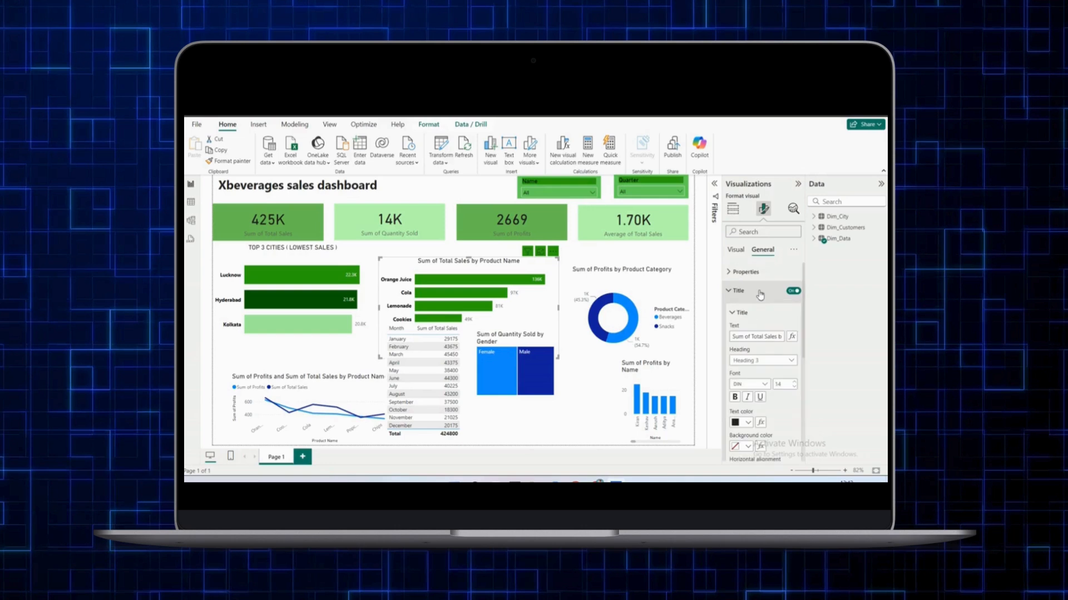
triple_click(764, 336)
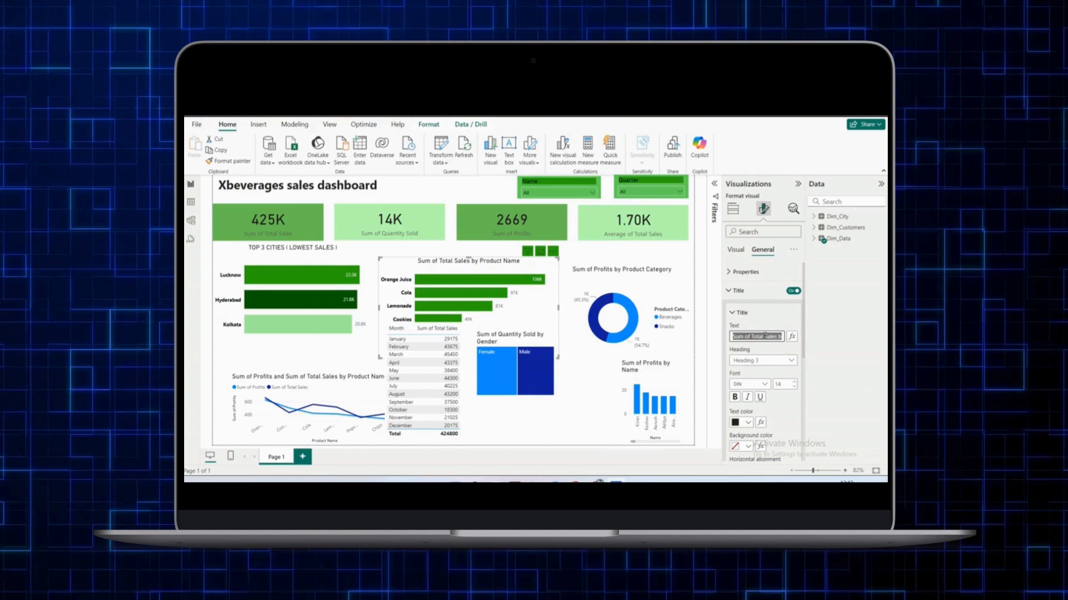
text(TOP 5)
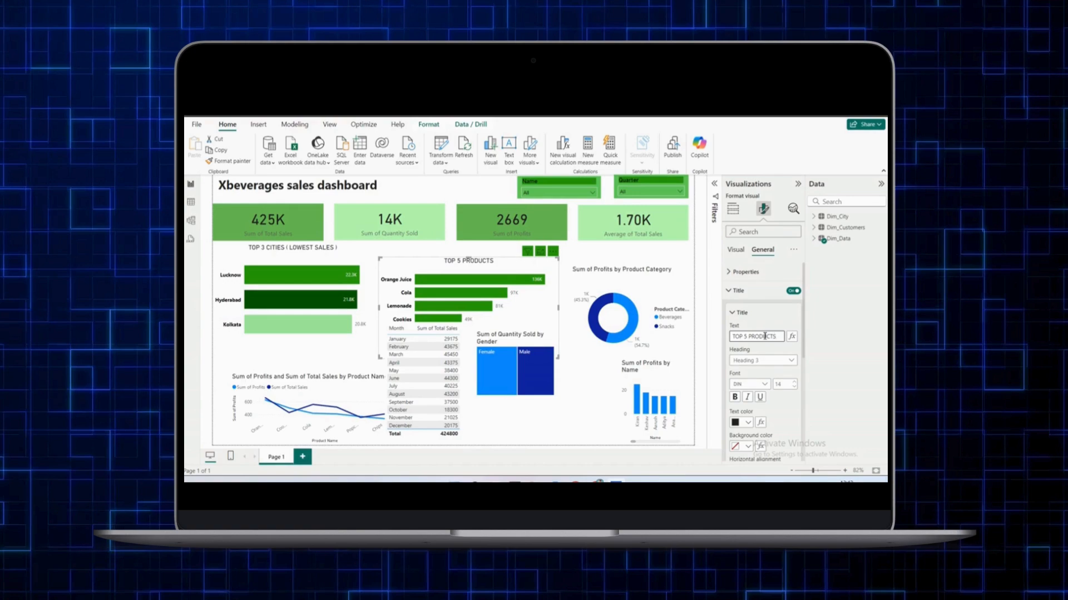
text(PRODUCTS BY SALES)
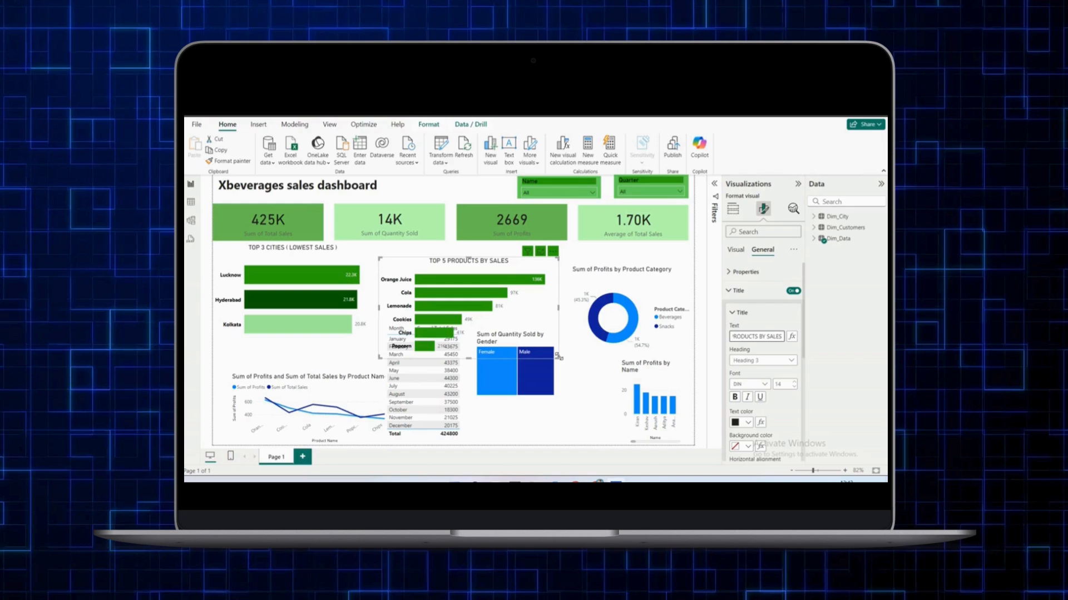
drag(558, 356, 552, 347)
drag(392, 268, 391, 252)
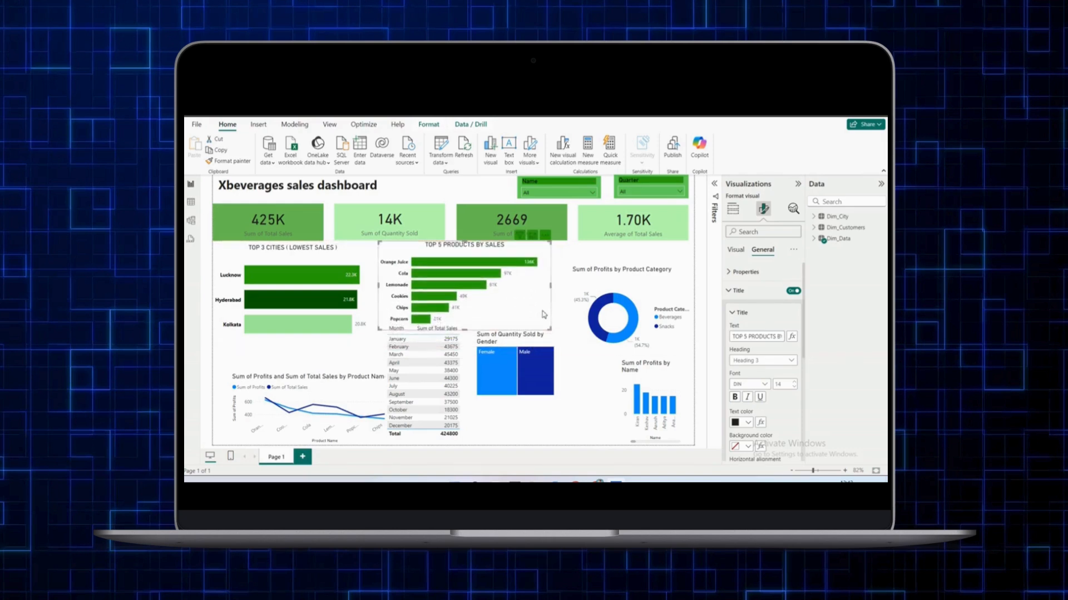
- Copy the products chart's formatting onto the product category donut chart and fit the donut below the average of total sales card
click(239, 162)
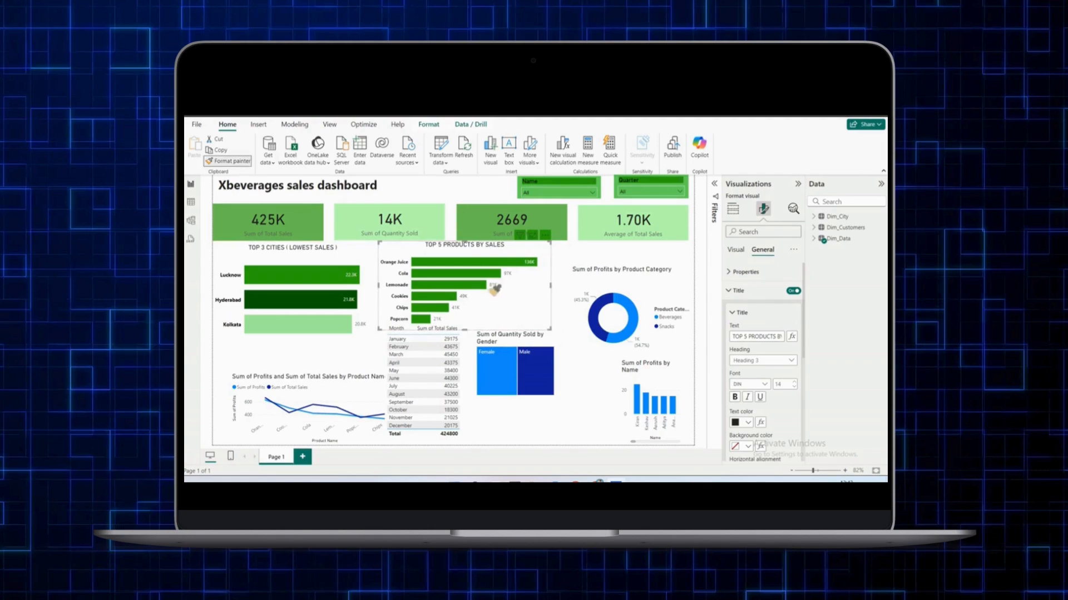
click(610, 286)
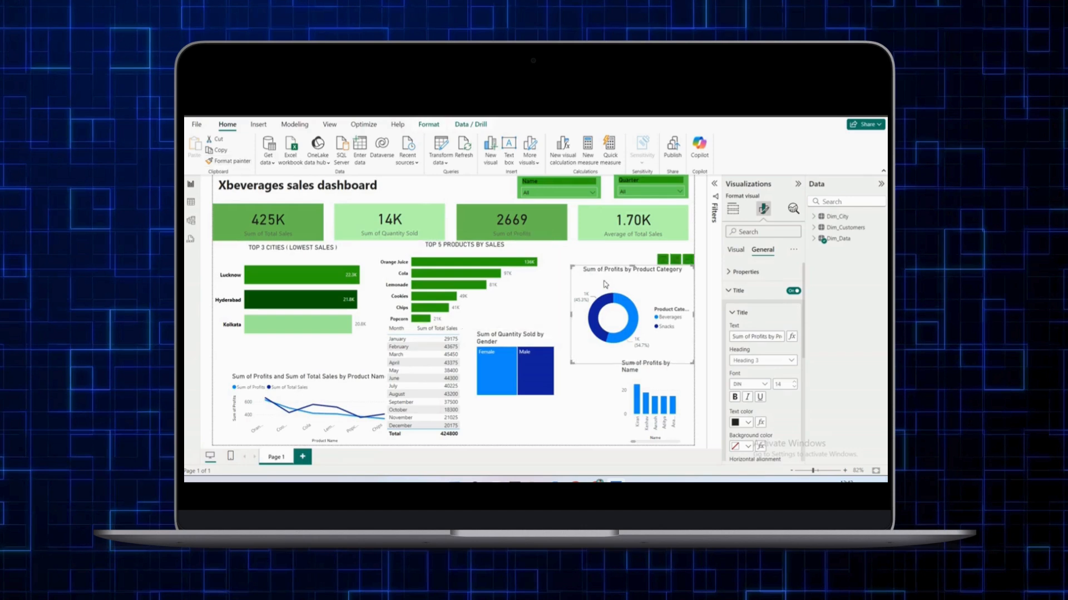
drag(649, 298, 644, 282)
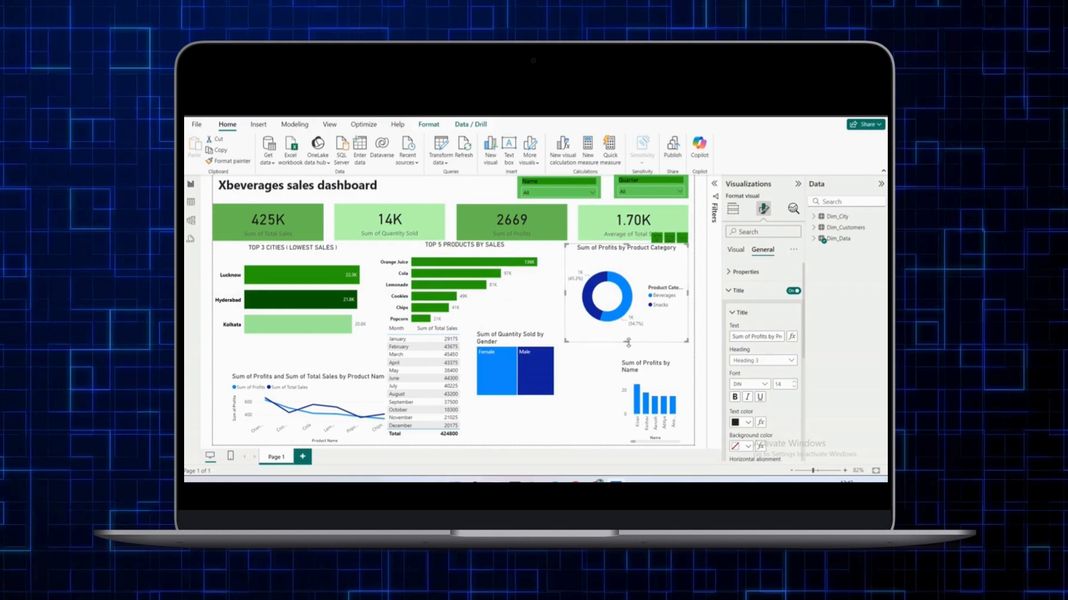
drag(627, 342, 630, 331)
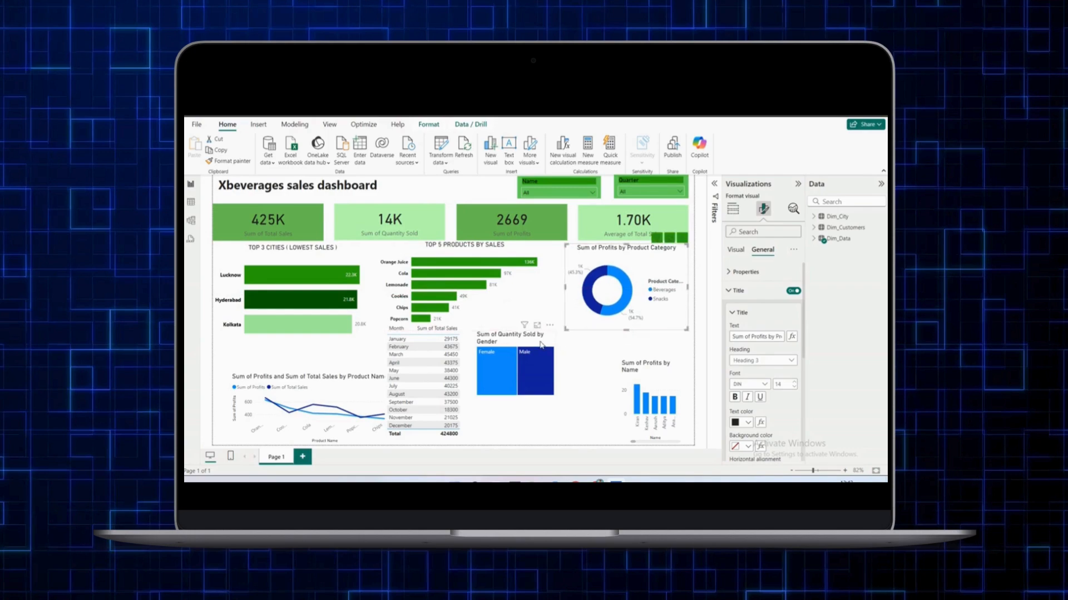
- Move the gender treemap and monthly sales table into the lower row, reducing the table's height to clear the products chart
drag(540, 345, 563, 387)
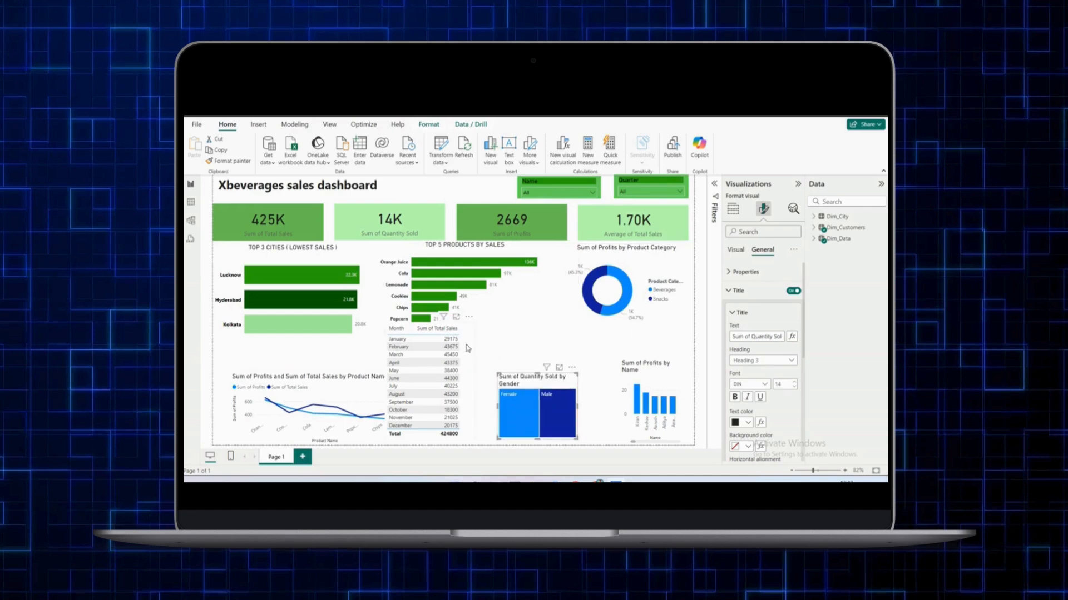
drag(478, 380, 492, 381)
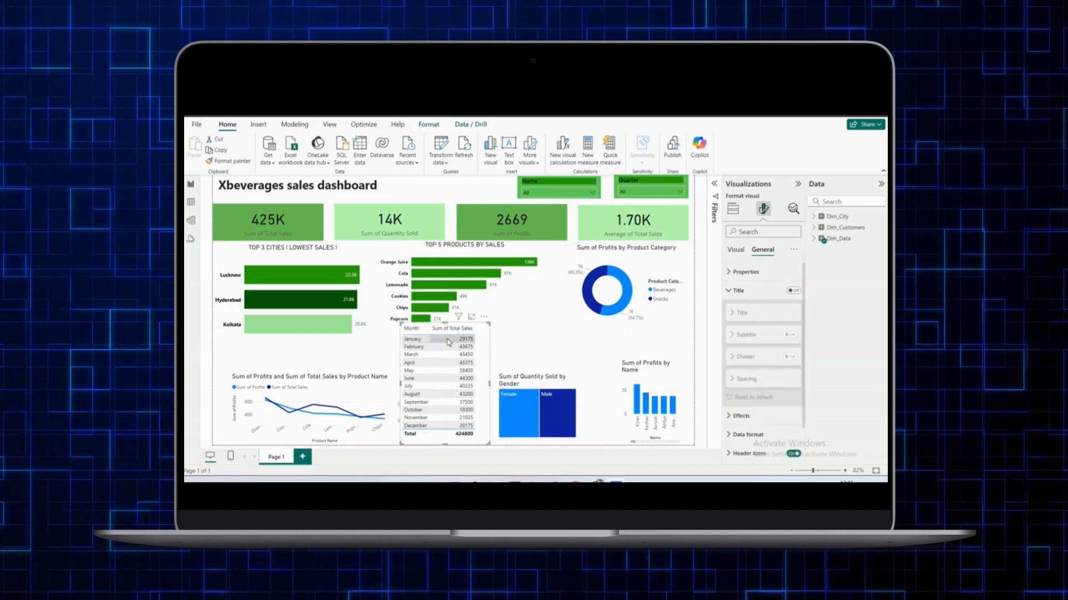
drag(442, 328, 446, 355)
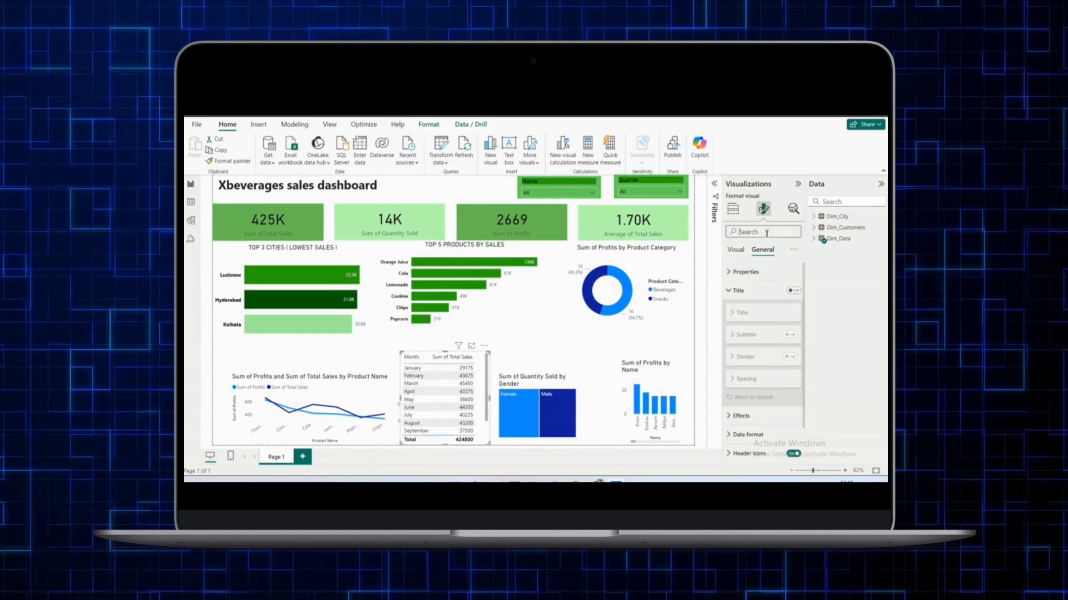
text(sli)
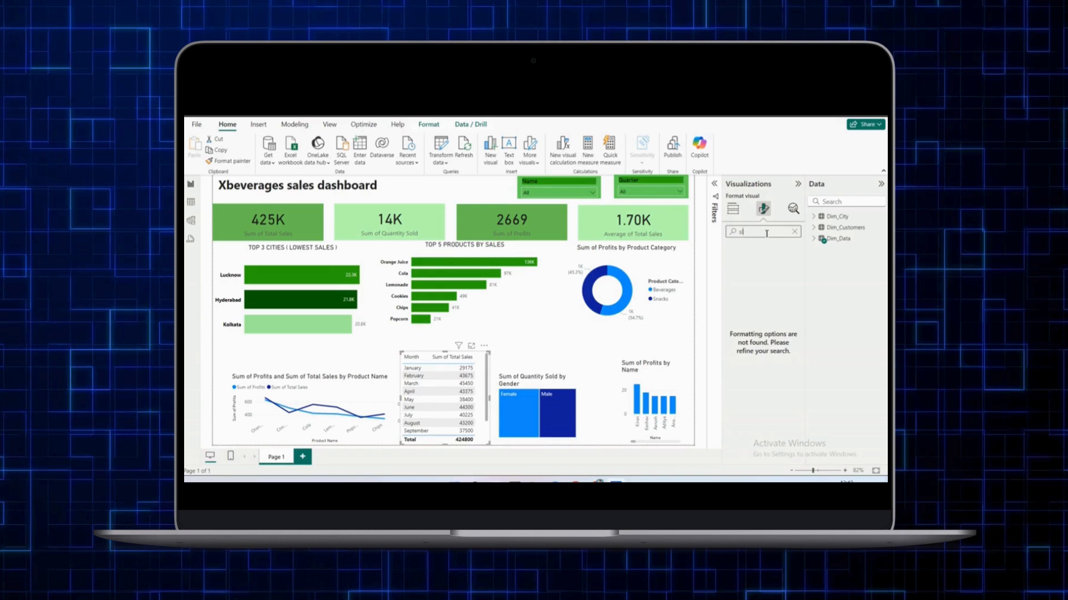
key(BackSpace)
key(BackSpace)
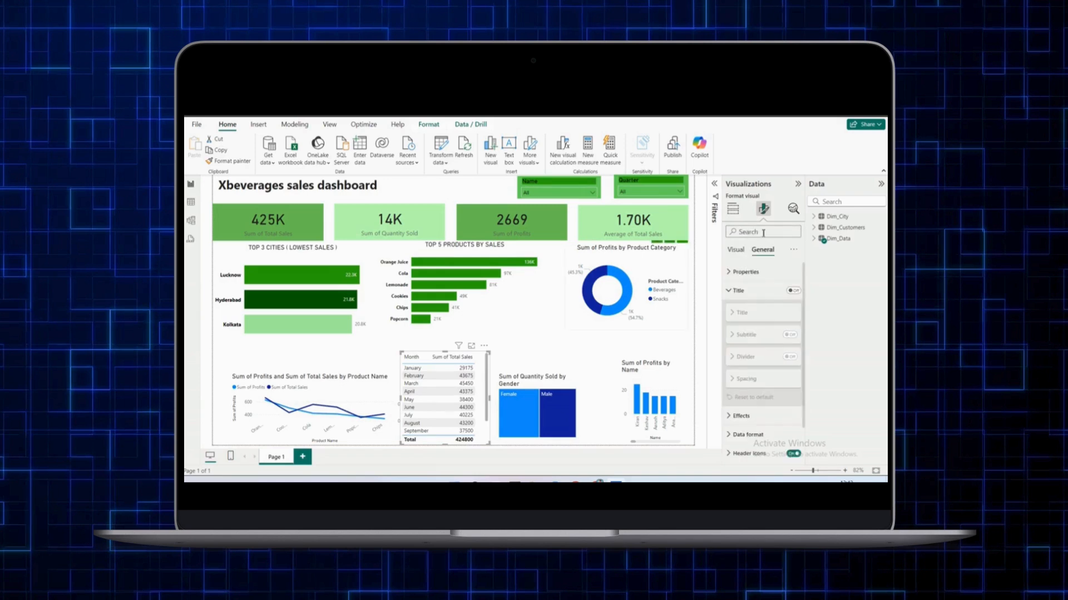
text(di)
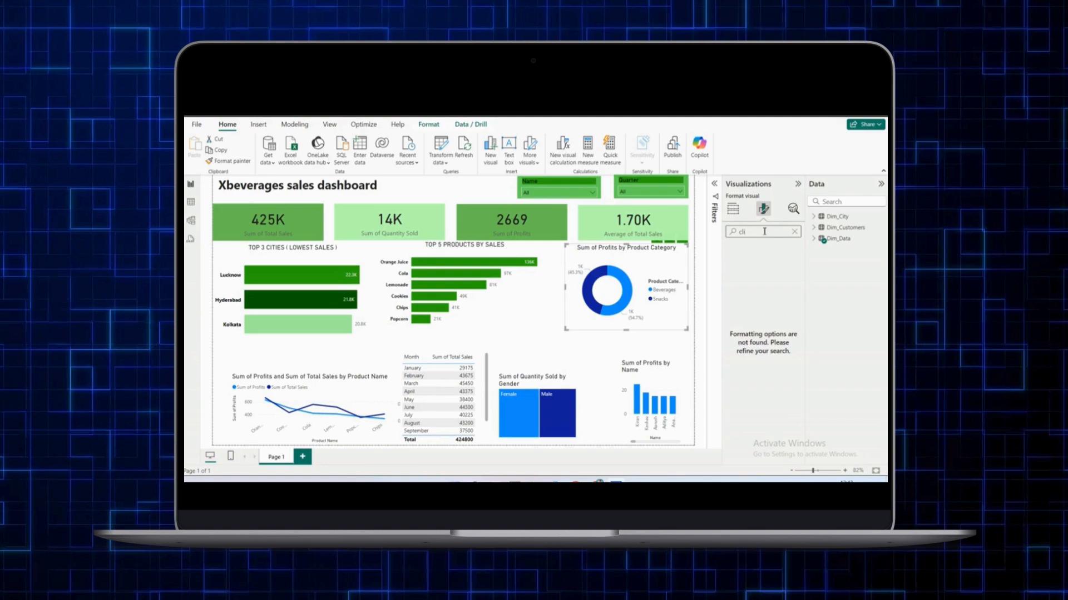
key(BackSpace)
key(BackSpace)
- Set the donut chart's slice colors to dark green for Beverages and light green for Snacks
text(sl)
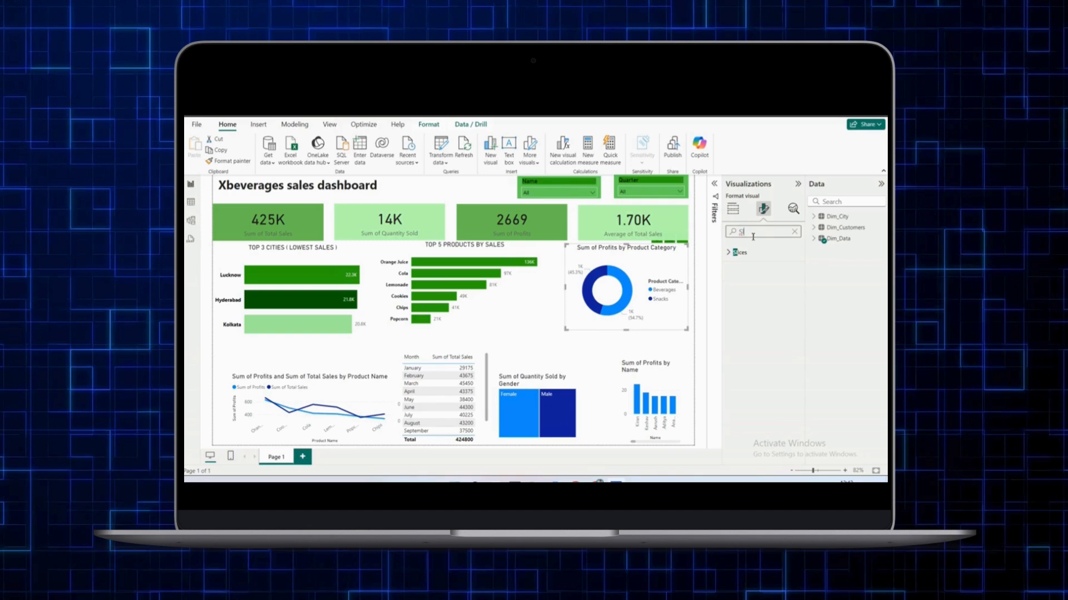
click(754, 253)
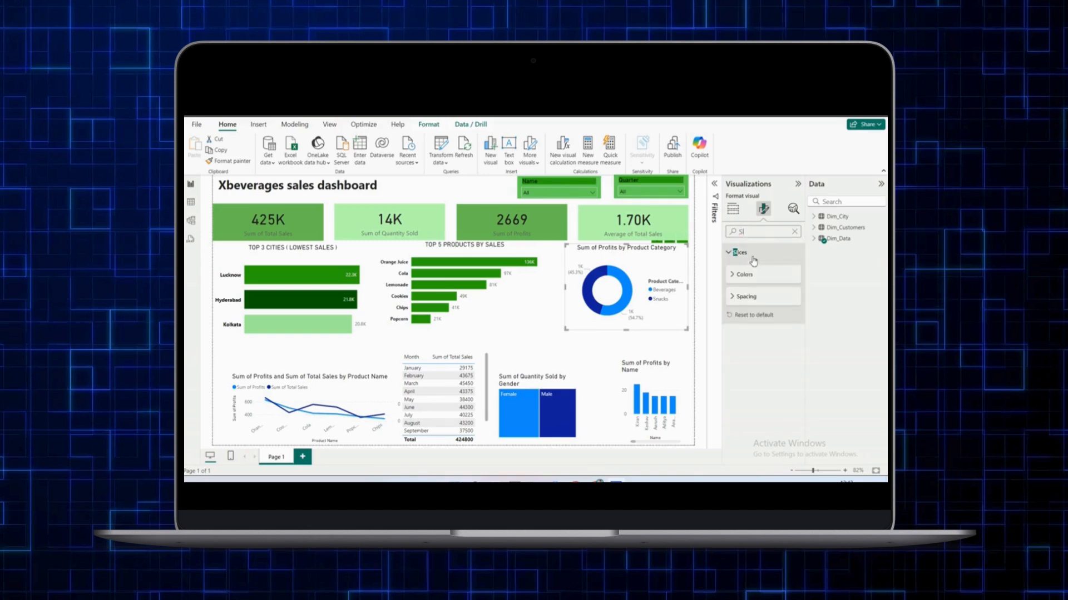
click(745, 276)
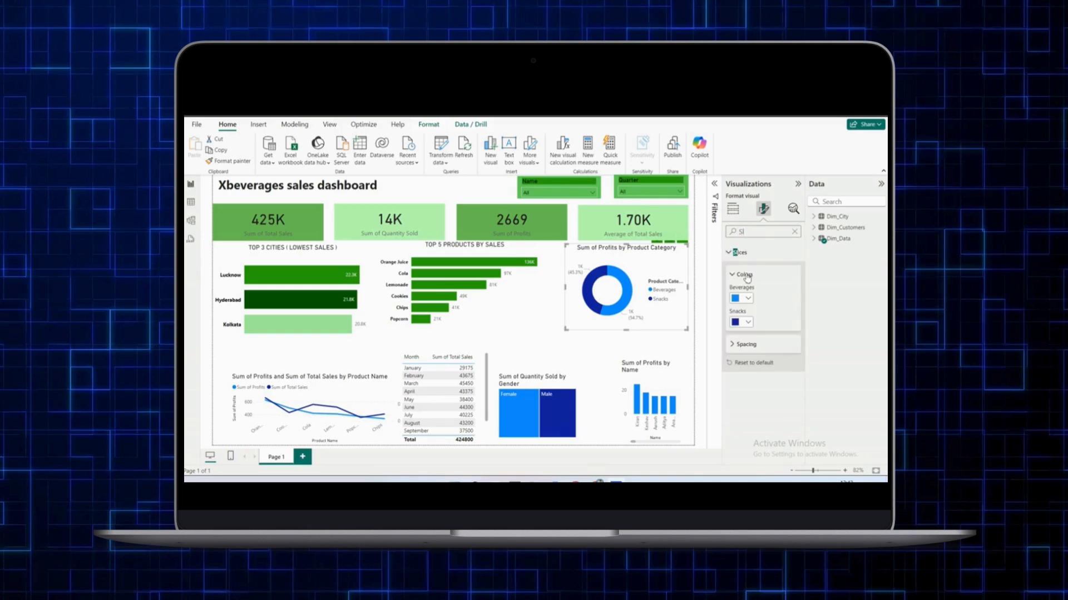
click(748, 298)
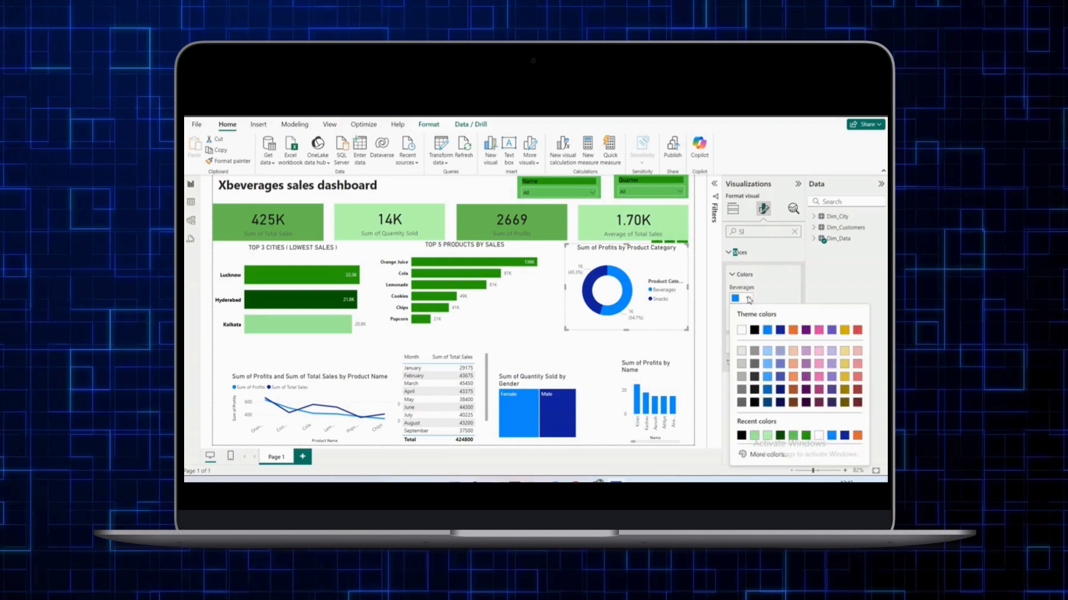
click(780, 436)
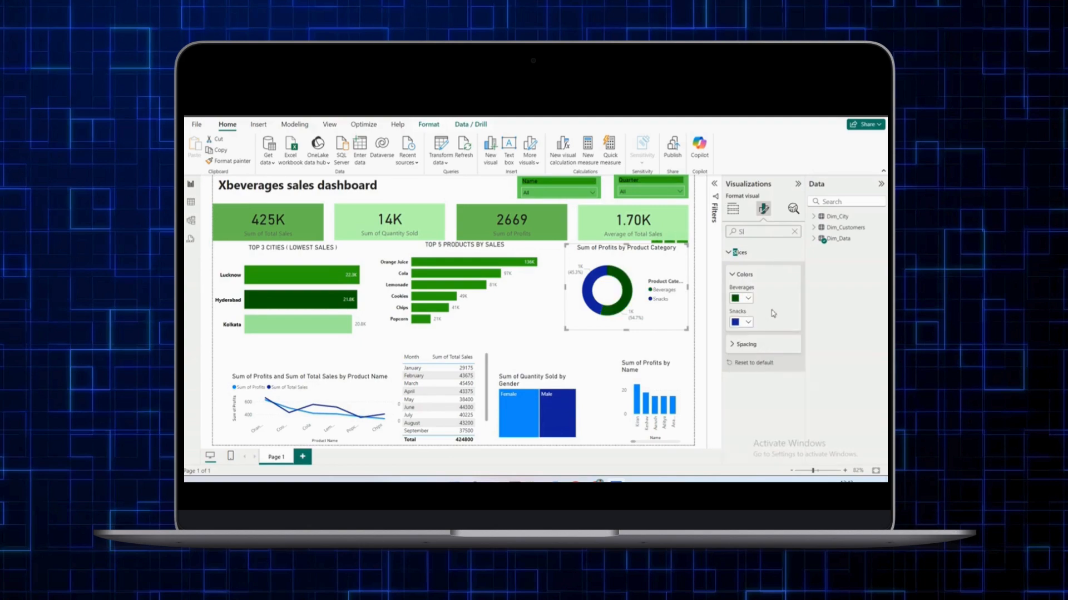
click(749, 324)
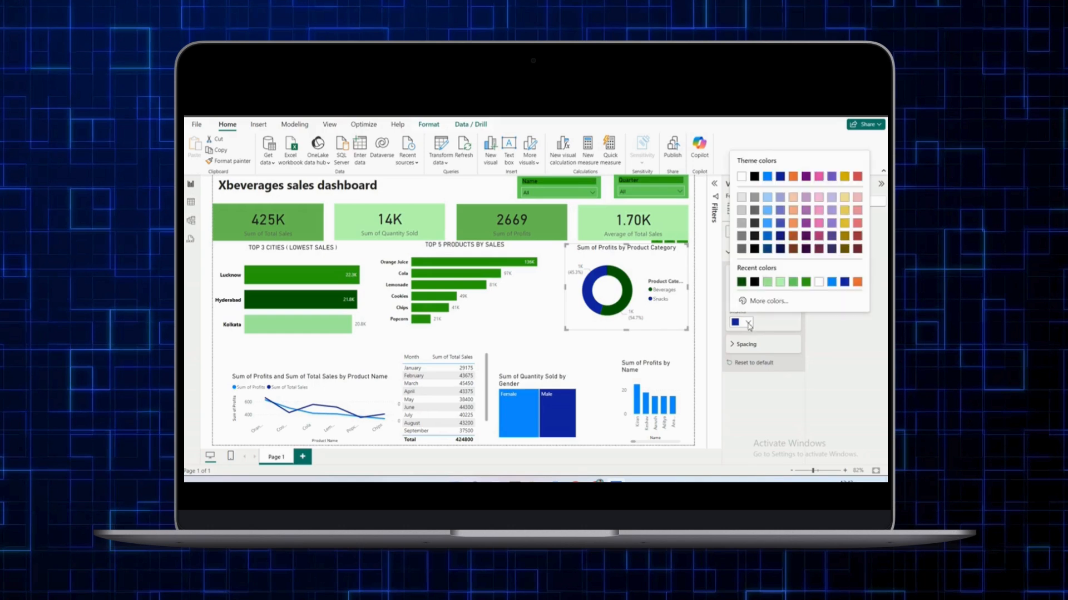
click(780, 287)
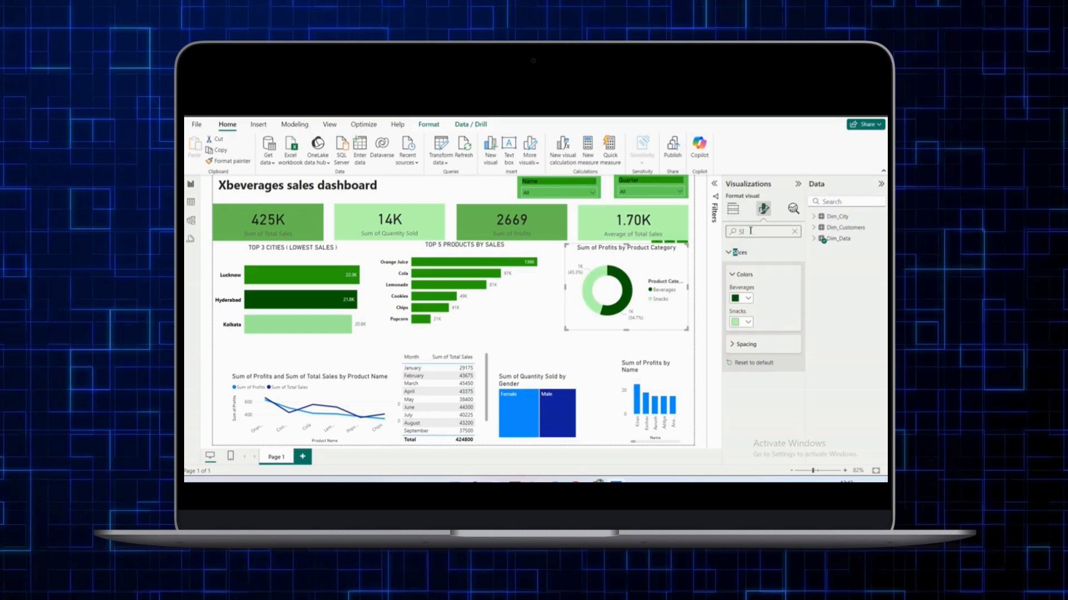
- Filter the donut chart's formatting options to find the label settings
text(CA)
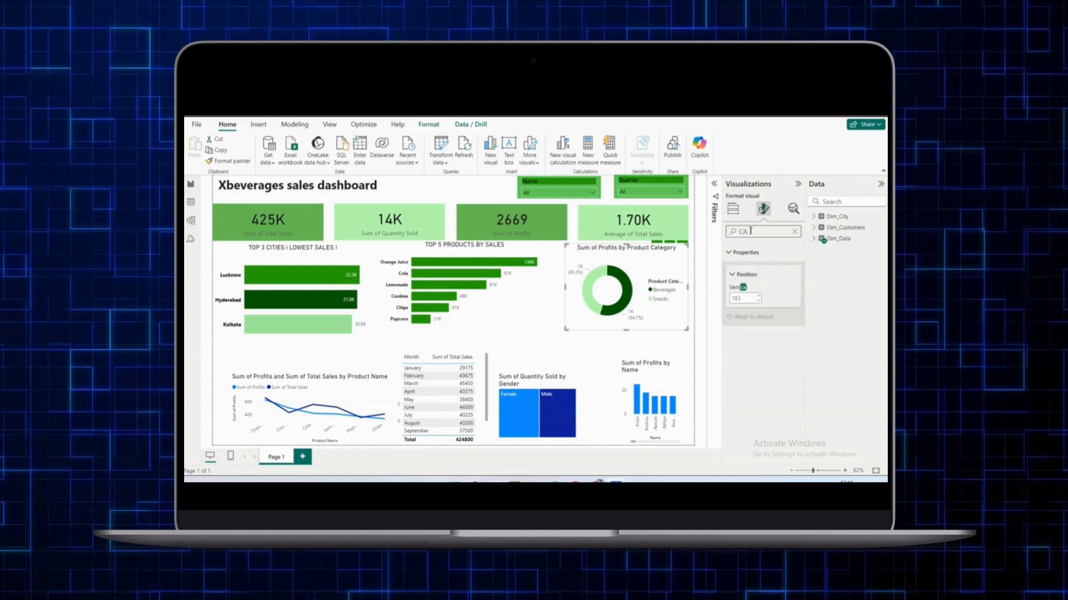
key(BackSpace)
text(LAB)
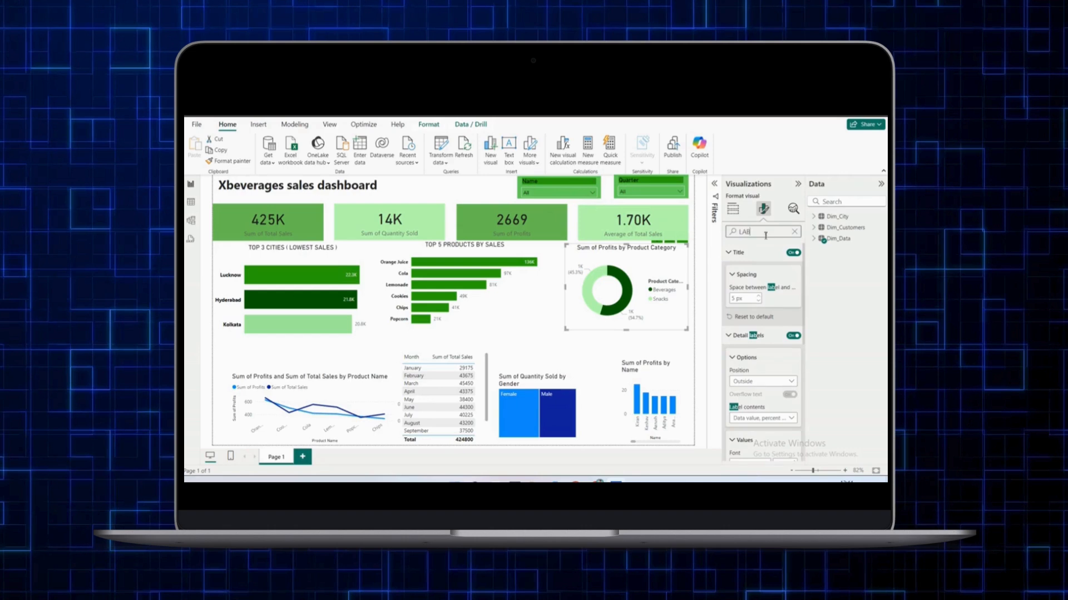
- Toggle the donut chart's detail labels to compare it with and without them, leaving them on
click(794, 337)
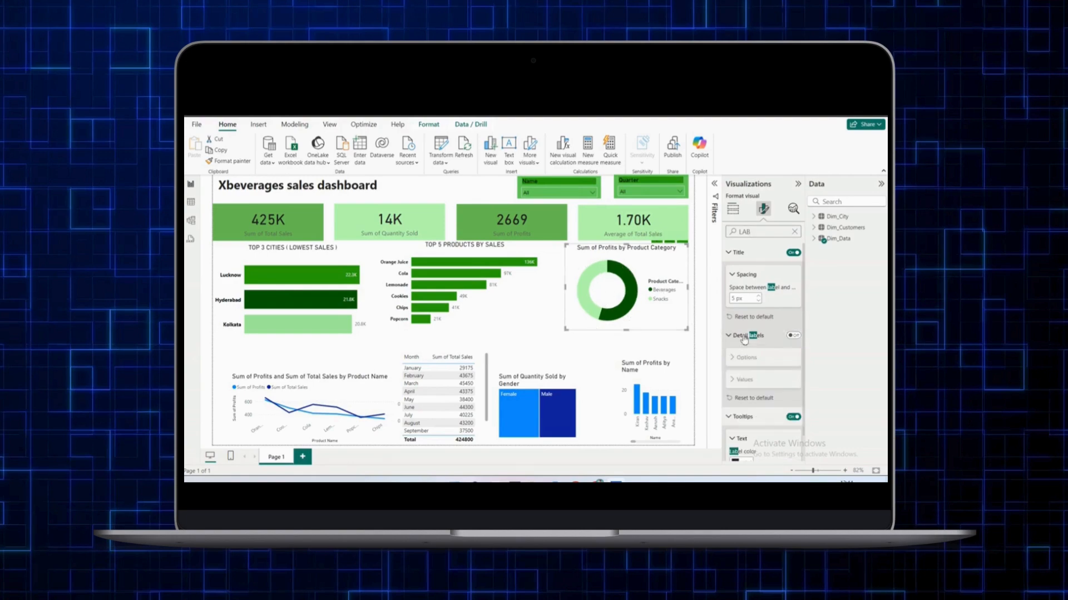
click(793, 338)
click(793, 338)
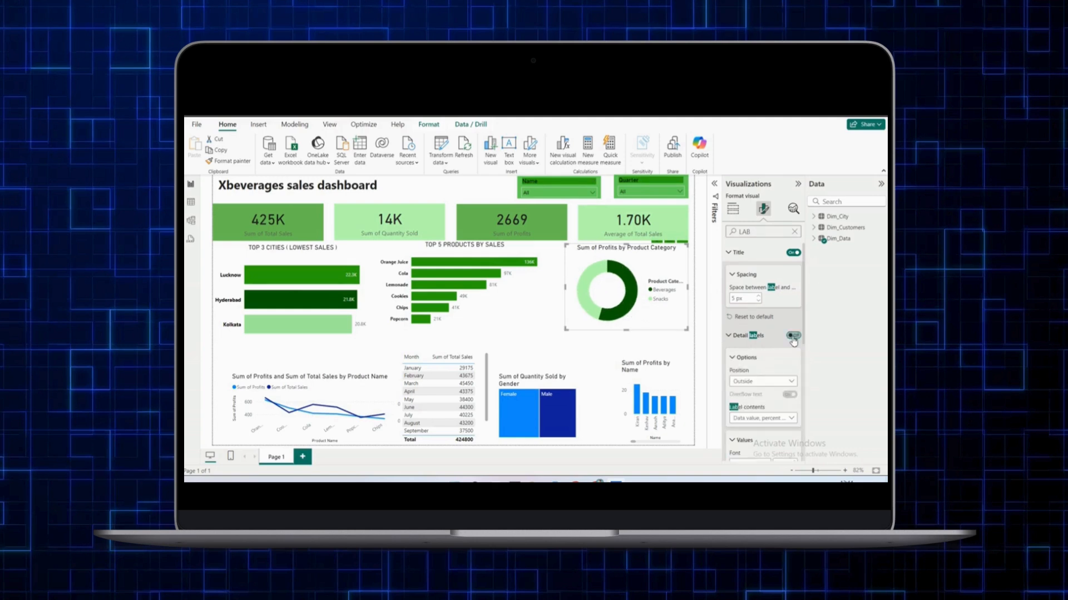
click(793, 338)
click(793, 338)
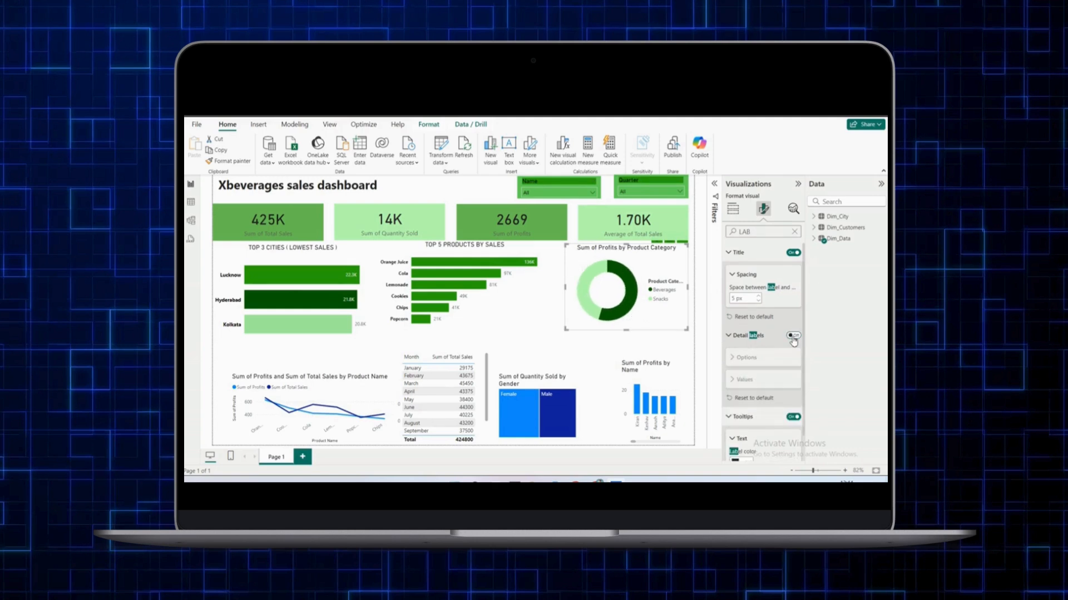
click(793, 337)
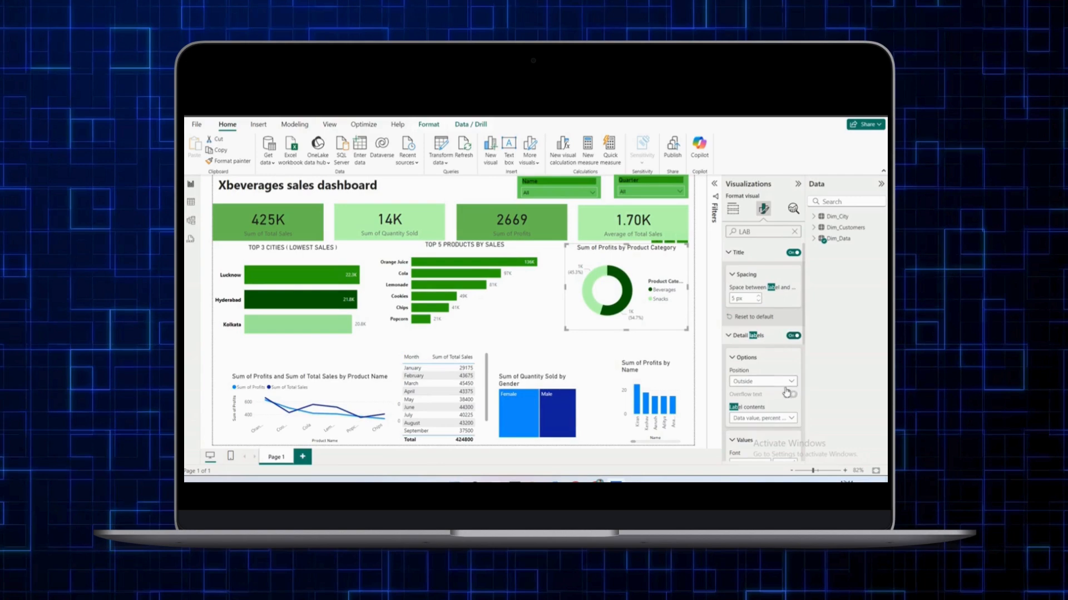
- Set the donut chart's detail labels to show category and percent of total, in black text at size 10
click(760, 418)
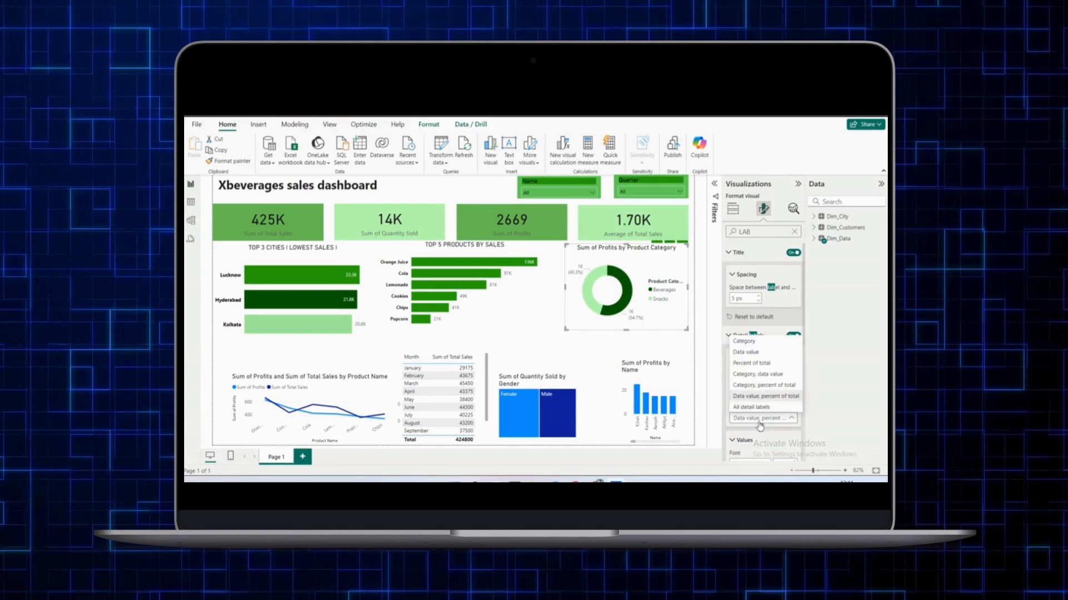
click(757, 386)
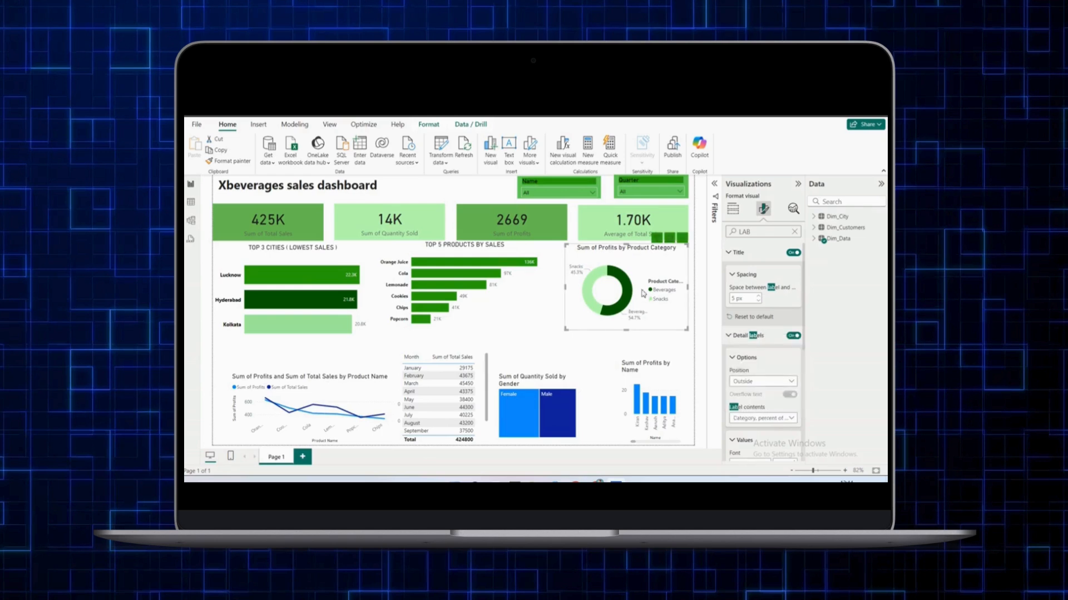
scroll(778, 413, down, 2)
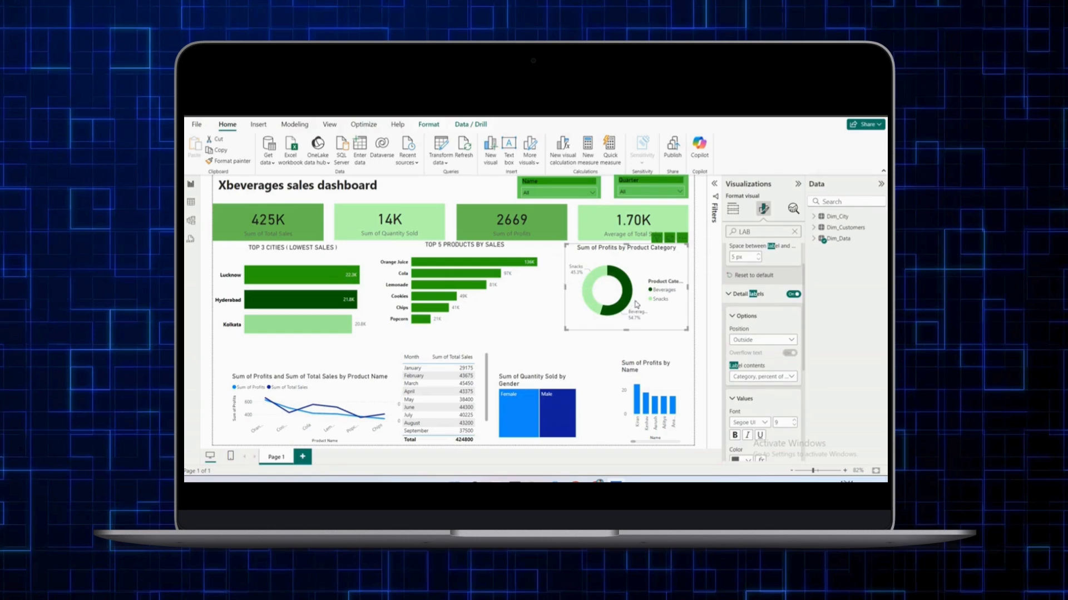
scroll(752, 397, down, 3)
click(748, 390)
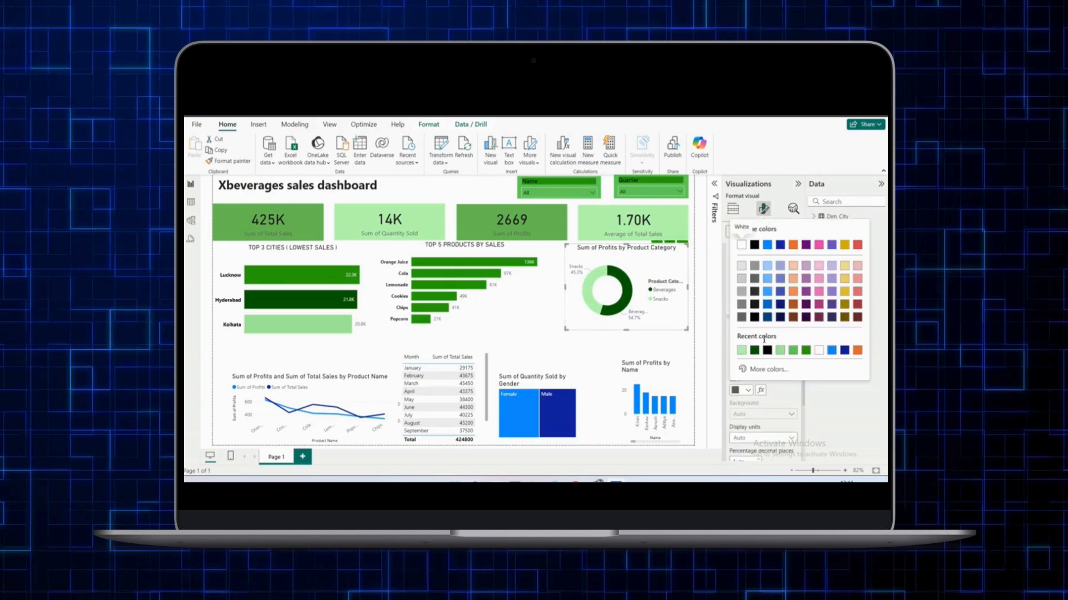
click(766, 336)
click(796, 352)
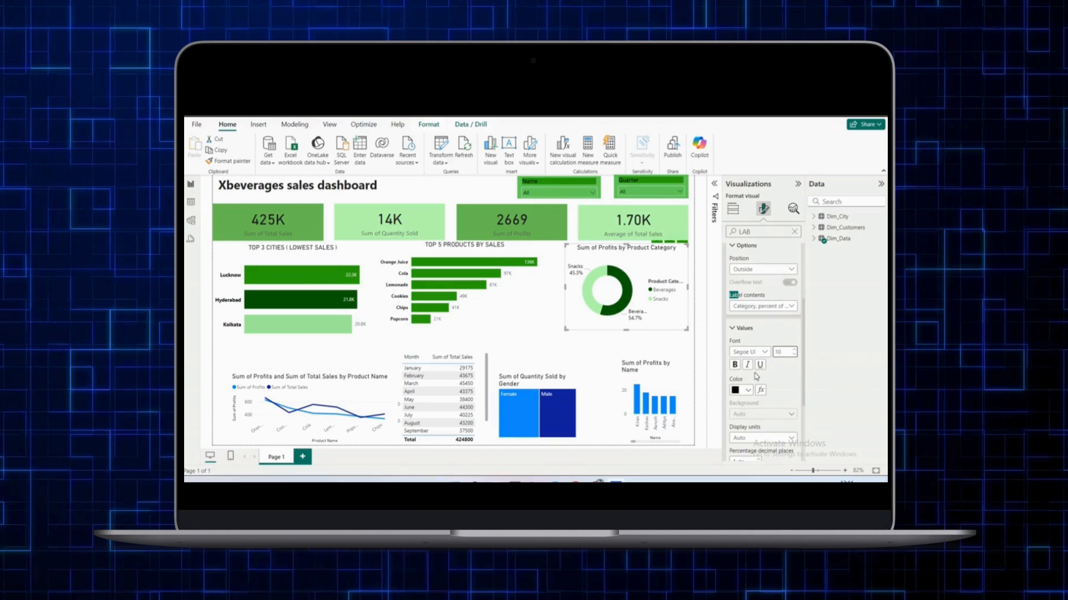
scroll(756, 374, down, 3)
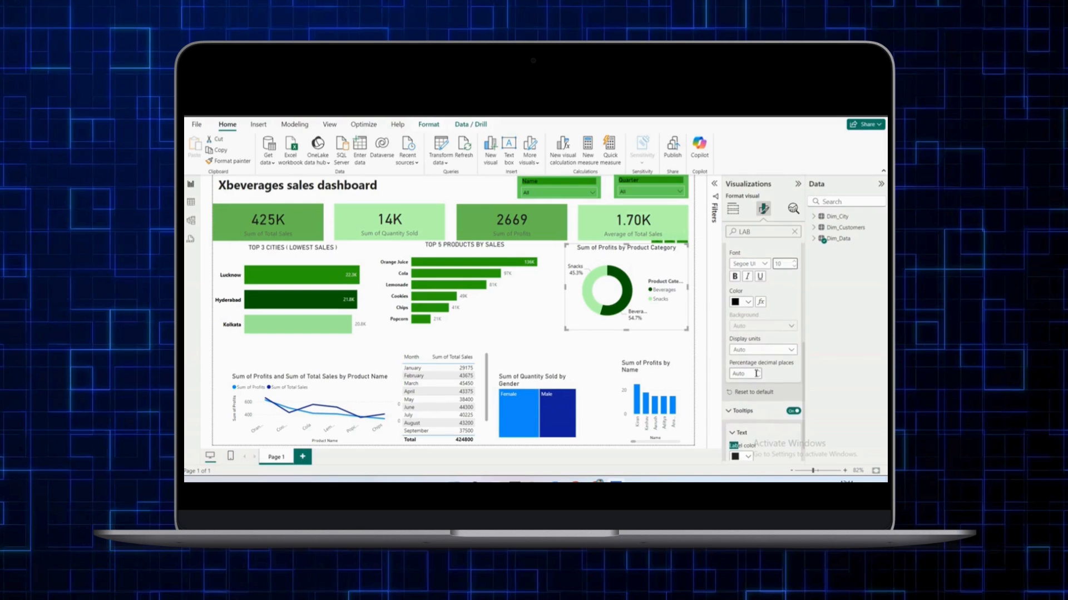
- Filter the donut chart's formatting options for Legend and turn the legend off
click(756, 231)
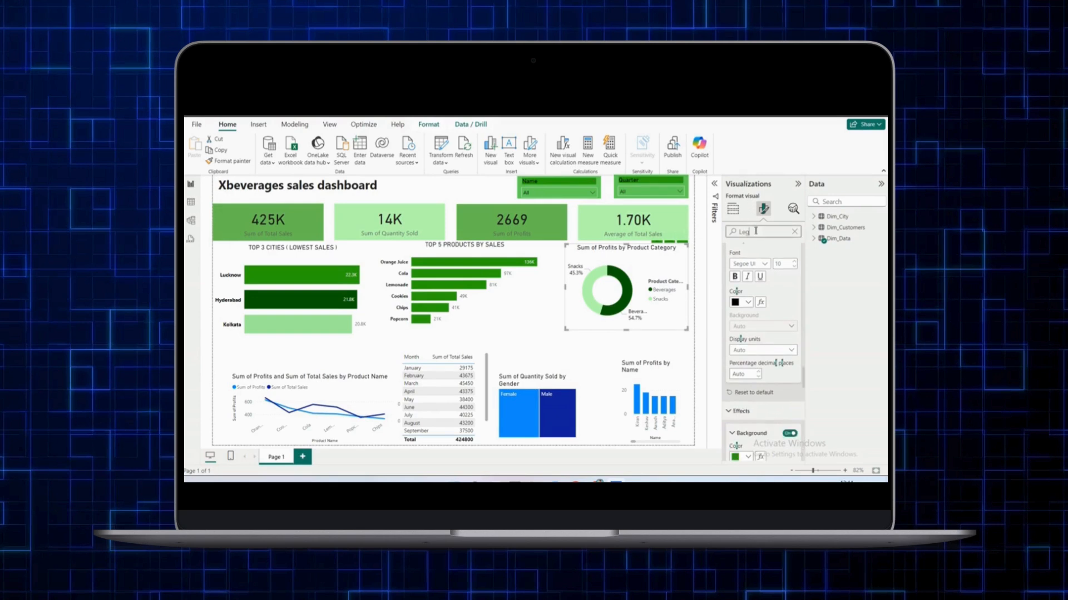
text(eg)
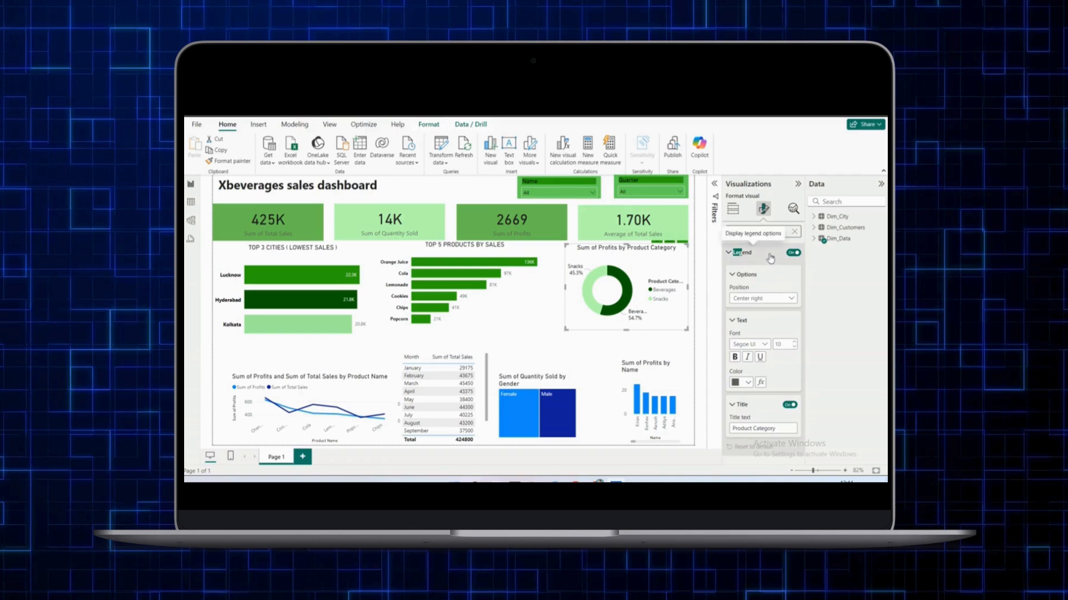
text(end)
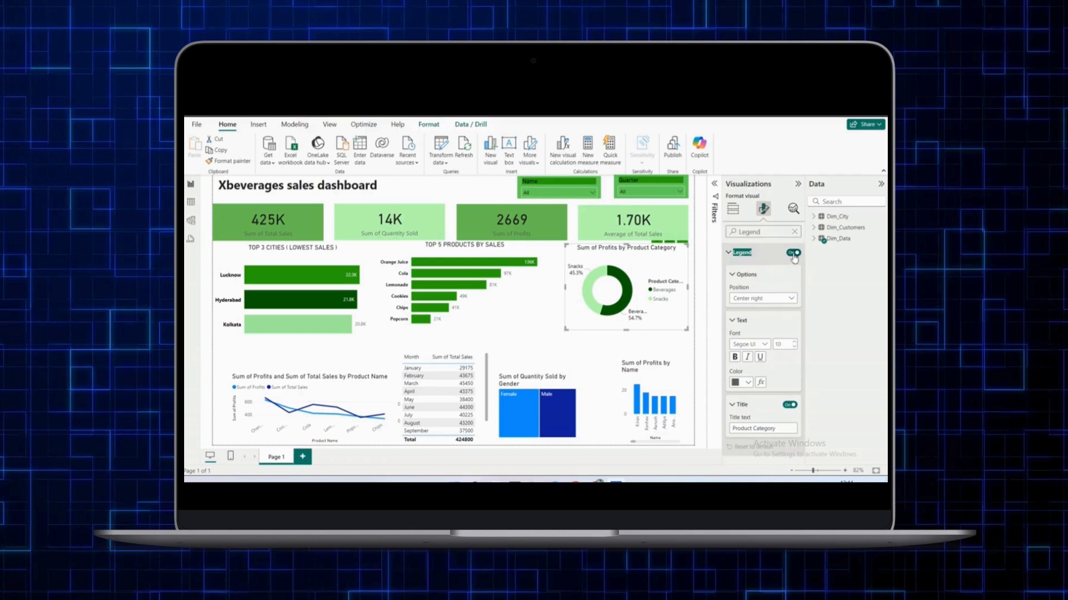
click(793, 253)
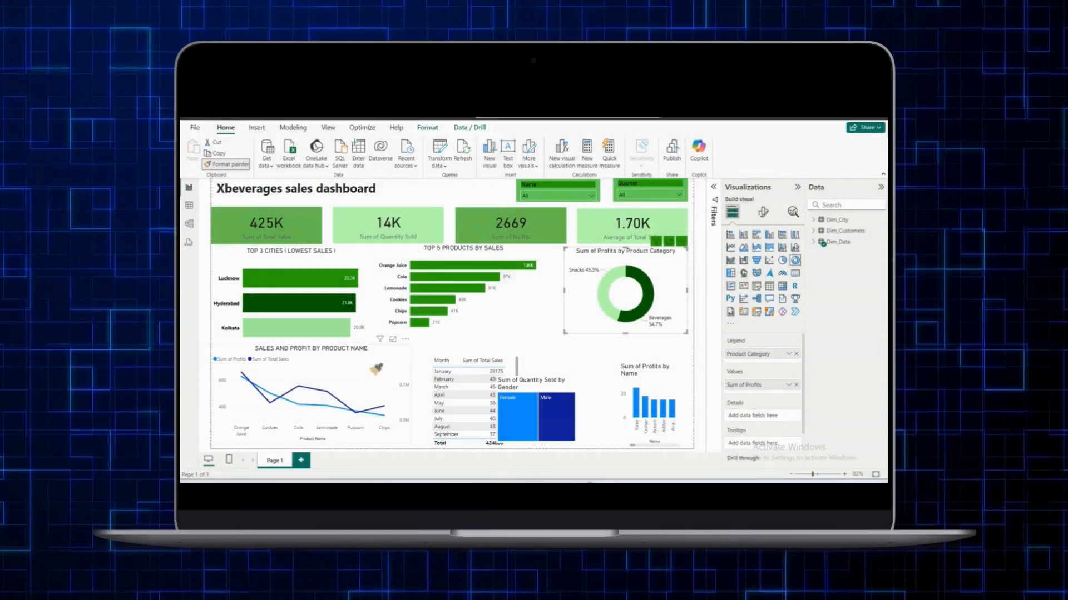
- Apply the donut chart's copied formatting to the sales and profit line chart, then deselect the visuals
click(332, 415)
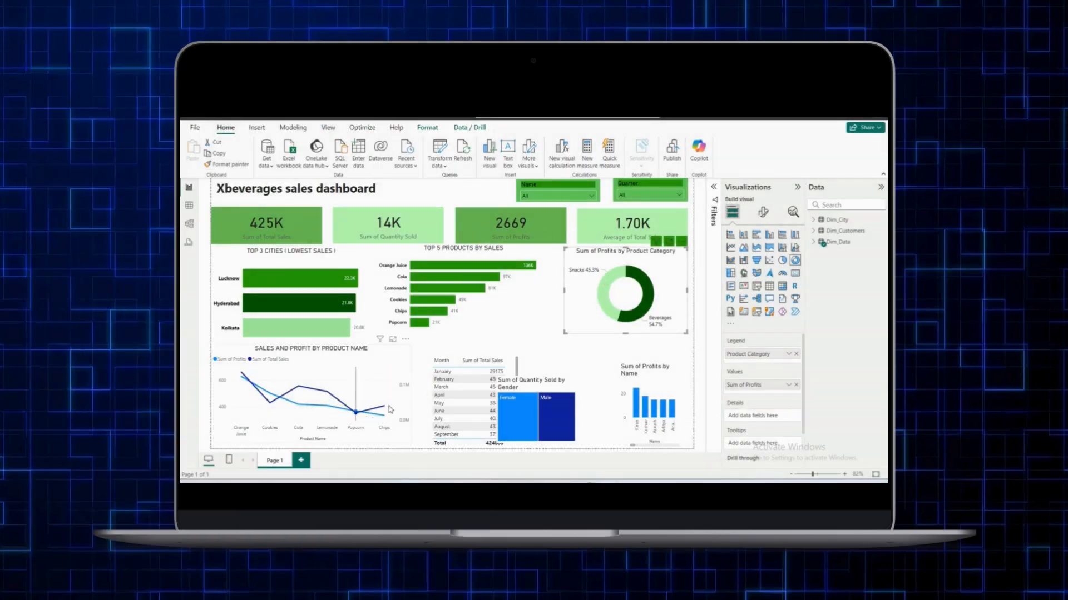
click(553, 332)
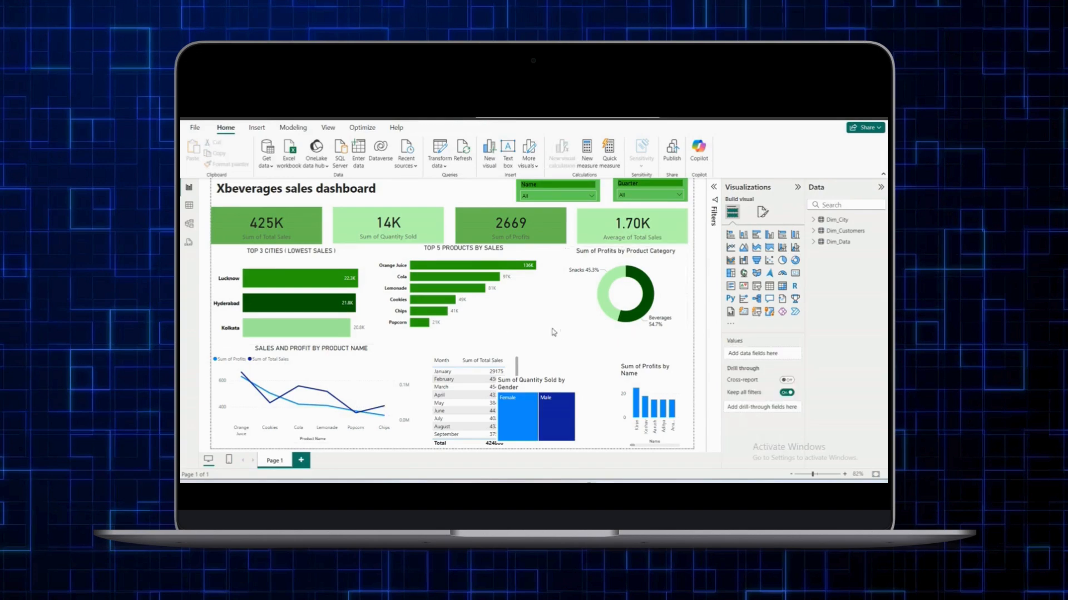
- Turn off the X-axis title of the sales and profit line chart
click(390, 362)
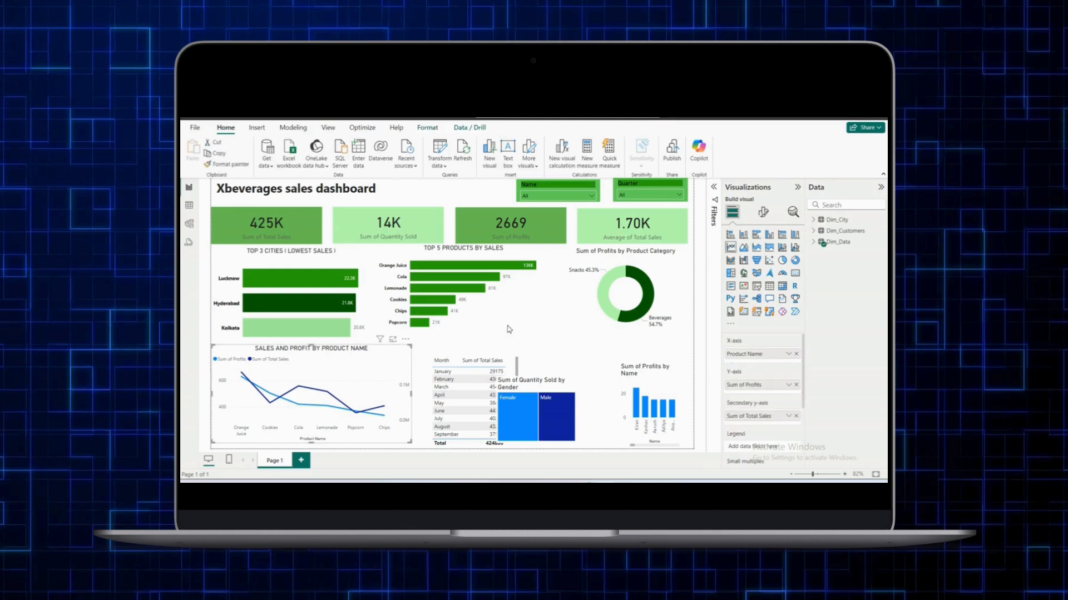
click(763, 214)
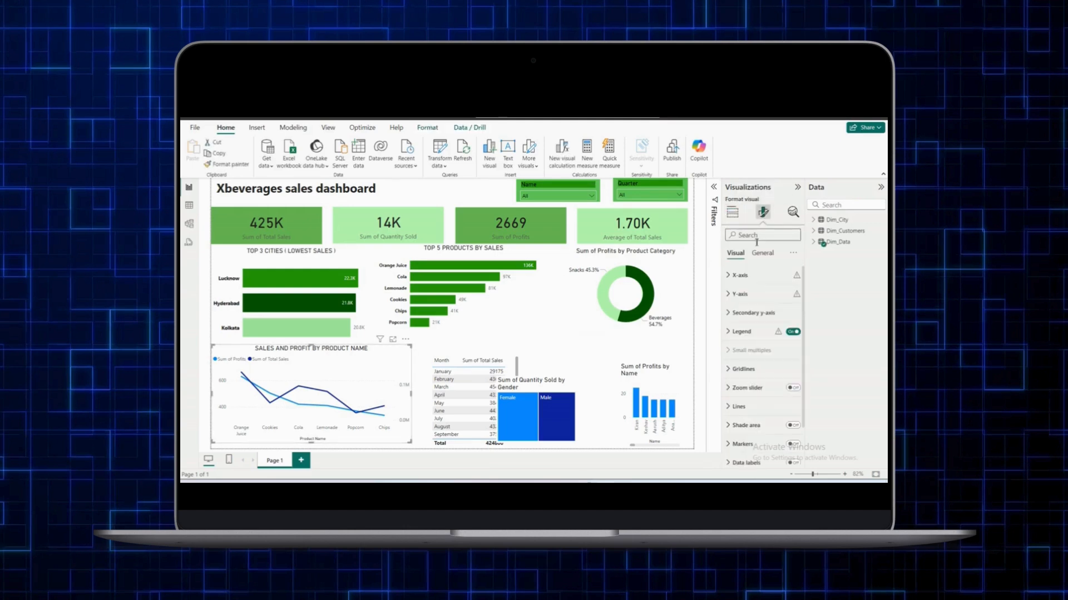
click(748, 276)
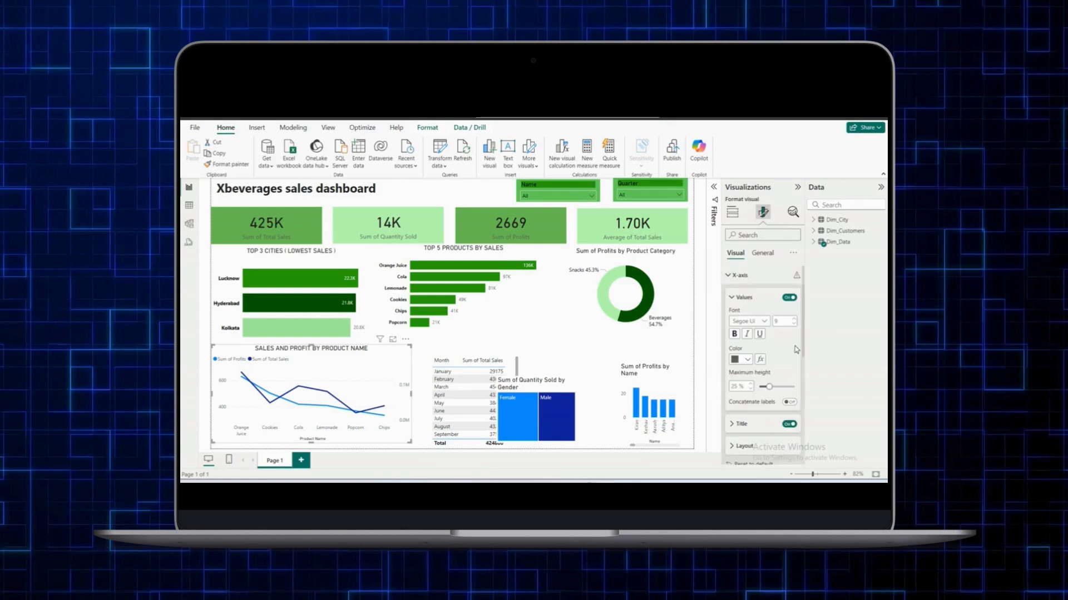
scroll(772, 380, down, 2)
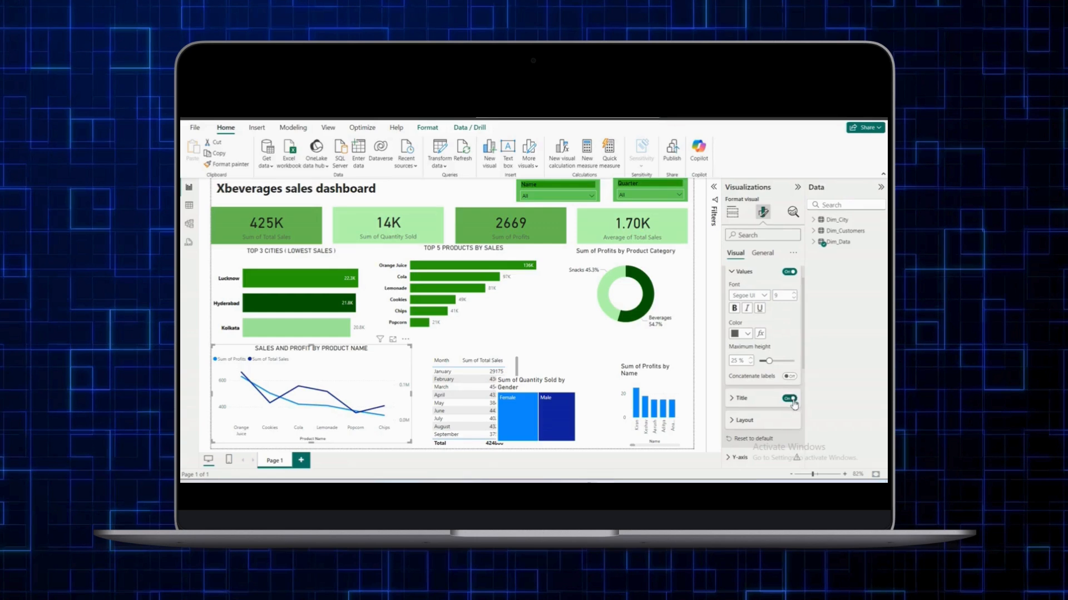
click(794, 402)
- Toggle the line chart's Y-axis title on and back off
scroll(776, 397, down, 2)
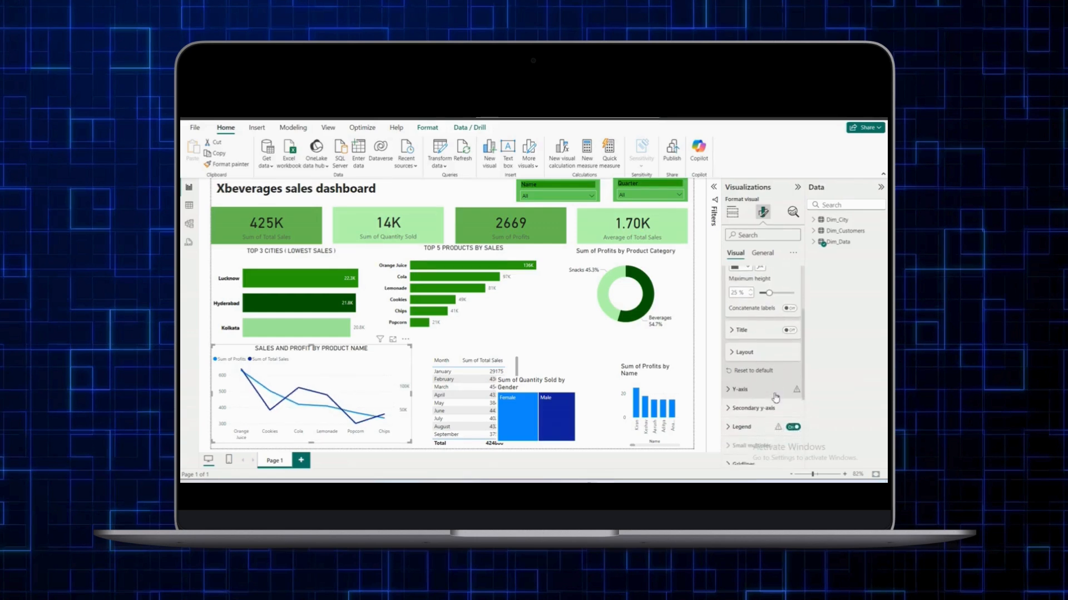
click(776, 395)
scroll(778, 411, down, 2)
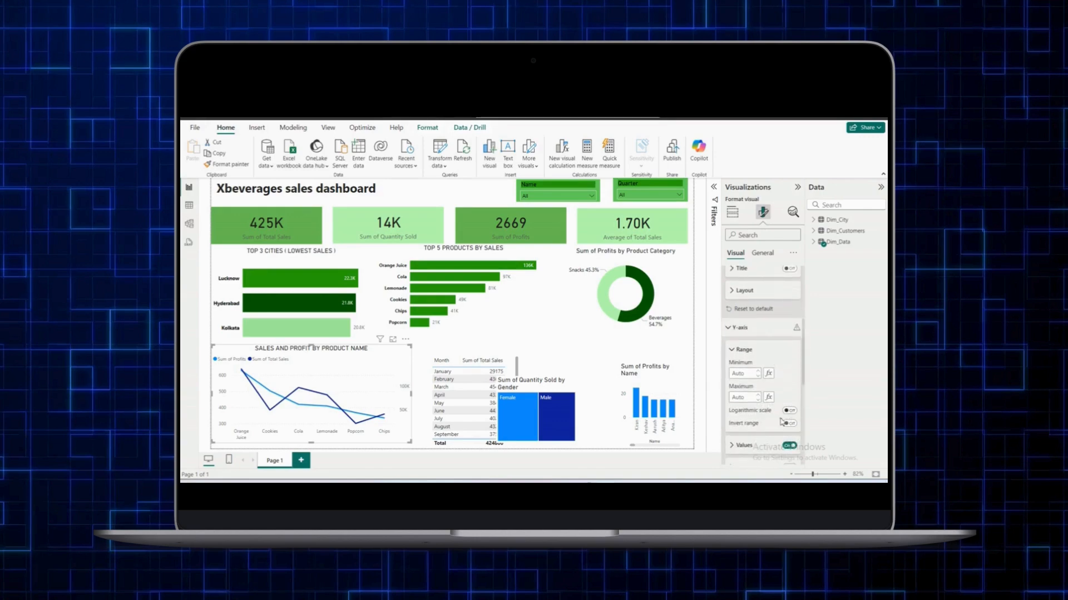
scroll(781, 423, down, 2)
click(788, 417)
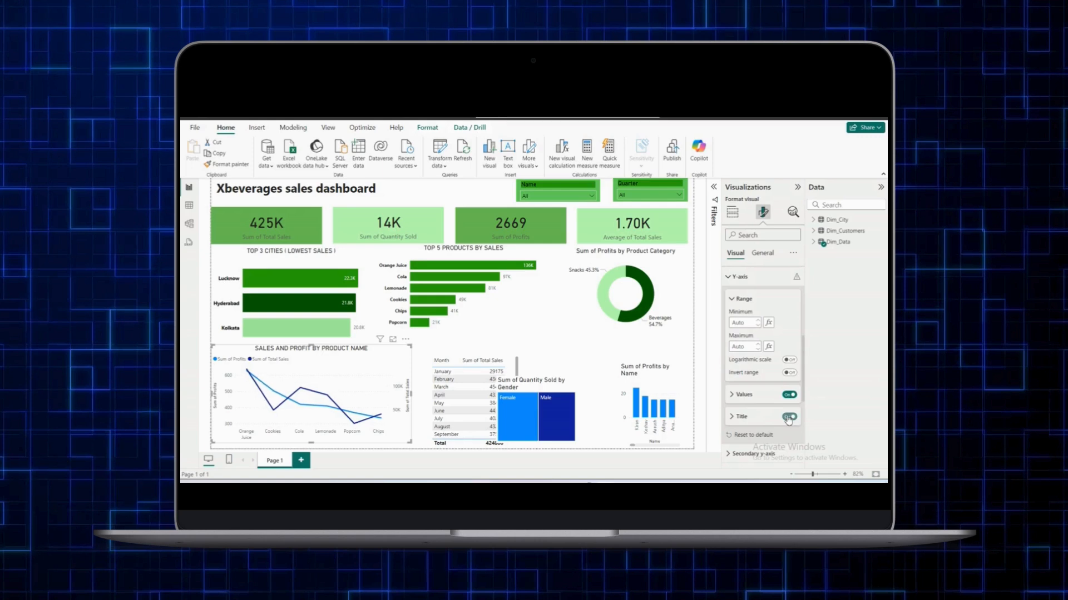
click(788, 417)
scroll(755, 389, down, 2)
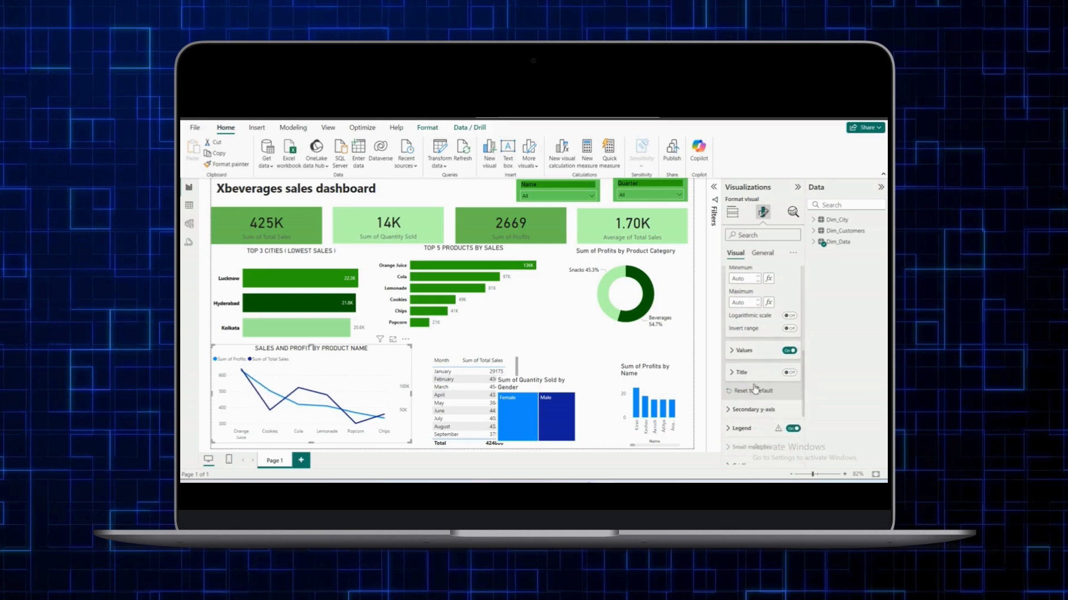
scroll(755, 389, down, 3)
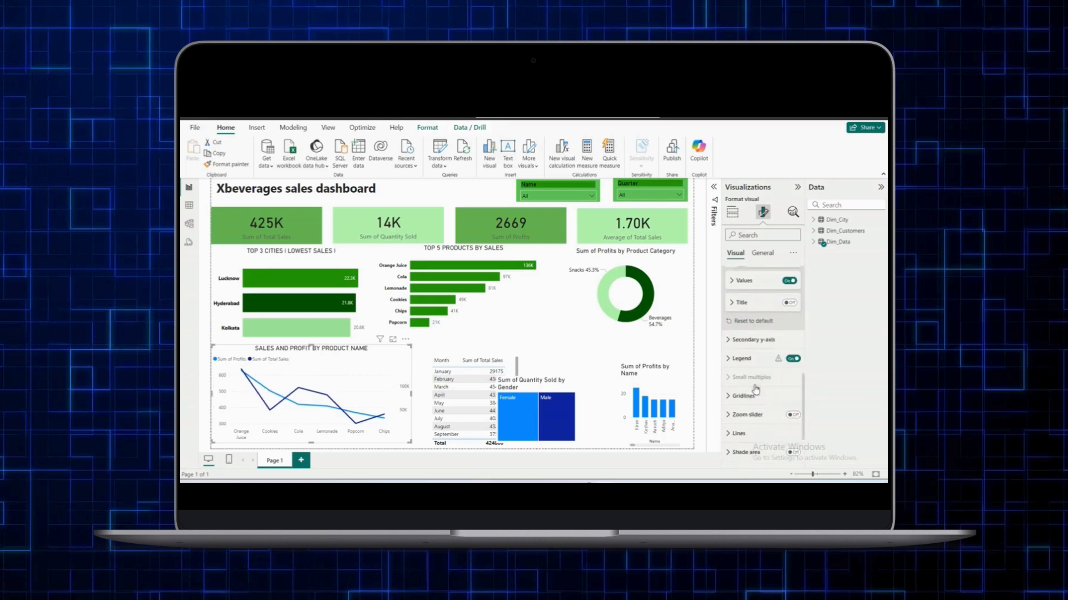
scroll(755, 389, down, 2)
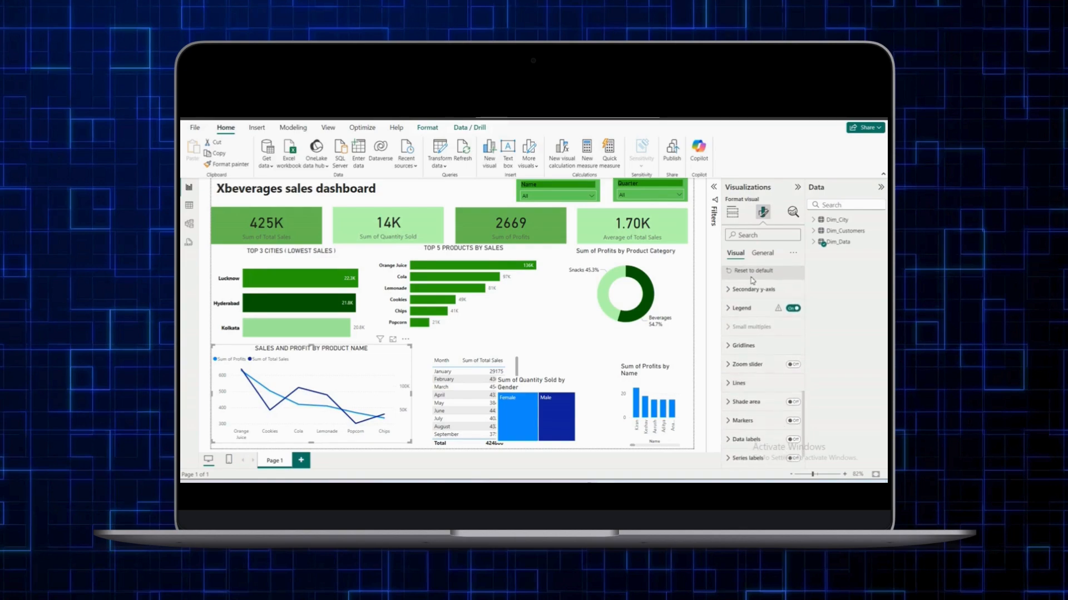
- Set the line chart's title text to "SALES AND PROFIT BY PRODUCT NAME"
click(763, 257)
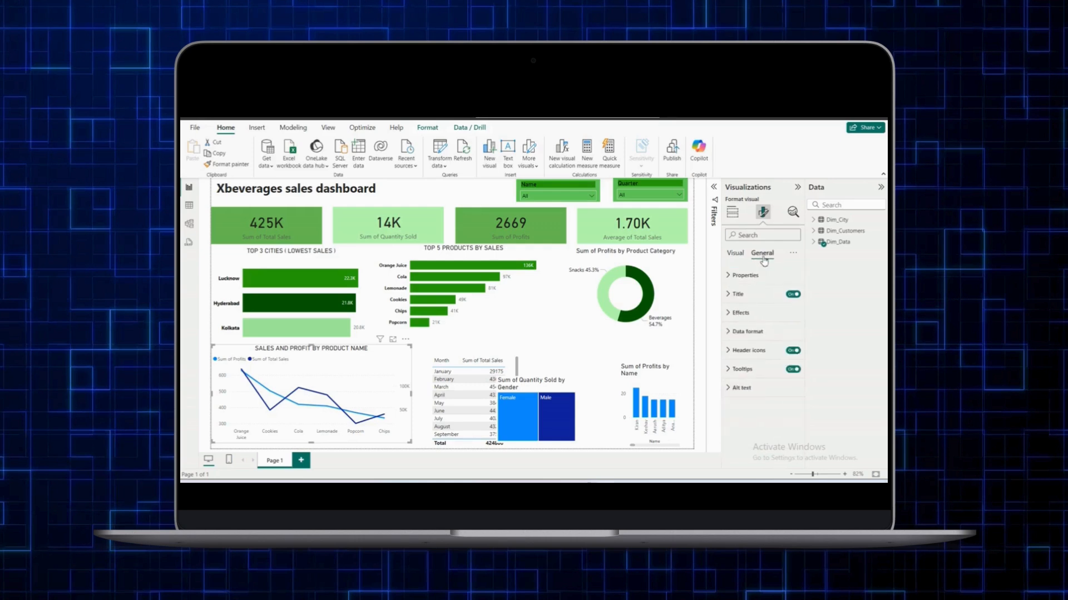
click(739, 294)
triple_click(769, 342)
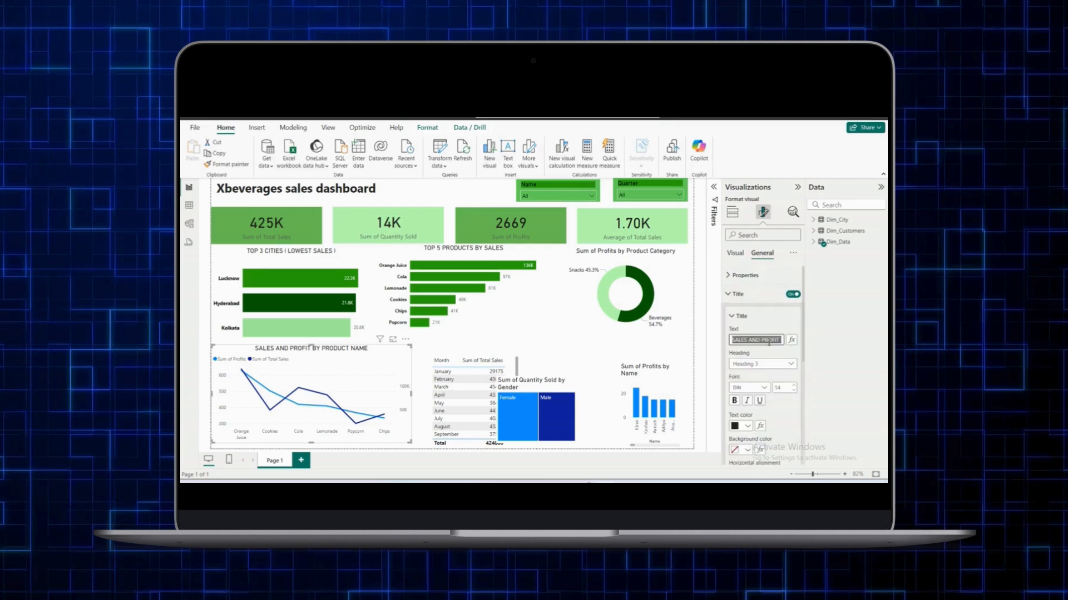
triple_click(769, 342)
text(SALES AND PROFIT)
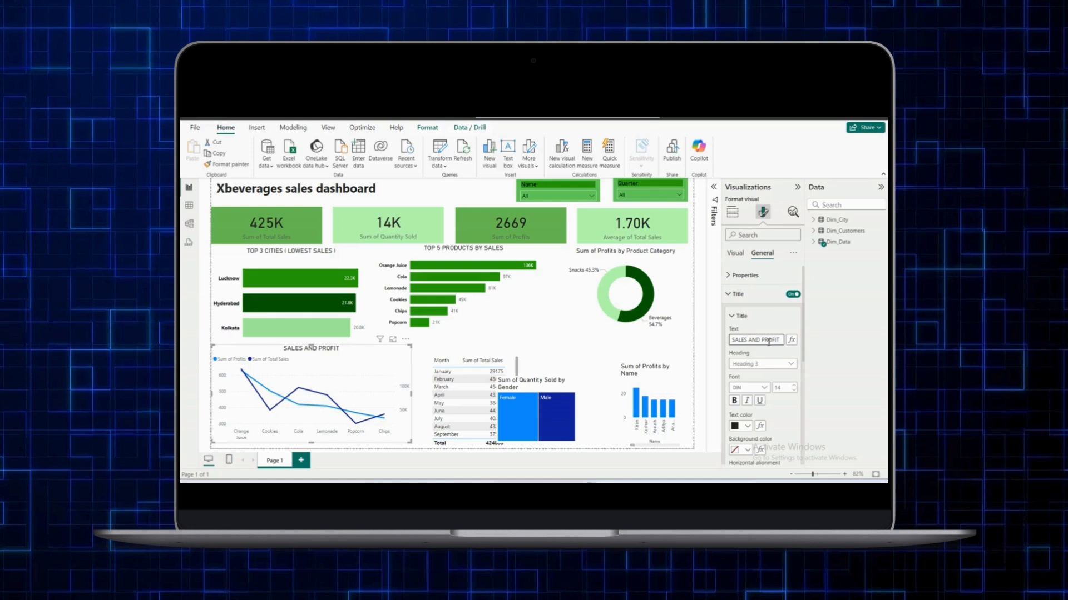
text( BY PRODUCT NAME)
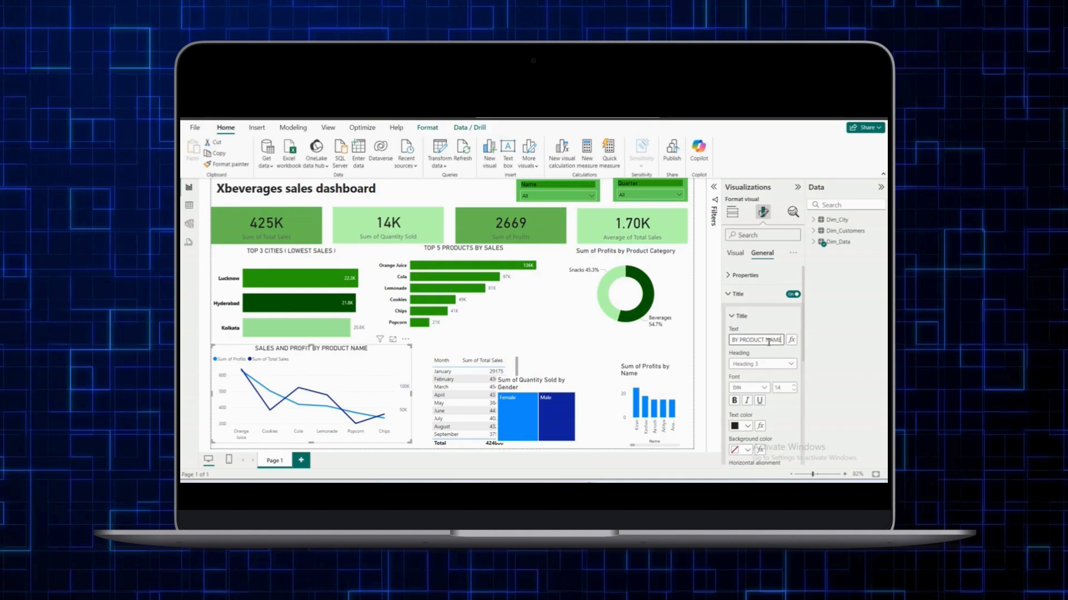
click(739, 253)
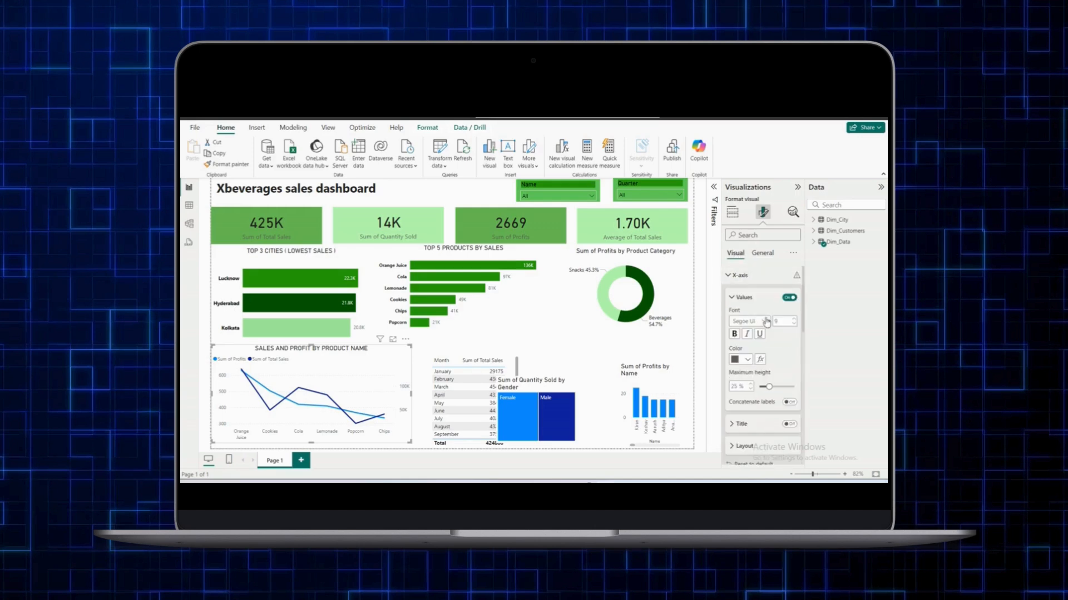
scroll(767, 321, down, 1)
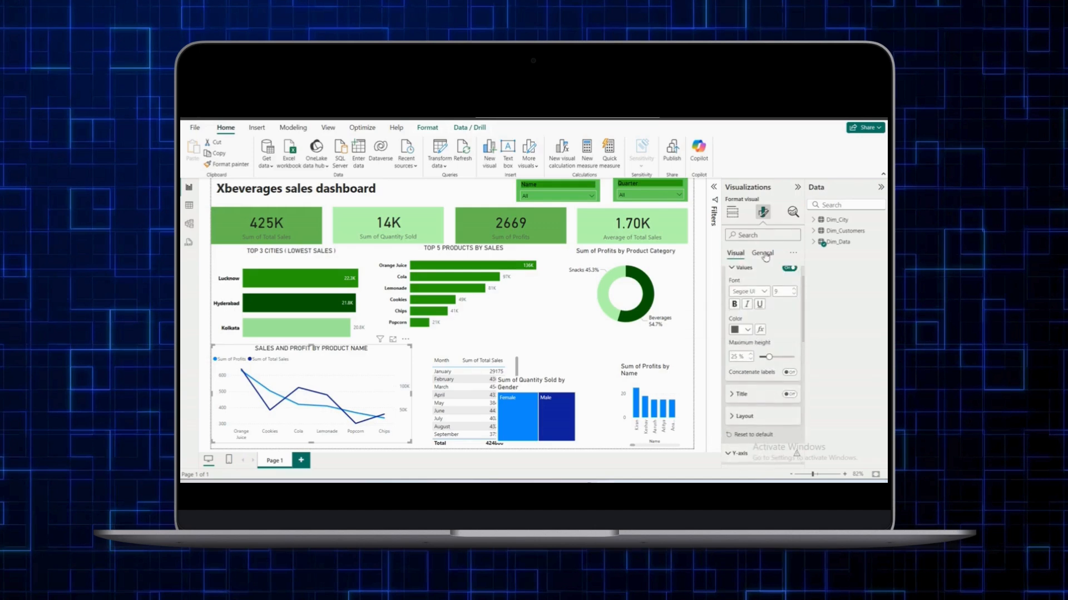
click(764, 255)
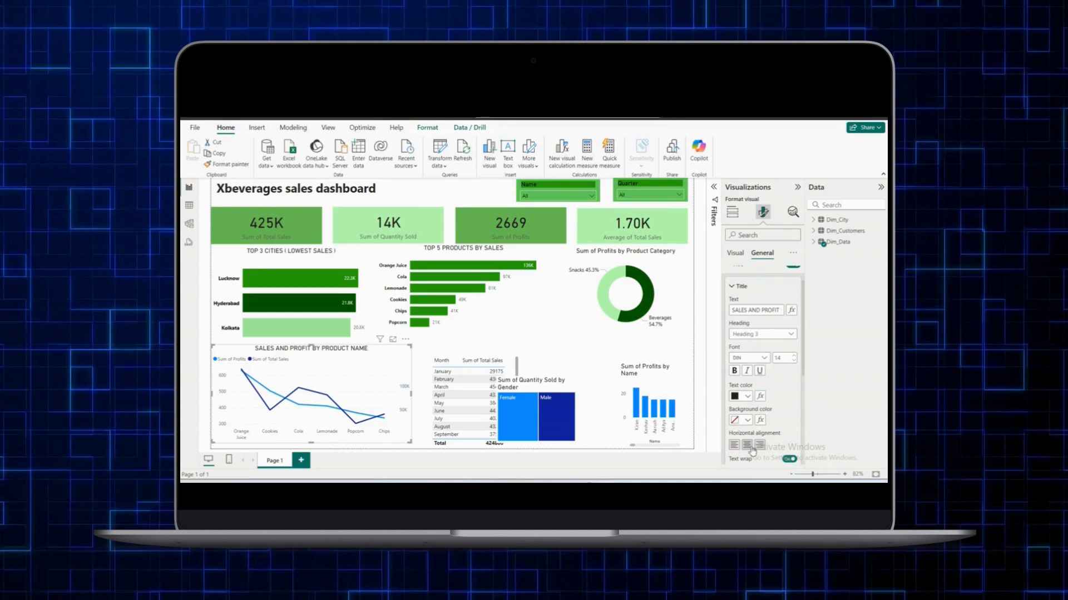
- Set the line color of the Sum of Profits series in the sales and profit line chart to dark green
click(736, 255)
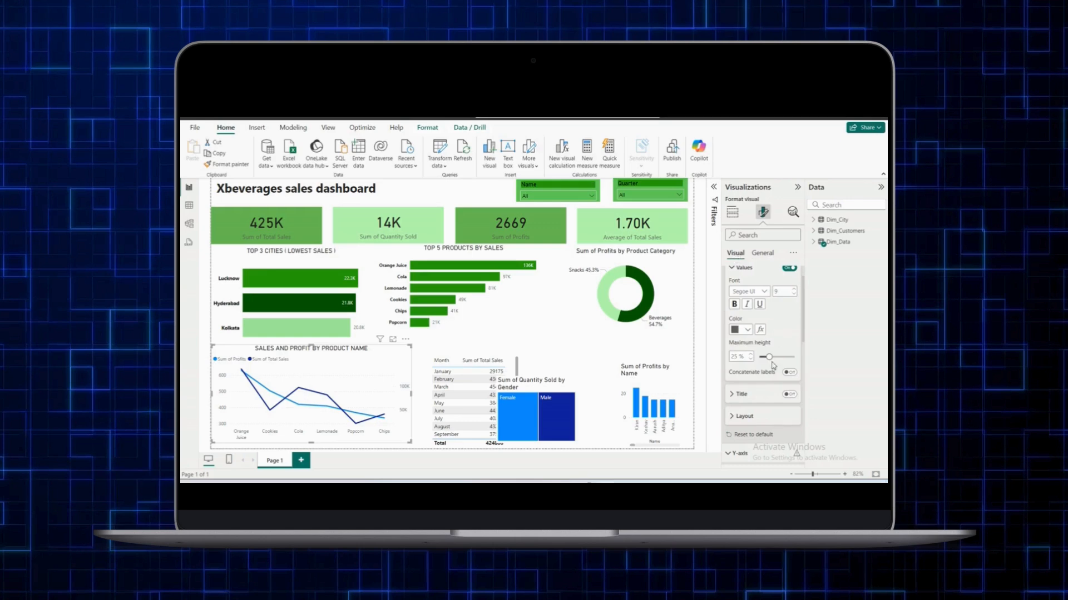
scroll(773, 365, down, 5)
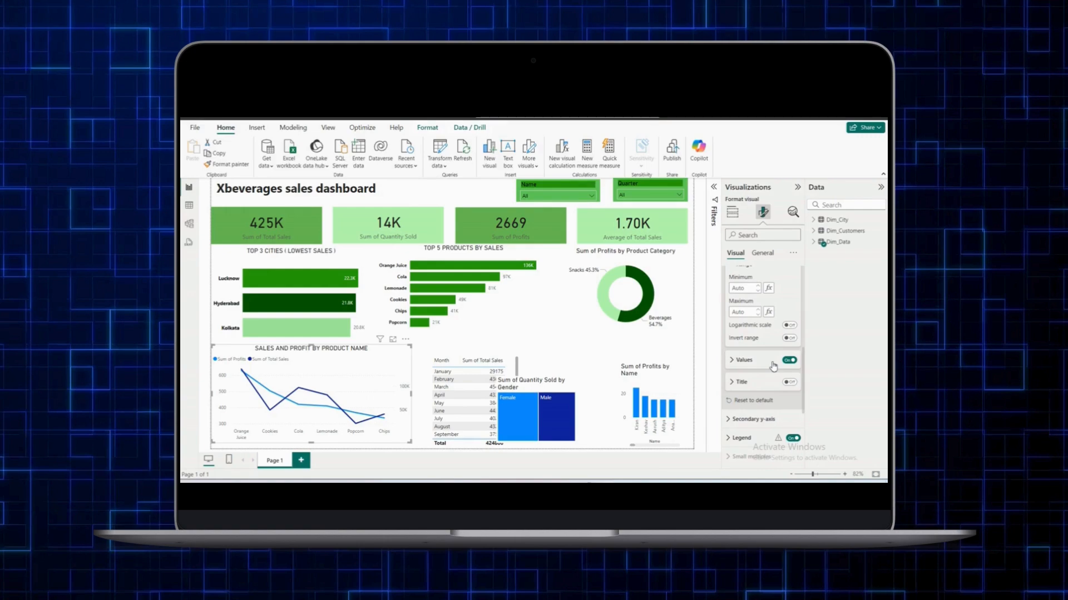
scroll(773, 366, down, 5)
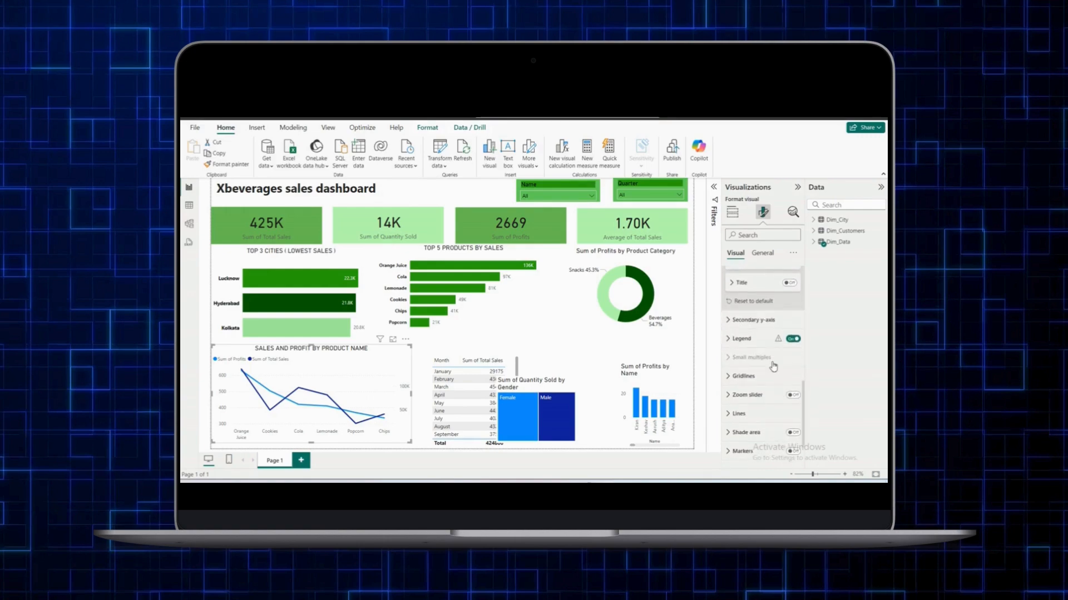
click(754, 411)
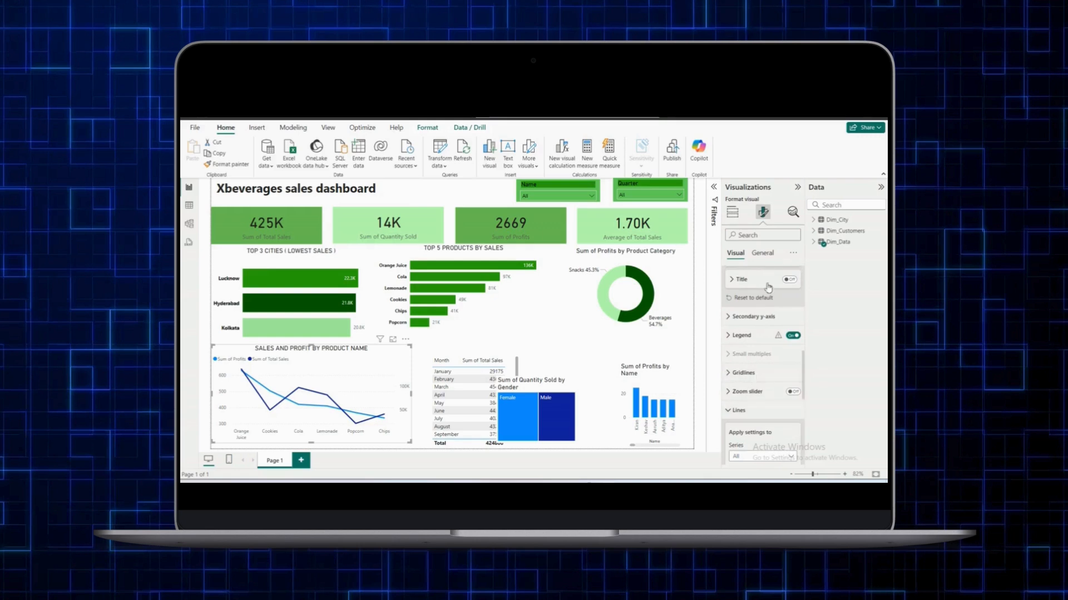
scroll(765, 332, down, 2)
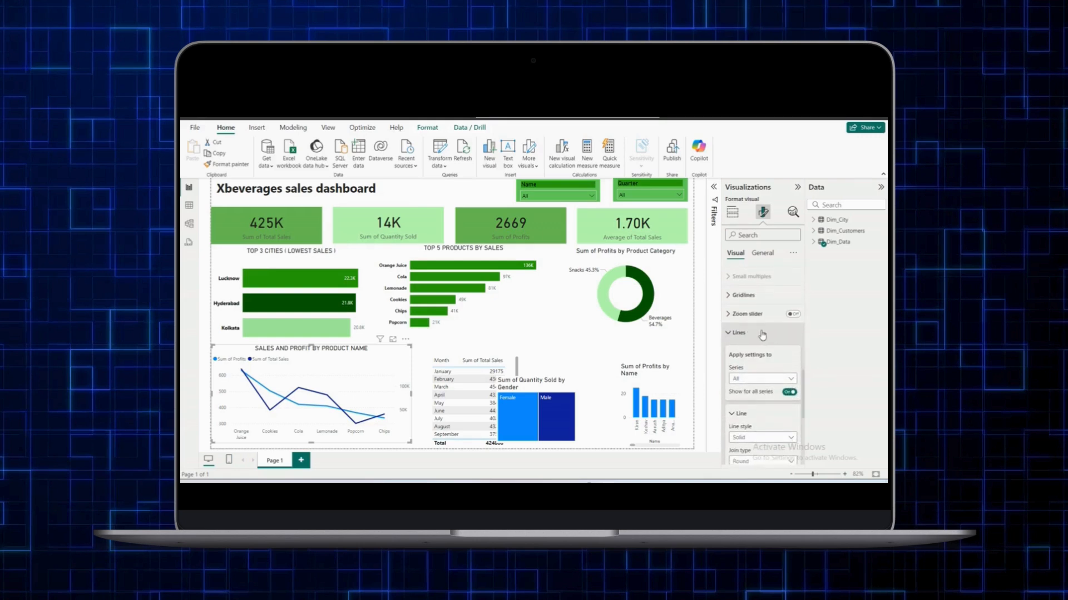
scroll(757, 345, down, 1)
scroll(756, 344, down, 2)
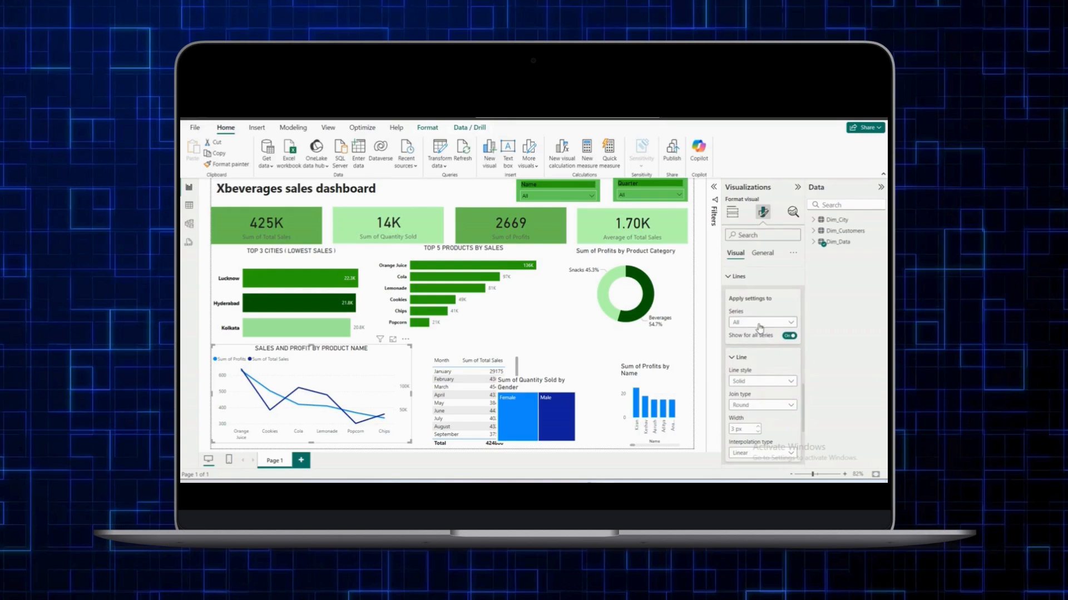
click(760, 323)
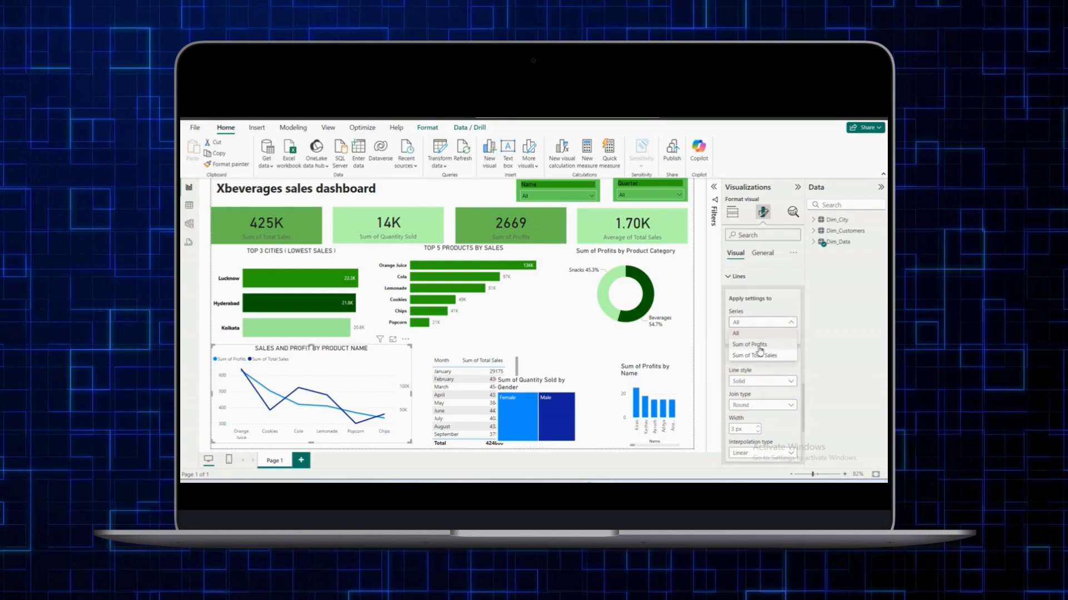
click(760, 345)
scroll(760, 383, down, 4)
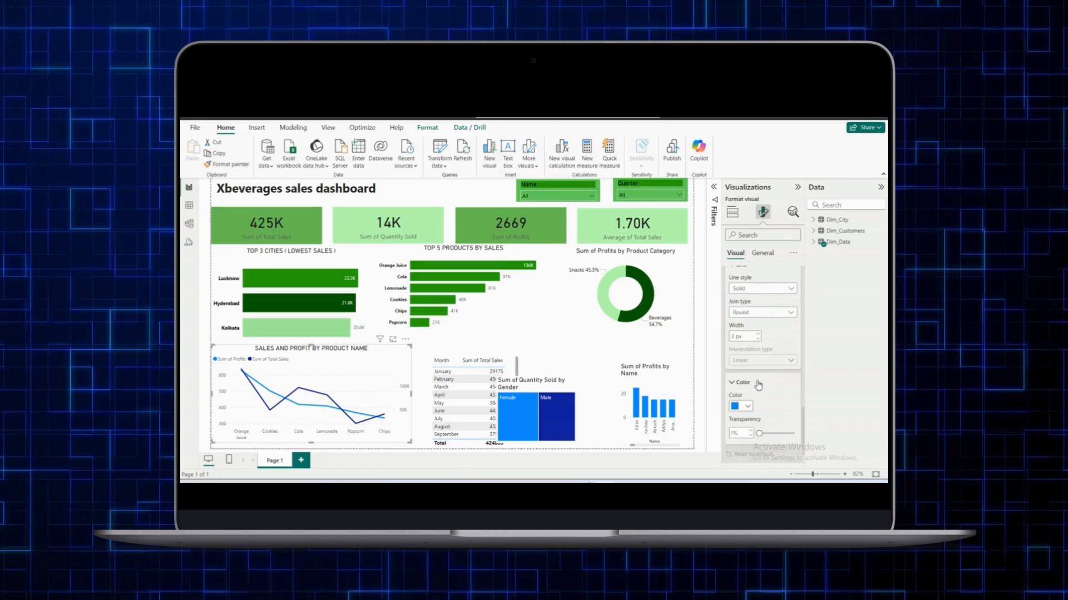
scroll(754, 383, down, 2)
click(744, 375)
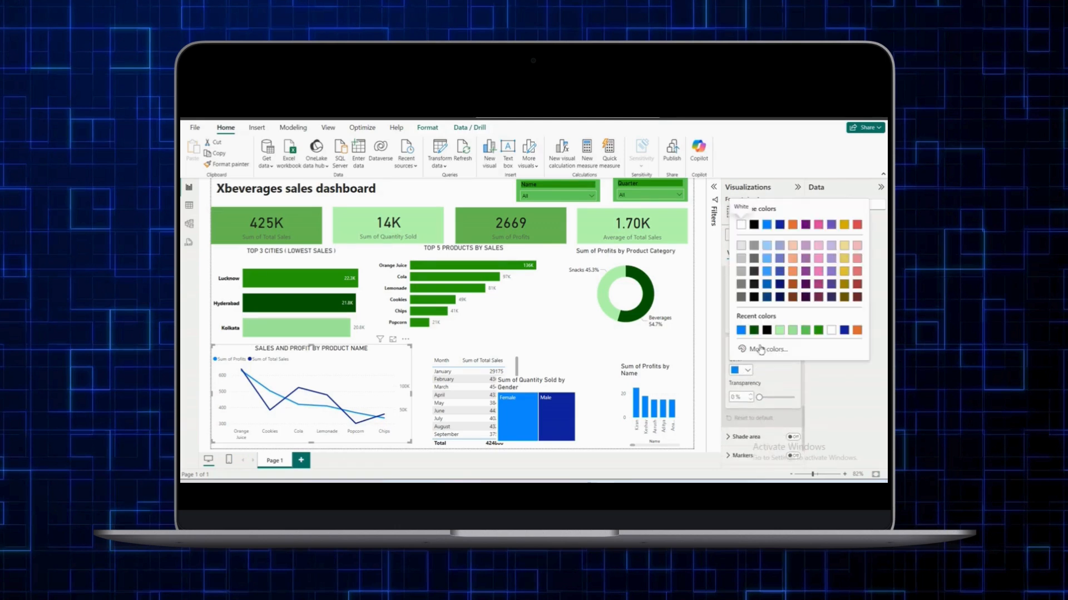
click(756, 337)
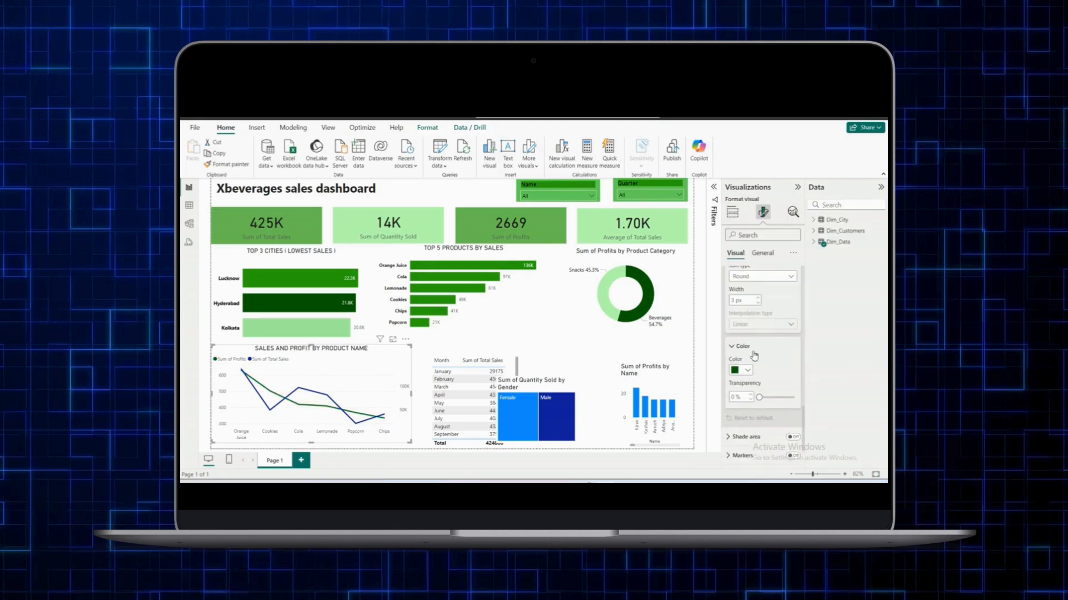
- Set the line color of the Sum of Total Sales series in the line chart to medium green
scroll(759, 333, up, 5)
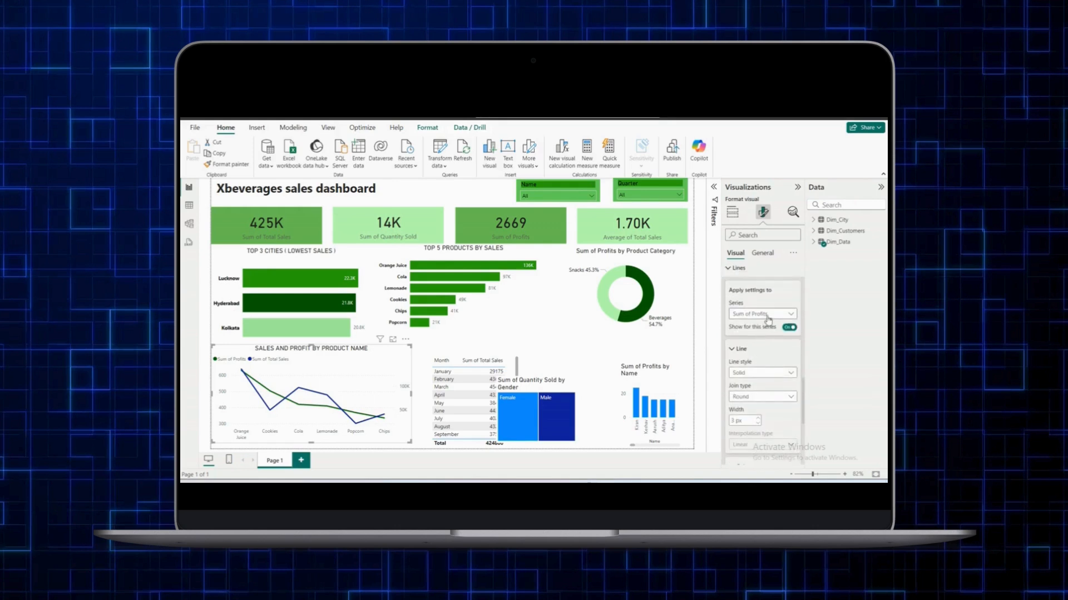
scroll(760, 348, down, 5)
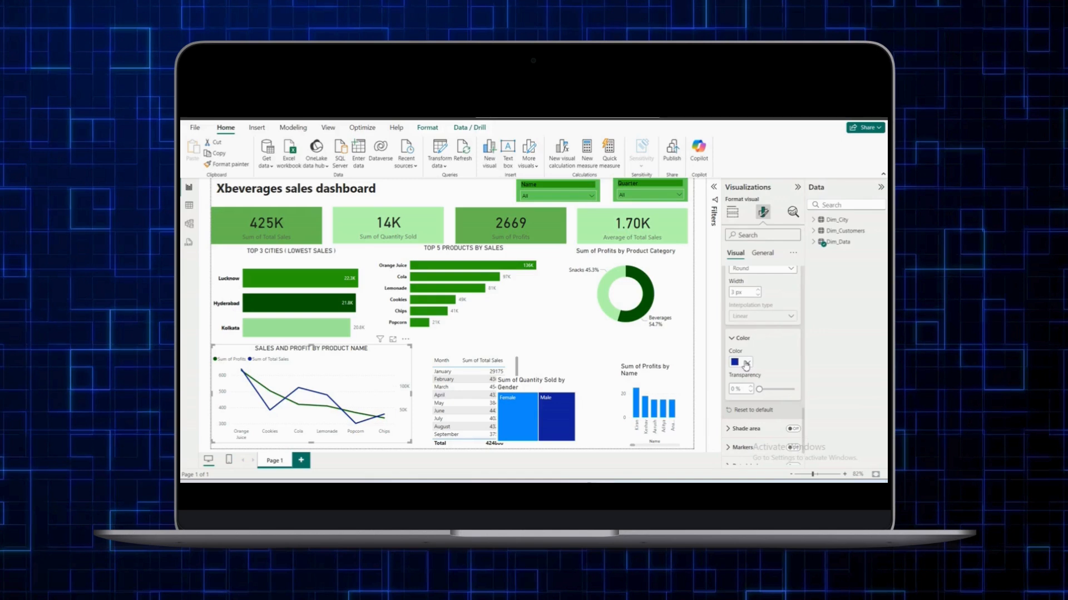
click(746, 363)
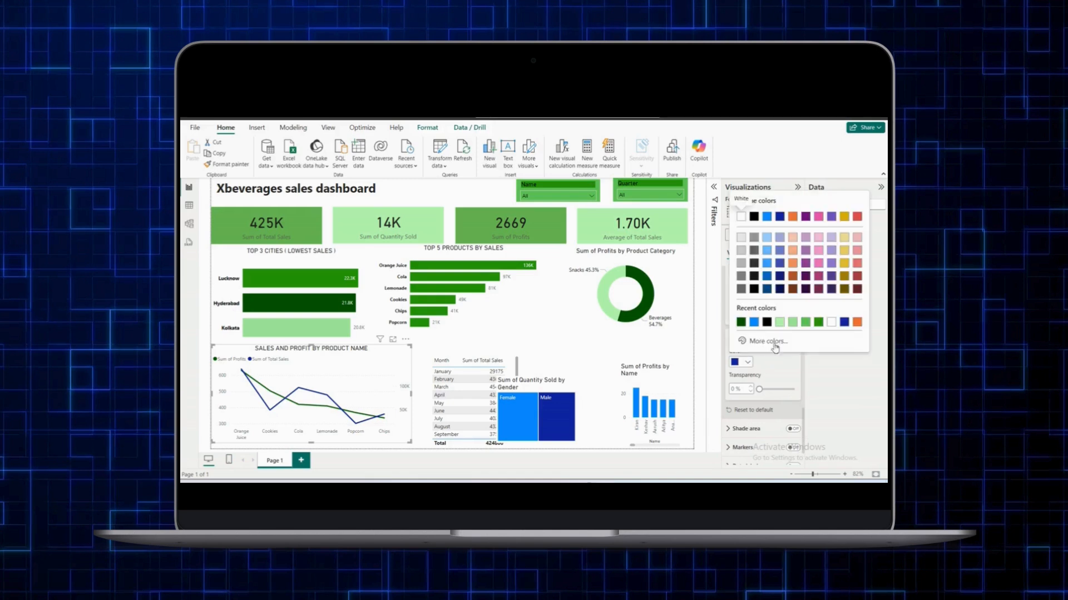
click(806, 323)
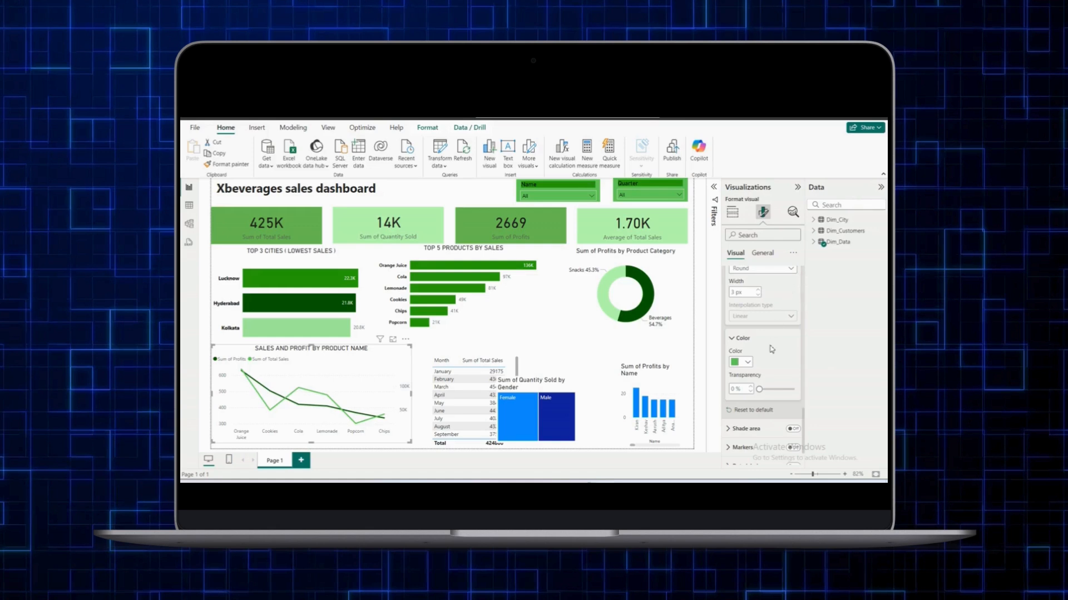
- Make the line chart's X-axis value labels bold and black
scroll(772, 349, down, 1)
scroll(771, 349, down, 1)
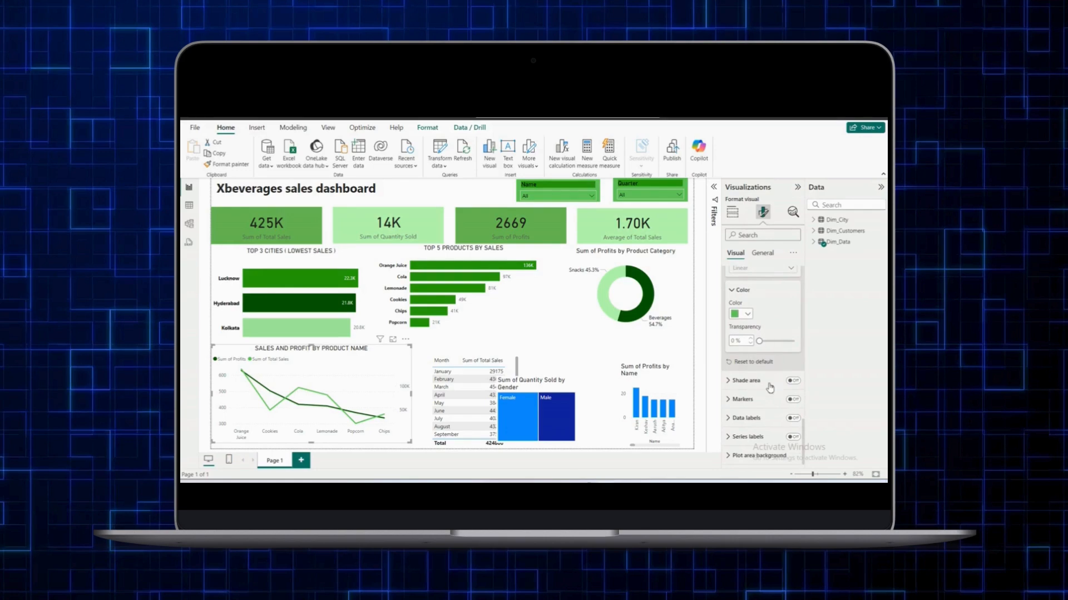
scroll(762, 270, up, 5)
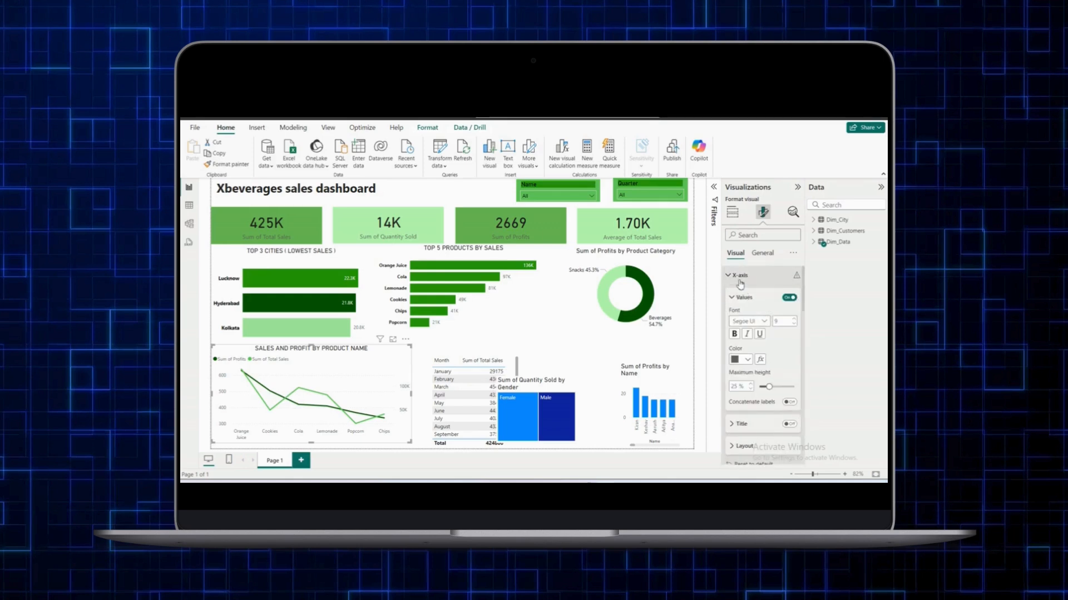
click(739, 279)
click(734, 277)
click(736, 334)
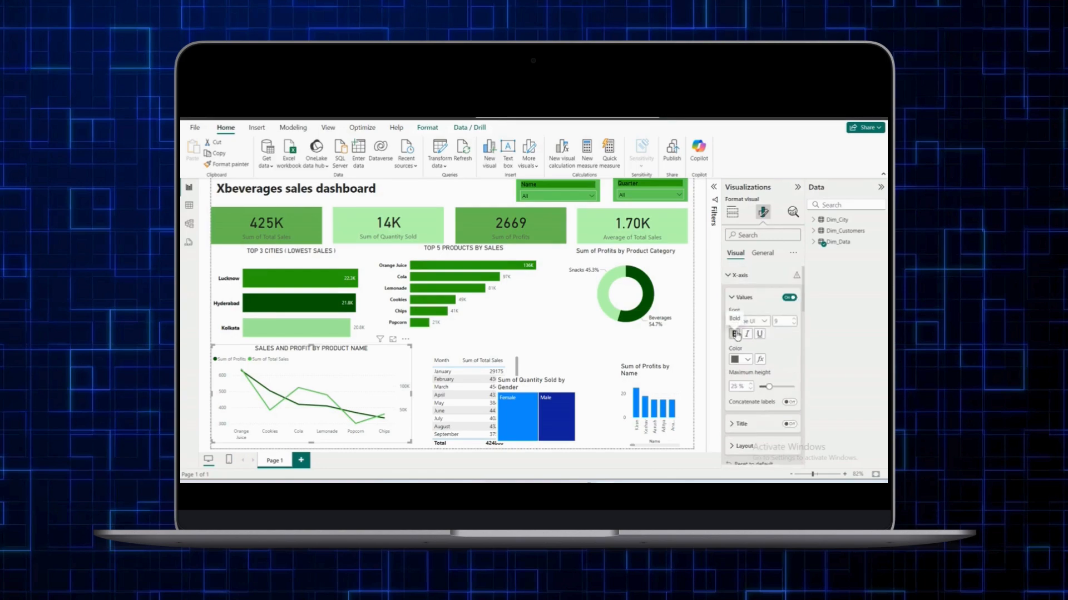
click(749, 365)
click(782, 321)
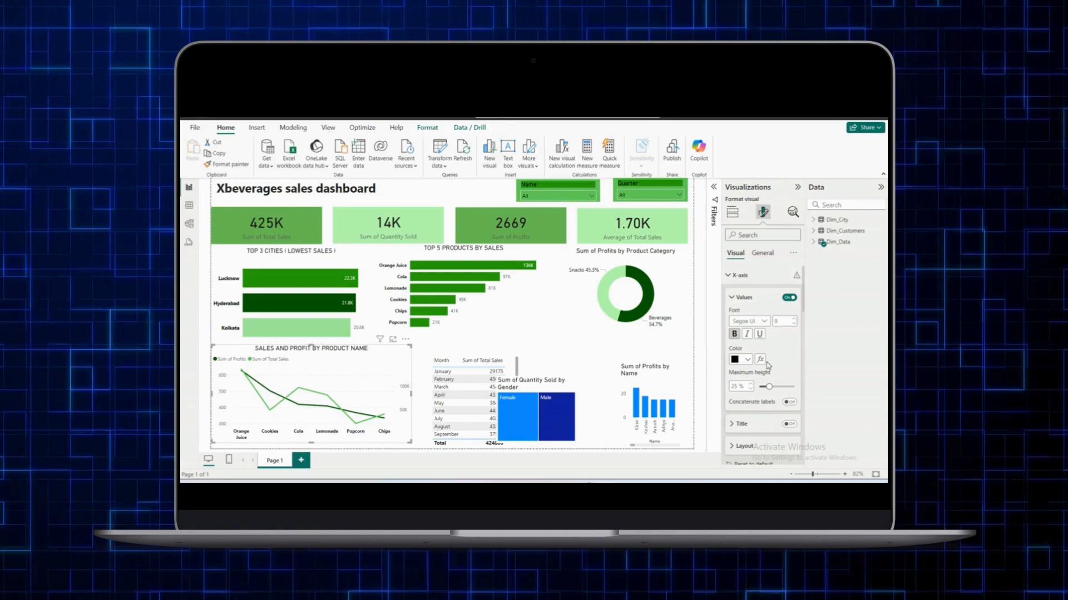
- Make the line chart's Y-axis value labels bold and black
click(739, 275)
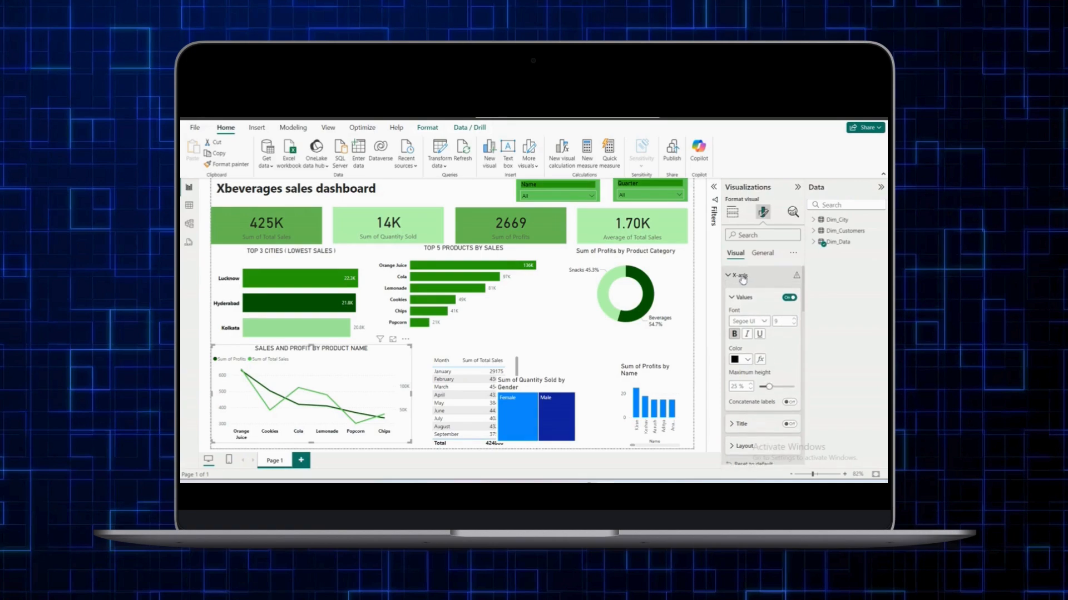
click(740, 293)
scroll(753, 355, down, 2)
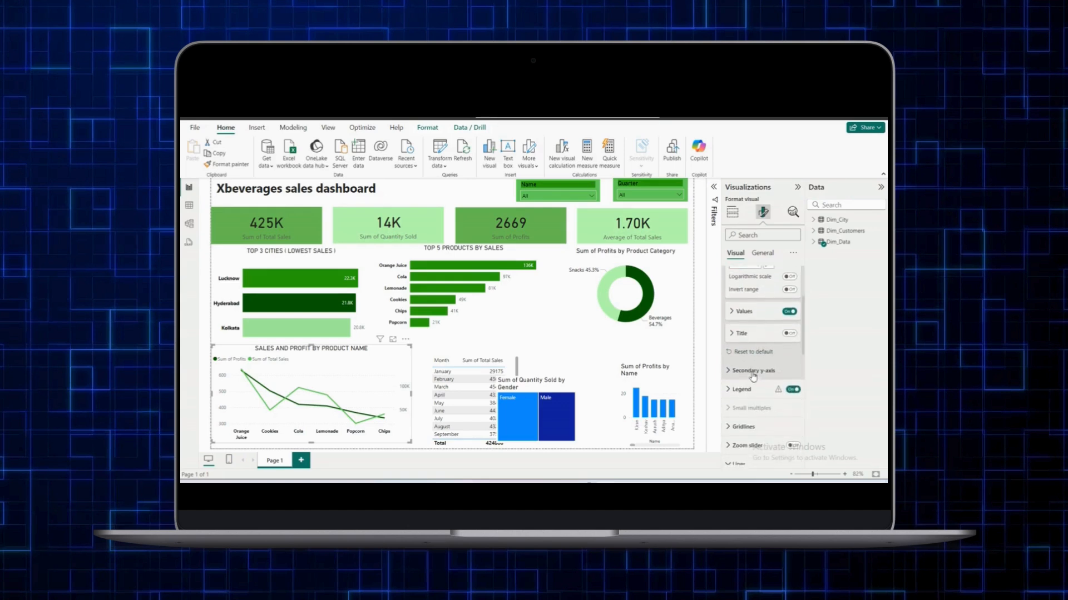
click(746, 316)
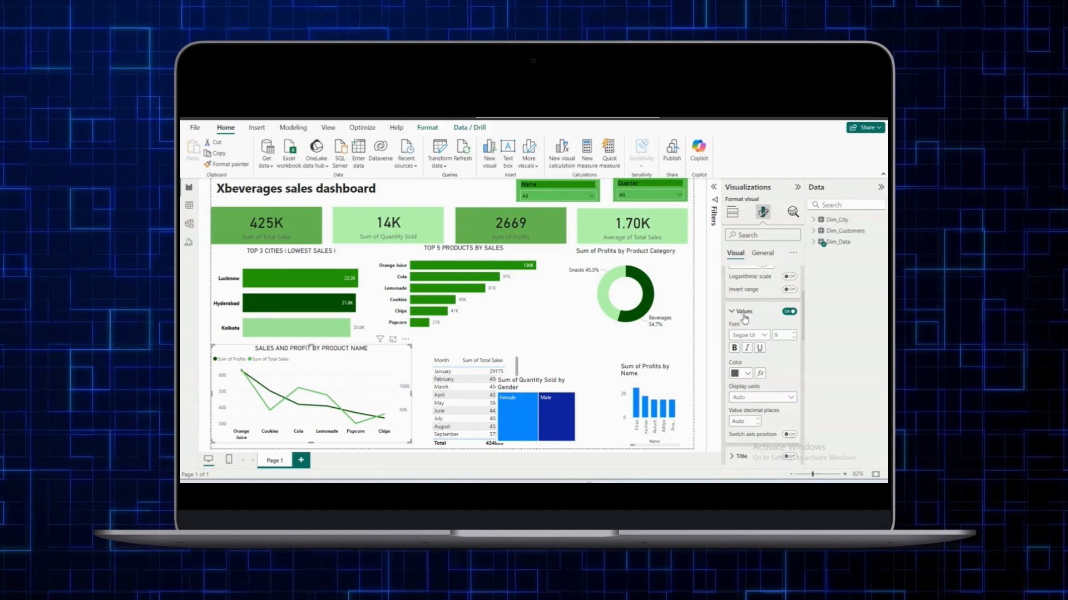
click(748, 374)
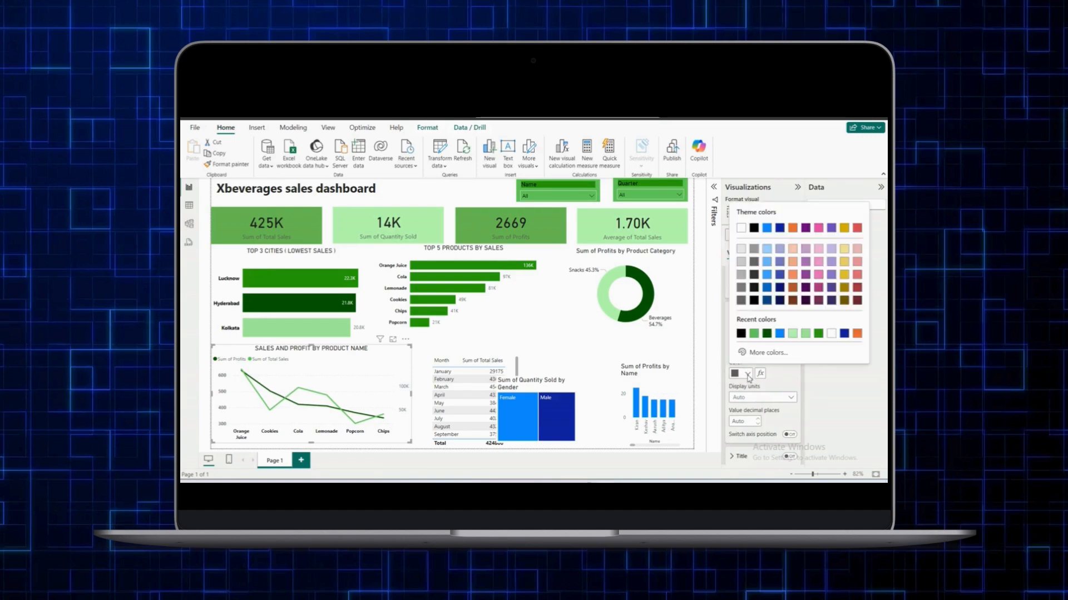
click(744, 333)
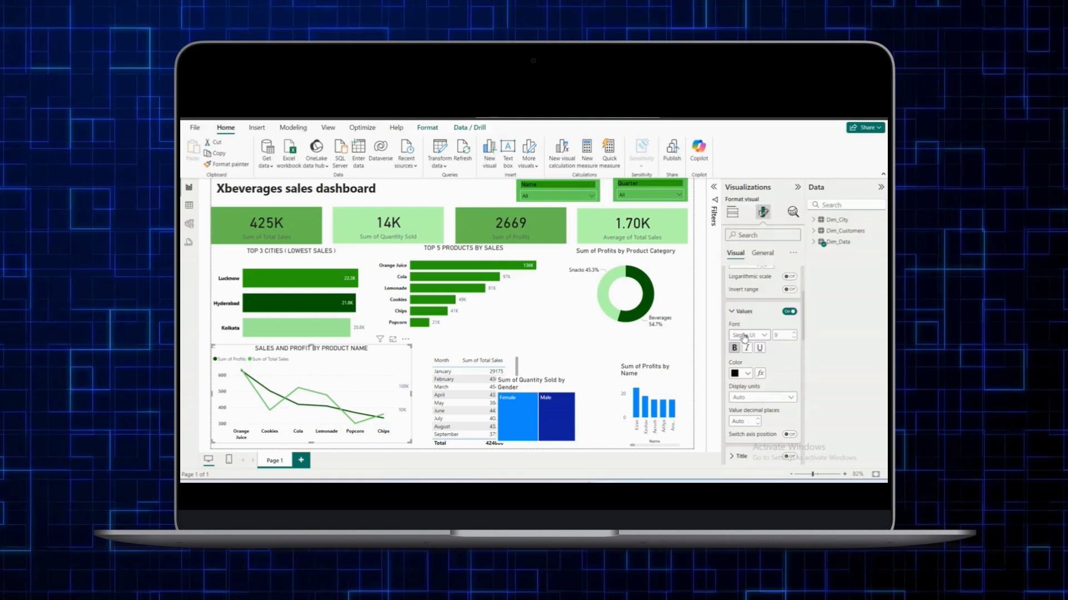
- Shift the Name slicer toward the dashboard title and fit the flattened gender treemap into the header row between the two slicers
click(514, 362)
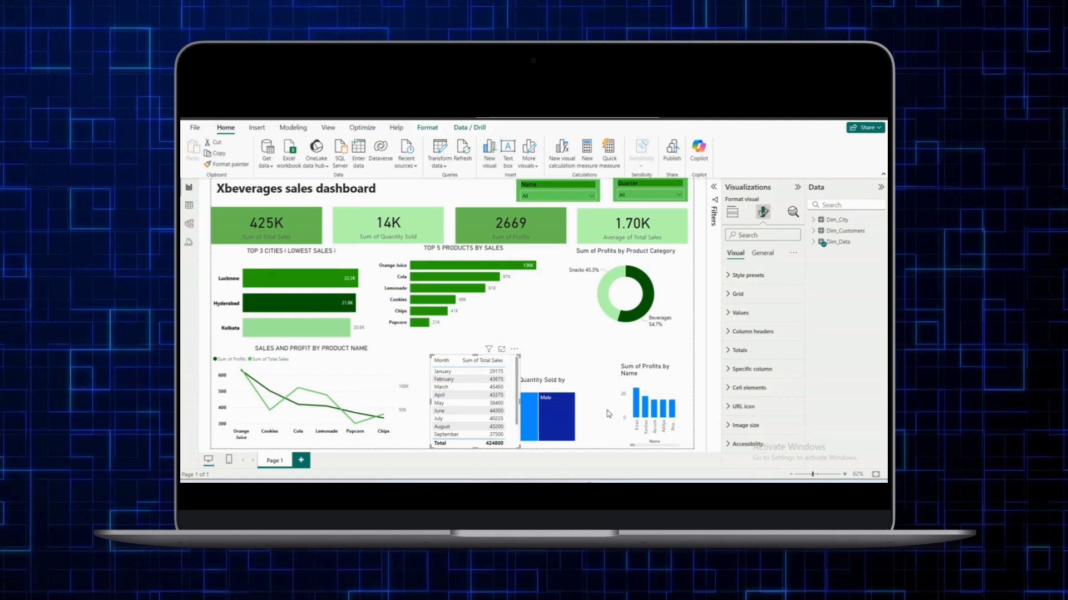
click(570, 387)
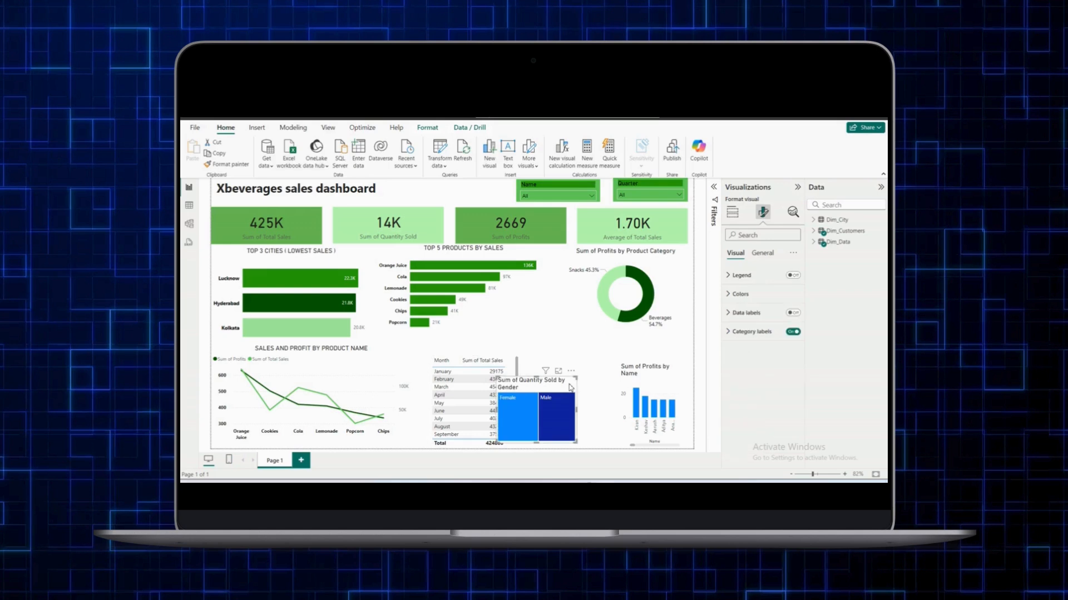
drag(570, 387, 600, 359)
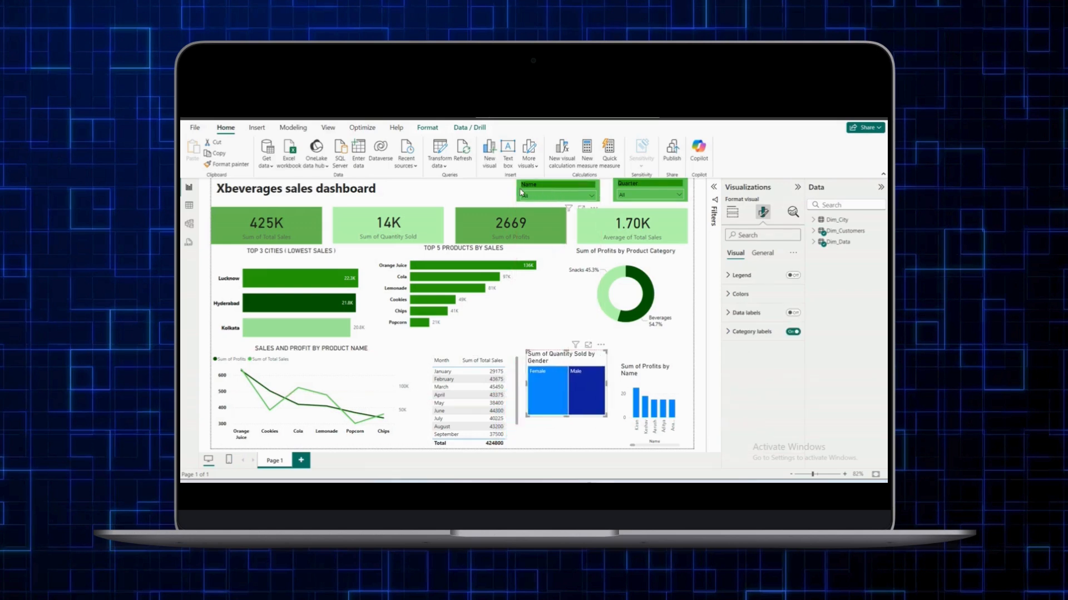
drag(518, 194, 430, 194)
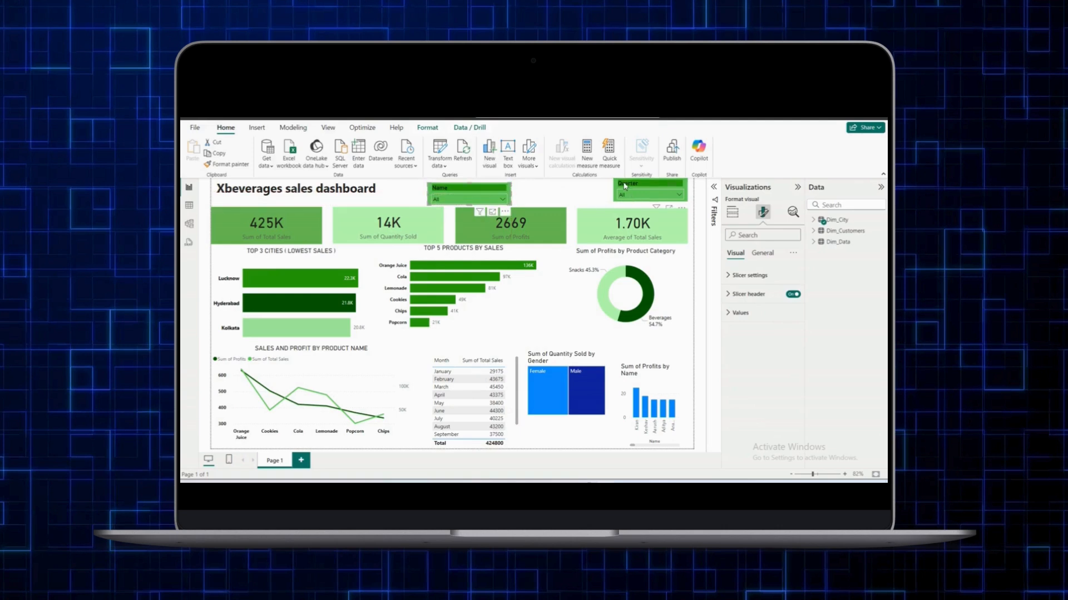
click(554, 418)
drag(567, 410, 529, 188)
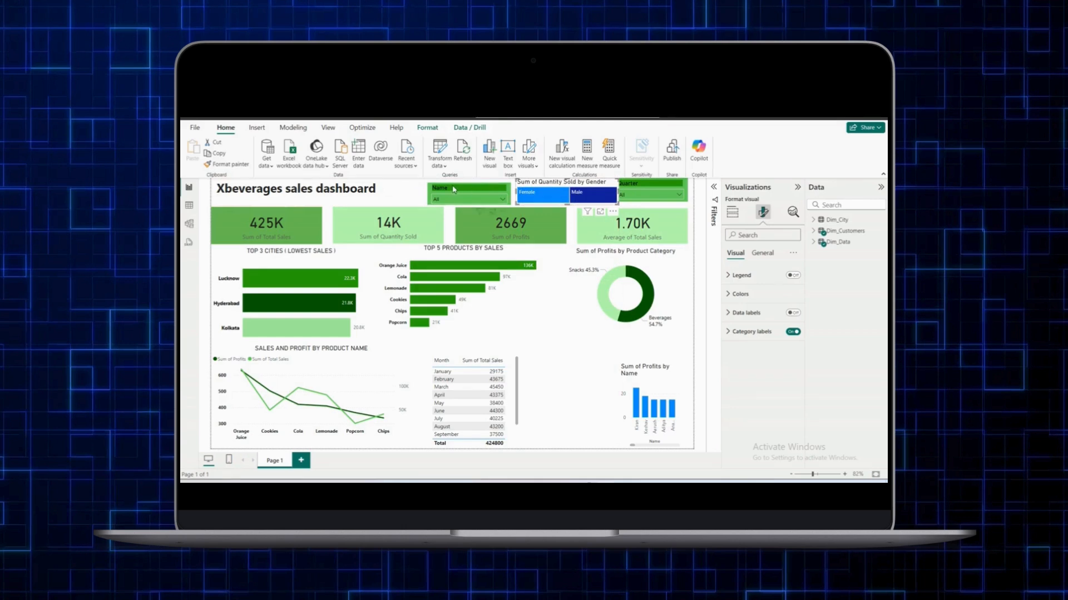
- Arrange the header row as Name slicer, Quarter slicer, and gender treemap at the far end, spacing the slicers between the dashboard title and the treemap
drag(453, 190, 417, 188)
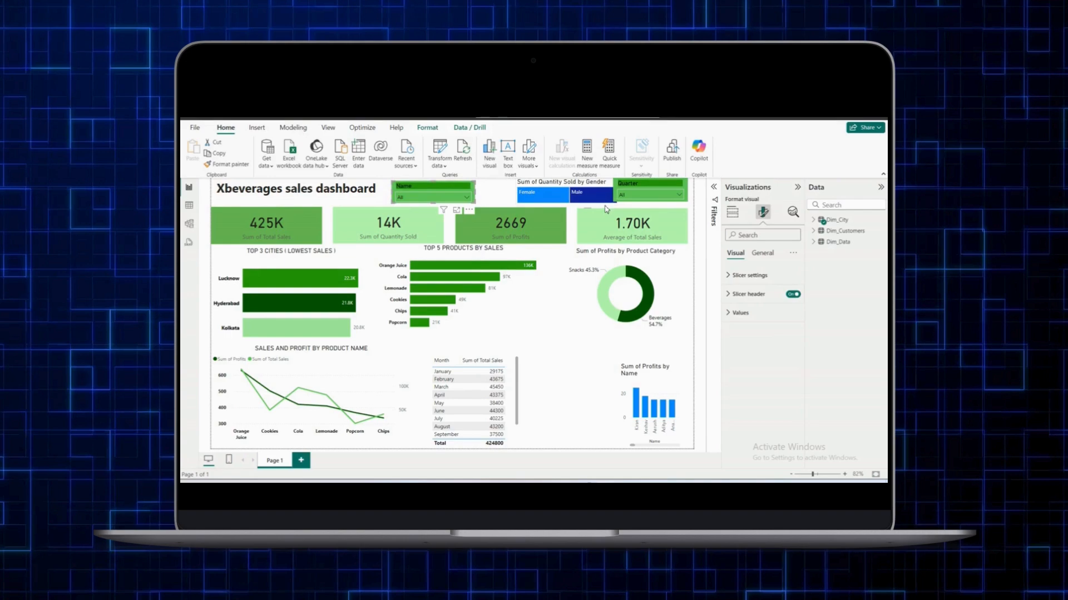
drag(605, 197, 680, 226)
drag(648, 185, 518, 188)
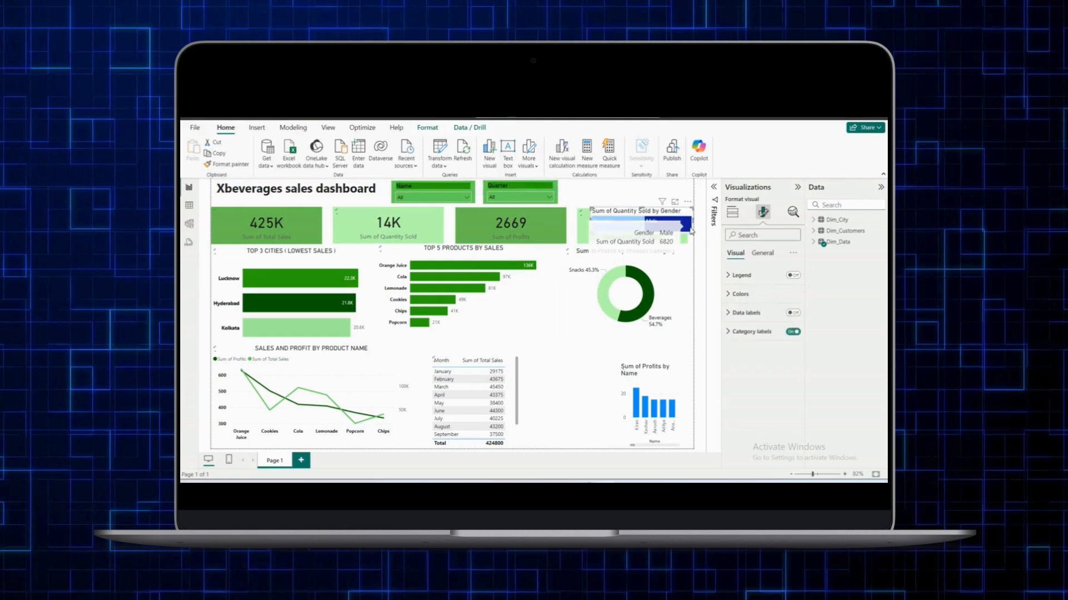
click(687, 216)
drag(687, 216, 675, 190)
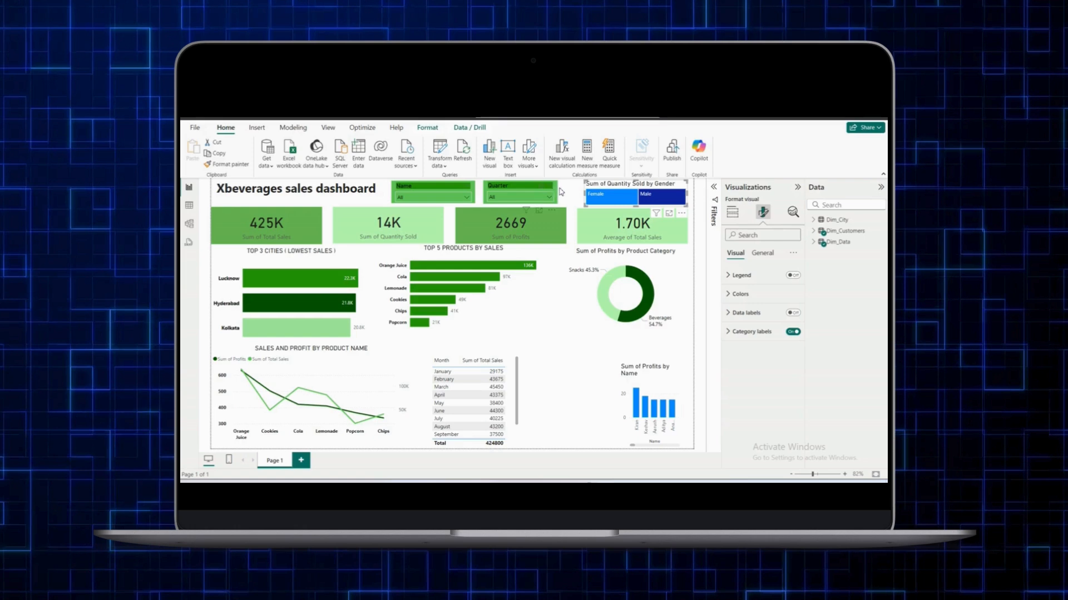
drag(559, 191, 576, 192)
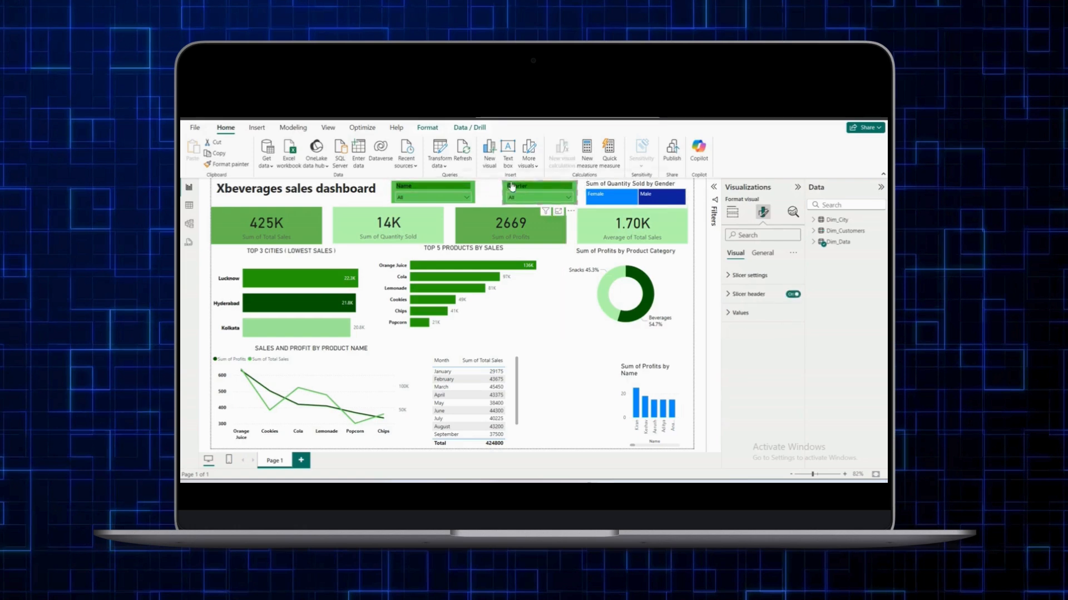
drag(473, 191, 491, 193)
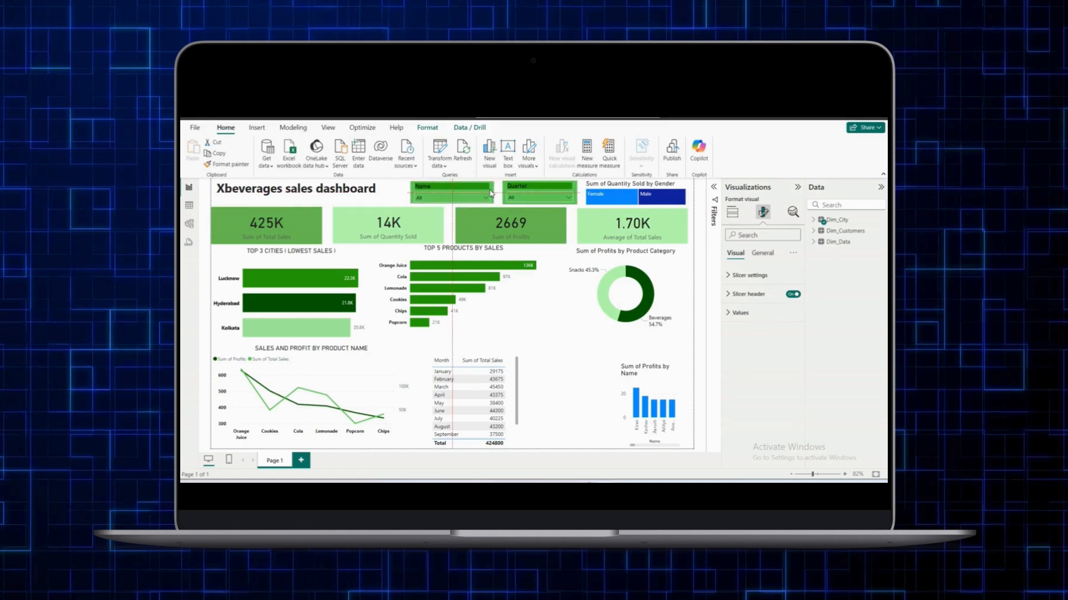
- Move the Sum of Profits by Name column chart beside the monthly sales table
click(589, 189)
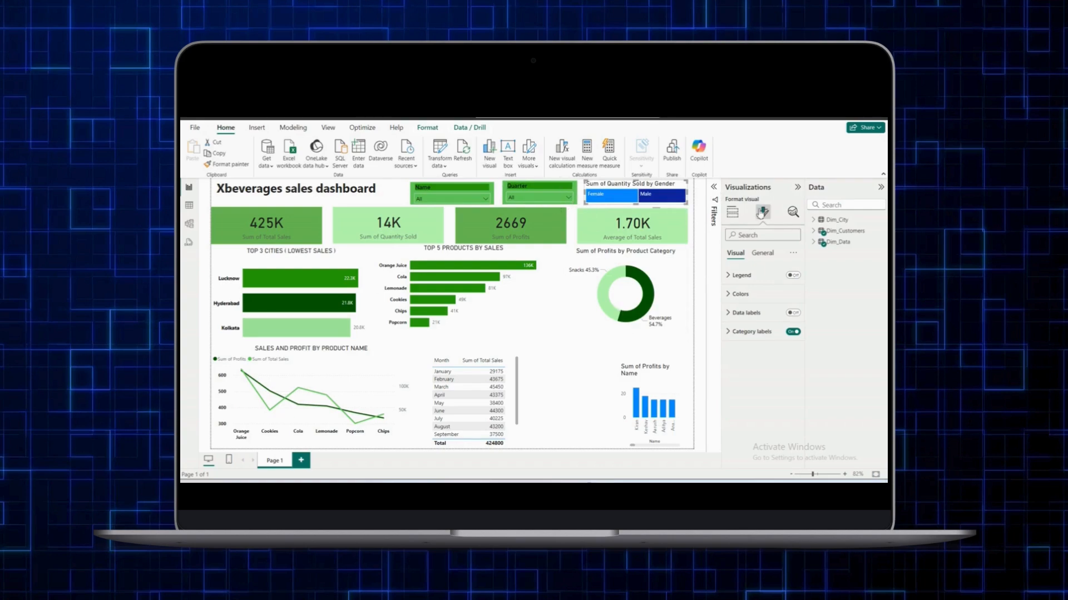
click(764, 253)
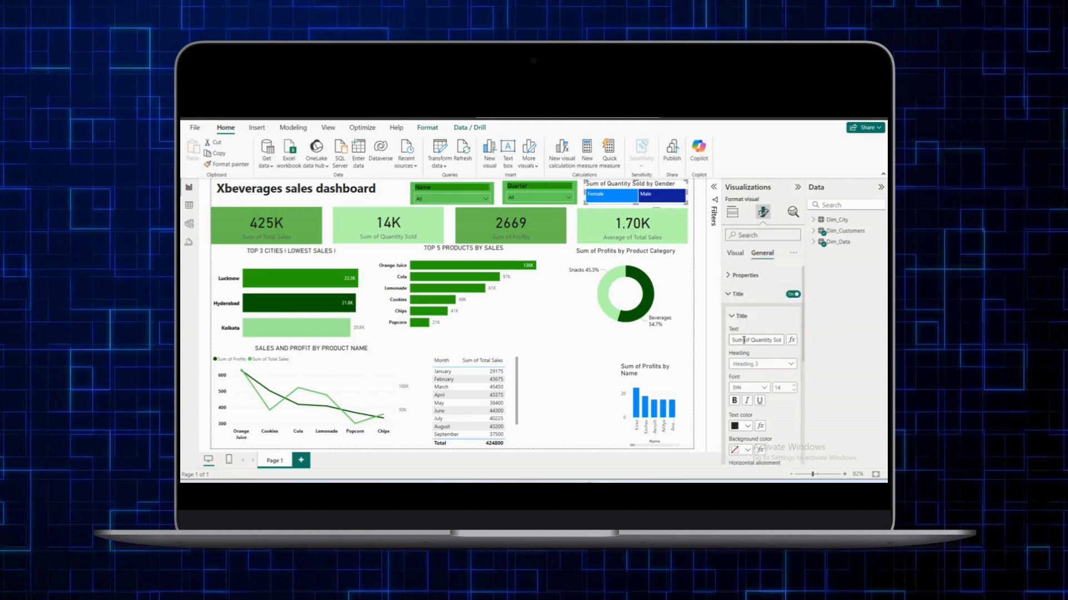
click(650, 373)
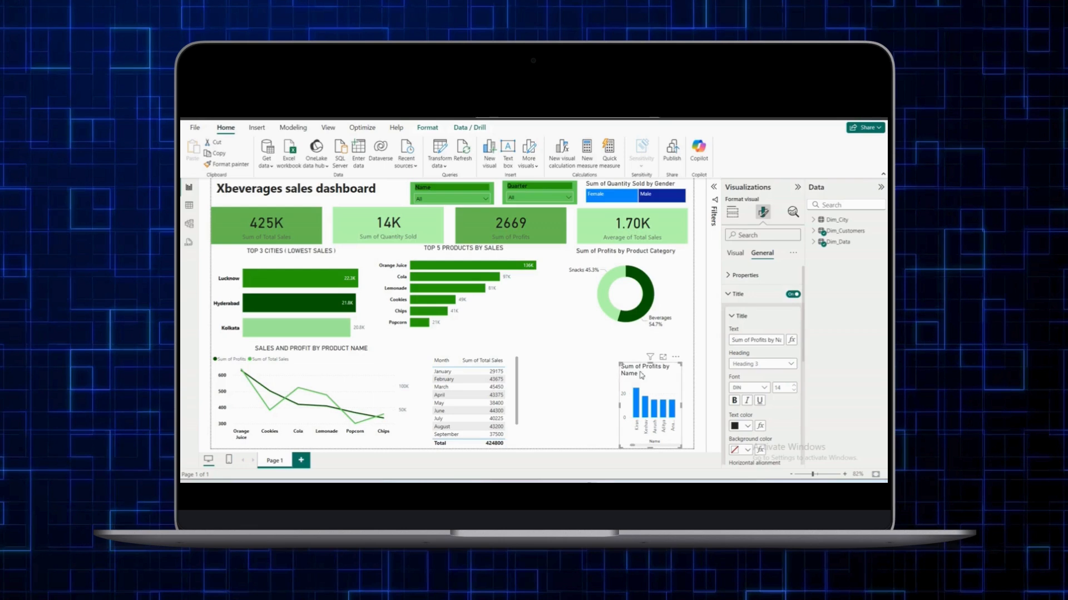
drag(641, 376, 561, 368)
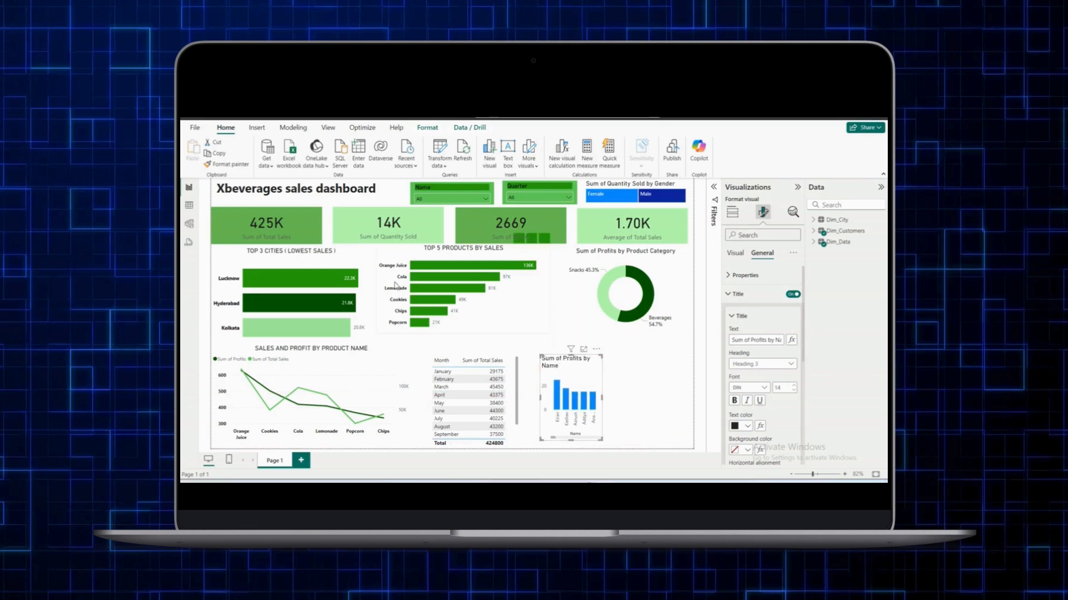
- Copy the Top 5 Products chart's formatting onto the gender treemap with Format Painter
click(391, 284)
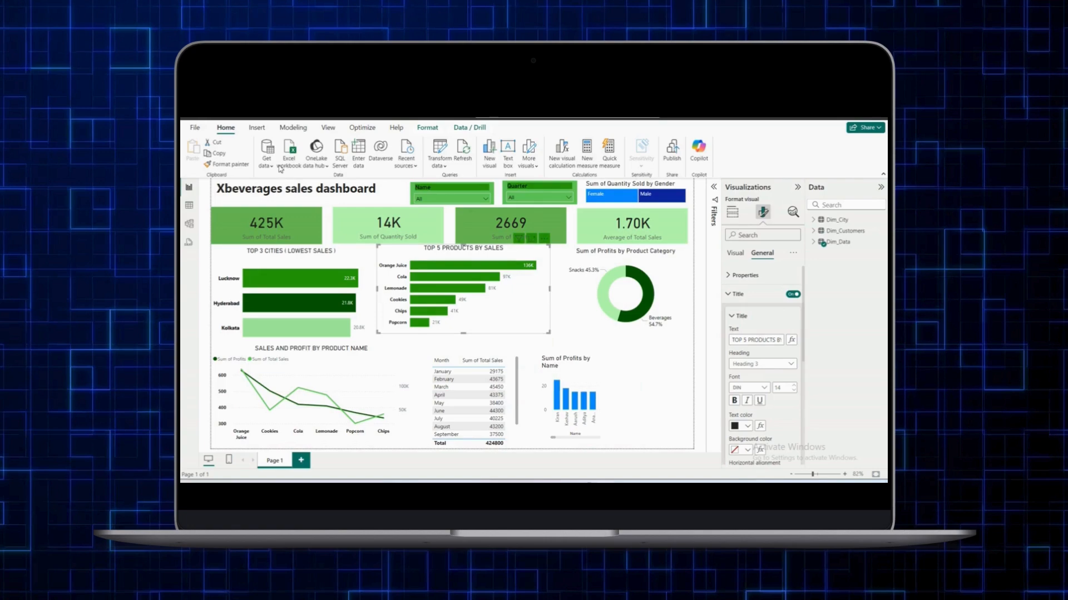
click(238, 166)
click(635, 199)
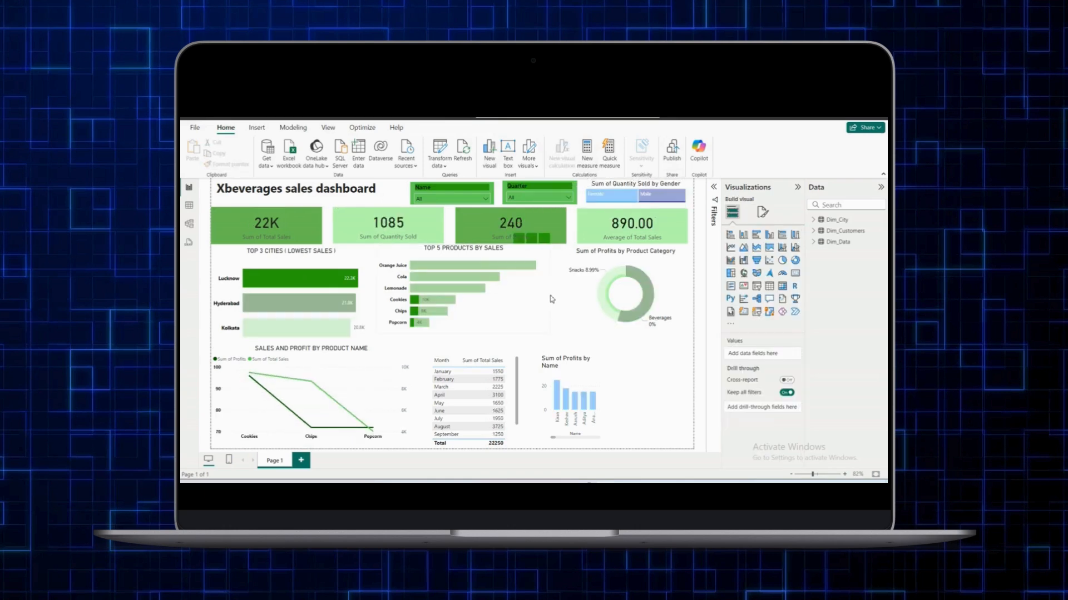
- Set the page's canvas background to dark green with 50% transparency
click(548, 298)
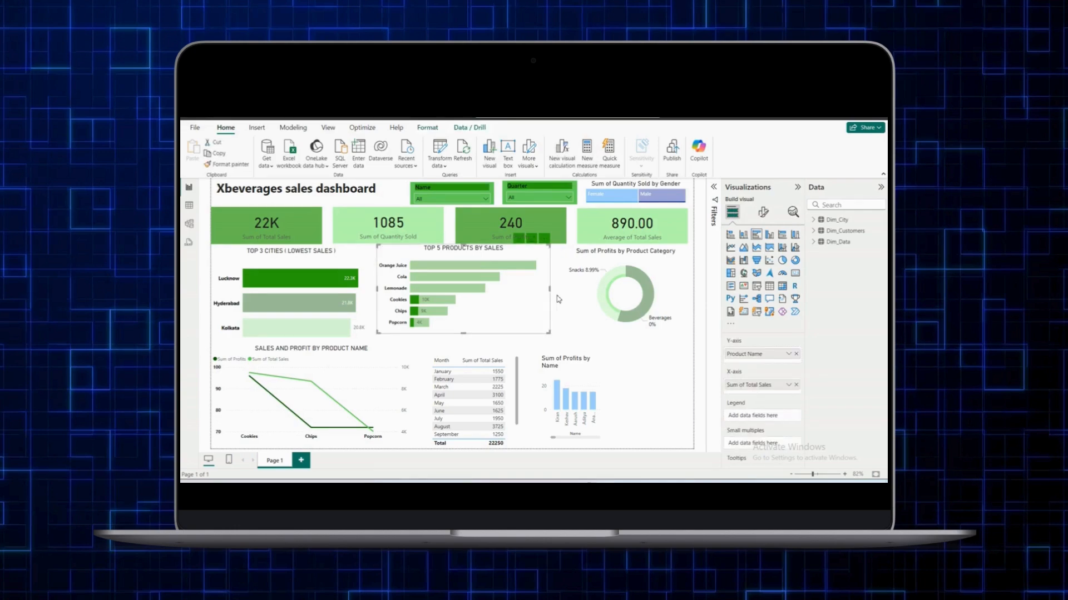
click(559, 299)
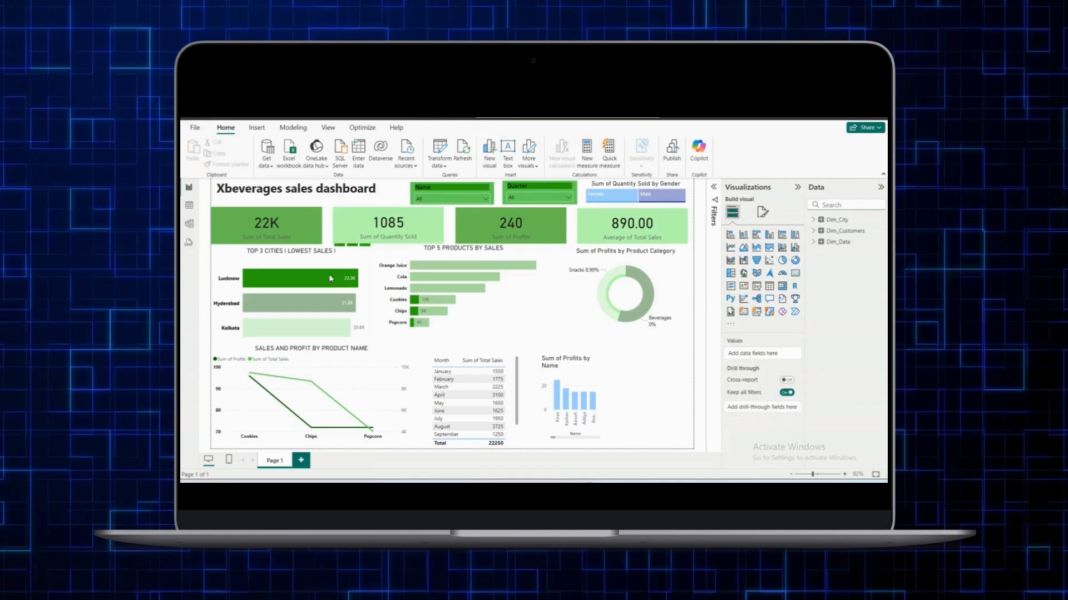
click(762, 213)
click(756, 294)
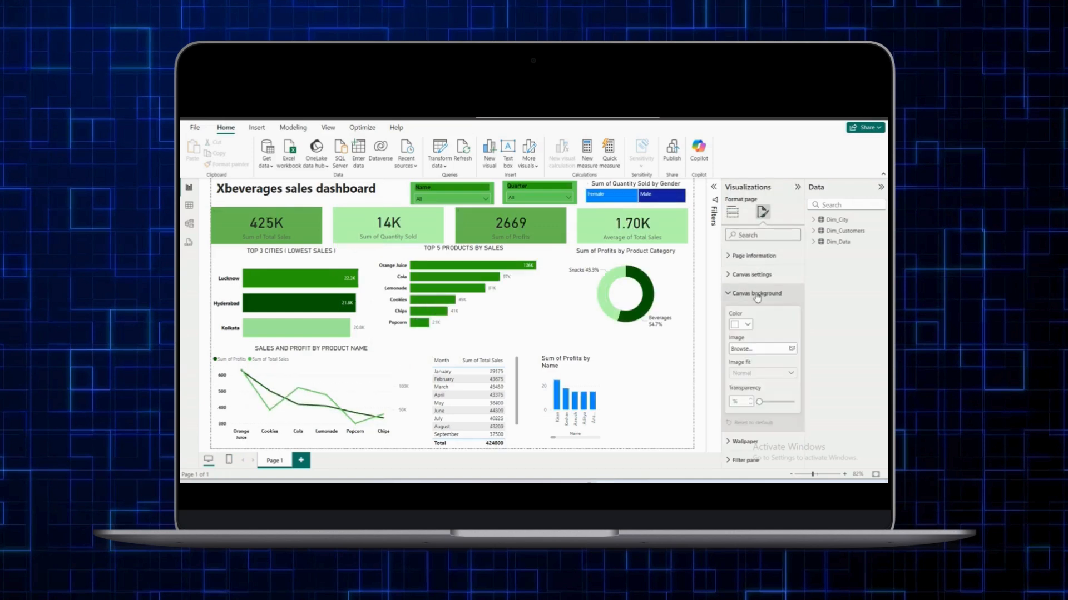
drag(793, 402, 774, 402)
click(749, 326)
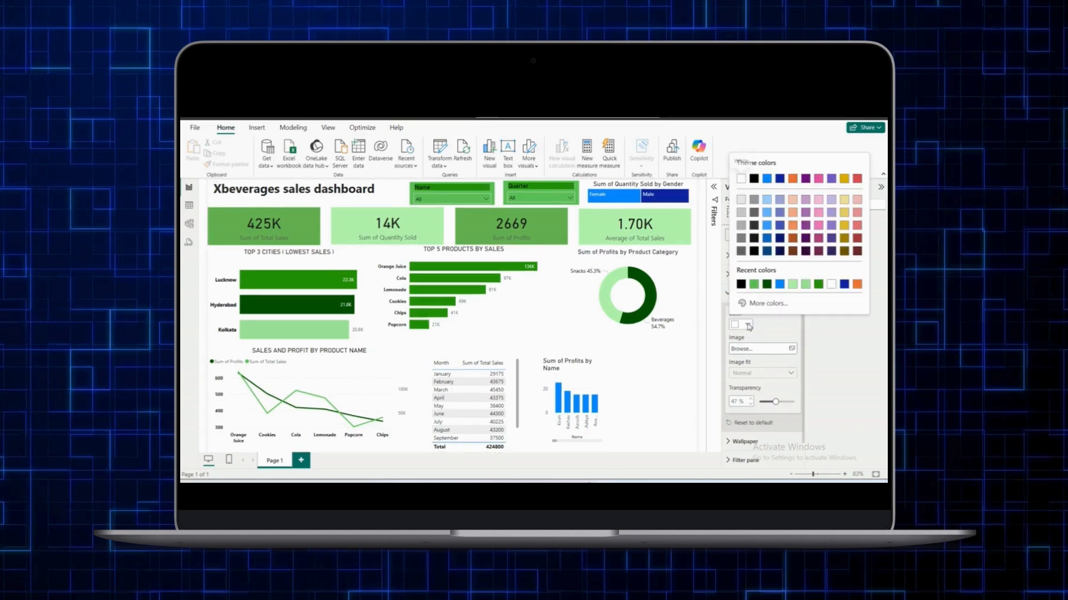
click(766, 286)
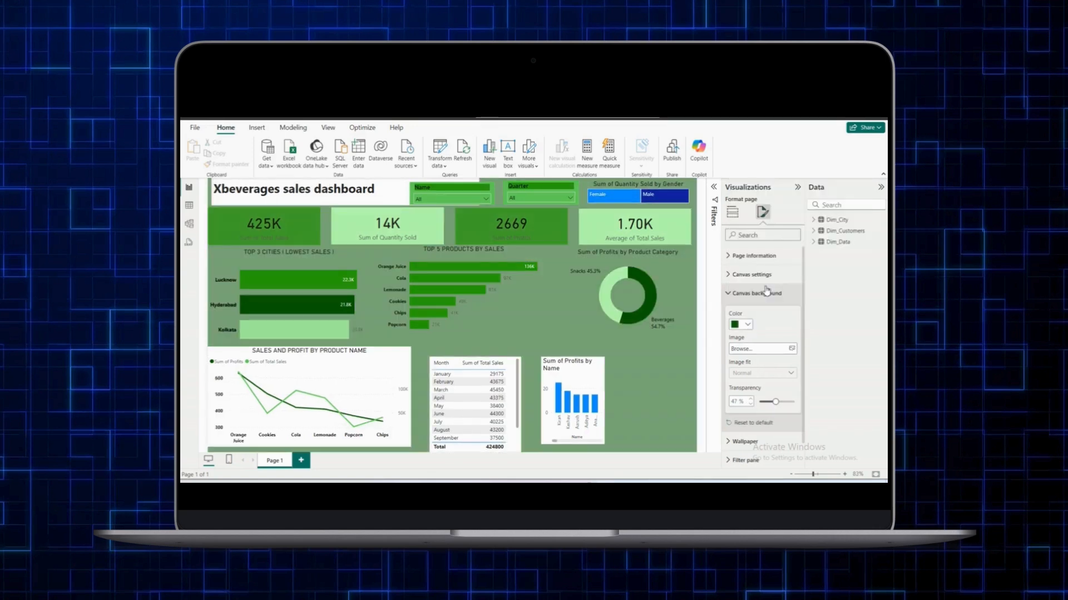
drag(776, 401, 766, 402)
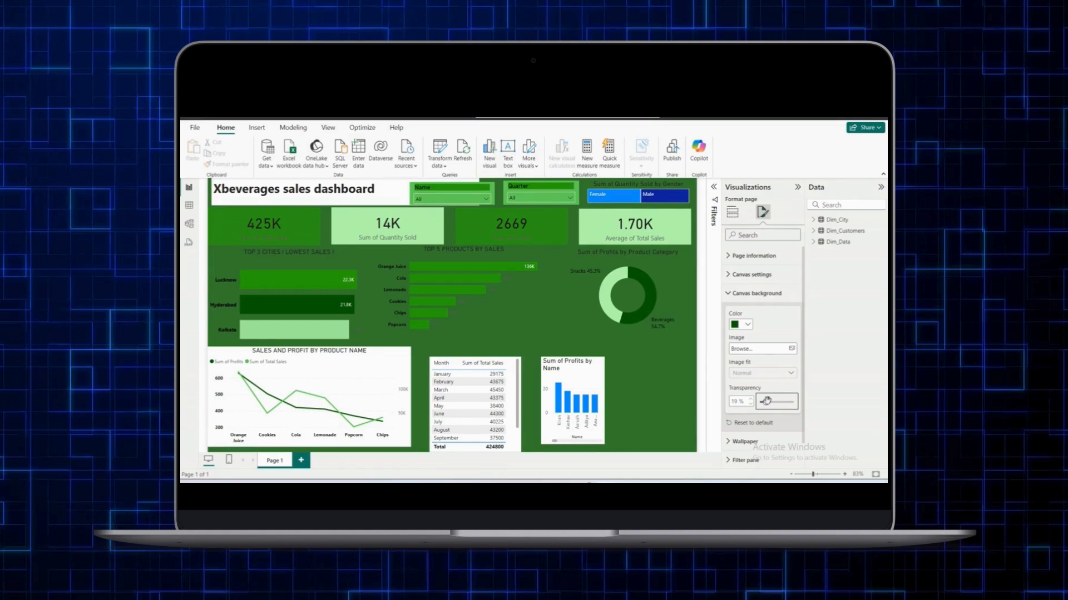
drag(767, 401, 777, 402)
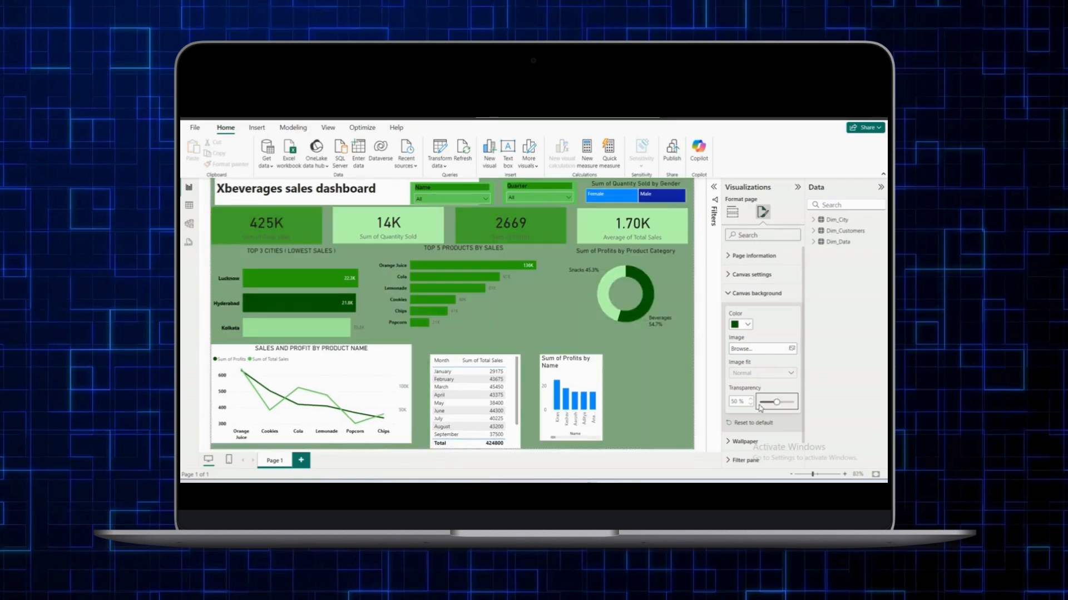
- Turn off the background of the Sales and Profit by Product Name line chart
click(403, 361)
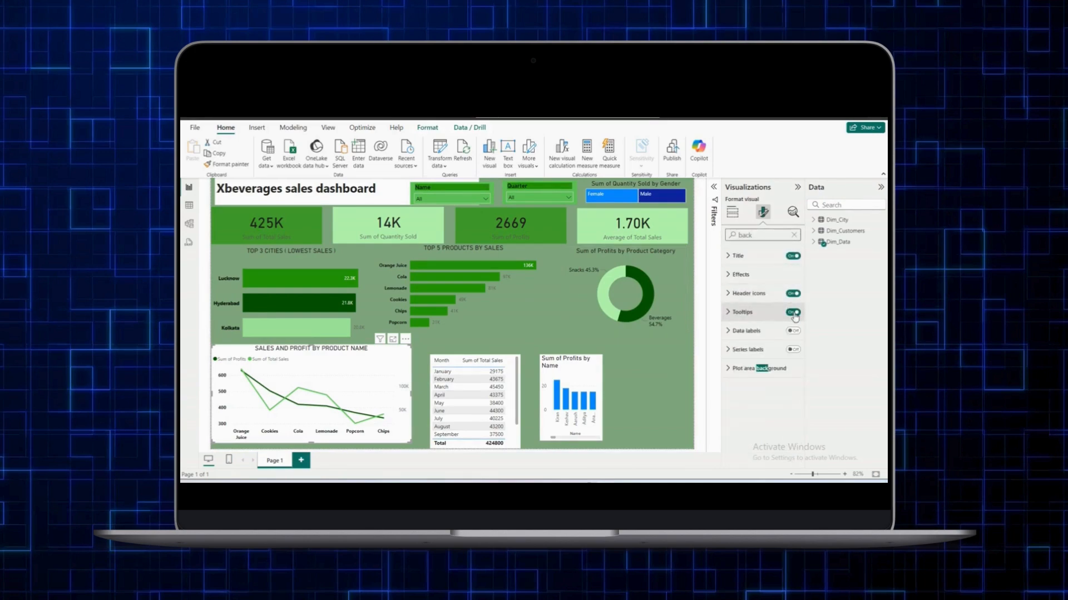
click(770, 272)
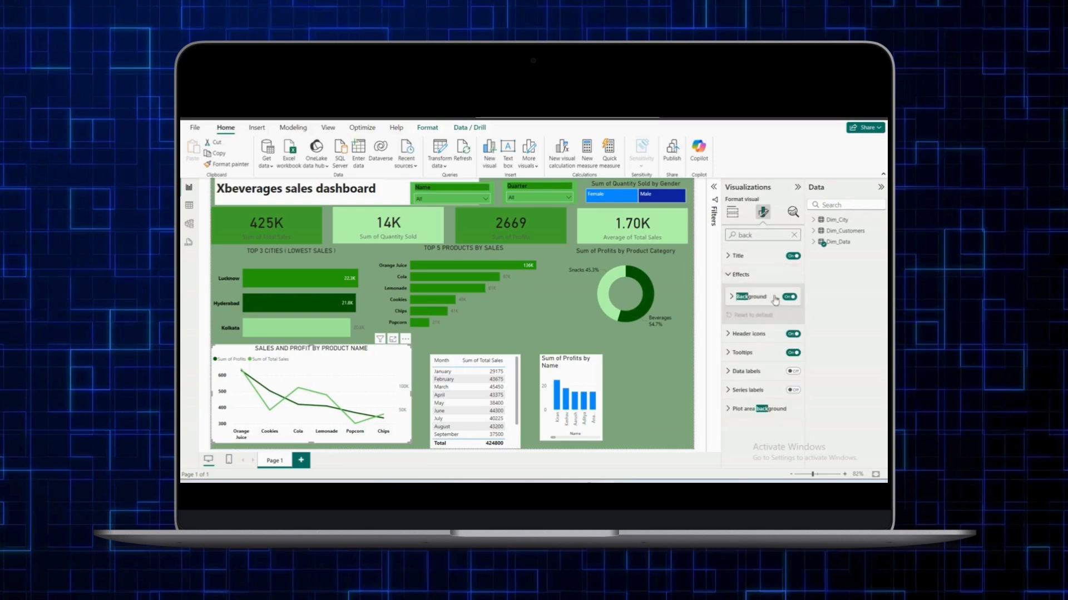
click(789, 297)
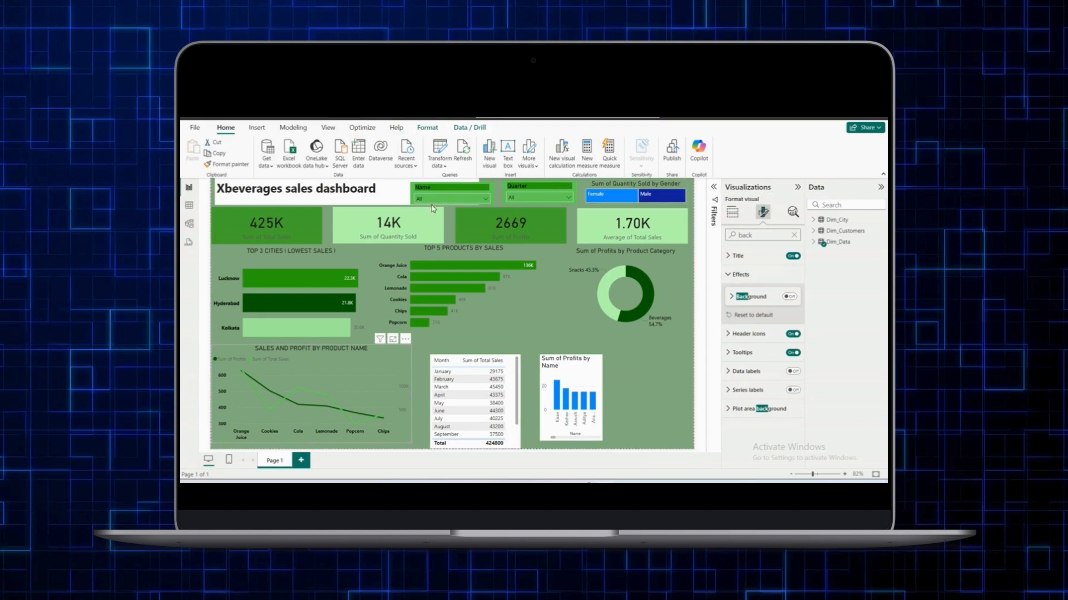
- Copy the Top 3 Cities chart's formatting onto the gender treemap with Format Painter and clear the Female cross-filter
click(295, 268)
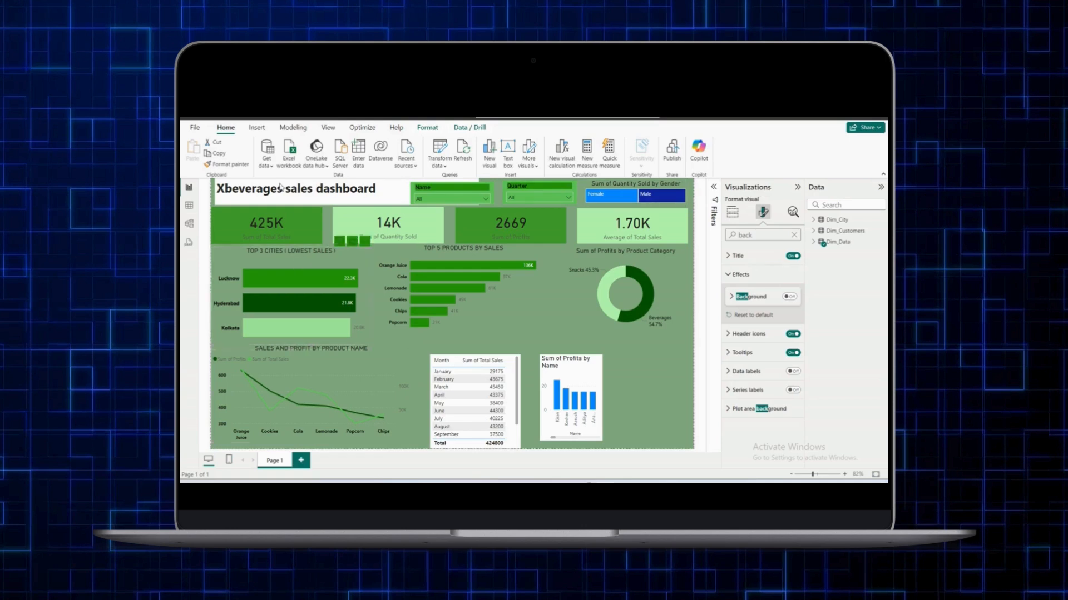
click(230, 165)
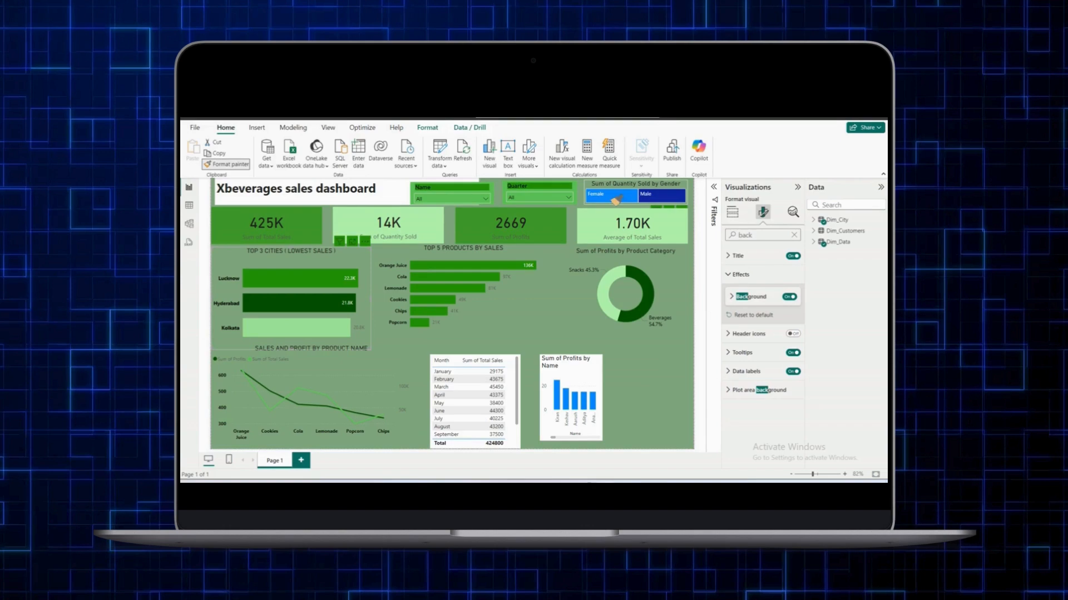
click(616, 200)
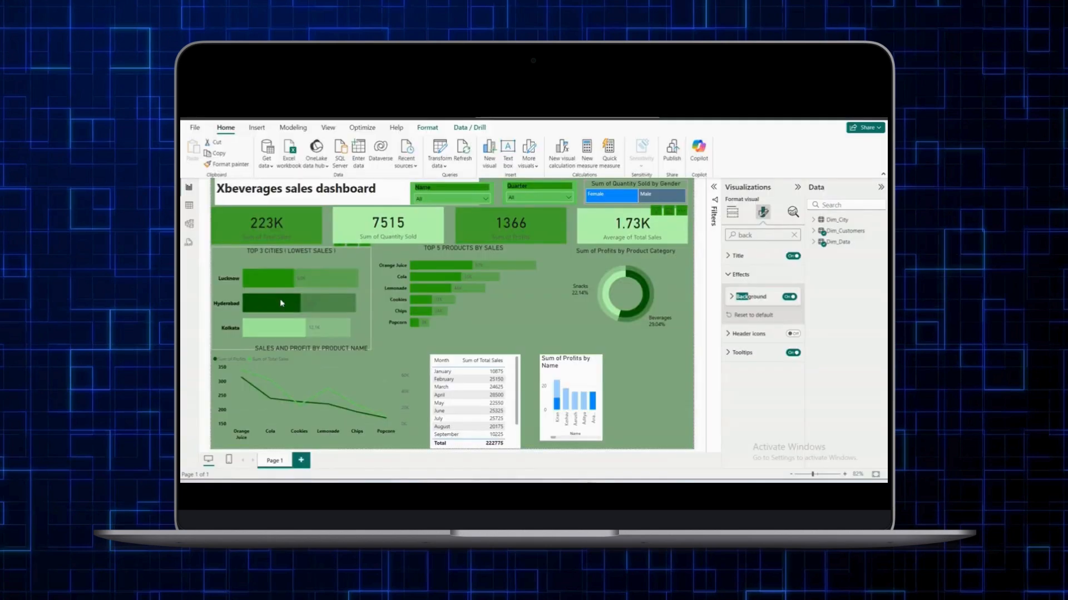
click(280, 299)
click(279, 299)
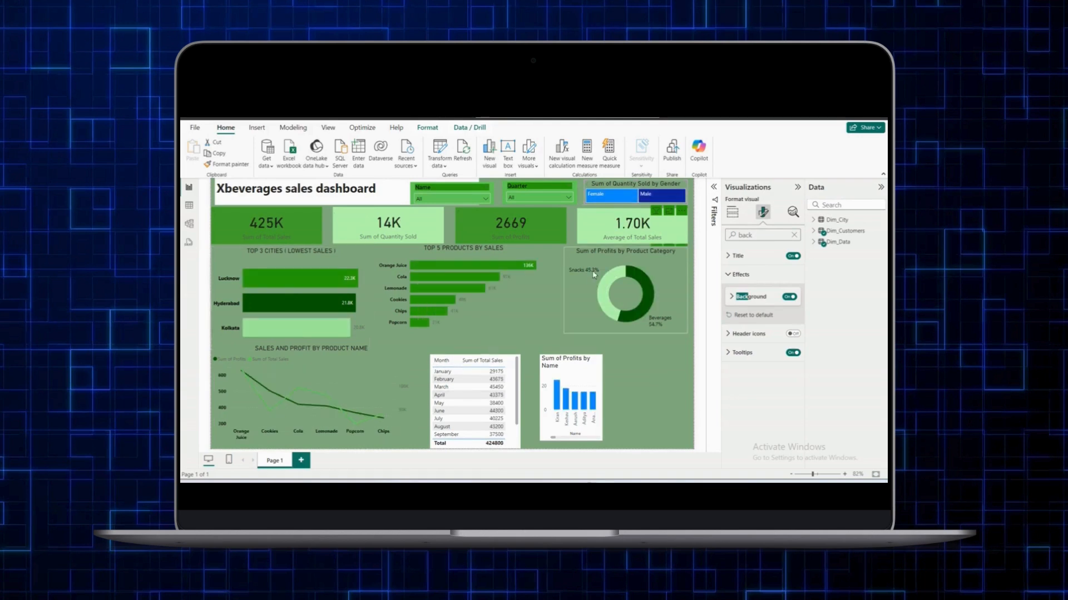
- Colour the gender treemap's Female segment dark green and its Male segment a lighter green
double_click(757, 238)
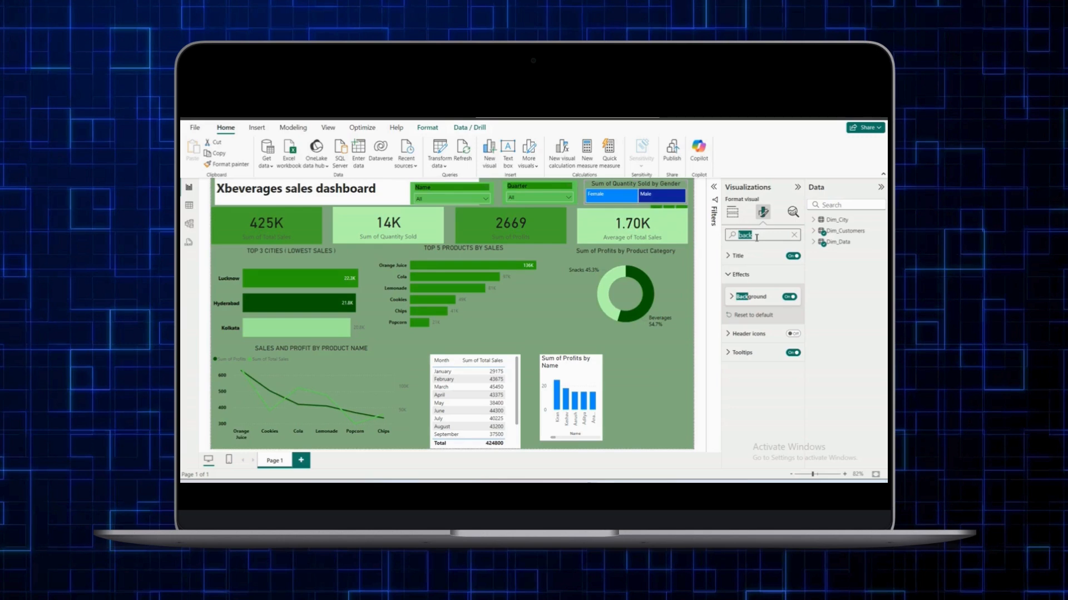
text(color)
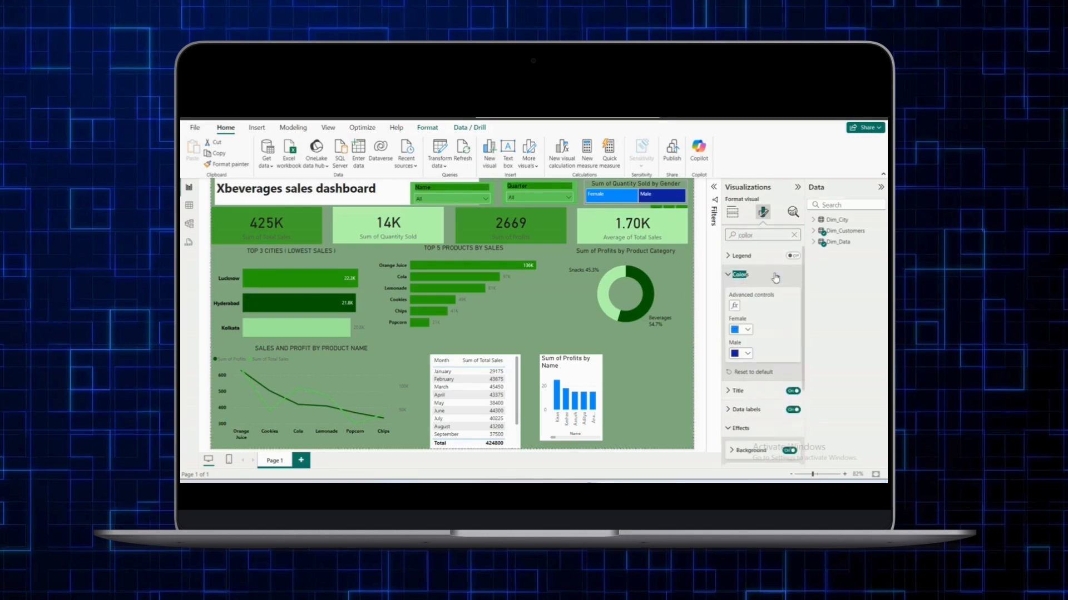
click(748, 330)
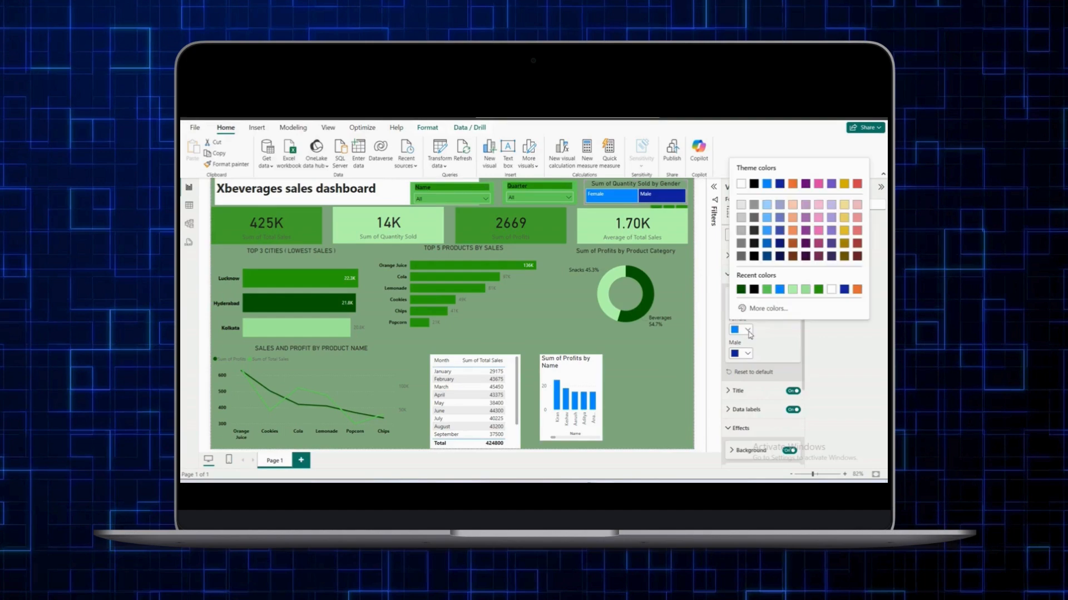
click(741, 291)
click(748, 354)
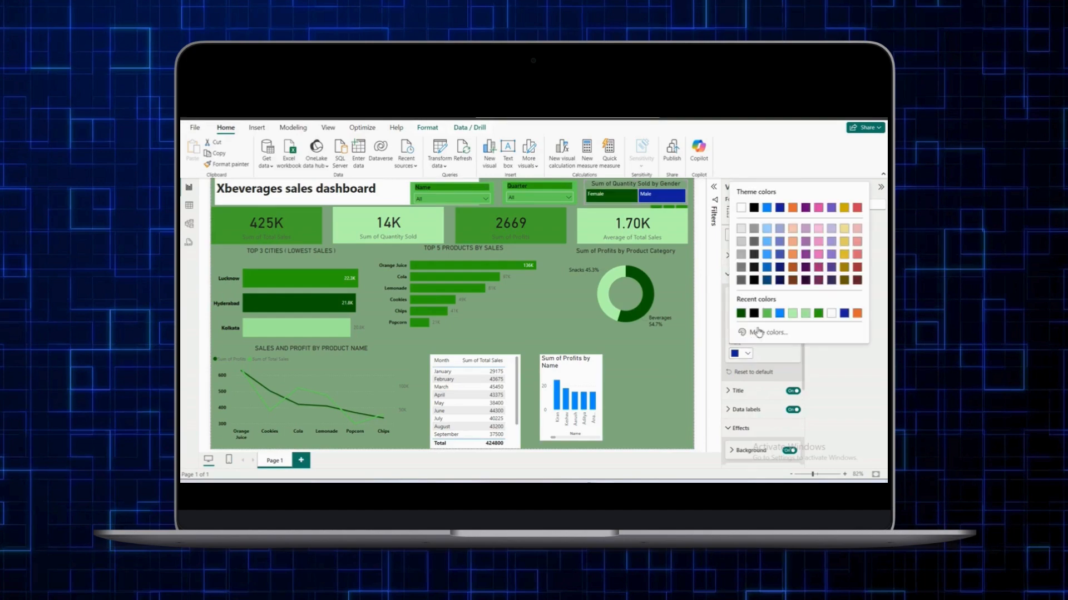
click(767, 314)
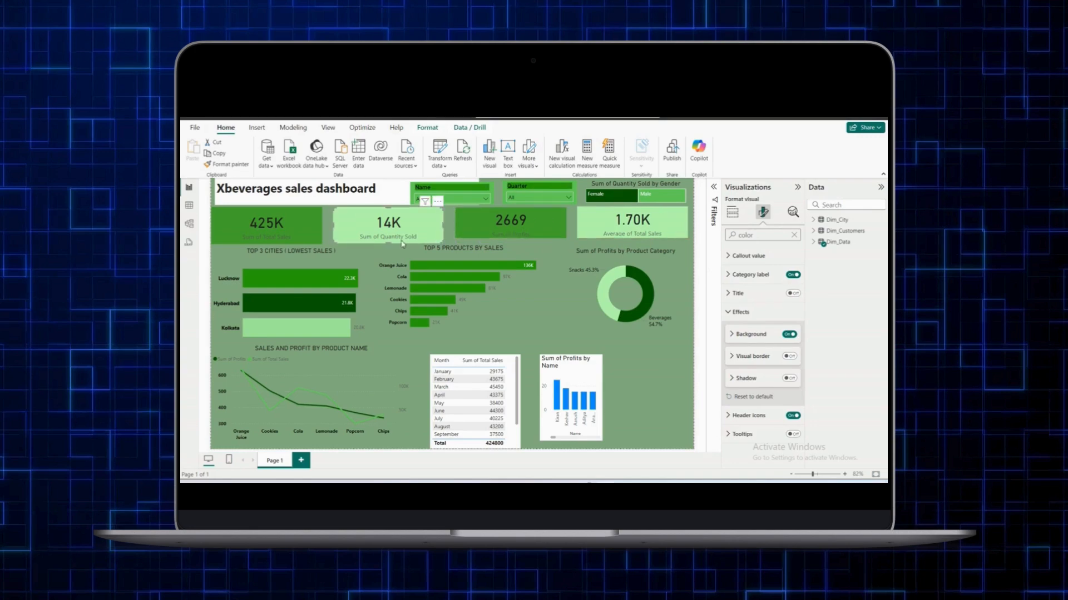
- Shorten the Sum of Quantity Sold and Sum of Total Sales cards slightly from their lower edges
drag(389, 244, 390, 240)
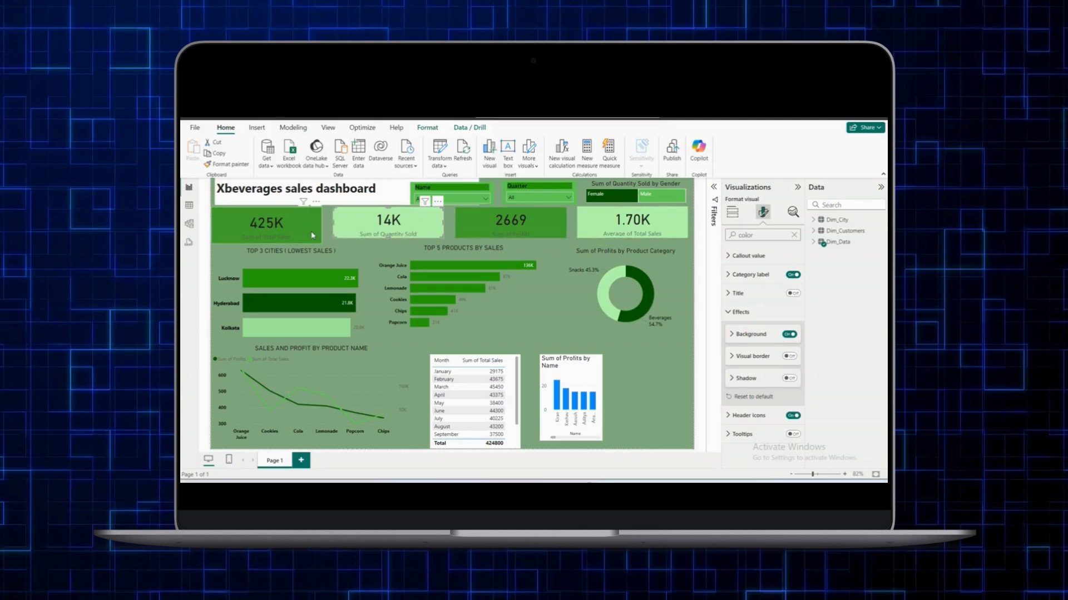
click(273, 241)
drag(267, 243, 266, 239)
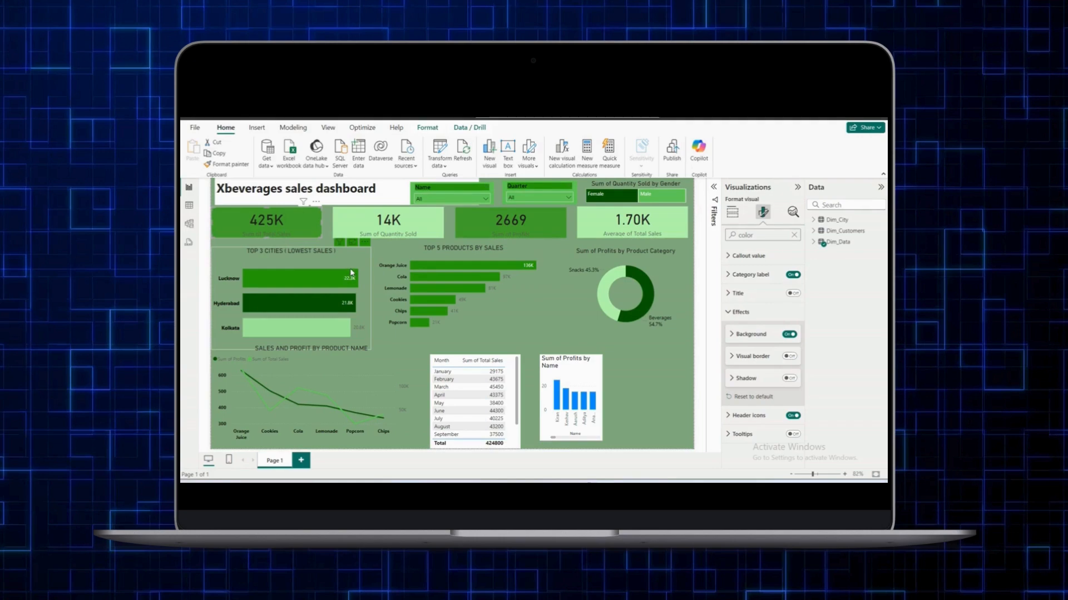
- Raise the middle-row charts toward the KPI cards, extend the product and donut charts downward, and nudge the line chart upward
drag(350, 265, 405, 256)
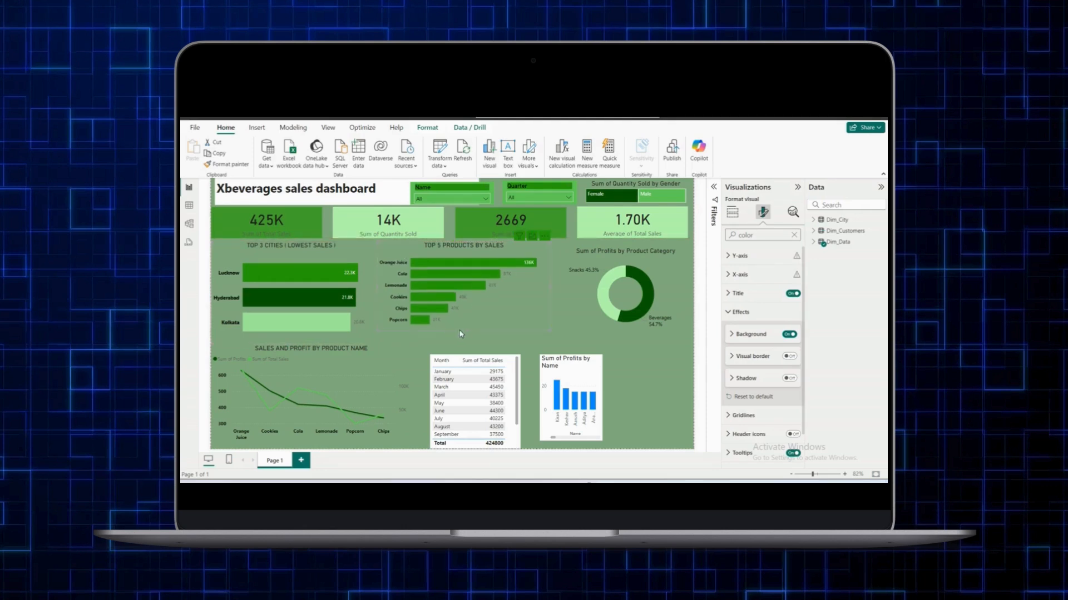
drag(465, 330, 463, 333)
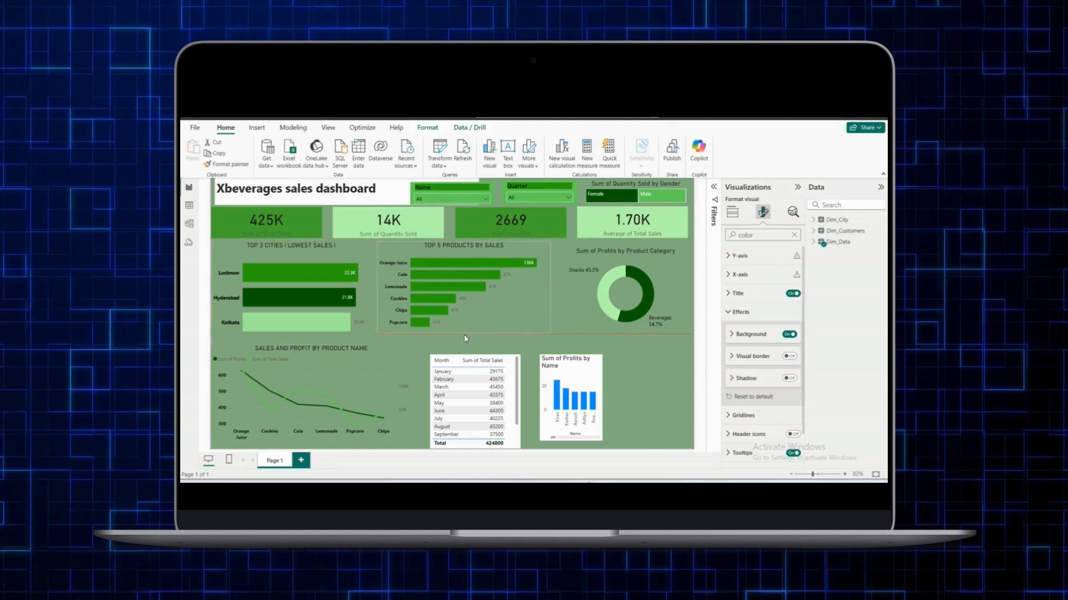
drag(577, 313, 576, 307)
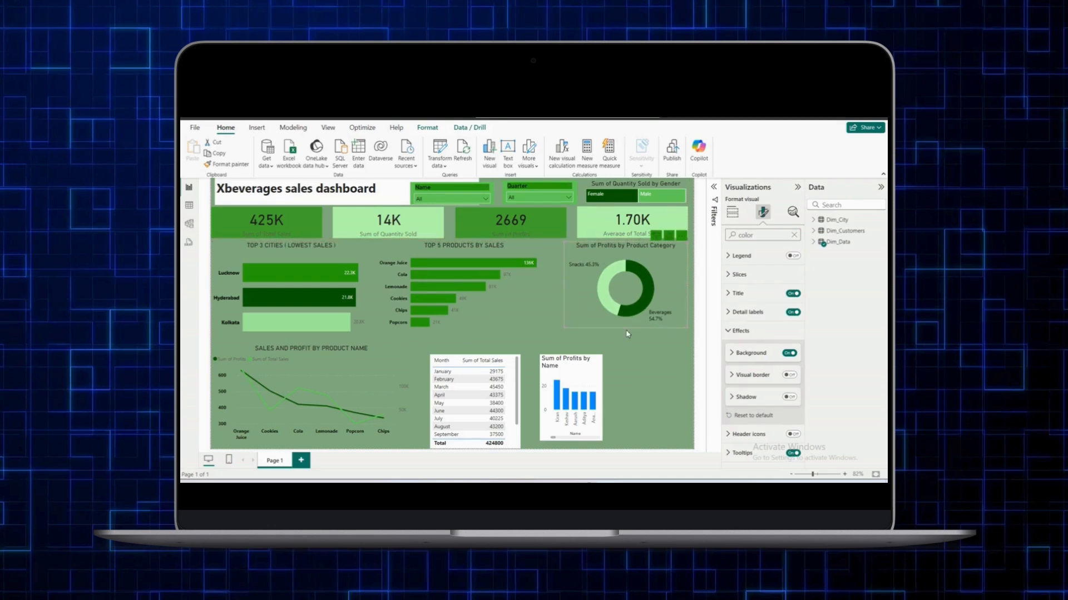
drag(627, 330, 629, 336)
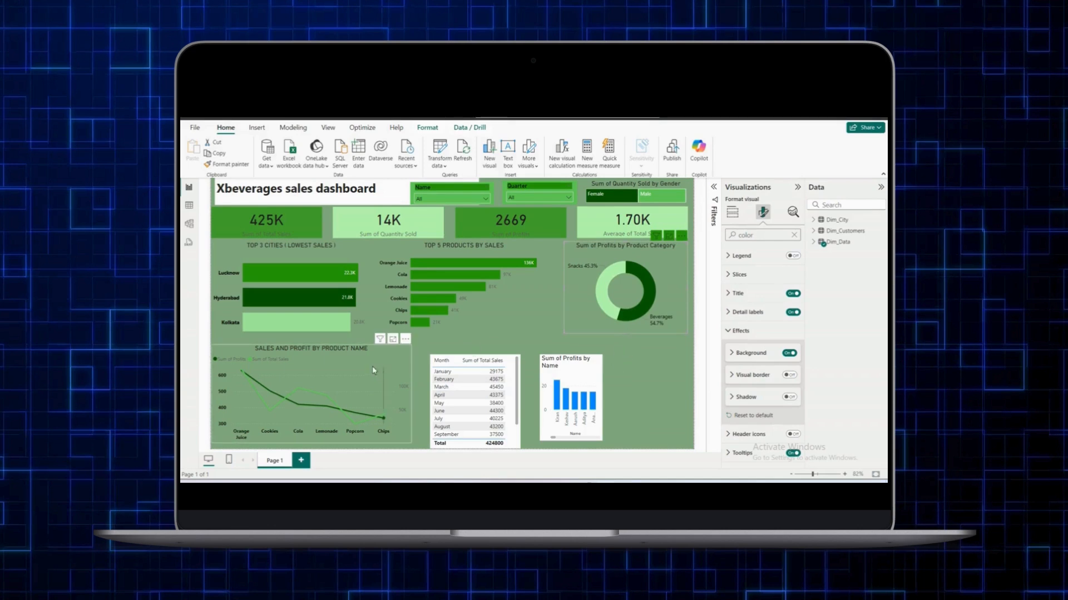
drag(381, 354, 381, 347)
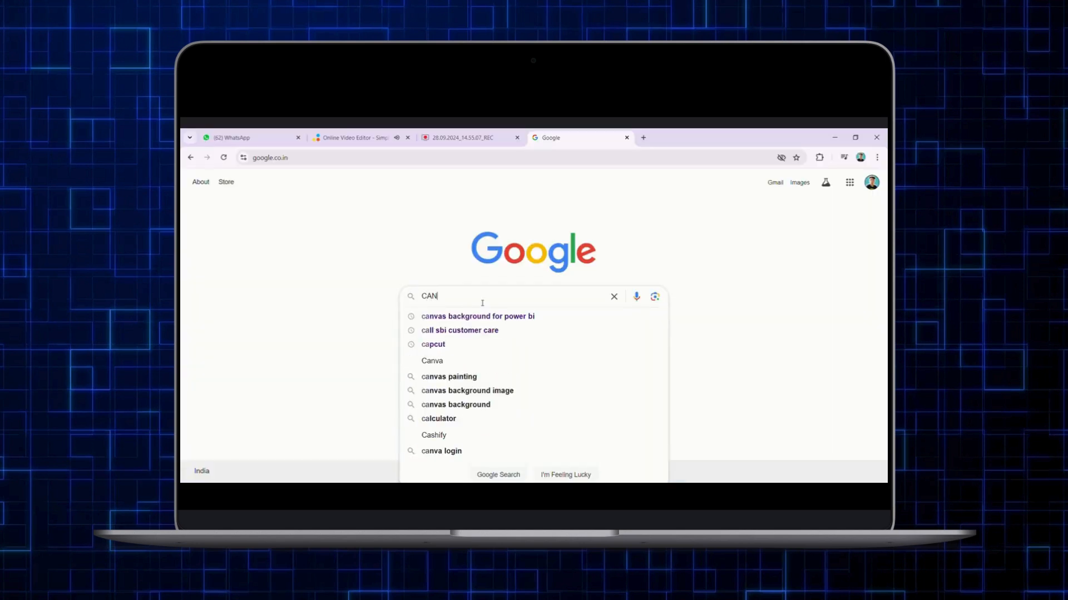
- Switch to the browser, search Google for "canvas background for power bi", and show the image results
key(BackSpace)
key(BackSpace)
key(BackSpace)
key(BackSpace)
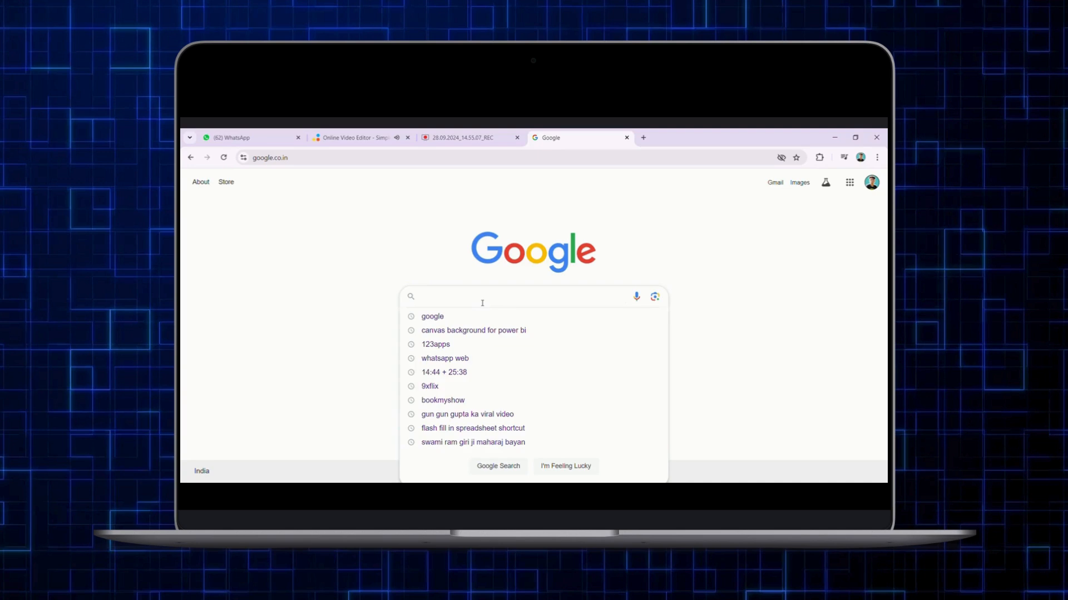
key(Down)
key(Up)
key(Down)
key(Down)
key(Return)
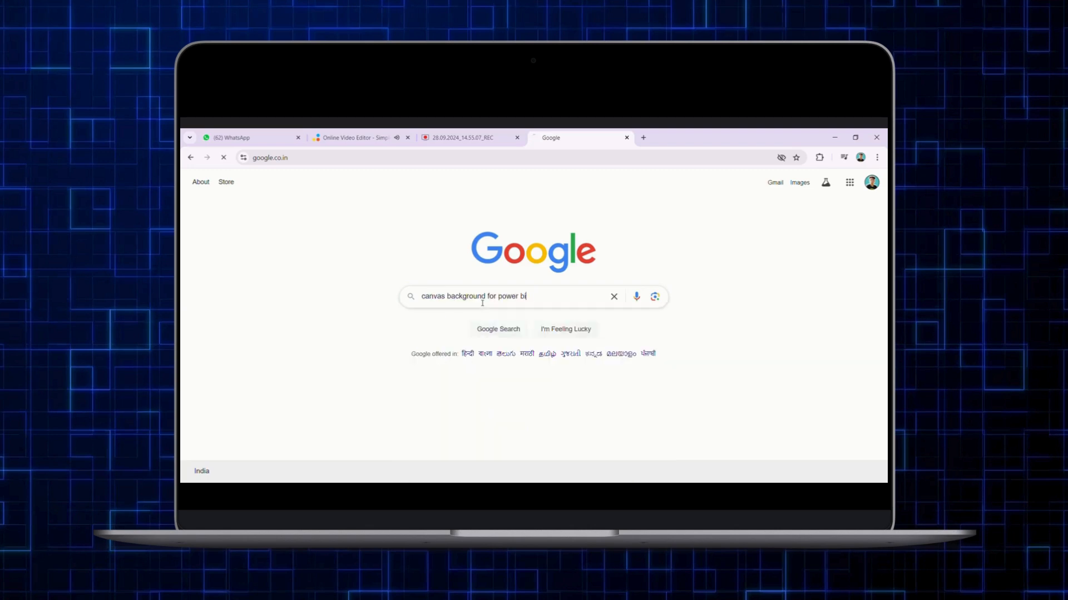
click(303, 224)
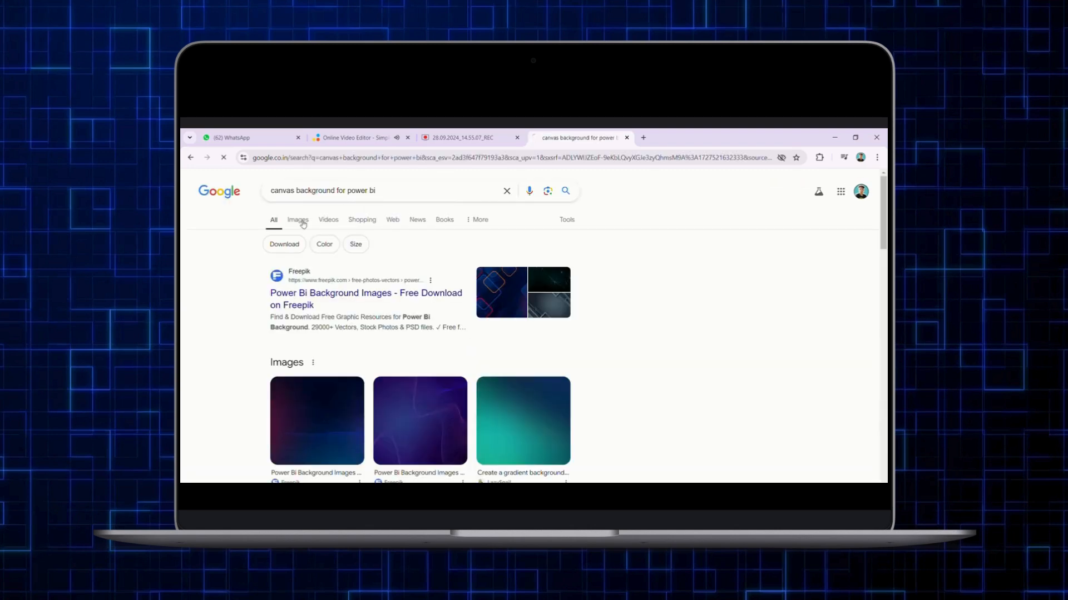
- Browse the image results for canvas backgrounds and open the dark red and blue network image from Freepik
scroll(414, 394, down, 4)
scroll(414, 394, down, 10)
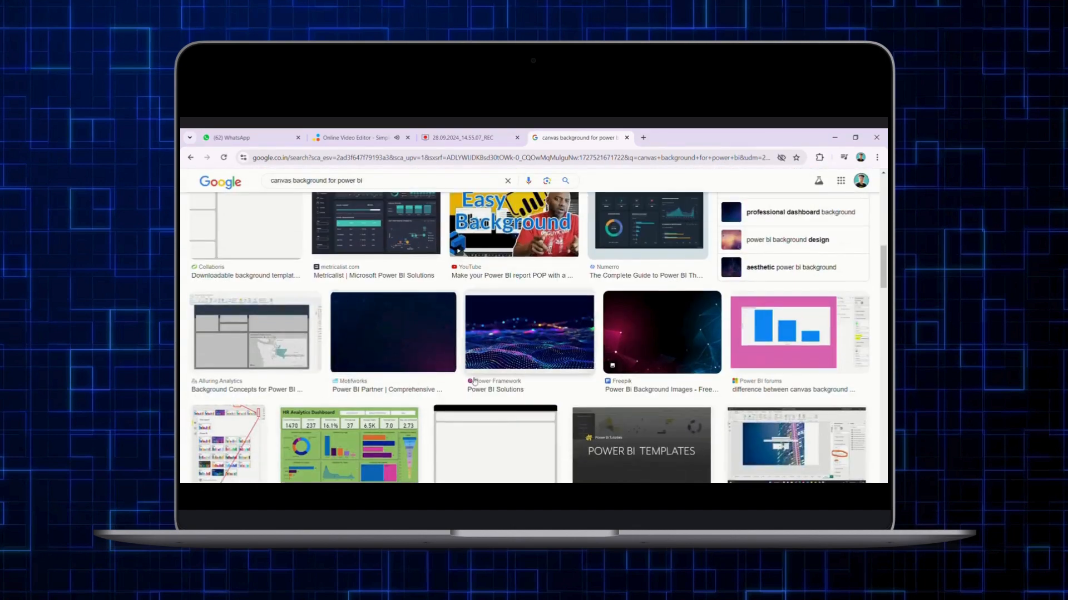
click(655, 338)
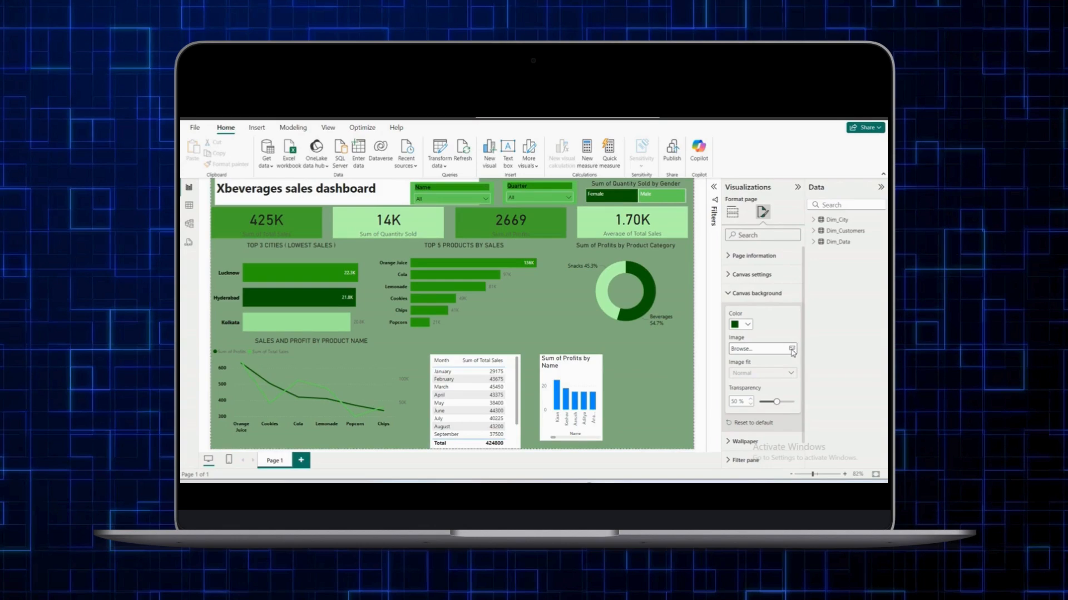
- Switch back to Power BI and load data-connectivity-hero@2x from the Downloads folder as the canvas background image
click(792, 349)
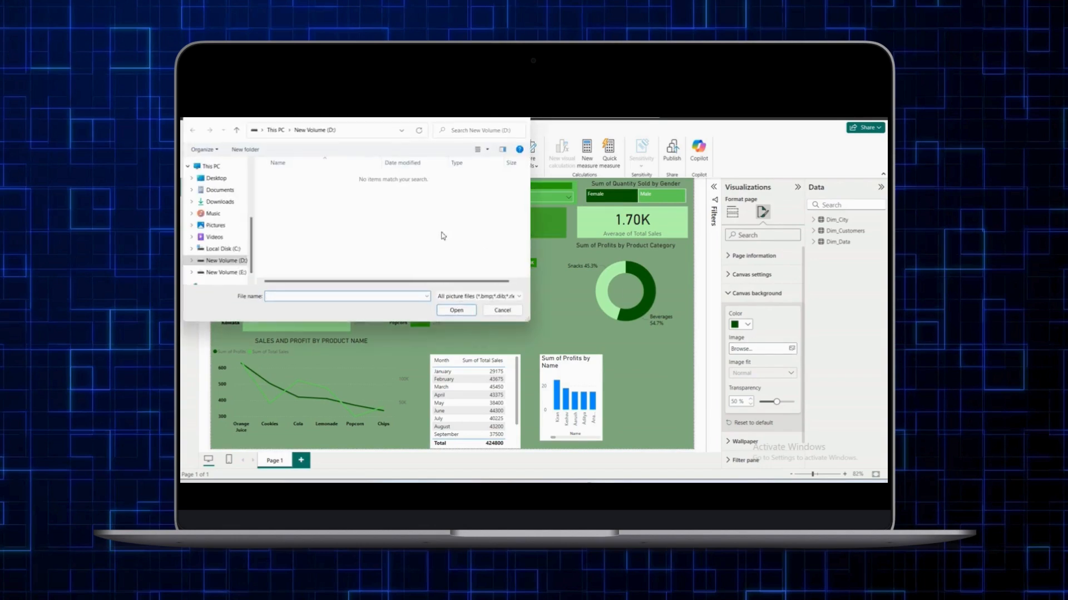
click(228, 206)
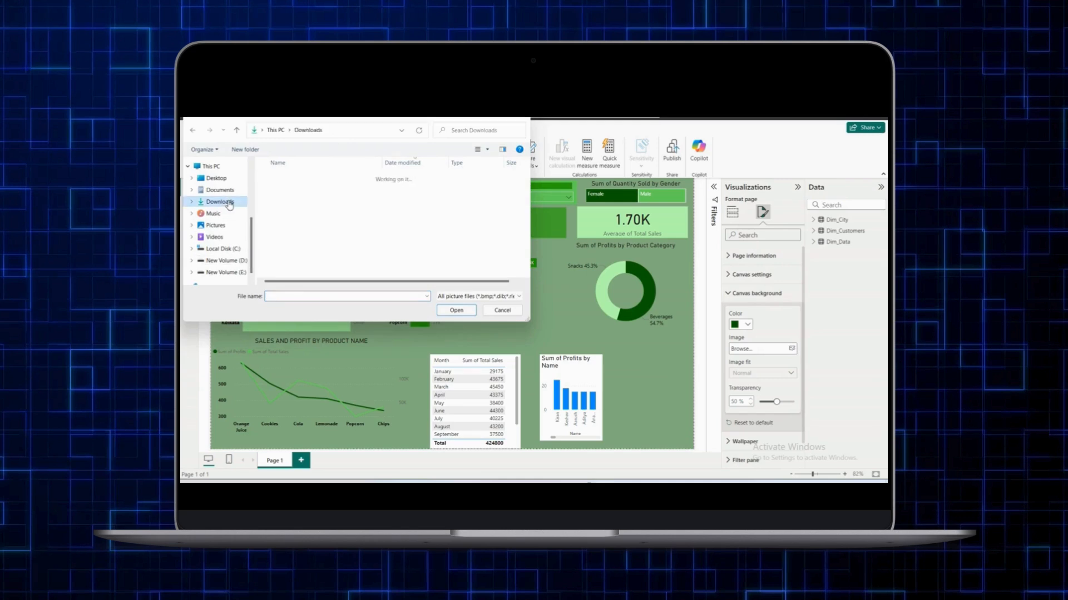
click(307, 234)
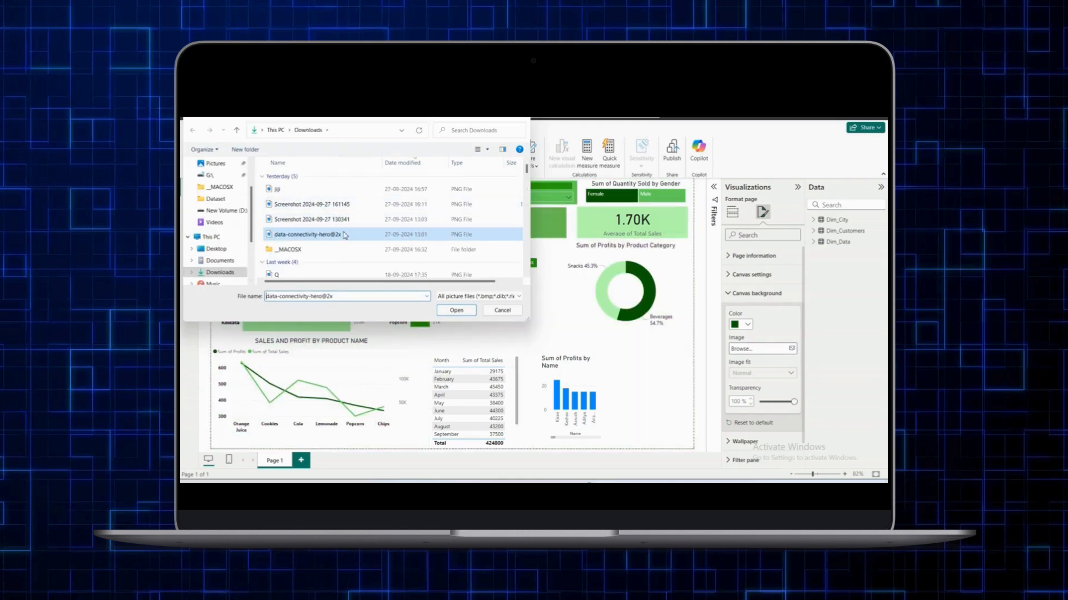
click(456, 310)
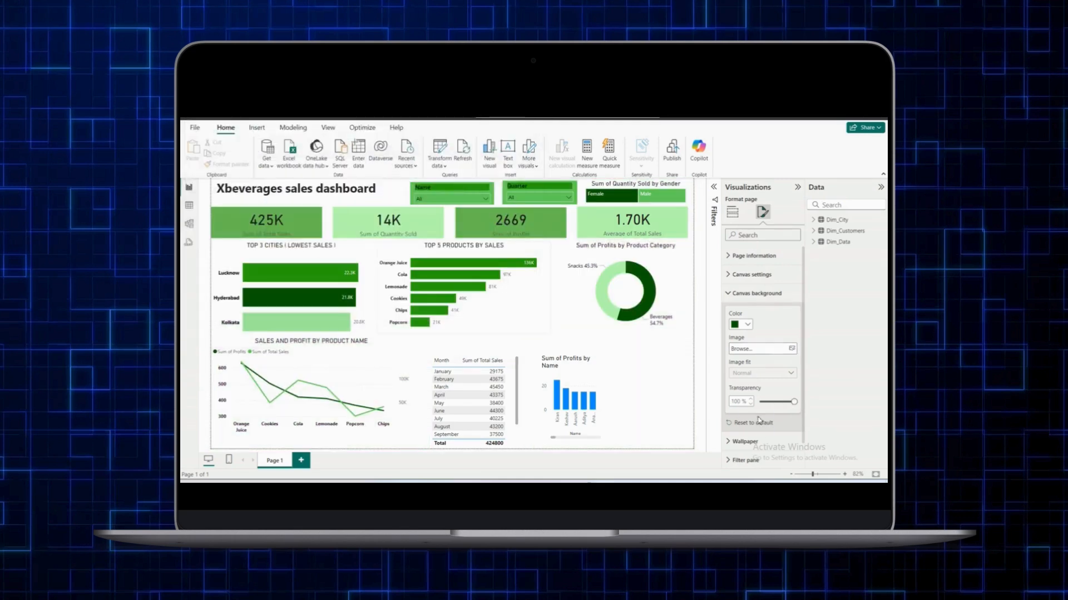
- Set the canvas background's transparency to 0% and its image fit to Fit
drag(793, 401, 759, 402)
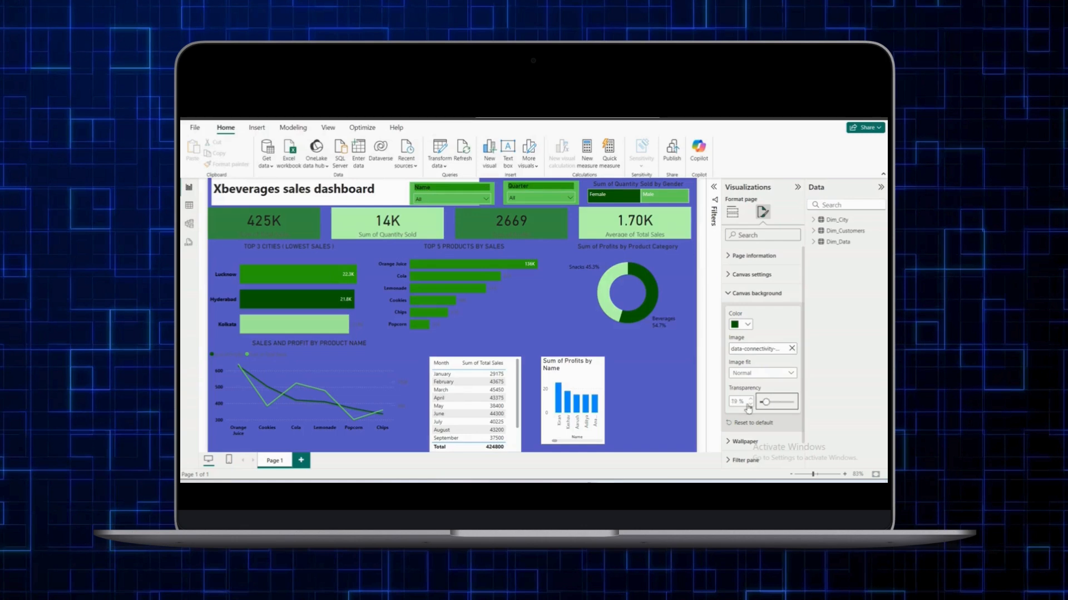
click(757, 375)
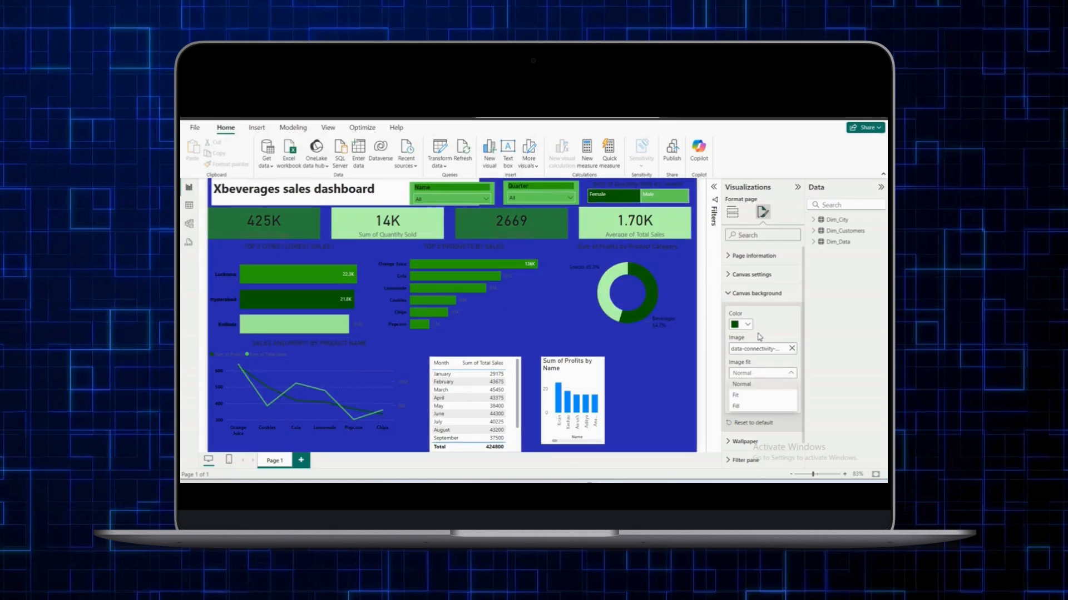
click(738, 395)
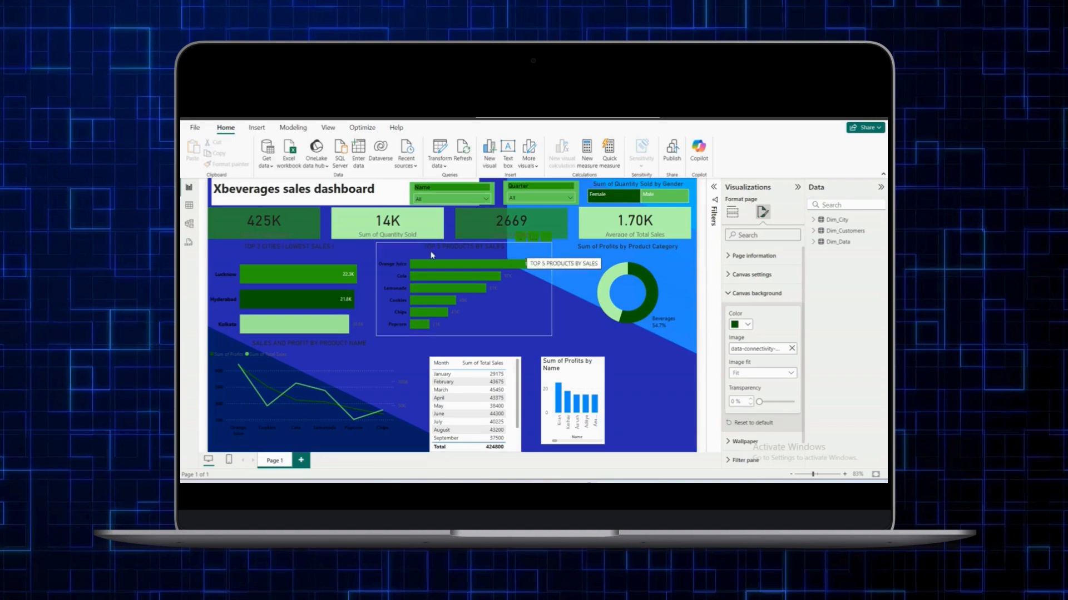
- Select the Top 3 Cities chart and examine its axis and bar settings, searching its format options for "data label"
click(342, 258)
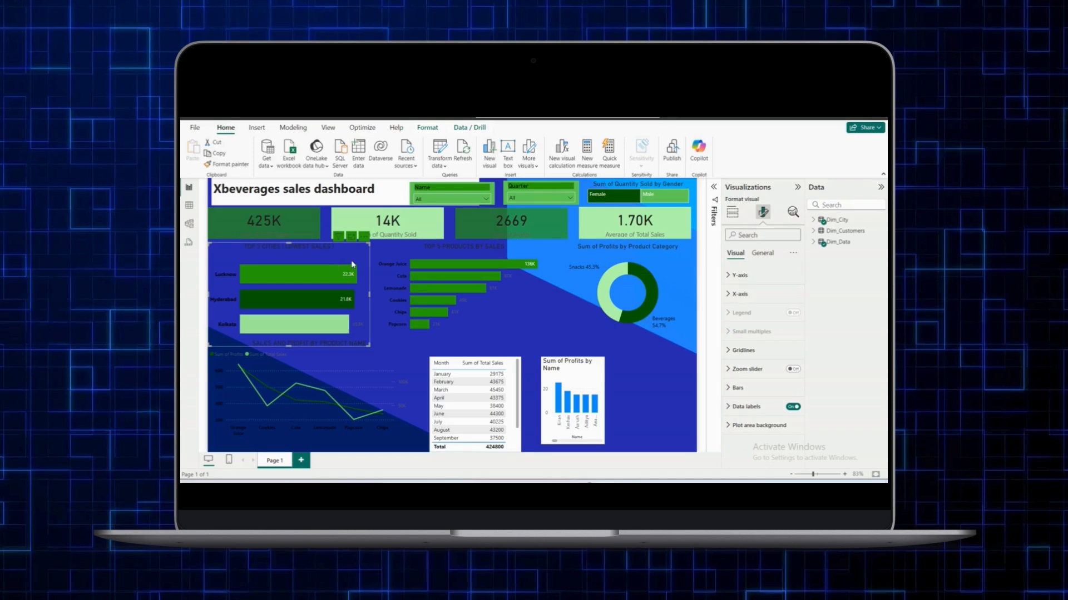
click(750, 297)
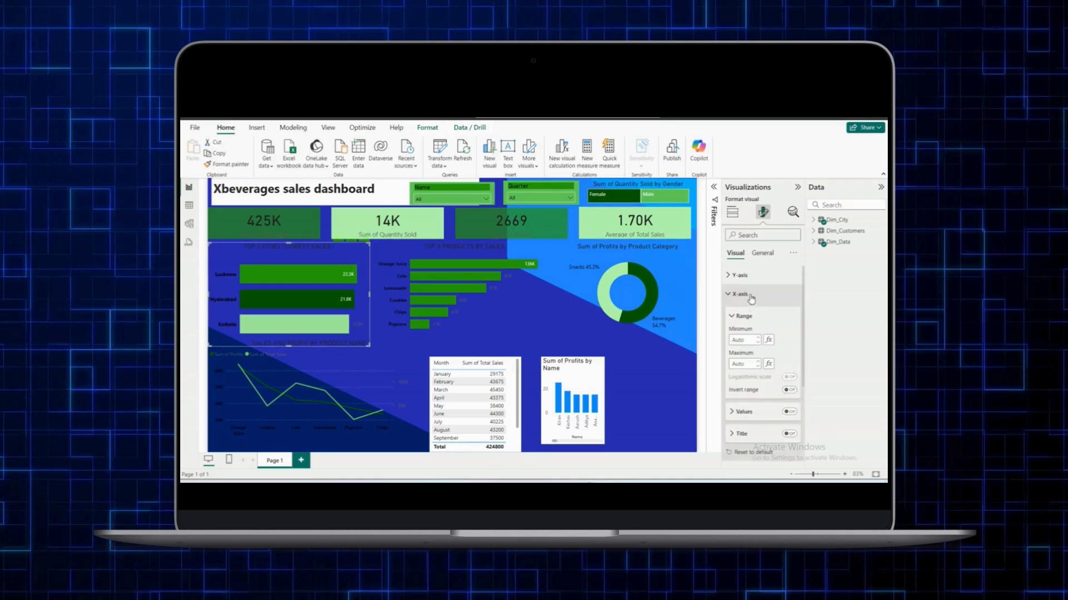
click(743, 282)
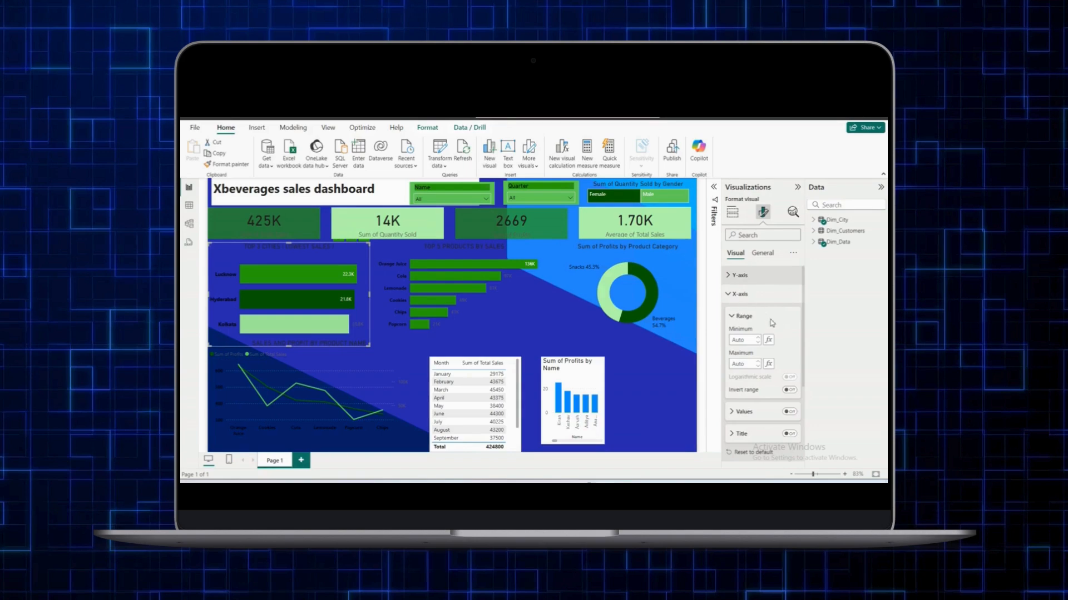
scroll(762, 358, down, 2)
scroll(762, 360, down, 5)
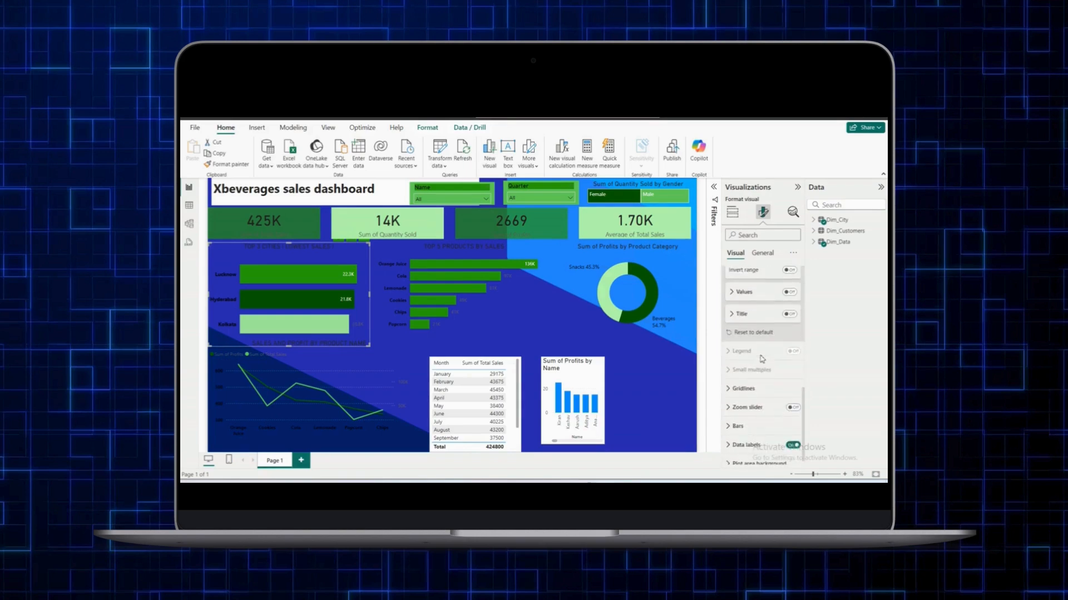
click(749, 425)
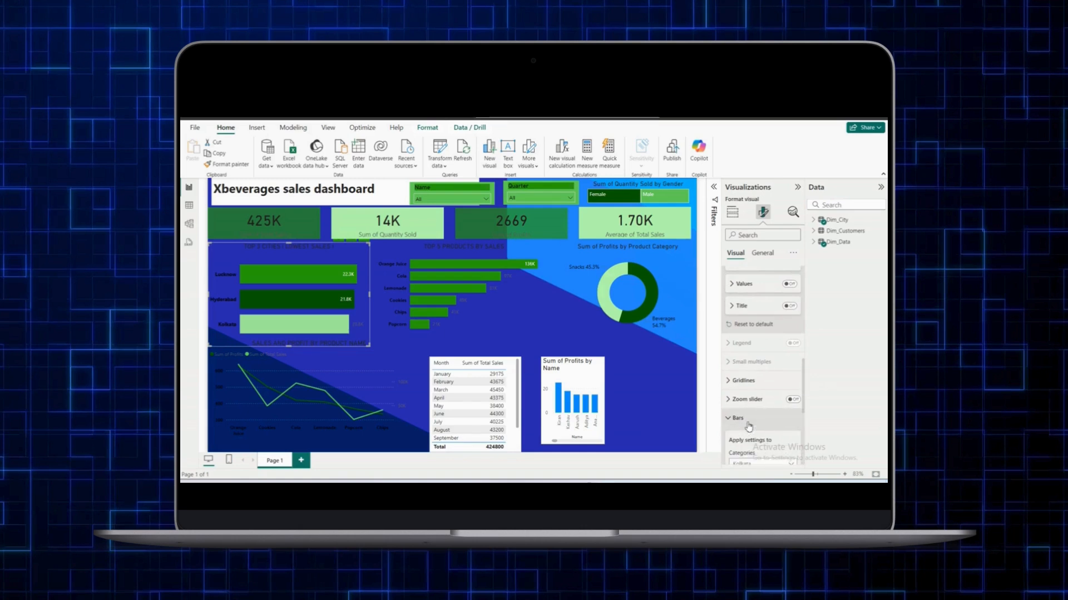
click(753, 235)
text(data)
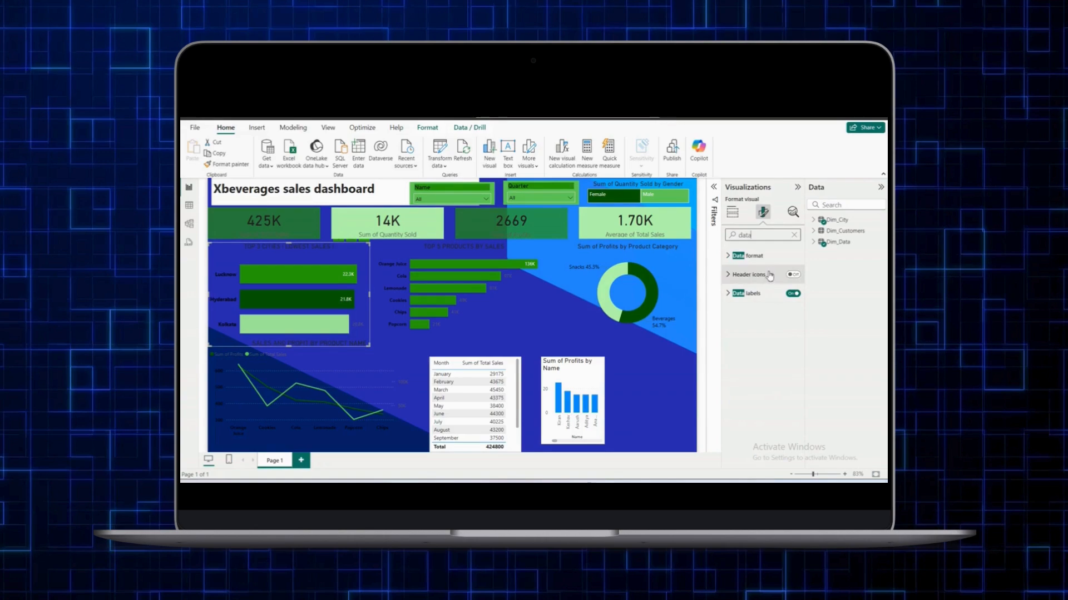
click(773, 294)
scroll(774, 298, down, 2)
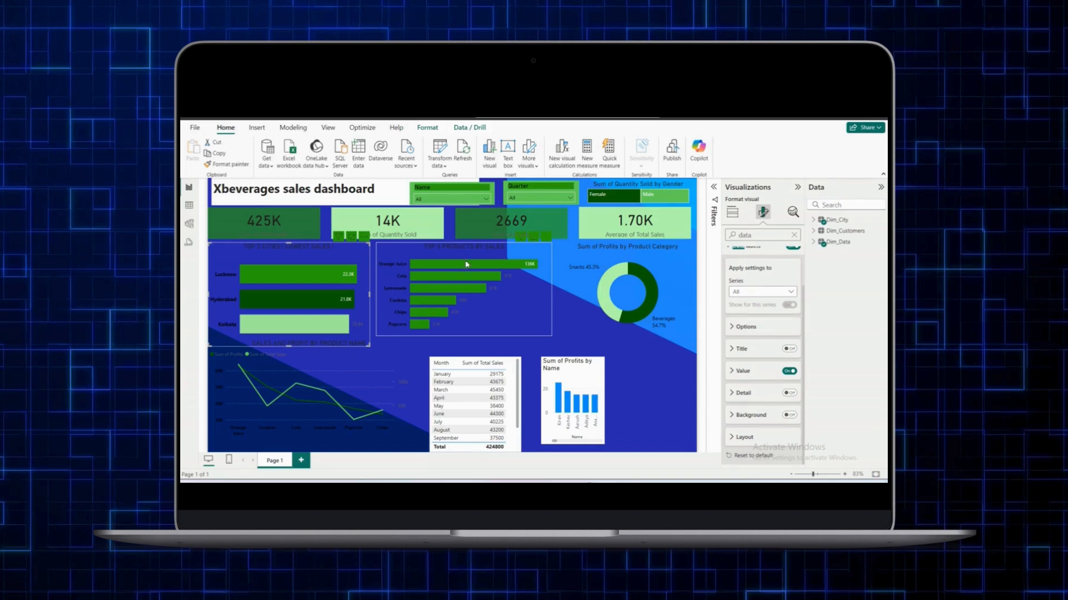
scroll(776, 289, up, 2)
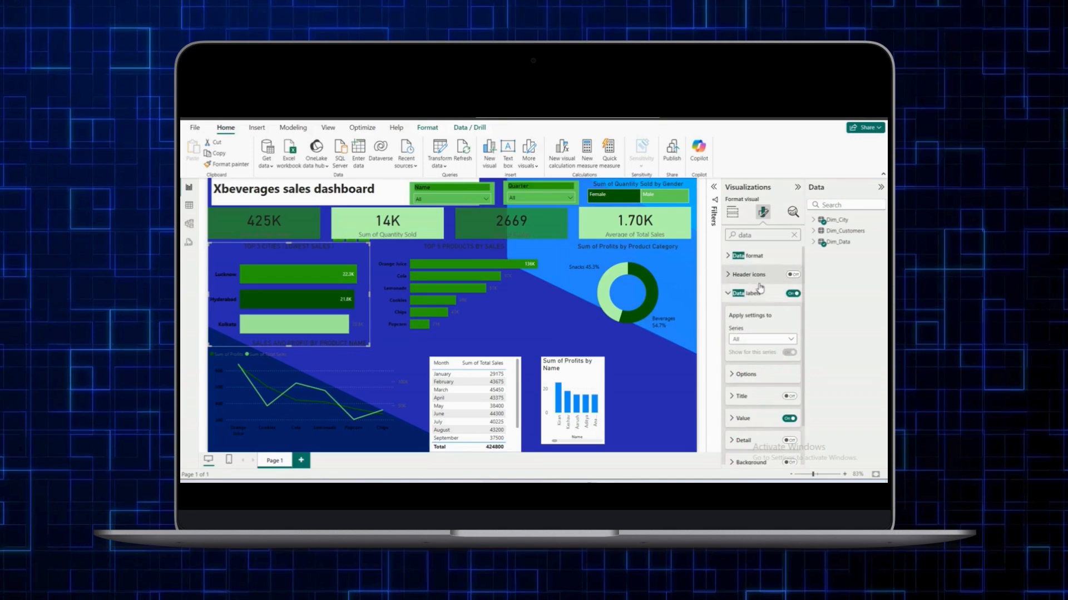
text(label)
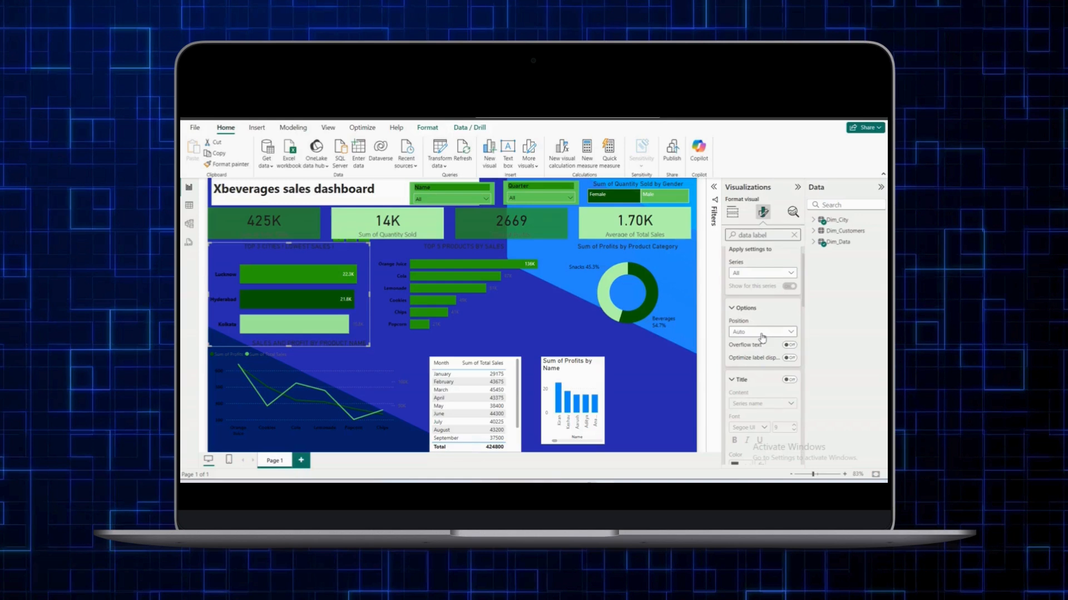
- Search the chart's format options for "color", examine the data label and axis colour settings, and clear the search
key(BackSpace)
key(BackSpace)
key(BackSpace)
key(BackSpace)
key(BackSpace)
key(BackSpace)
key(BackSpace)
key(BackSpace)
key(BackSpace)
key(BackSpace)
text(color)
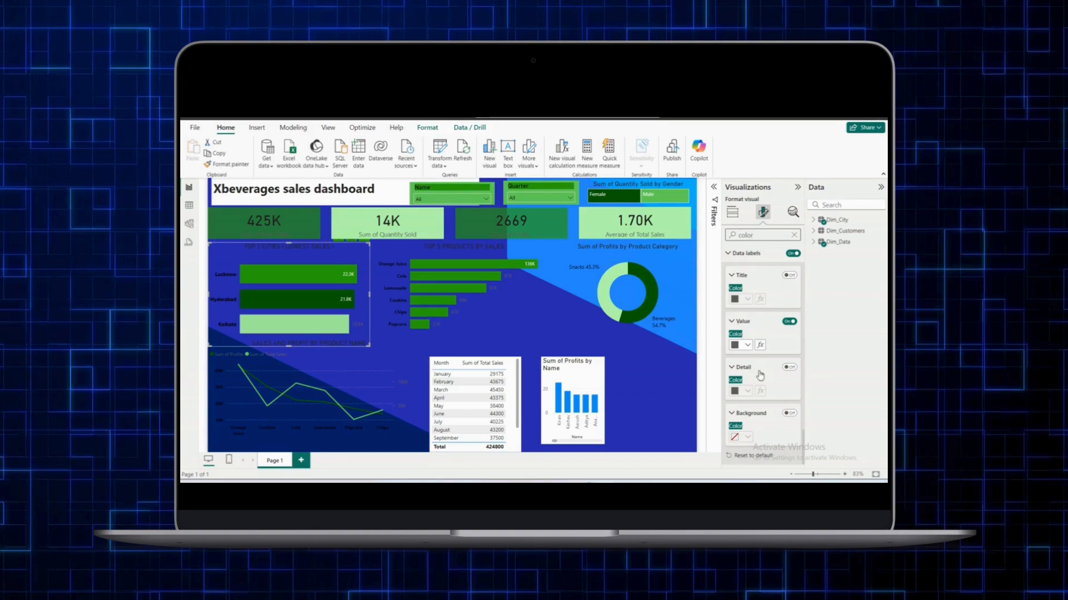
click(747, 345)
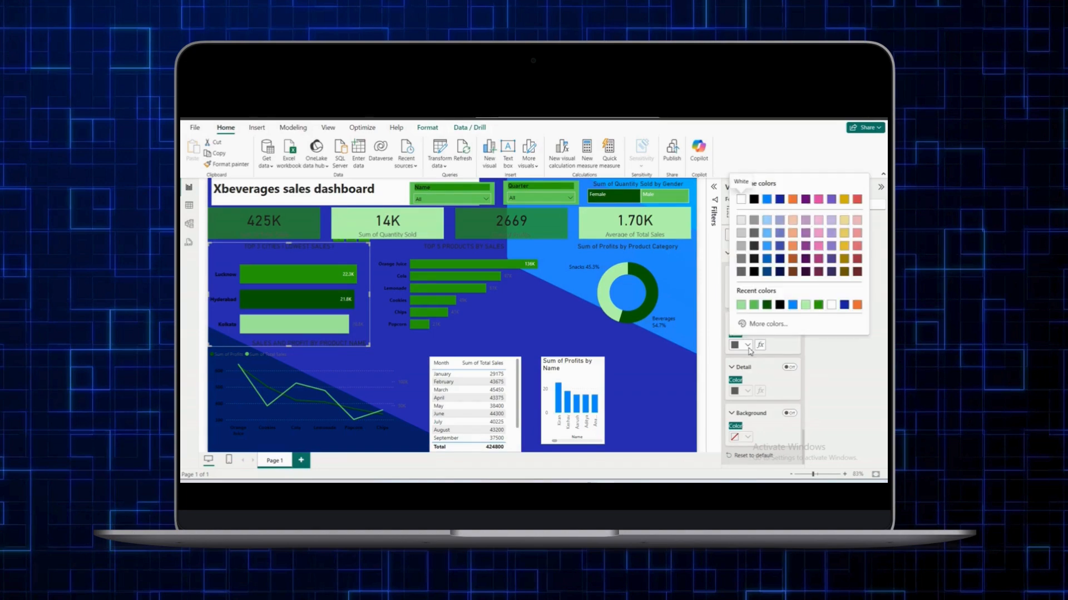
click(749, 347)
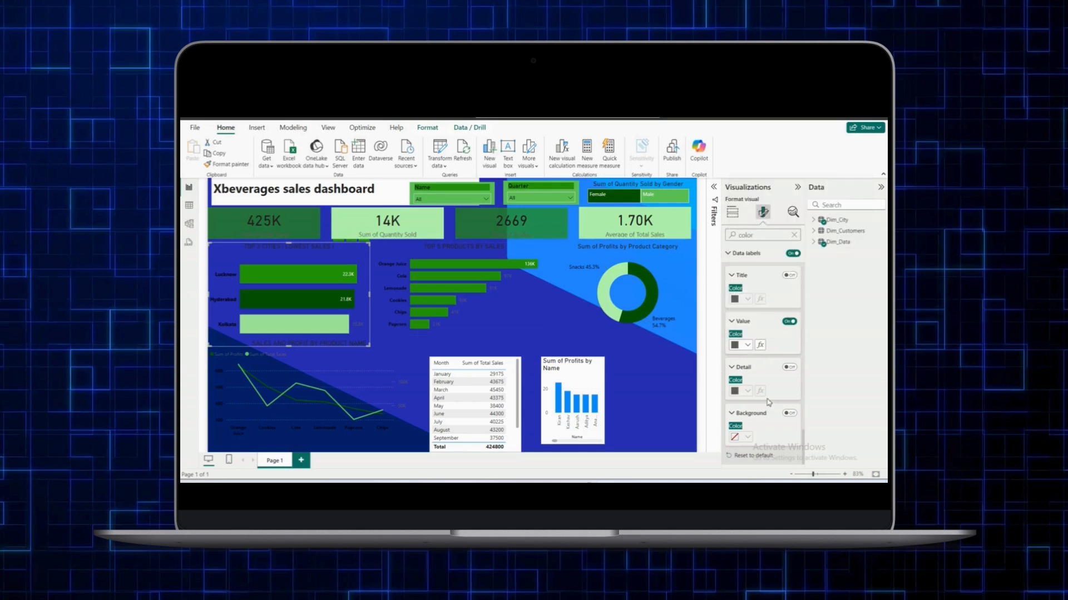
scroll(768, 402, down, 10)
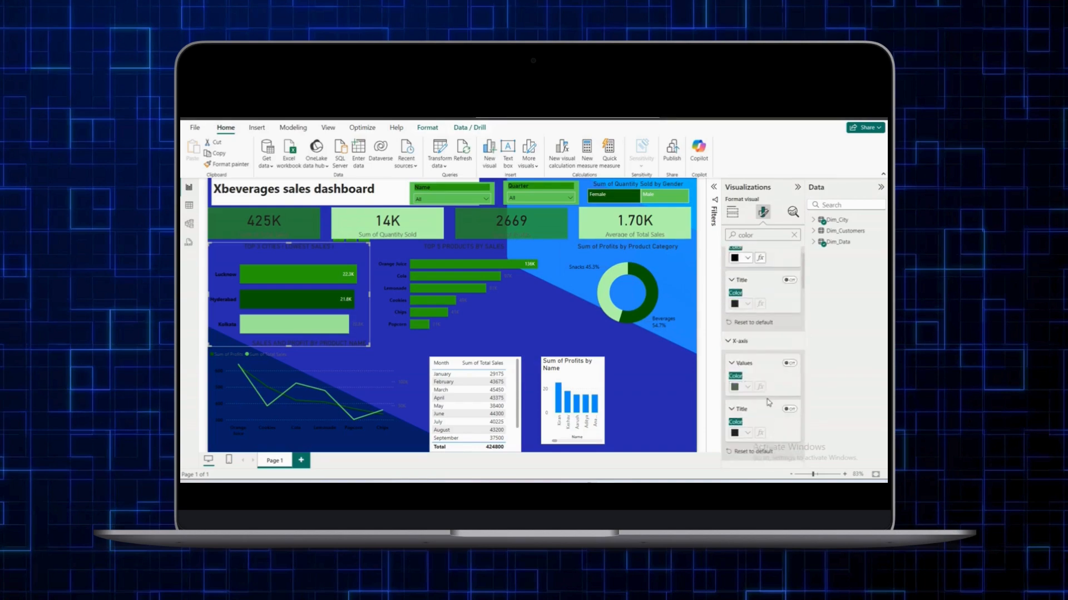
scroll(768, 402, up, 2)
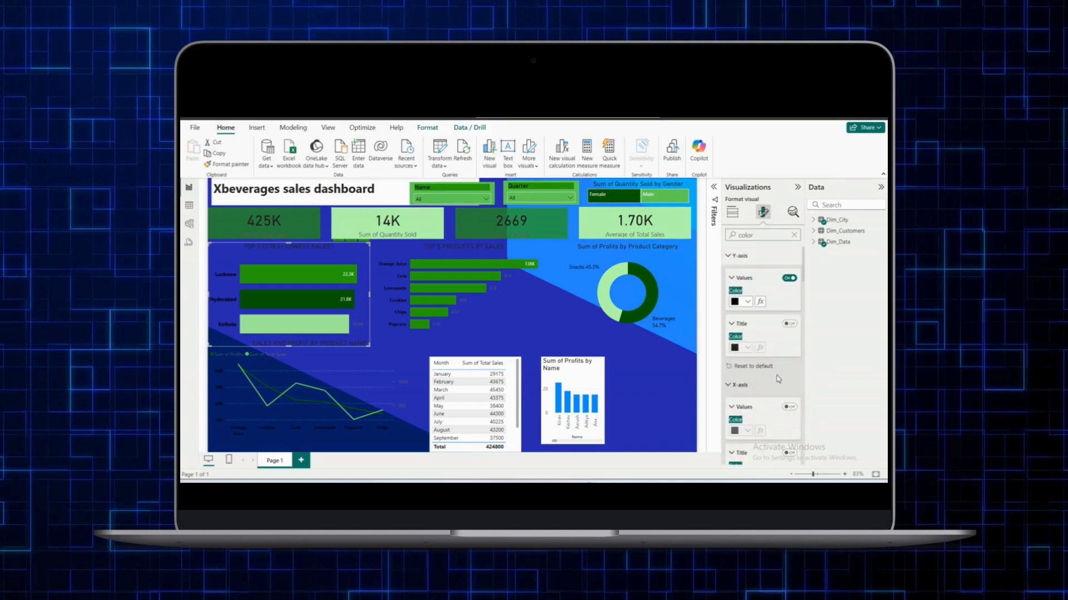
scroll(775, 383, down, 1)
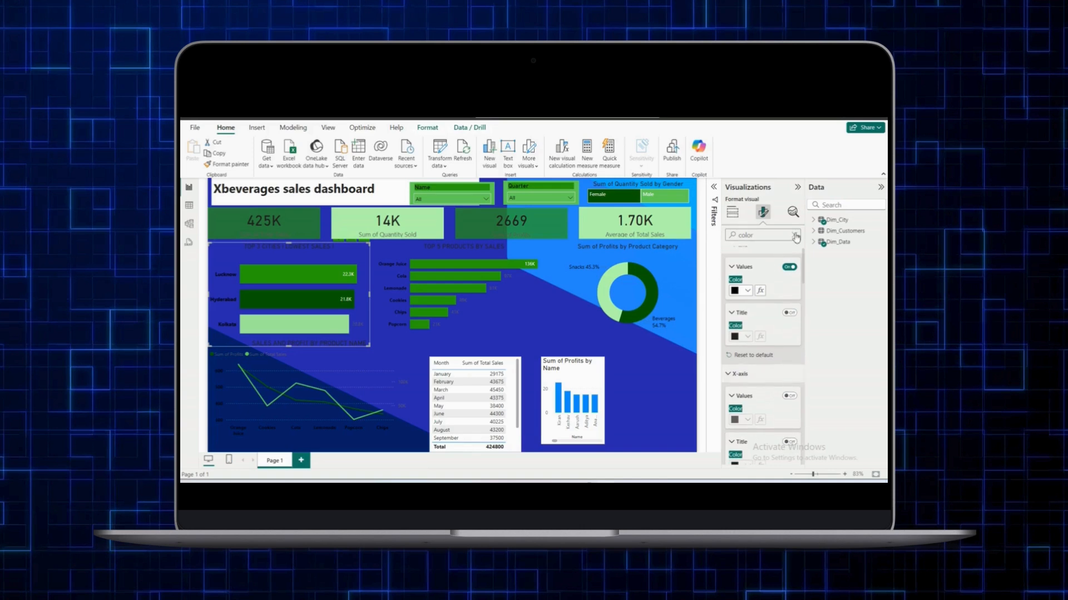
click(796, 236)
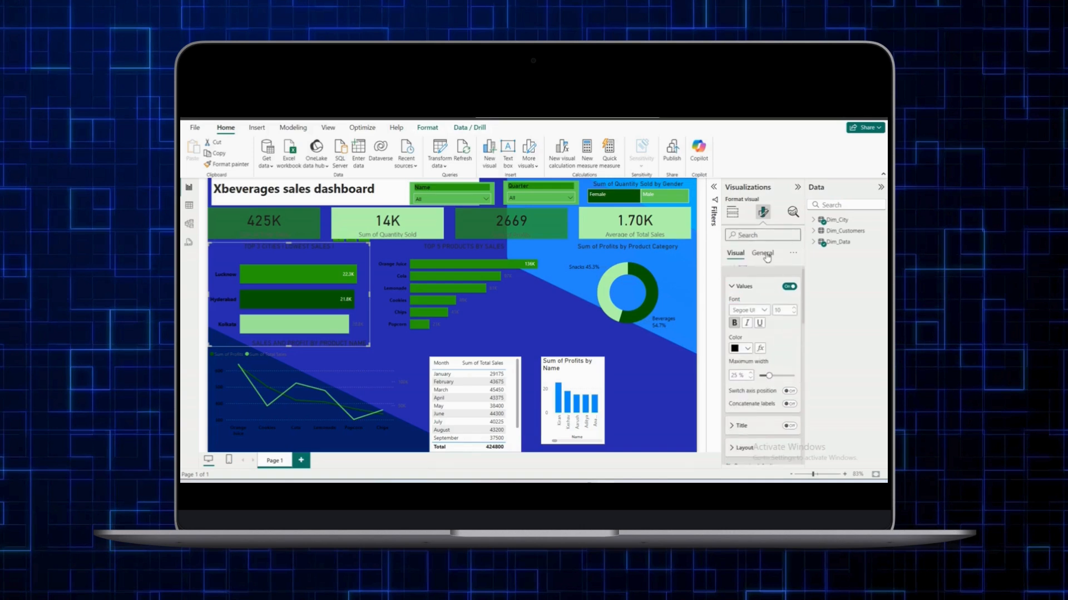
- Make the Top 3 Cities chart's title text white and bold
click(765, 256)
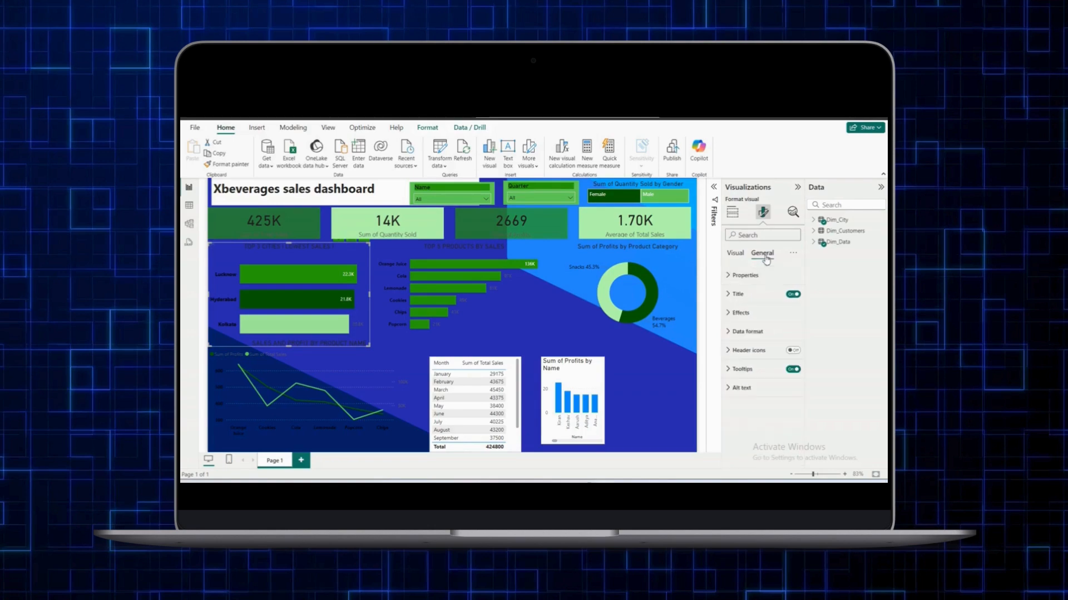
click(748, 295)
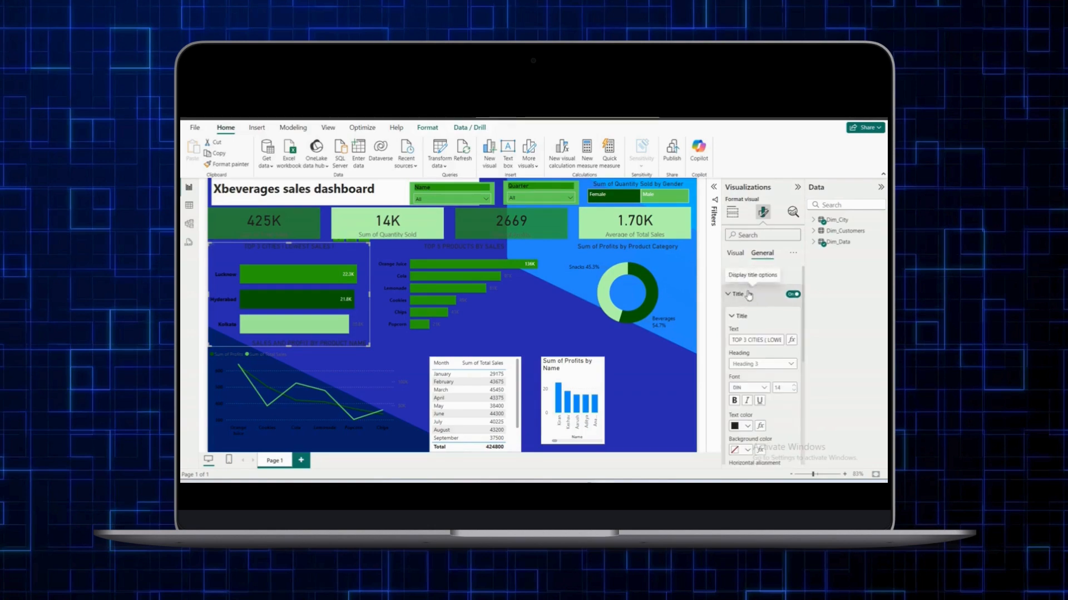
click(747, 427)
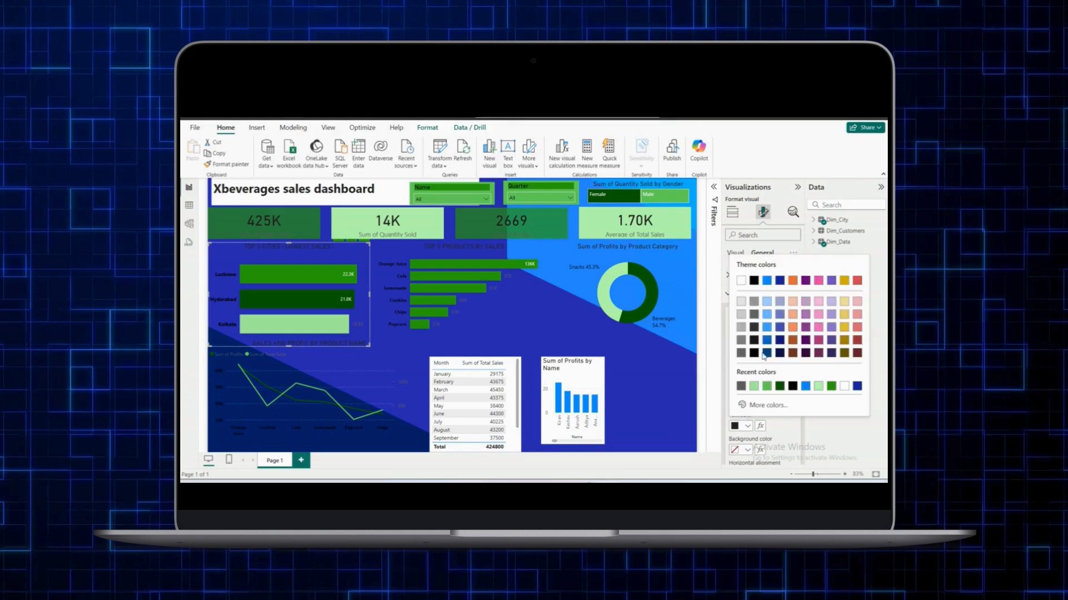
click(741, 282)
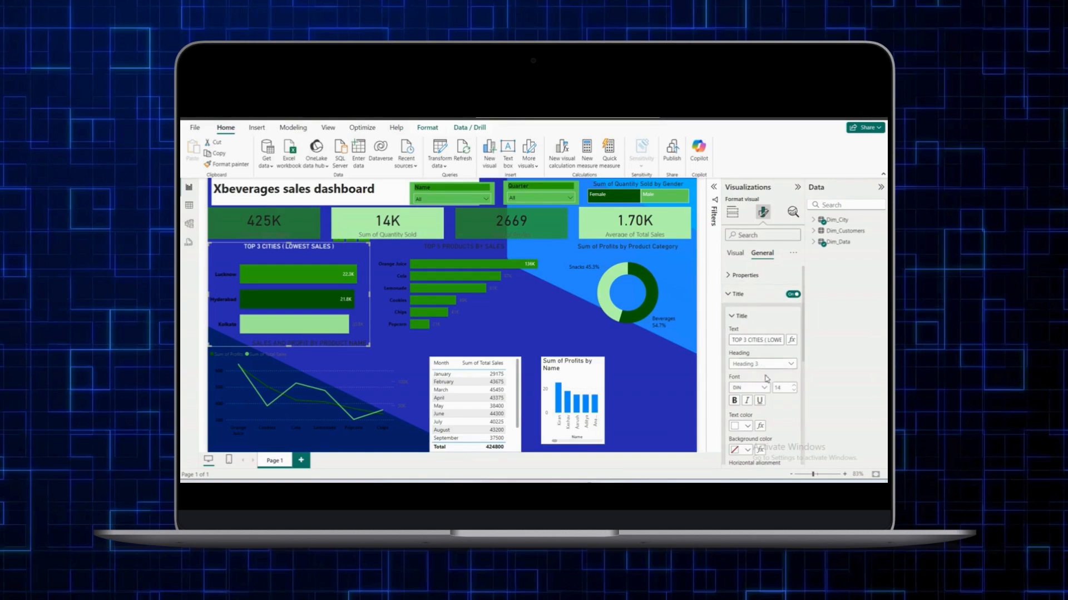
click(737, 404)
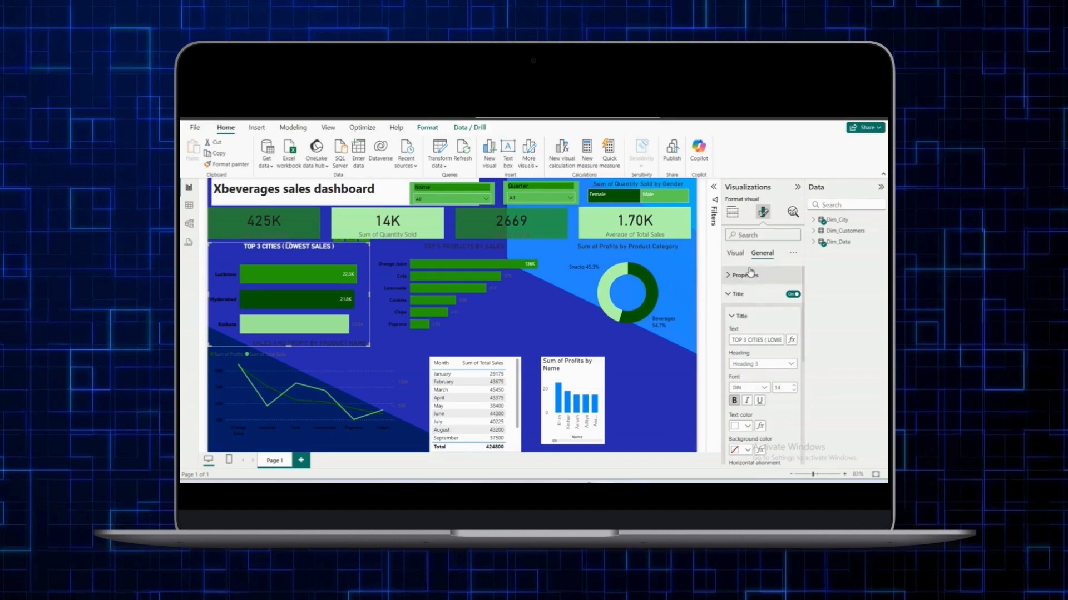
- Colour the city names on the Top 3 Cities chart's Y-axis white
click(735, 255)
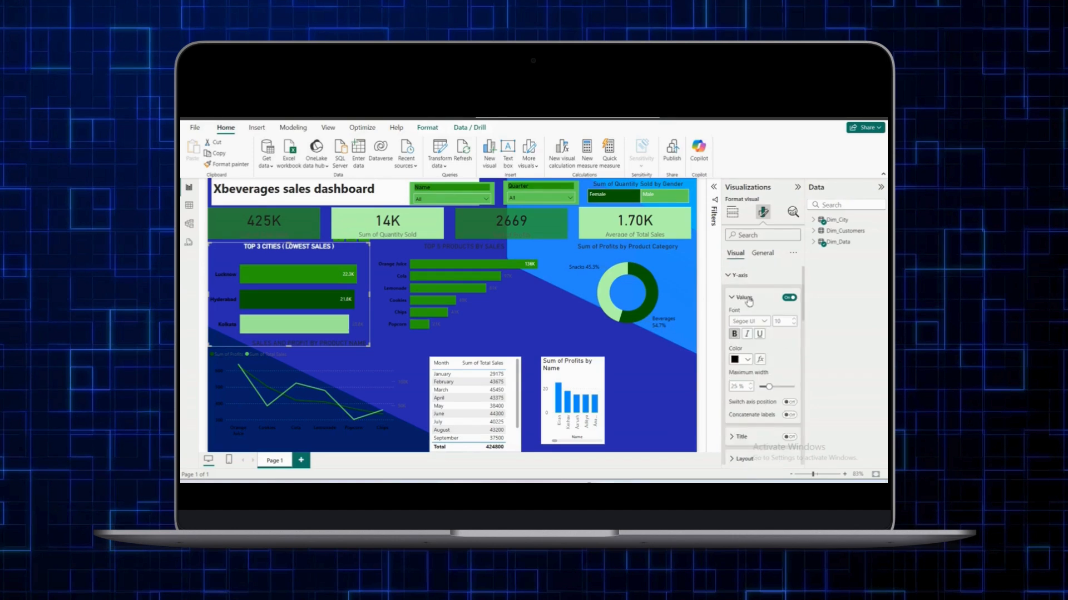
scroll(762, 358, down, 1)
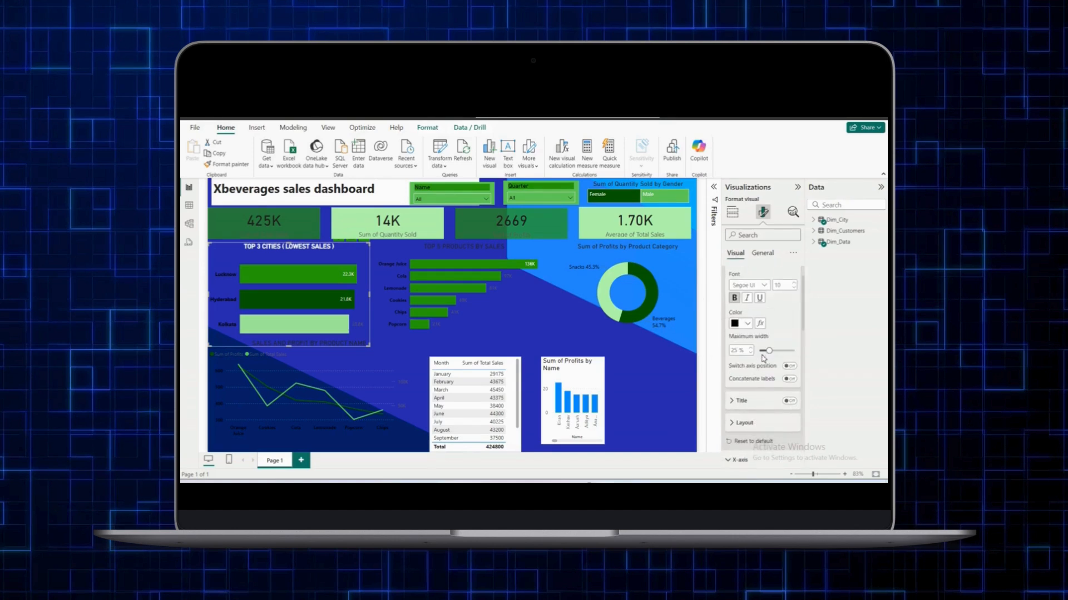
scroll(763, 359, up, 1)
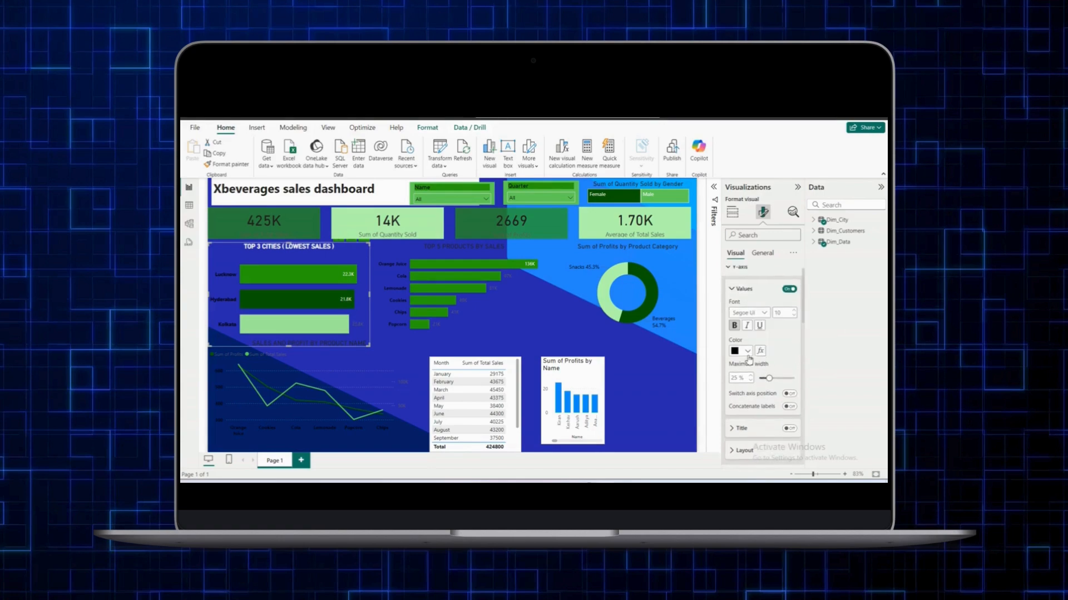
click(747, 352)
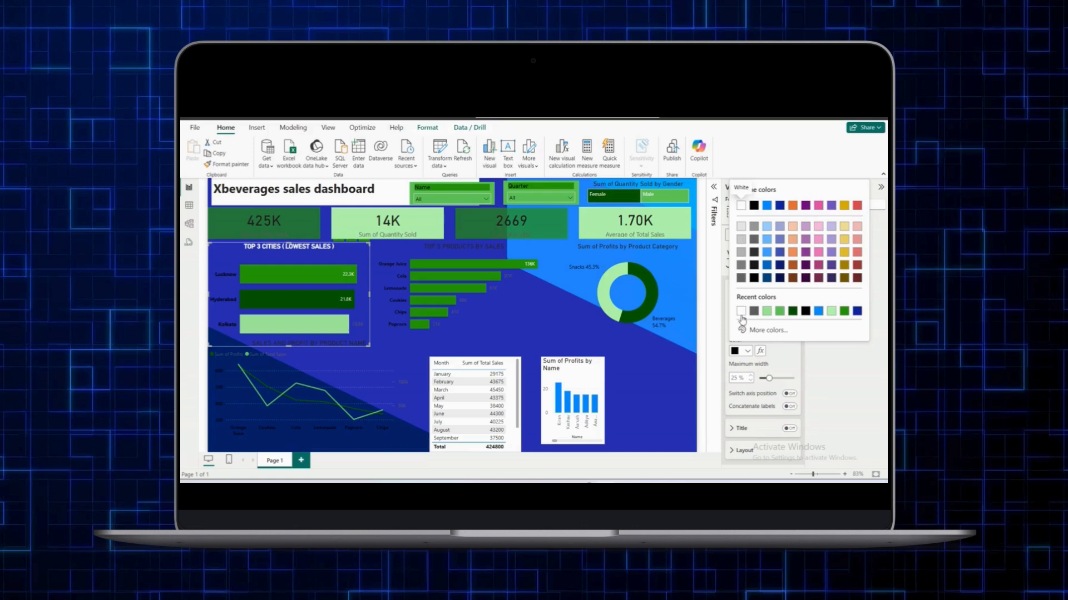
click(741, 312)
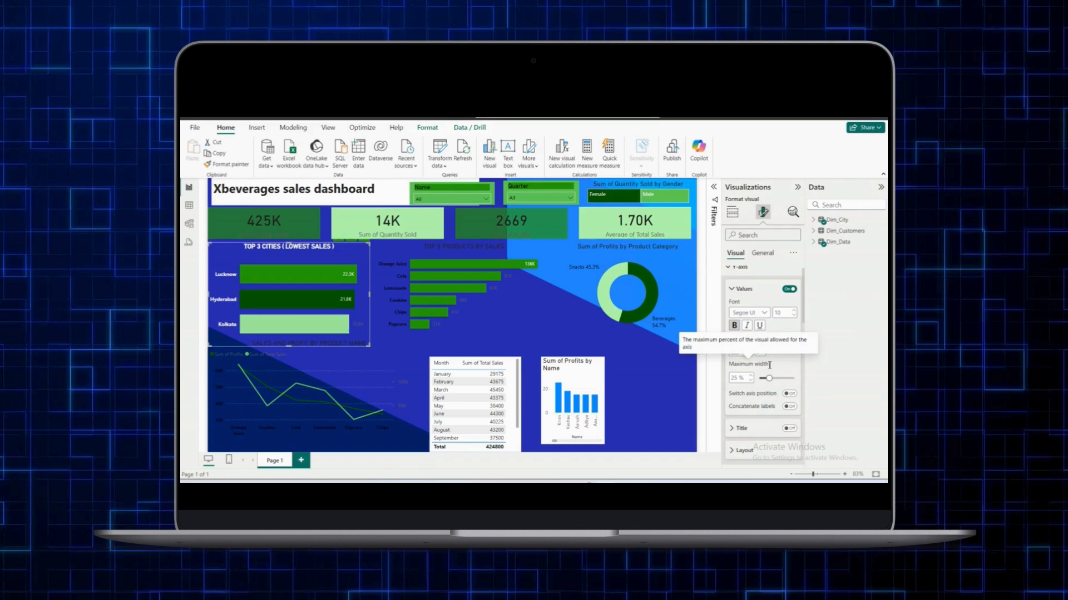
- Search the Top 3 Cities chart's format options for "bars" and recolour the Kolkata bar a custom light blue
click(756, 234)
text(bars)
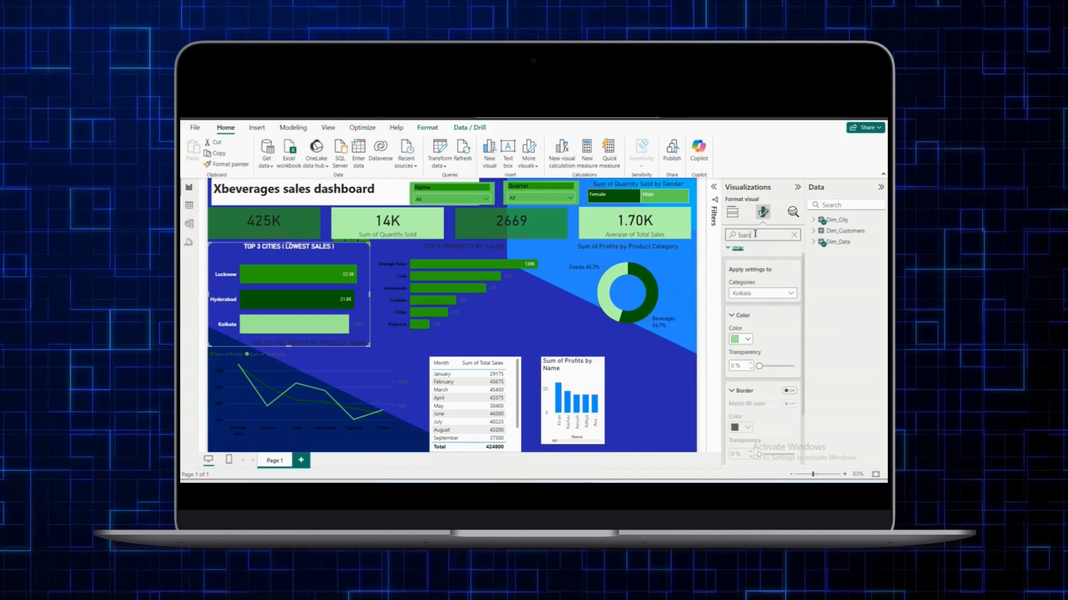
click(748, 339)
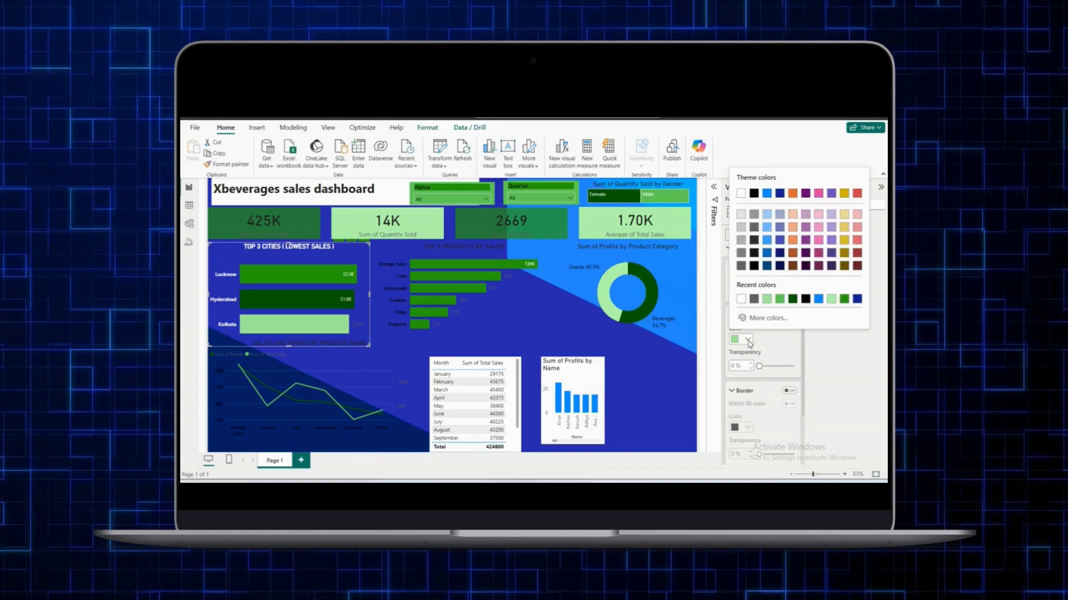
click(819, 300)
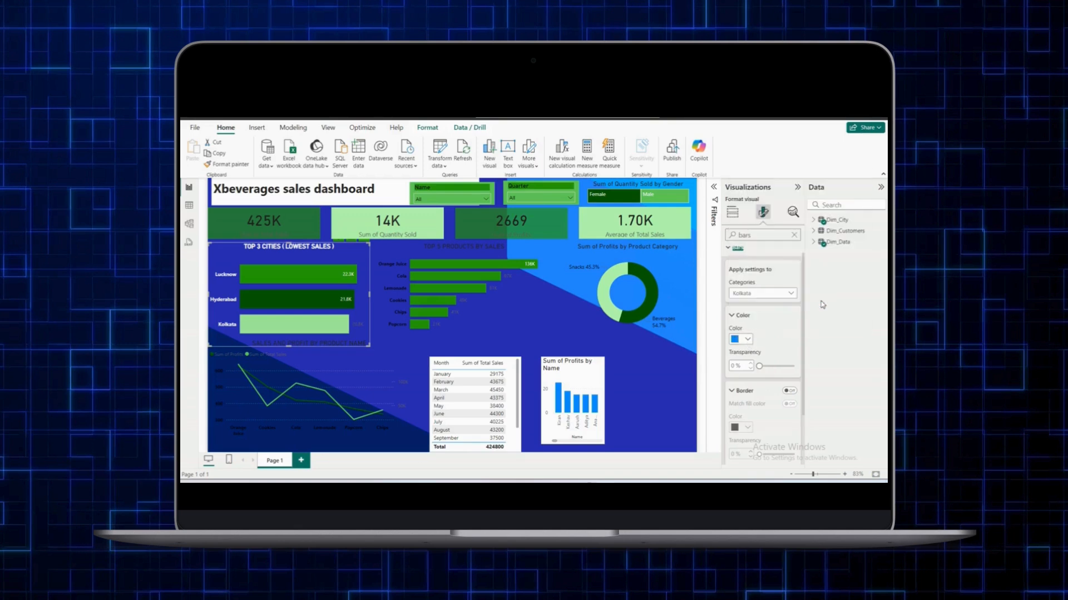
click(749, 342)
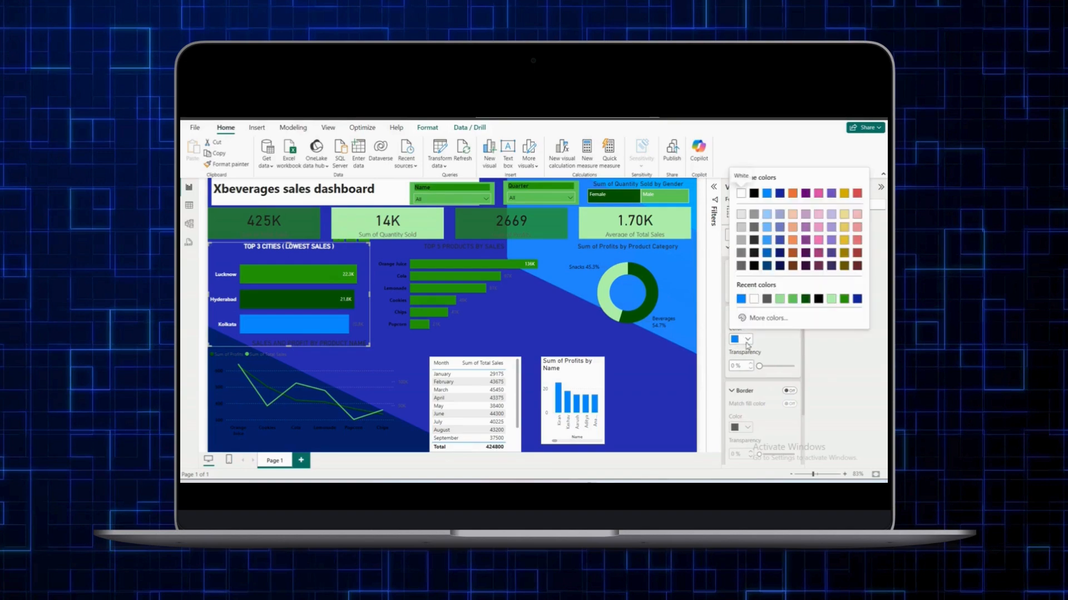
click(748, 318)
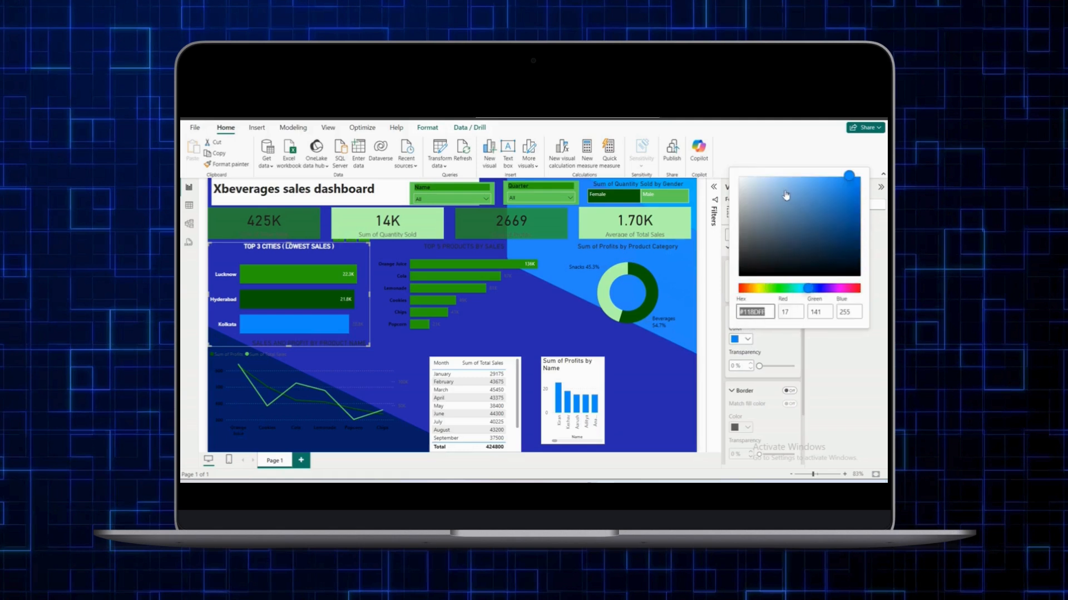
click(760, 178)
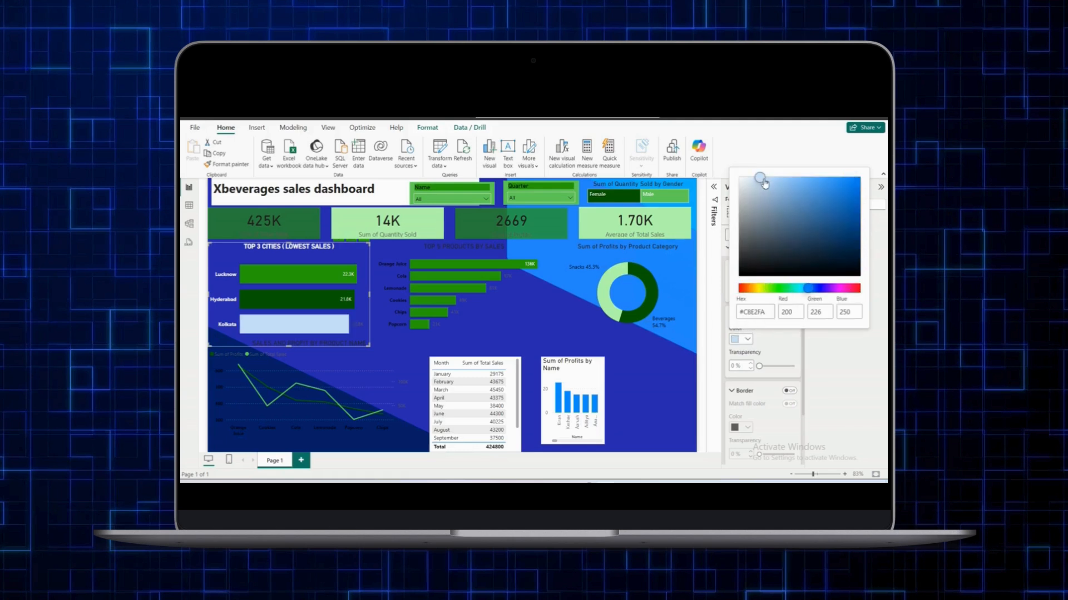
click(766, 179)
click(751, 335)
- Recolour the Hyderabad bar of the Top 3 Cities chart with the custom light cyan #69FBF4
click(744, 294)
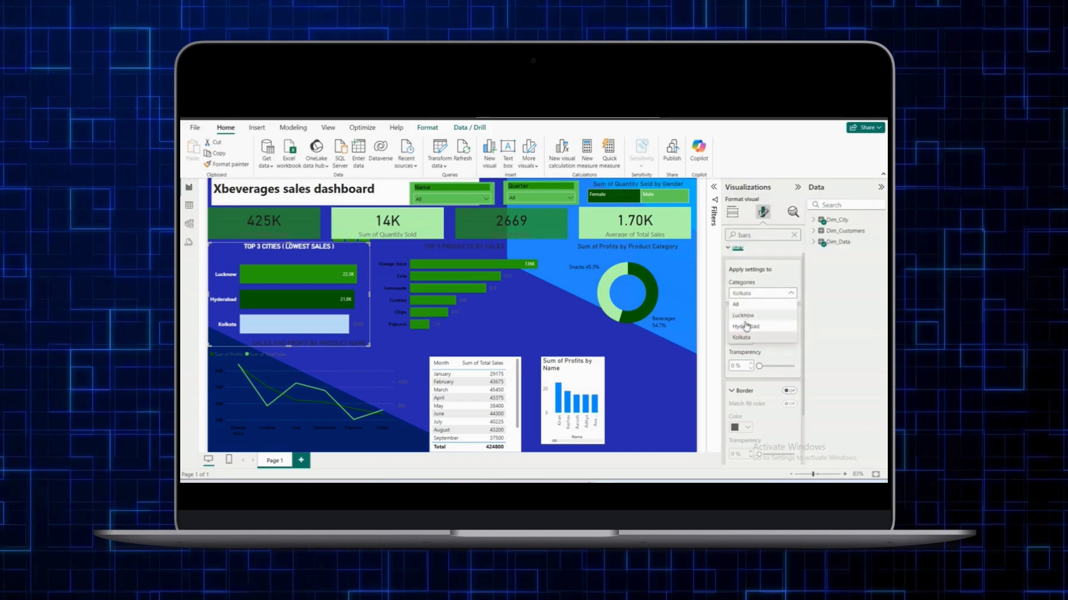
click(745, 326)
click(747, 341)
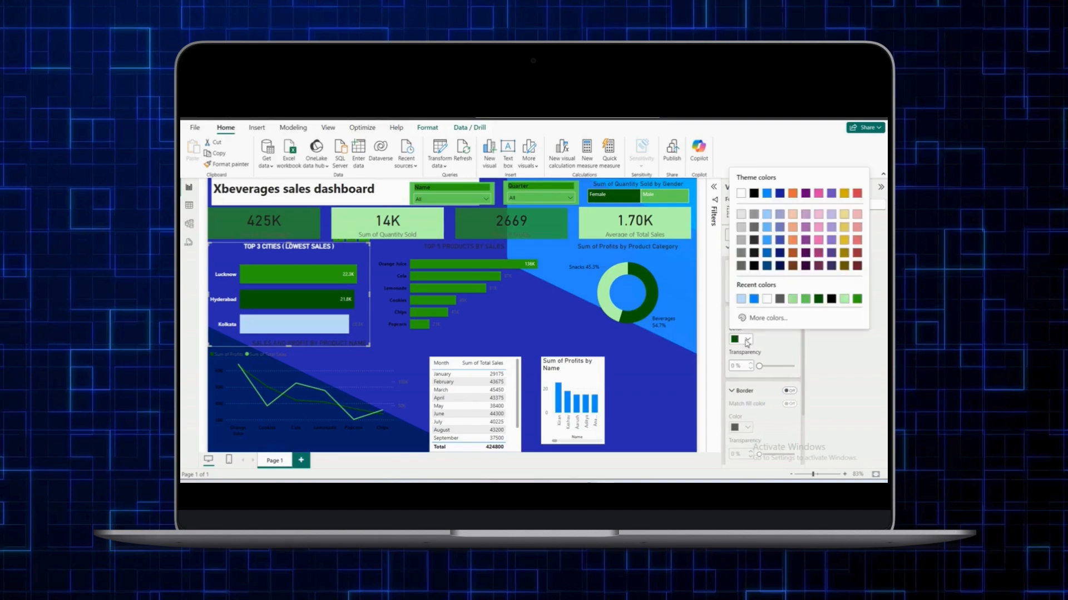
click(763, 318)
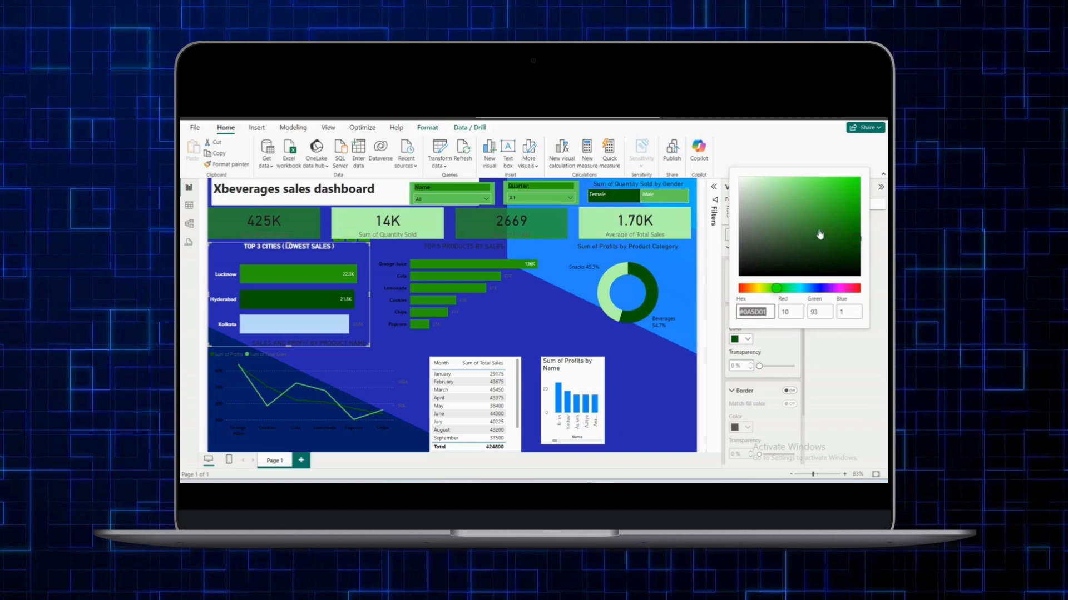
click(798, 288)
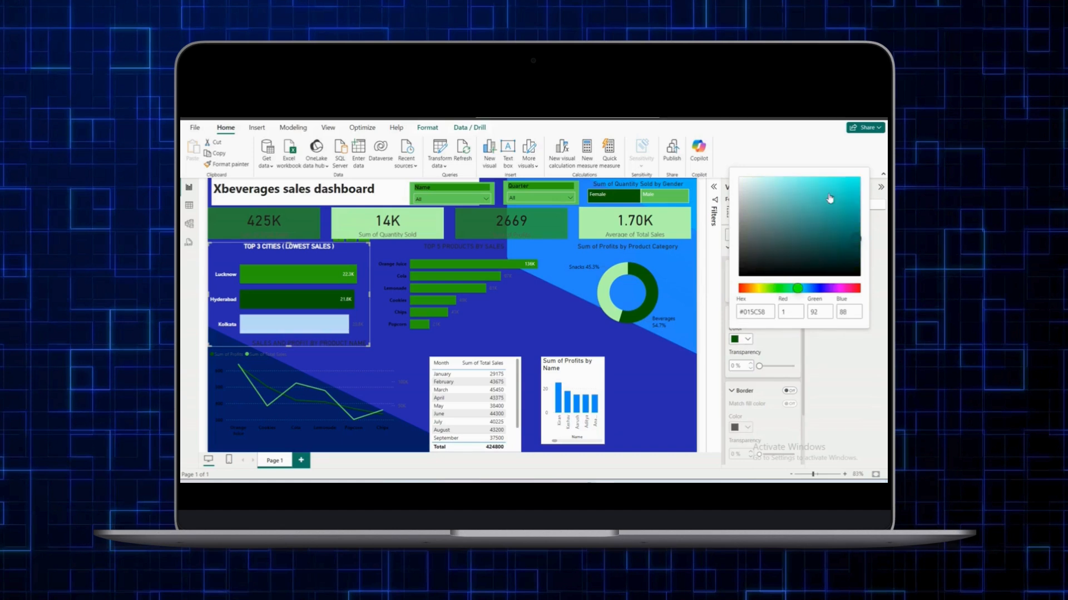
click(829, 199)
click(824, 192)
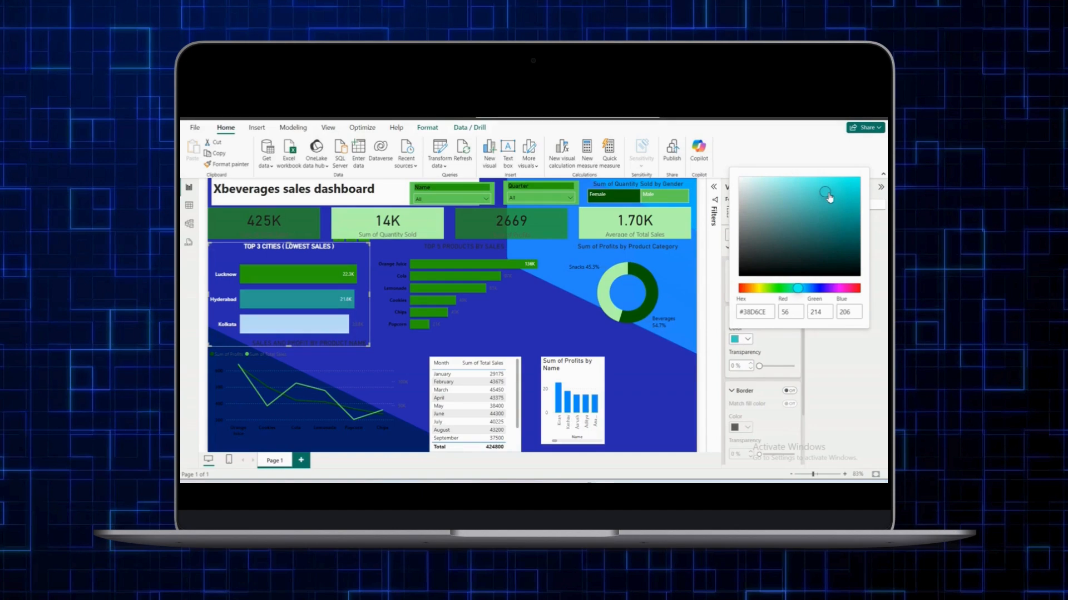
click(807, 178)
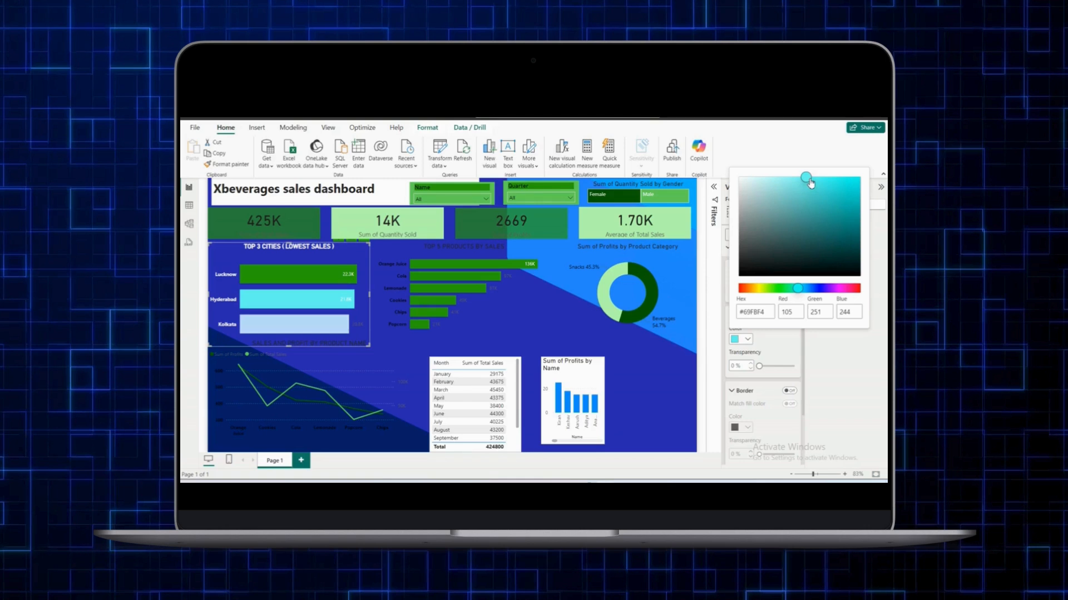
click(775, 354)
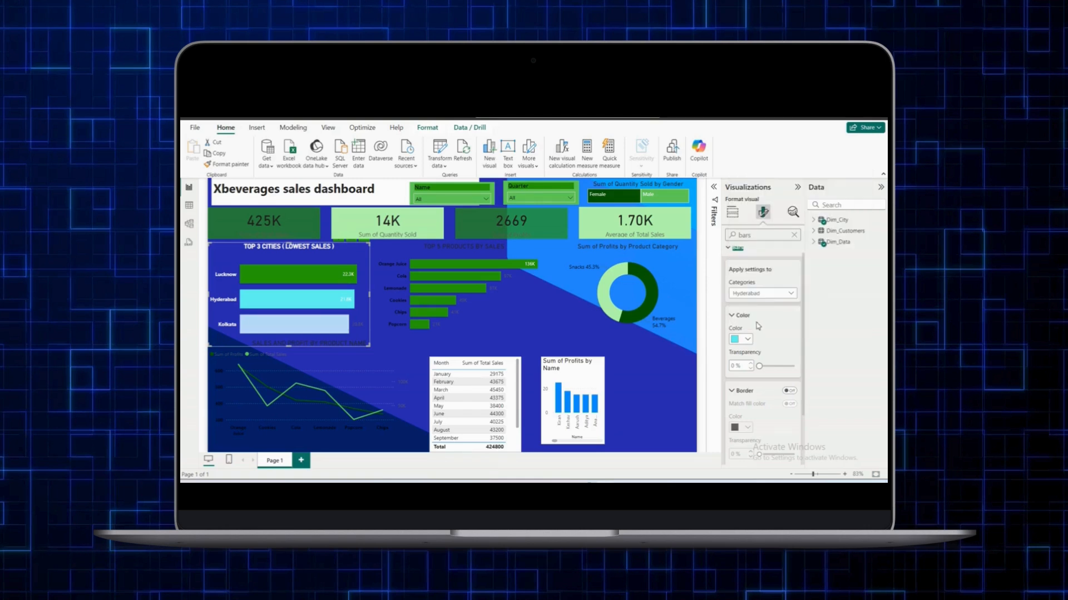
- Recolour the Lucknow bar of the Top 3 Cities chart with the custom dark blue #0F059F
click(767, 293)
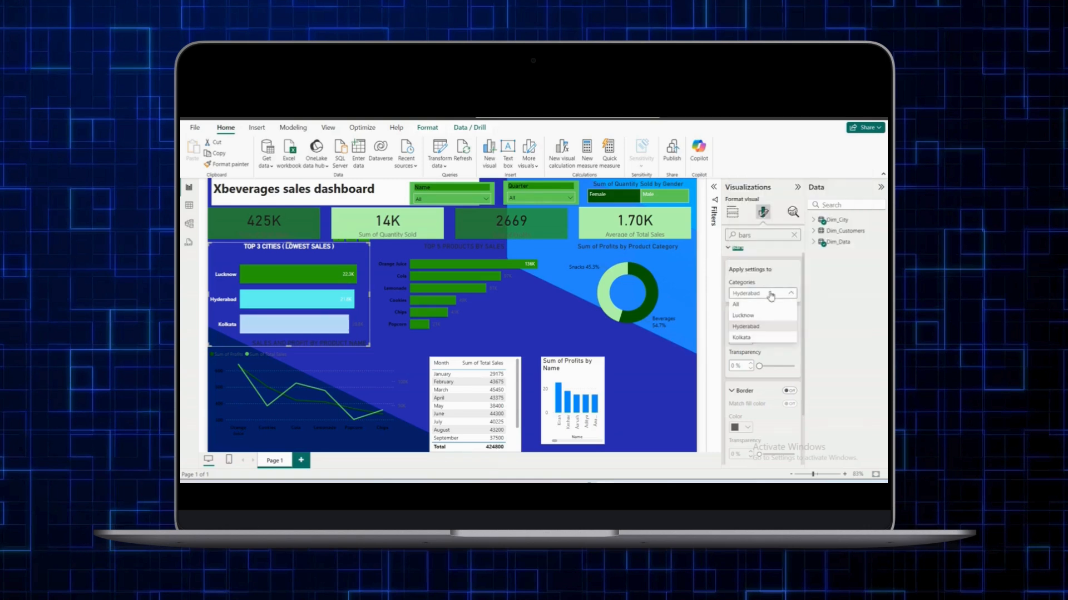
click(751, 317)
click(747, 340)
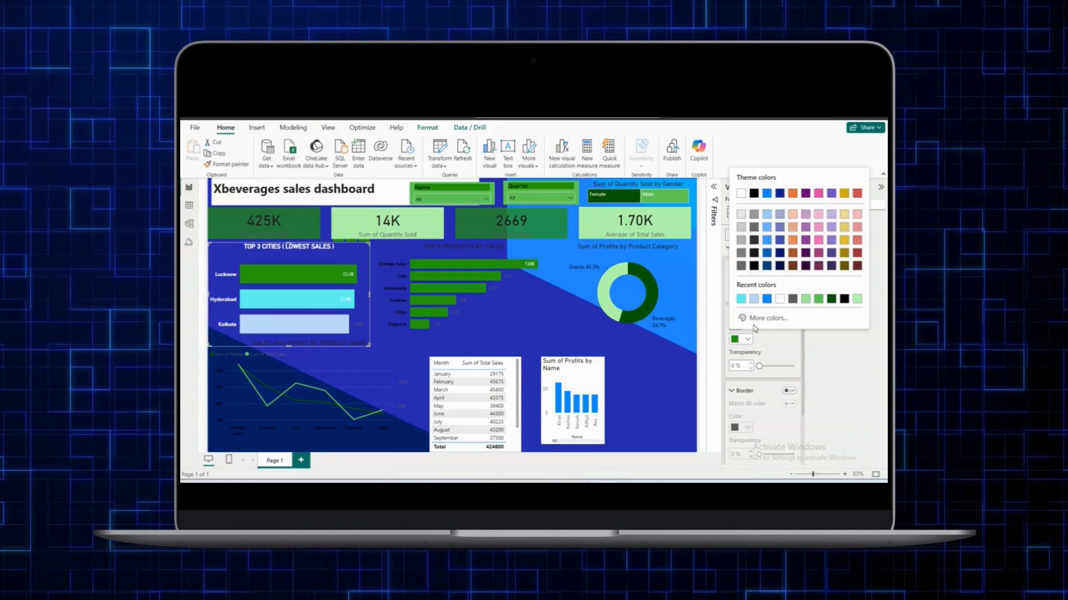
click(766, 318)
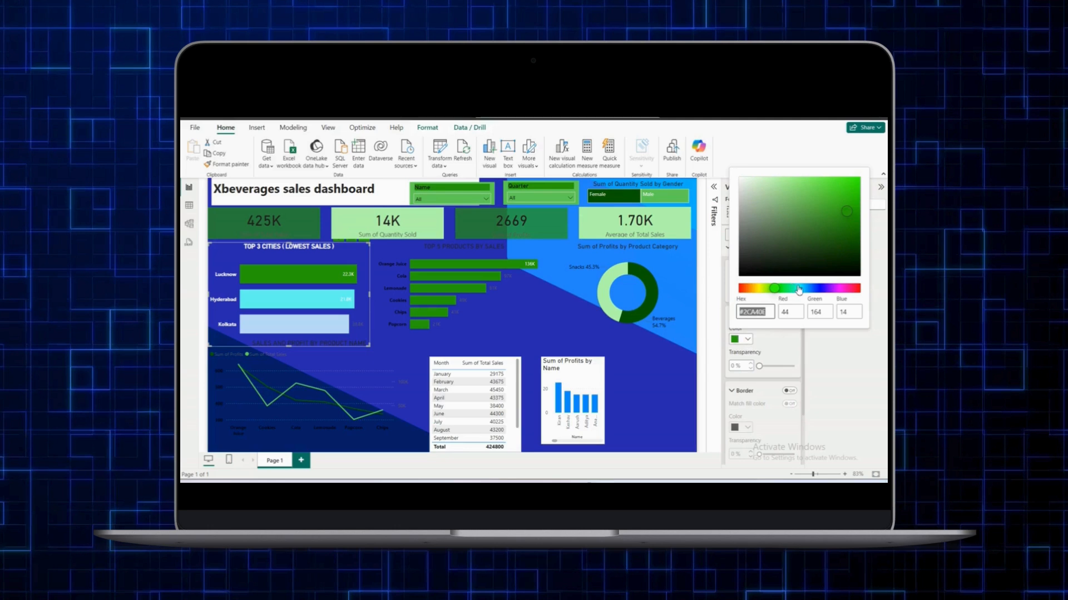
click(798, 289)
click(853, 232)
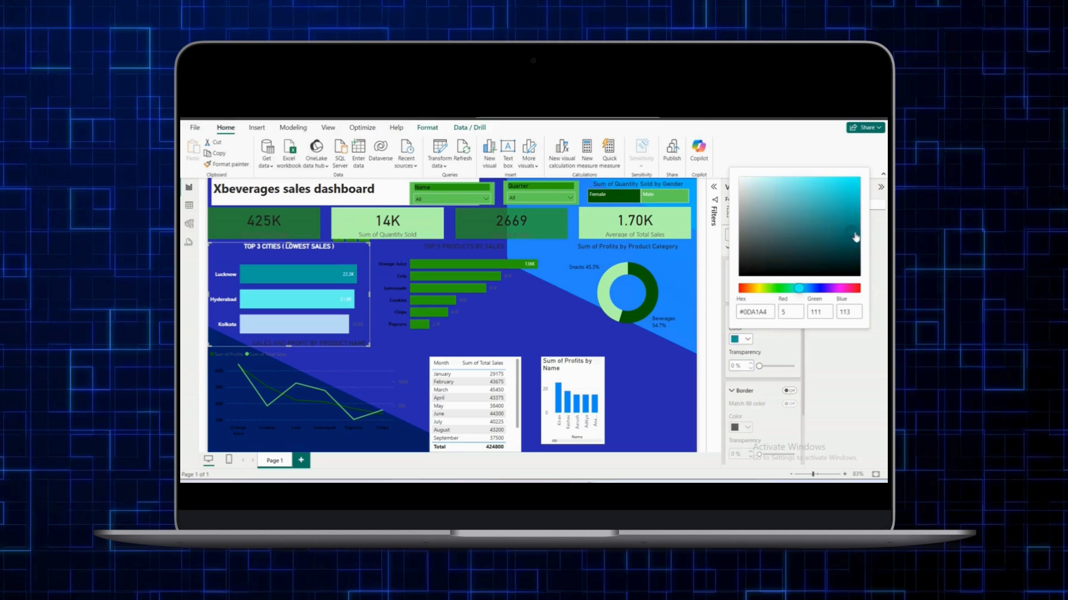
click(854, 236)
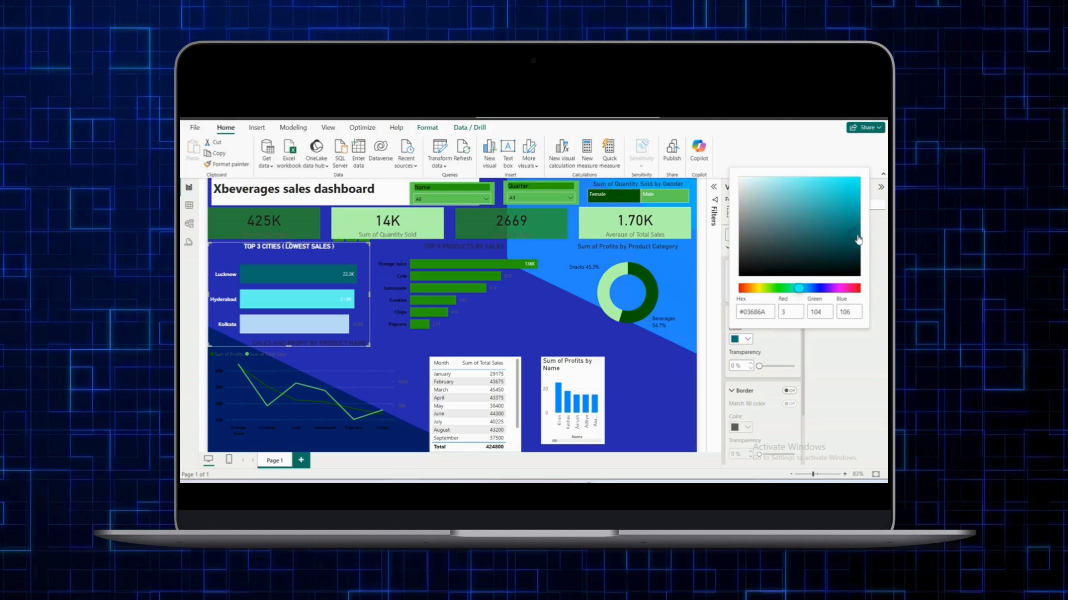
click(821, 286)
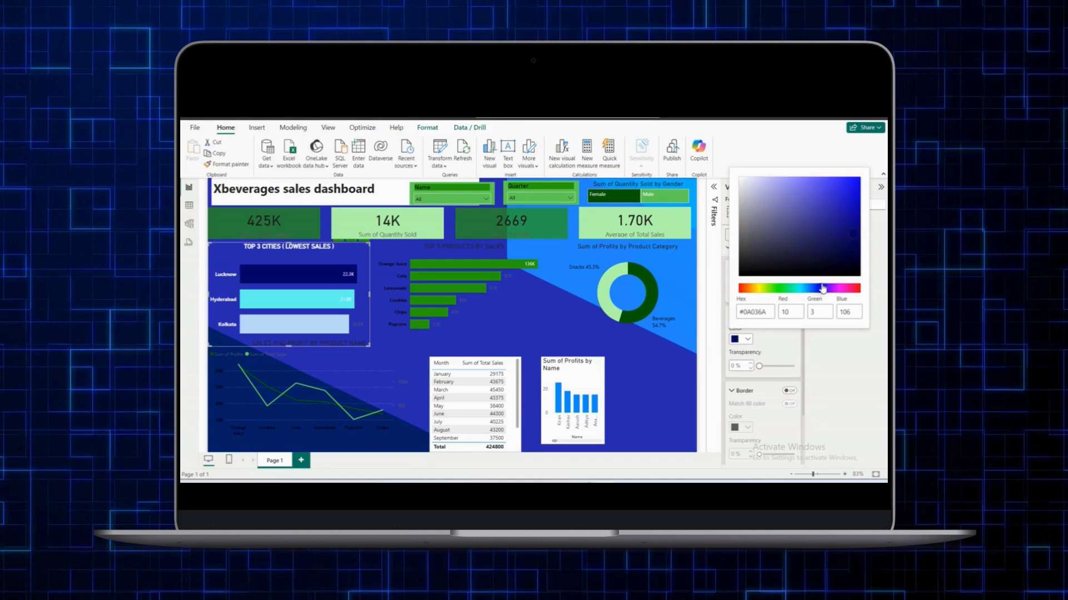
click(851, 182)
click(856, 190)
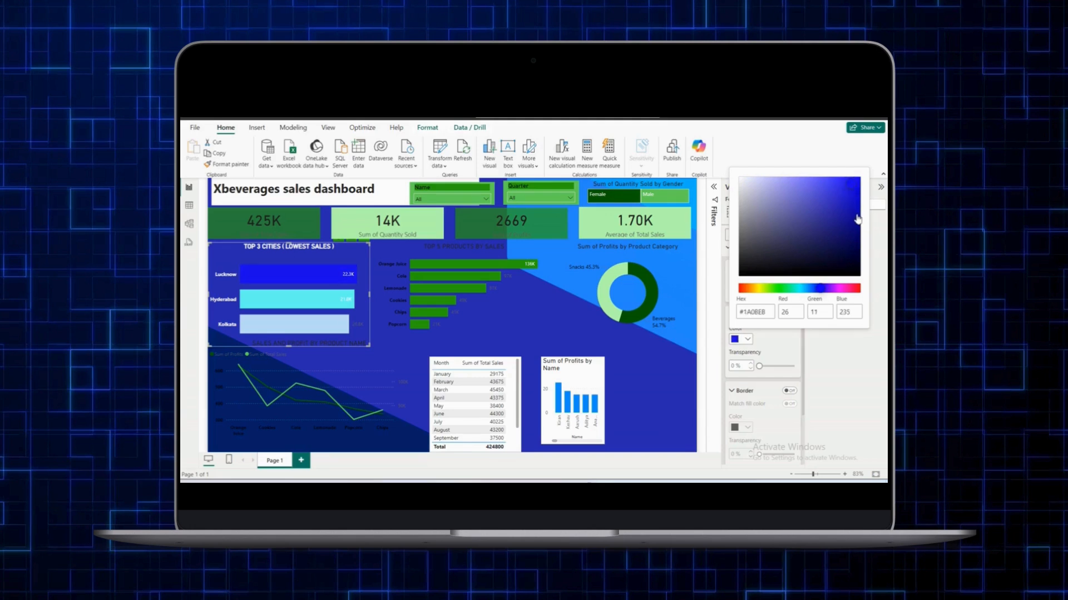
click(857, 218)
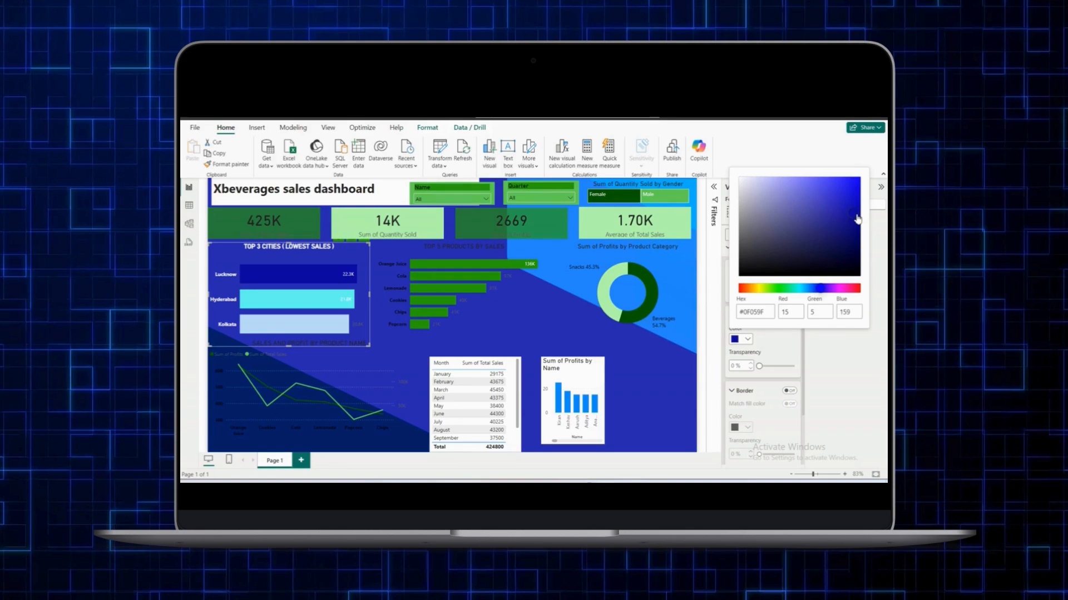
click(767, 160)
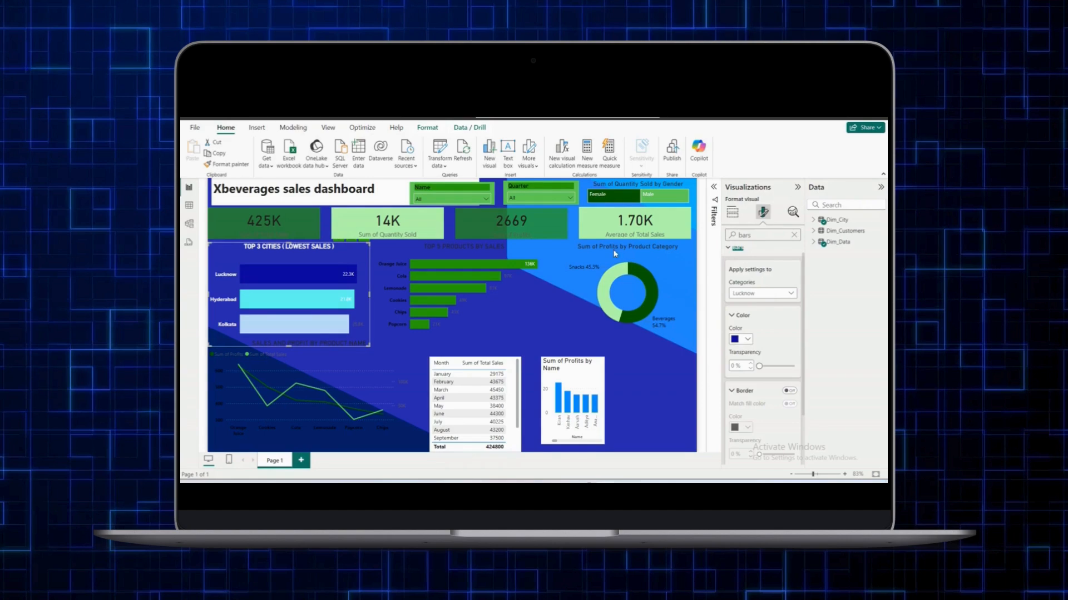
- Copy the Top 3 Cities chart's formatting onto the products by sales bar chart with Format painter
click(223, 164)
click(421, 252)
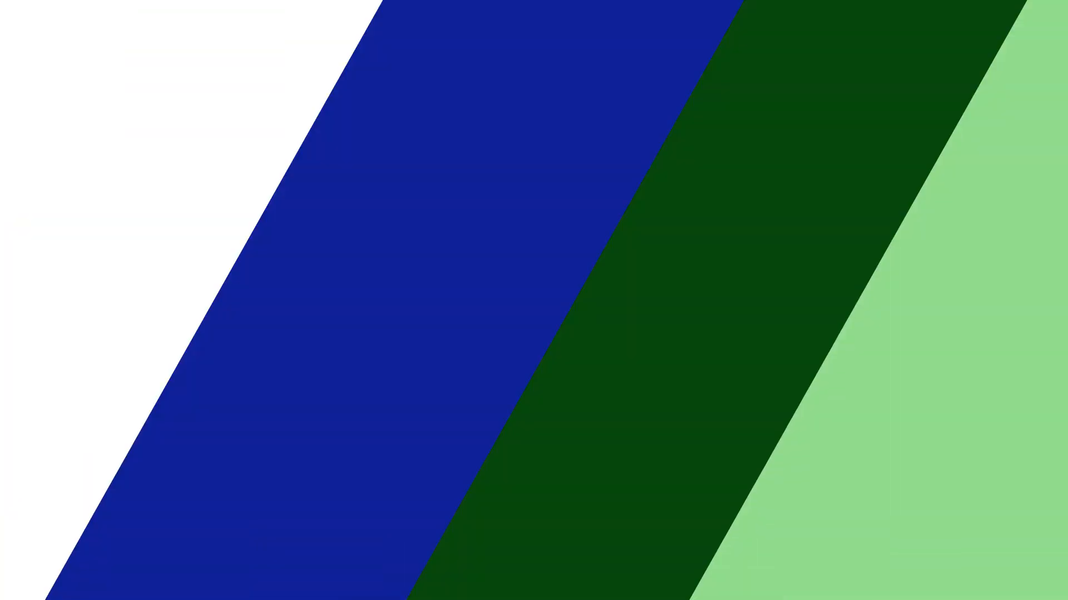